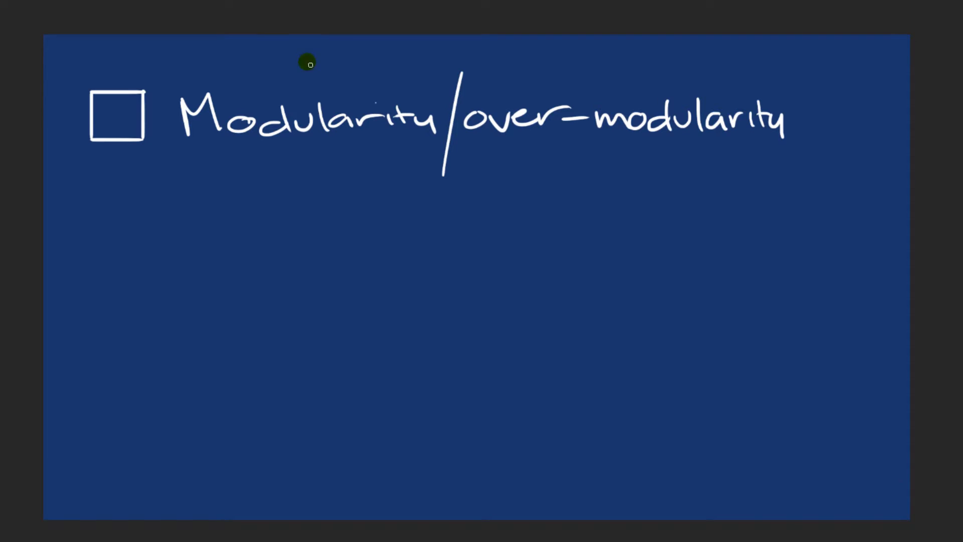
left_click_drag(337, 125, 346, 129)
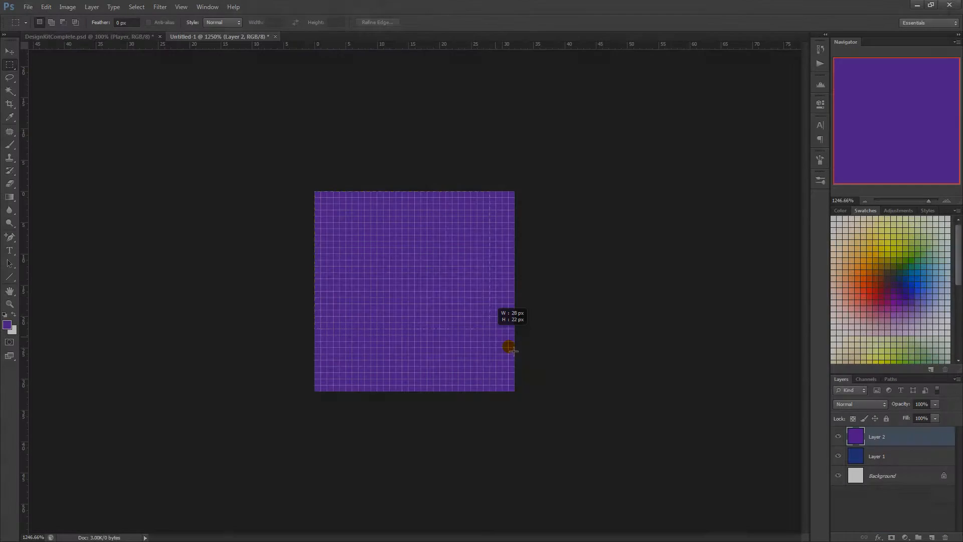
Step: Copy the full purple tile and create a new document 128 × 128 pixels in size
key("ctrl+a")
key("ctrl+n")
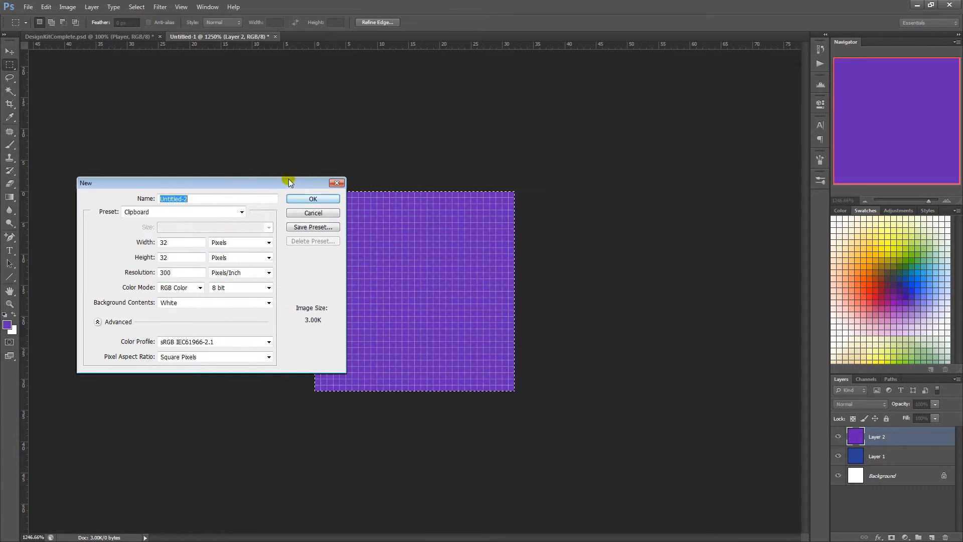
double_click(189, 242)
type("128")
left_click(173, 259)
key("BackSpace")
key("BackSpace")
type("128")
key("Return")
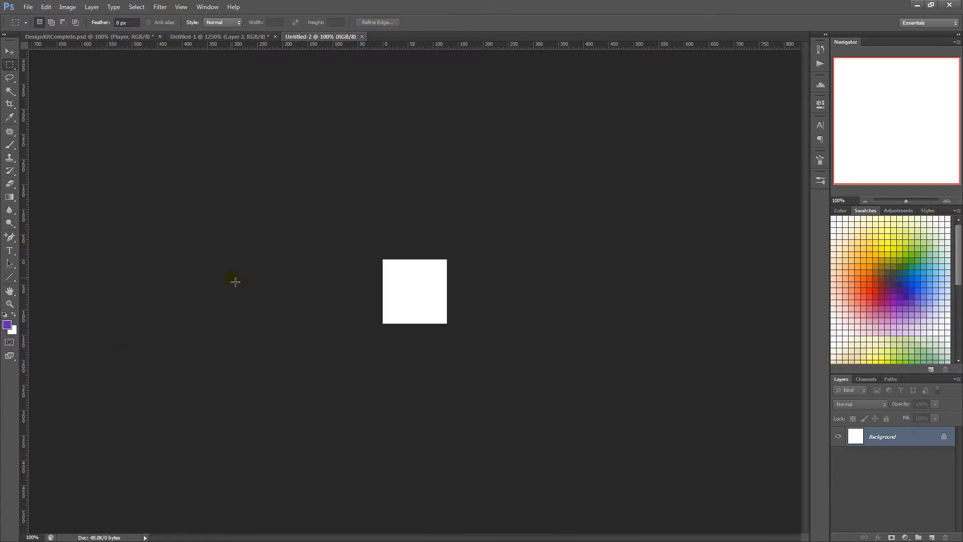
left_click_drag(296, 275, 293, 313)
key("ctrl+a")
key("shift+F5")
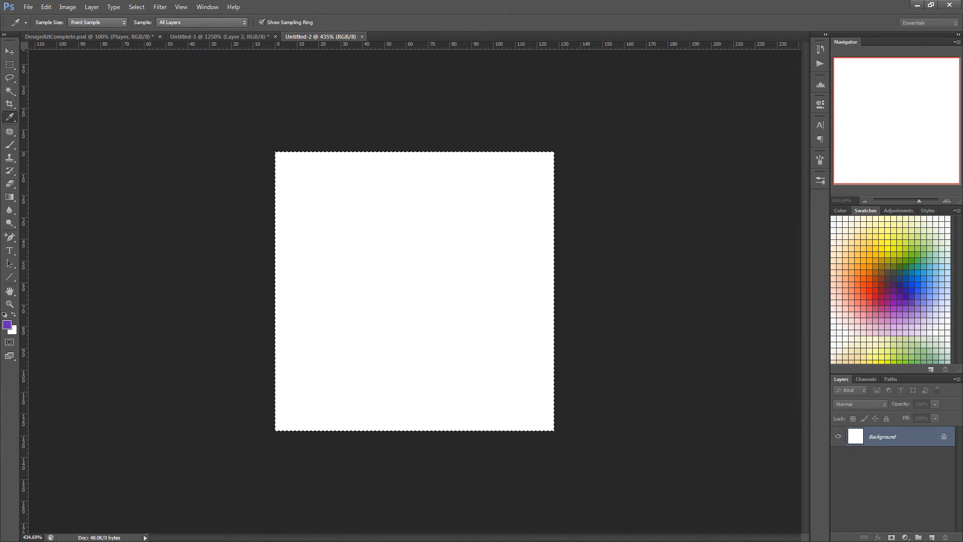
key("Return")
key("ctrl+z")
key("ctrl+d")
Step: Paste the purple tile and place it in the lower-left corner of the canvas
key("ctrl+v")
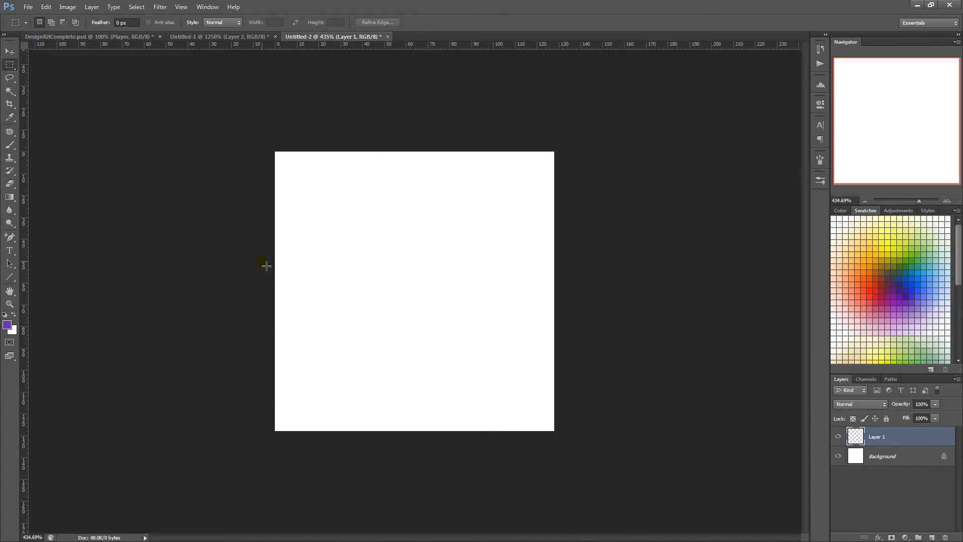
left_click_drag(386, 309, 316, 413)
Step: Copy the blue layer from Untitled-1 and paste it into Untitled-2
left_click(248, 36)
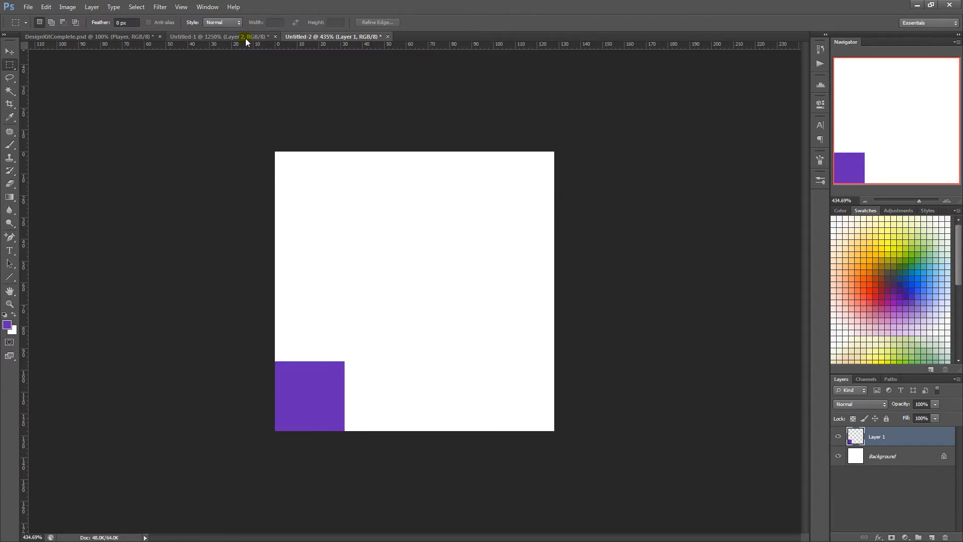
left_click(858, 451)
key("ctrl+c")
left_click(327, 36)
key("ctrl+v")
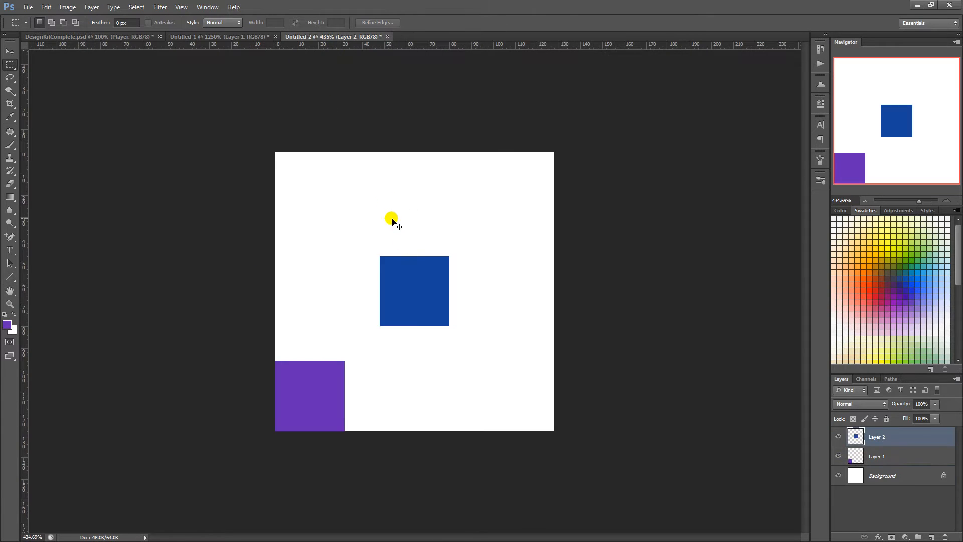
Step: Place the blue tile directly above the purple tile and merge it into the purple tile's layer
key("ctrl+t")
left_click_drag(434, 316, 326, 340)
key("Return")
key("ctrl+e")
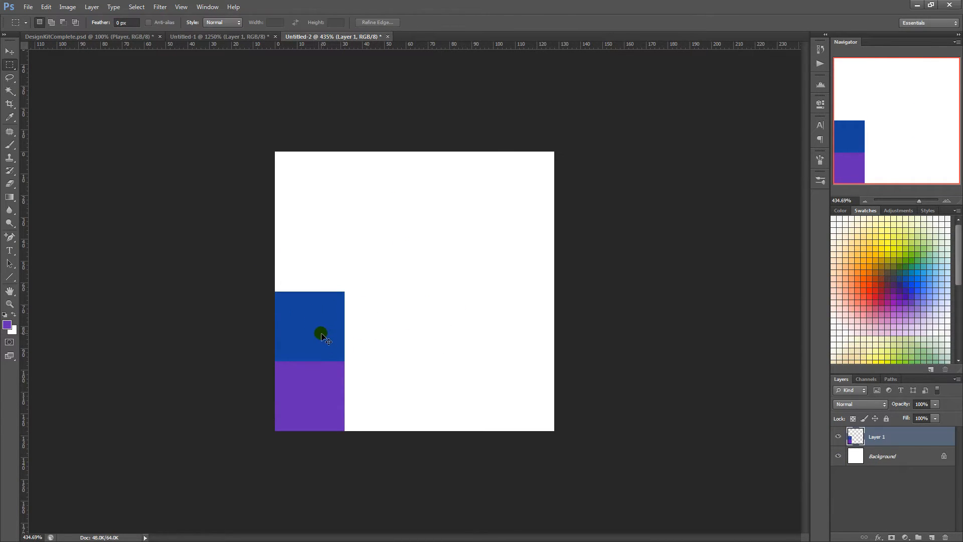
Step: Duplicate the two-tile column directly to its right, flipped vertically, and merge it down into a 2 × 2 checkerboard
key("ctrl+j")
key("ctrl+t")
left_click_drag(325, 405, 393, 388)
right_click(394, 392)
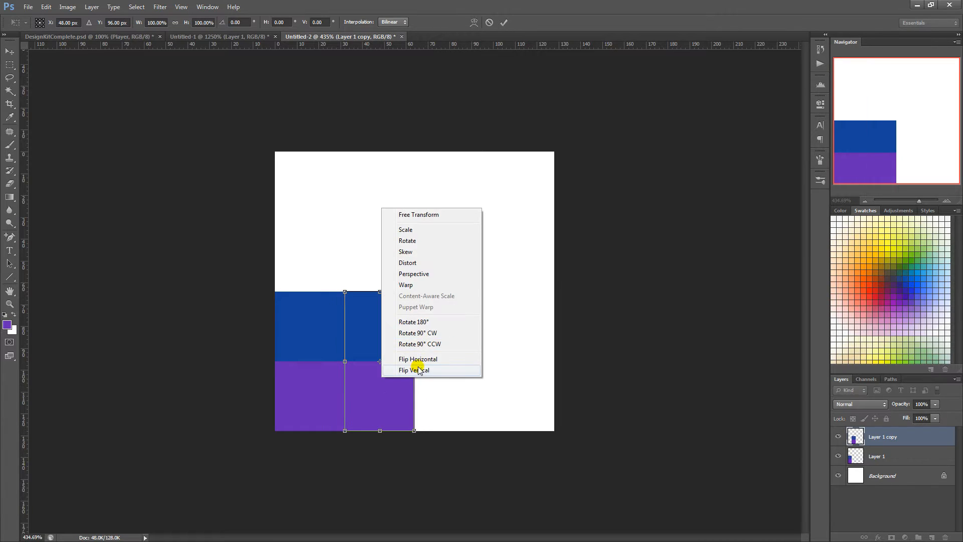
left_click(413, 370)
key("Return")
key("m")
key("ctrl+e")
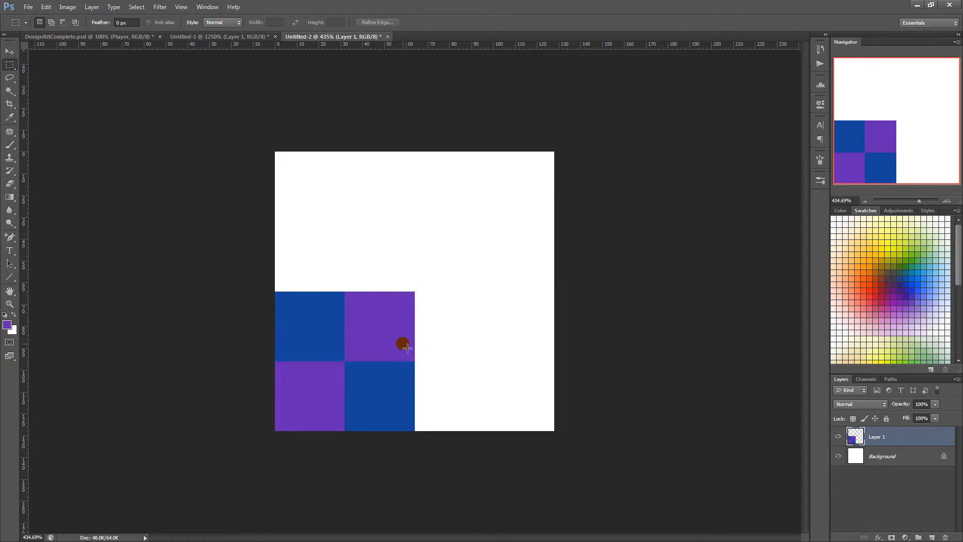
scroll(300, 267, "up", 5)
scroll(317, 305, "down", 3)
scroll(300, 151, "down", 1)
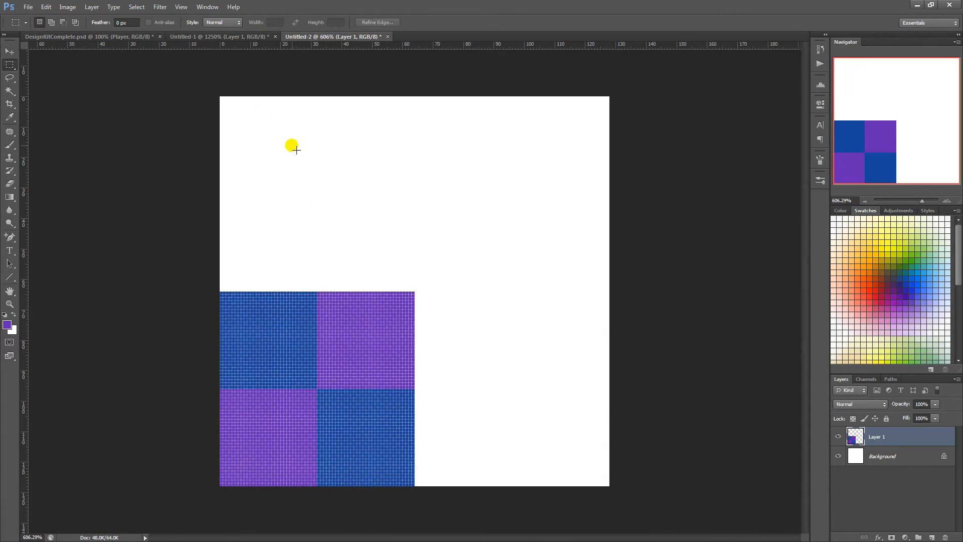
Step: Create a new document 64 × 64 pixels in size
left_click(192, 36)
key("ctrl+n")
left_click_drag(184, 244, 153, 258)
type("6464")
key("Return")
left_click_drag(278, 241, 359, 258)
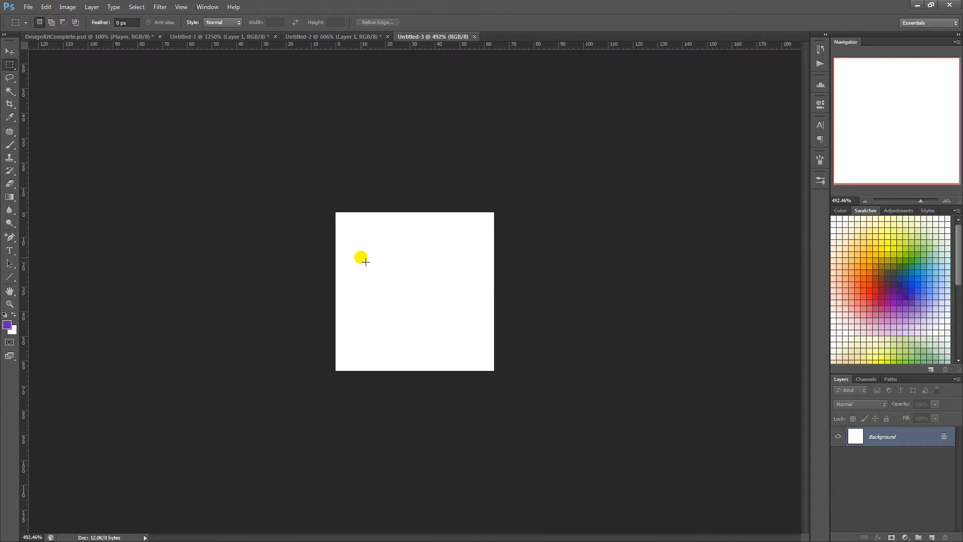
Step: Copy the blue and purple checkerboard layer from Untitled-2 and paste it into Untitled-3
left_click(357, 37)
key("ctrl+c")
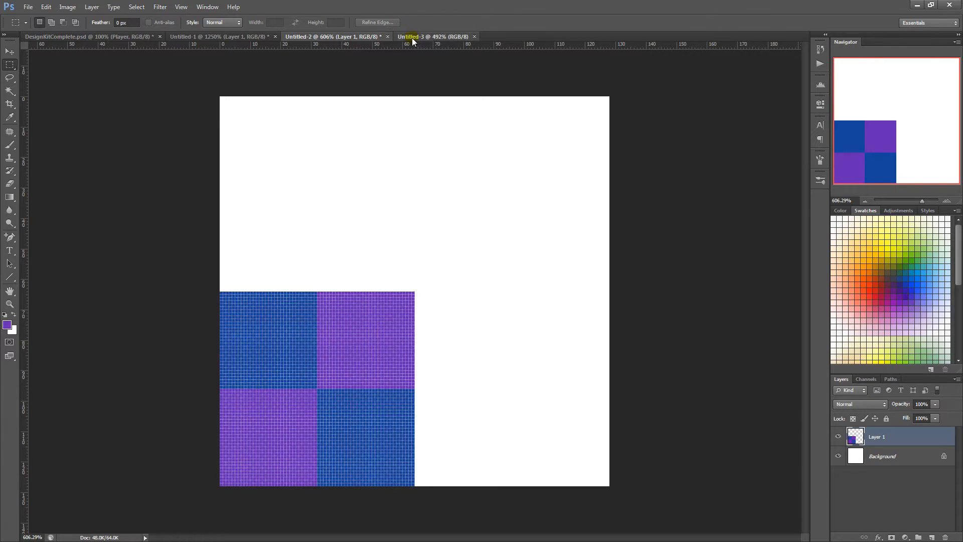
left_click(415, 39)
key("ctrl+v")
Step: Return to Untitled-1 and set the foreground color to a pale yellowish gray with 75% brightness
left_click(216, 37)
left_click(282, 174)
left_click_drag(959, 234, 959, 273)
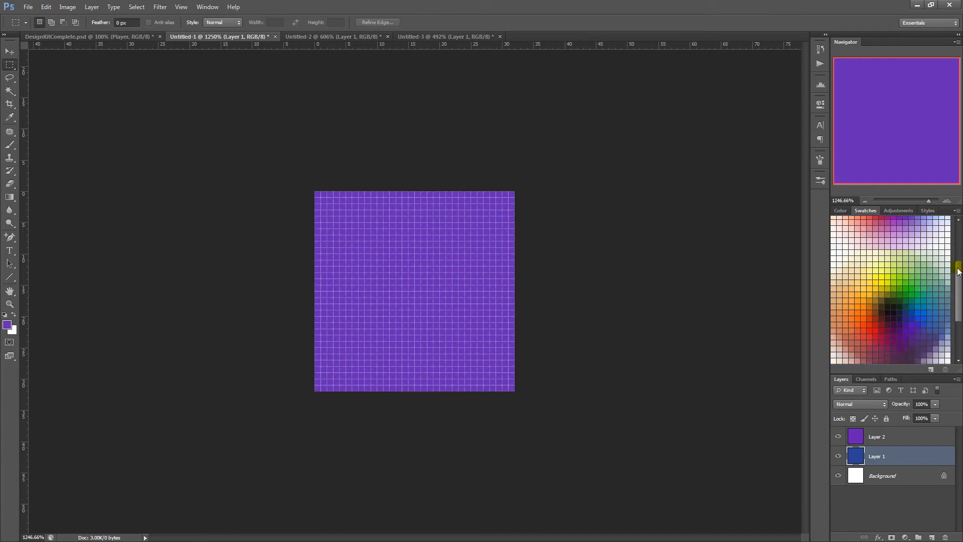
left_click(846, 270)
key("i")
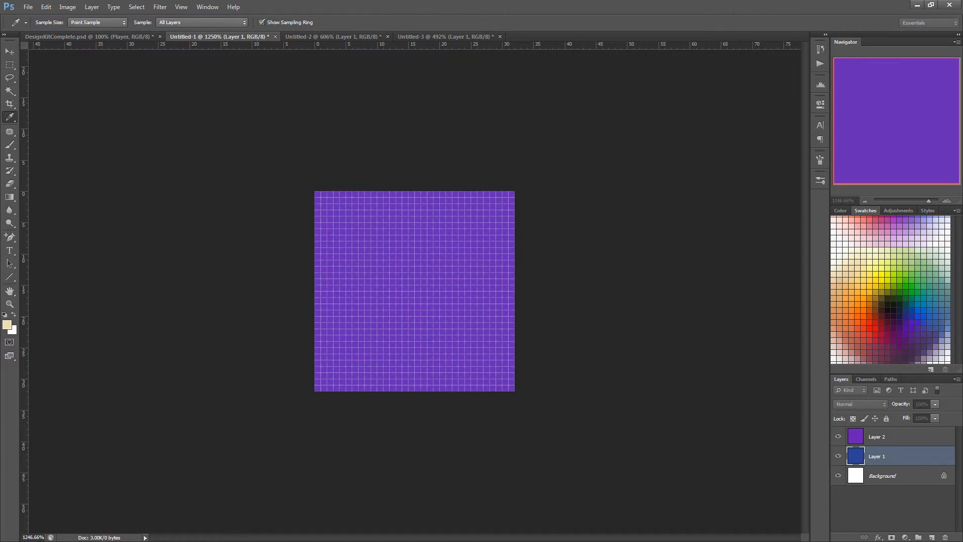
left_click(7, 324)
left_click_drag(407, 274, 406, 267)
left_click_drag(409, 304, 409, 317)
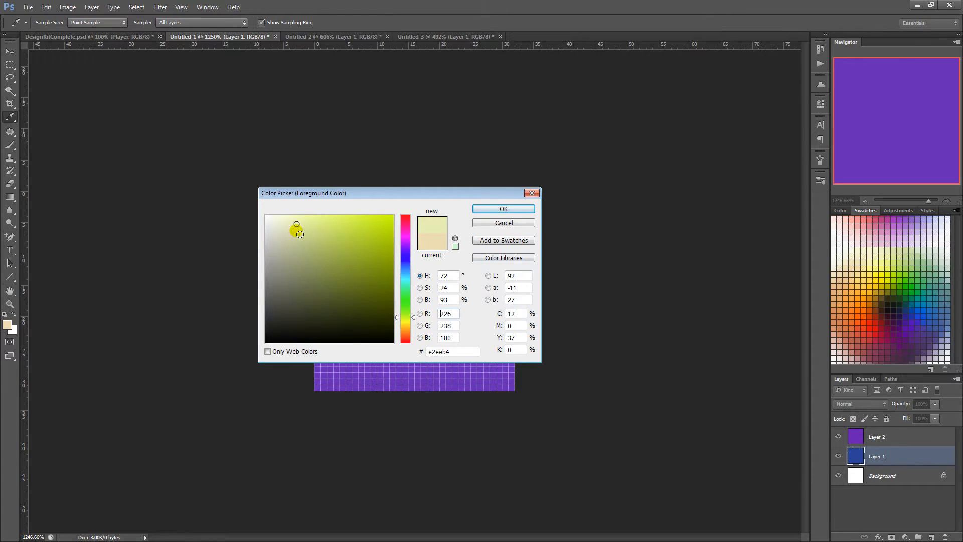
left_click_drag(274, 258, 275, 247)
left_click(407, 322)
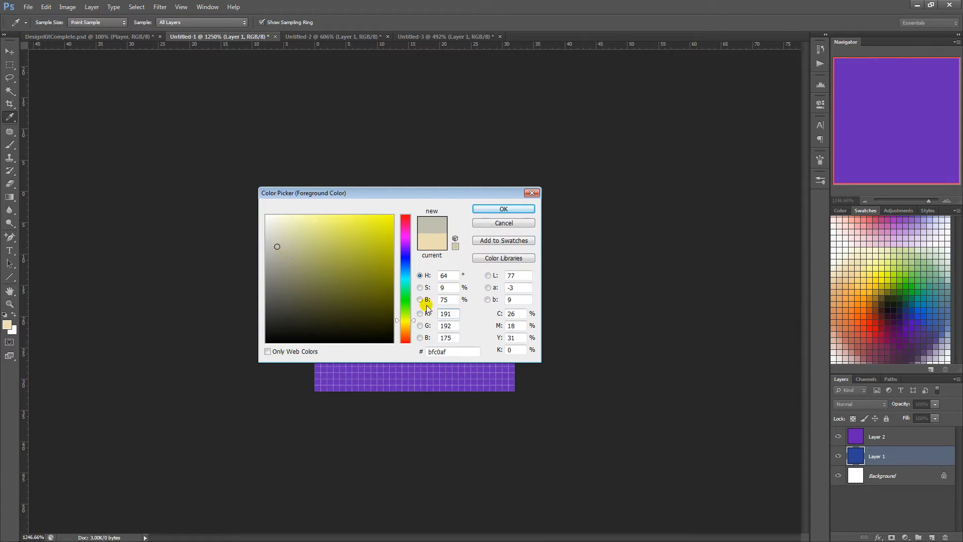
key("Return")
Step: Add a new layer above the purple layer and fill it with the pale gray foreground color
key("m")
key("alt+BackSpace")
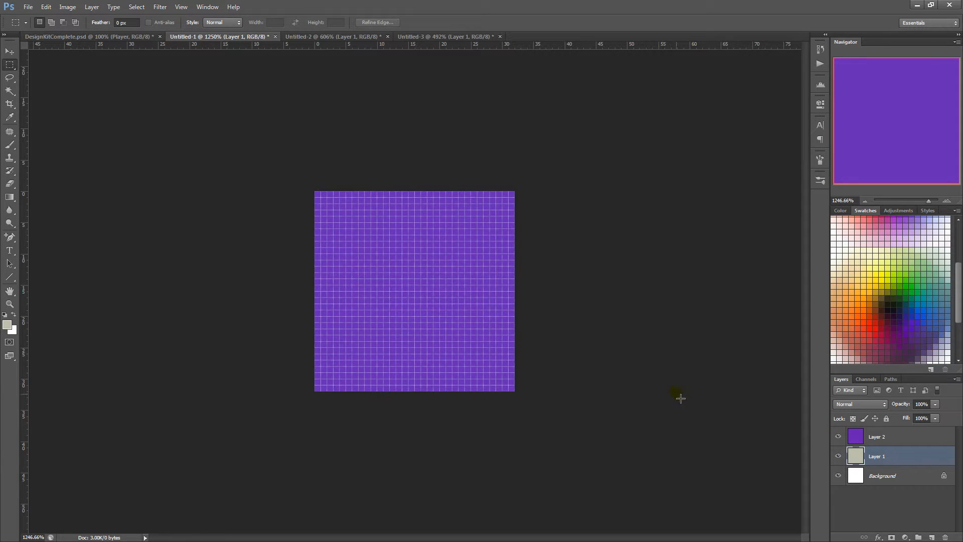
left_click(845, 440)
key("ctrl+shift+n")
key("Return")
key("alt+BackSpace")
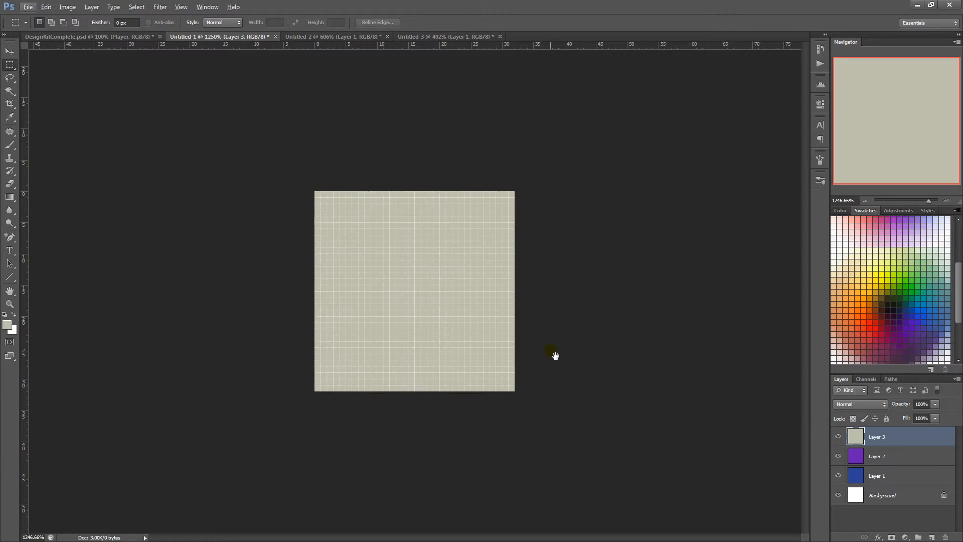
Step: Switch to the 1 px Pencil tool and set the foreground color to hue 44, saturation 15% and brightness 50%
mouse_move(560, 362)
left_mouse_down()
mouse_move(550, 372)
mouse_move(577, 385)
left_mouse_up()
key("b")
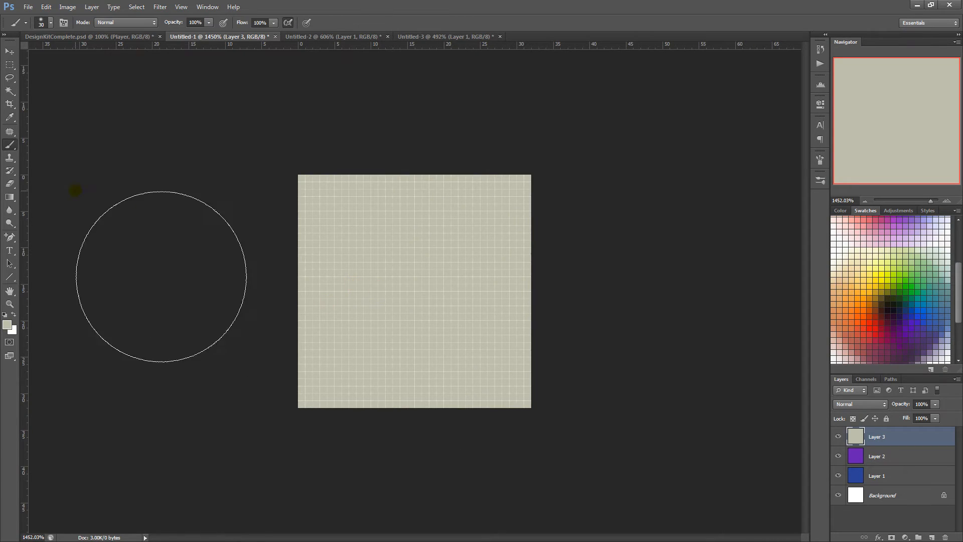
left_click(11, 146)
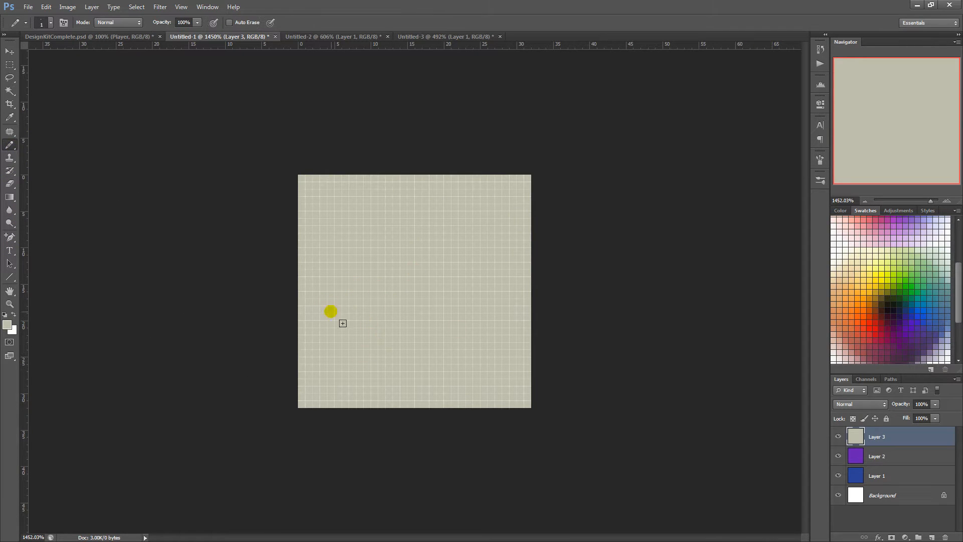
left_click(7, 325)
left_click(409, 328)
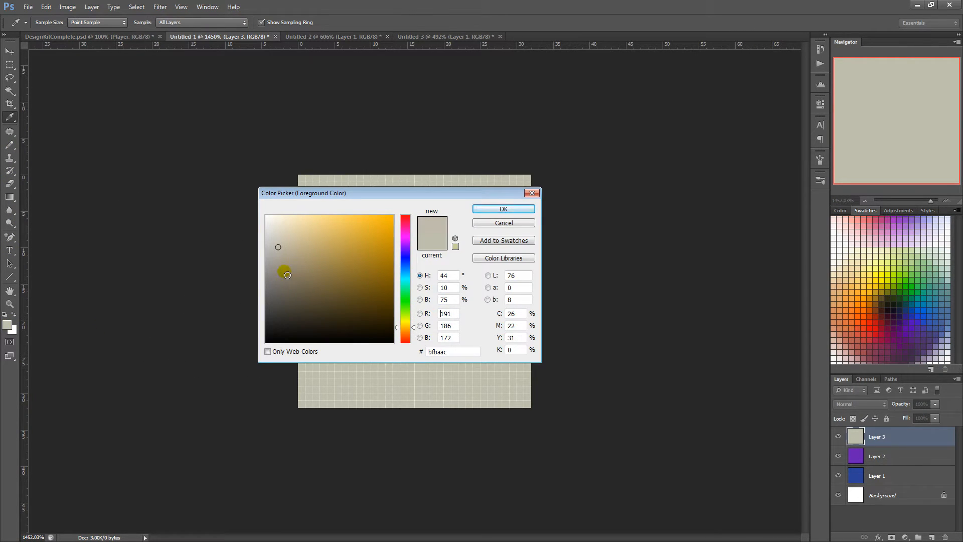
left_click(286, 273)
double_click(445, 299)
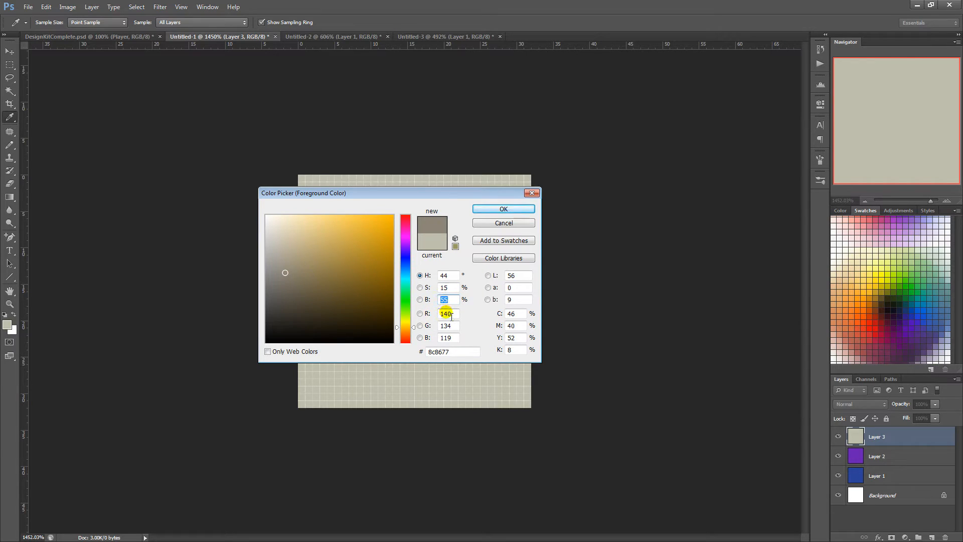
type("50")
key("Return")
Step: Add a new layer and draw two small clusters of dark speckle pixels on the gray tile
key("ctrl+alt+shift+n")
left_click(433, 303)
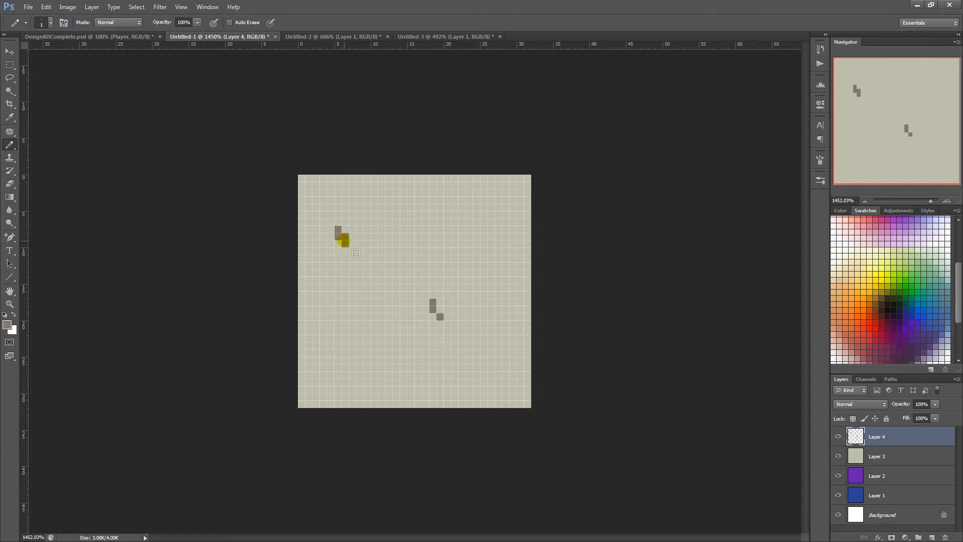
left_click(345, 244)
left_click(345, 242)
Step: Reshape the upper-left speckle cluster into a diagonal pair of pixels
left_click(340, 236, "alt")
left_click(345, 236)
left_click(337, 224)
left_click(332, 237)
left_click(338, 243)
left_click(332, 230)
mouse_move(392, 296)
left_mouse_down()
mouse_move(292, 254)
mouse_move(346, 242)
mouse_move(357, 266)
mouse_move(346, 233)
left_mouse_up()
left_click(347, 231)
left_click(340, 235)
left_click(353, 243)
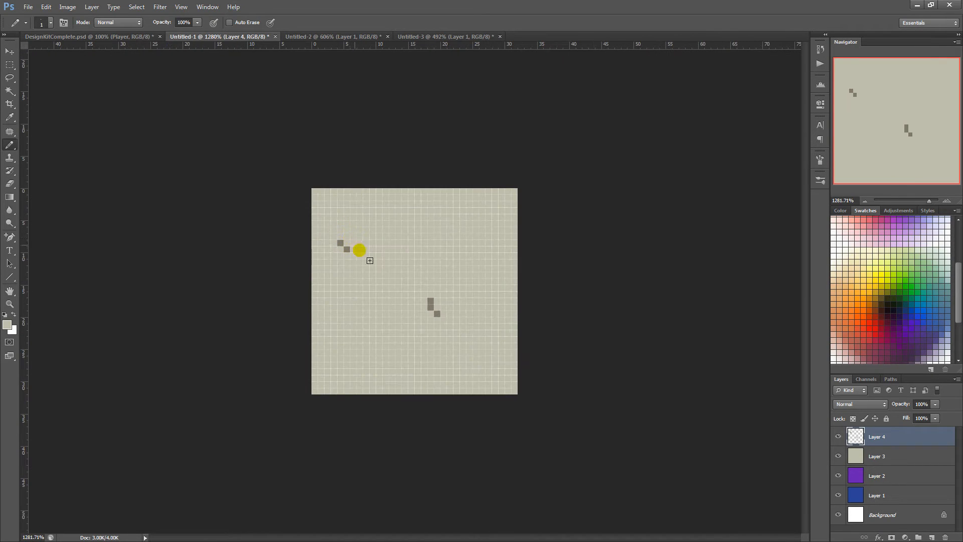
Step: Sample the dark speckle color as the foreground color, then set its brightness to 60% and adjust its hue
left_click(8, 324)
left_click_drag(381, 189, 465, 271)
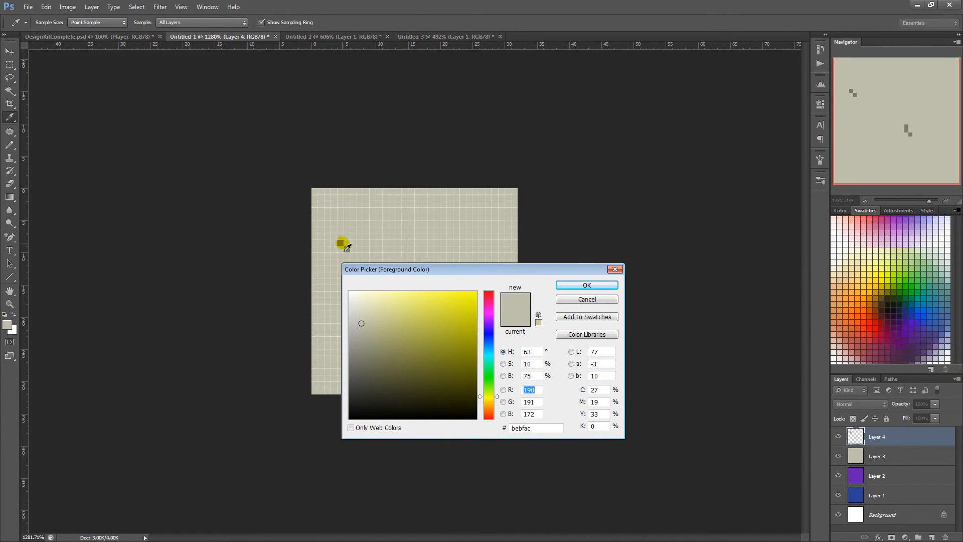
left_click(346, 249)
type("60")
left_click_drag(535, 376, 499, 365)
left_click(362, 255)
type("60")
left_click(490, 404)
key("Return")
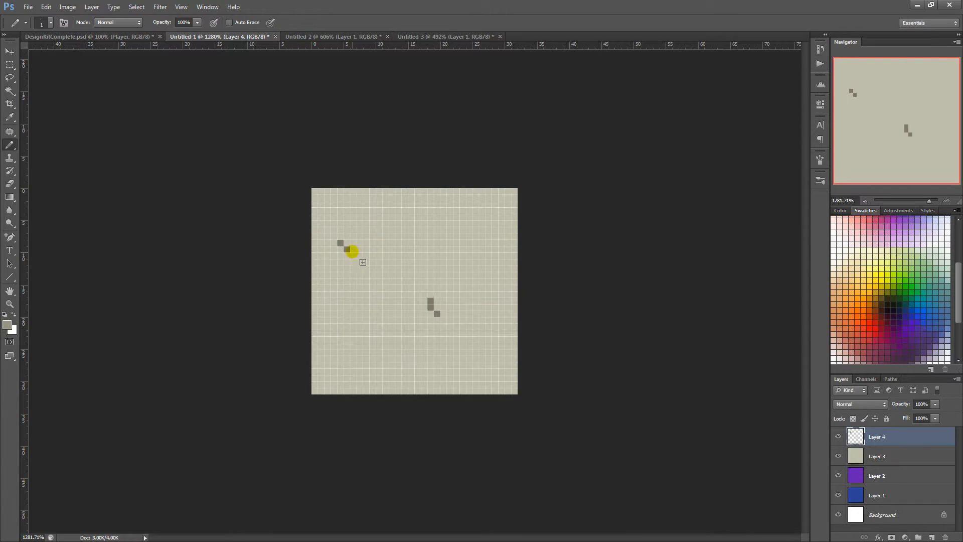
Step: Repaint the speckles in the lighter color, dropping the lowest pixel and adding a single one near the tile's upper-right corner
left_click(436, 315)
key("ctrl+z")
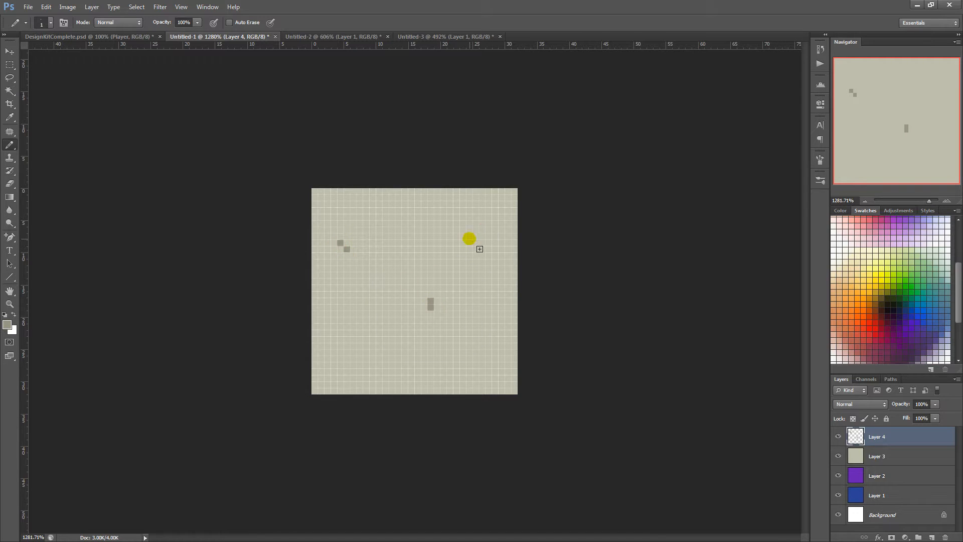
scroll(351, 234, "down", 8)
scroll(357, 261, "up", 10)
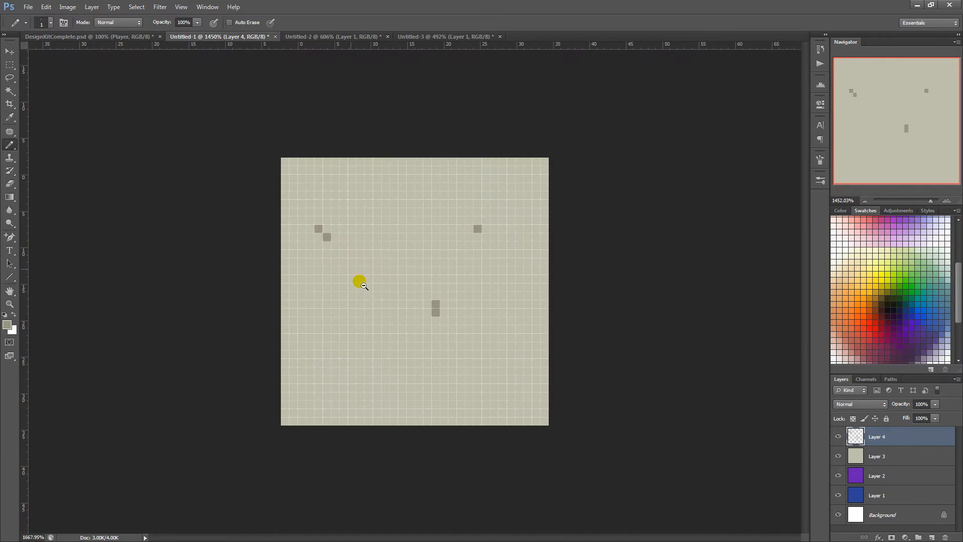
left_click(404, 232, "alt")
Step: Reorder the open documents so Untitled-3 sits directly after Untitled-1, and return to Untitled-1
left_click(330, 36)
left_click_drag(421, 37, 463, 40)
left_click(359, 37)
left_click(235, 36)
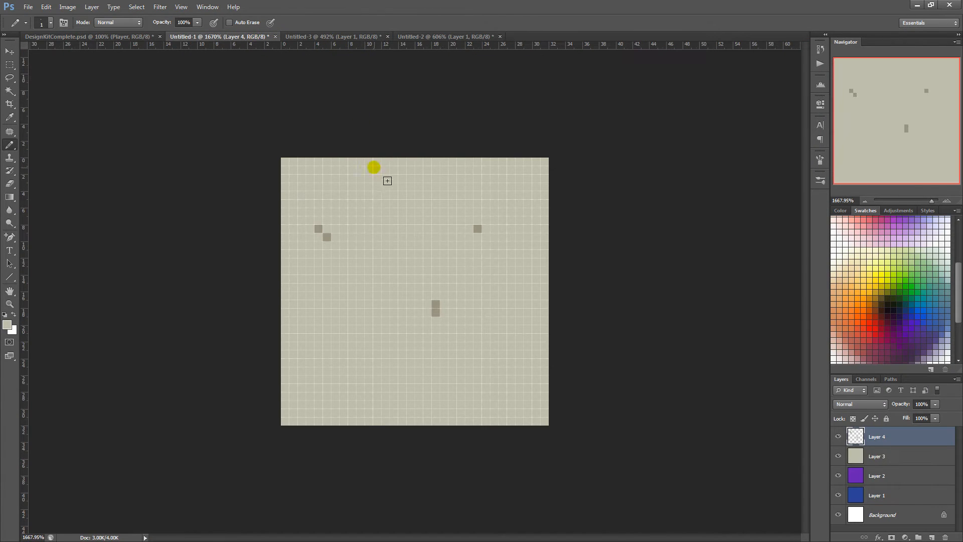
left_click(881, 458)
key("ctrl+a")
key("ctrl+c")
left_click(353, 37)
key("ctrl+v")
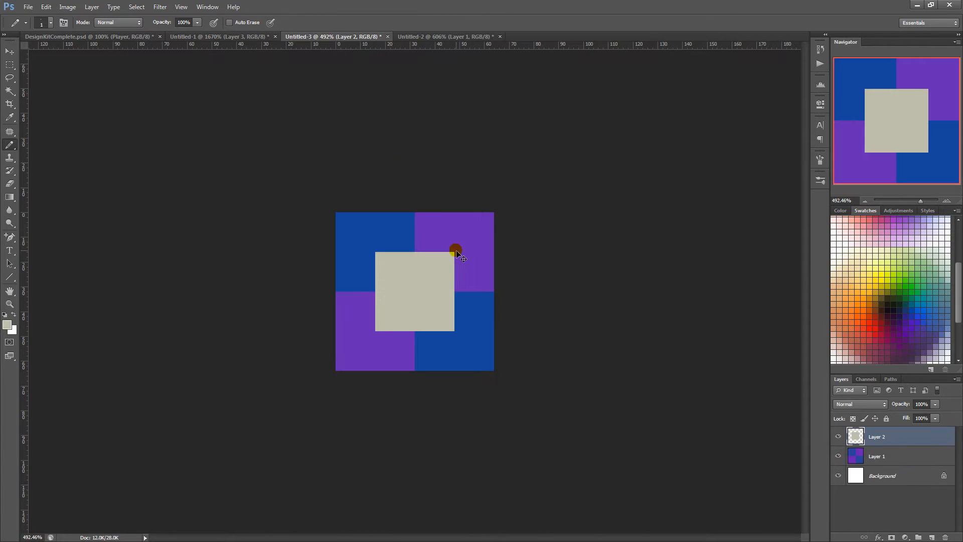
key("ctrl+t")
left_click_drag(436, 286, 397, 326)
key("Return")
key("Delete")
Step: Merge the speckle layer of Untitled-1 into the pale gray layer and copy the resulting tile
left_click(235, 37)
left_click(885, 437)
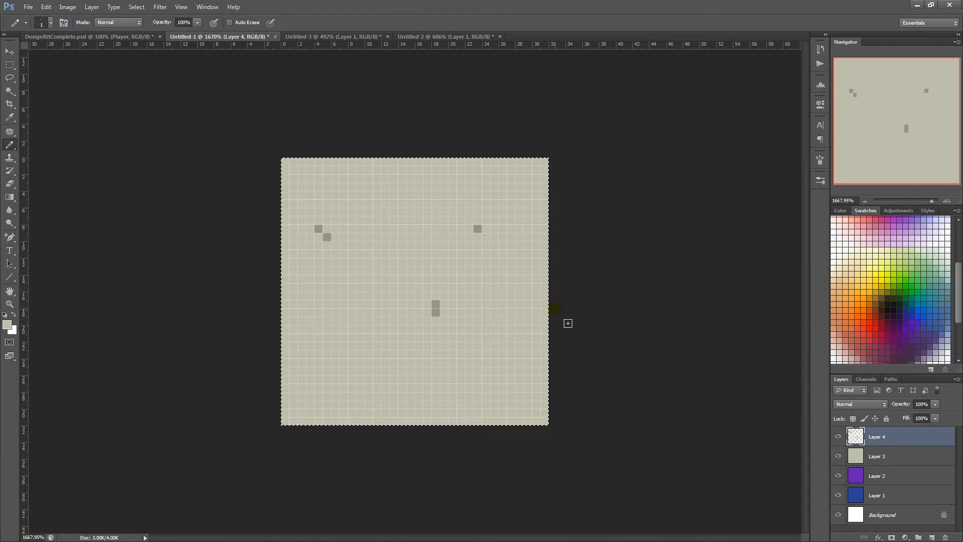
key("ctrl+e")
key("ctrl+c")
Step: Paste the speckled tile into Untitled-3 and place it in a quadrant of the canvas's left half
left_click(332, 37)
key("ctrl+v")
key("ctrl+t")
left_click_drag(450, 285, 387, 250)
key("Return")
Step: Duplicate the speckled tile into the other quadrant of the left half and flip the upper tile horizontally
key("ctrl+j")
key("ctrl+t")
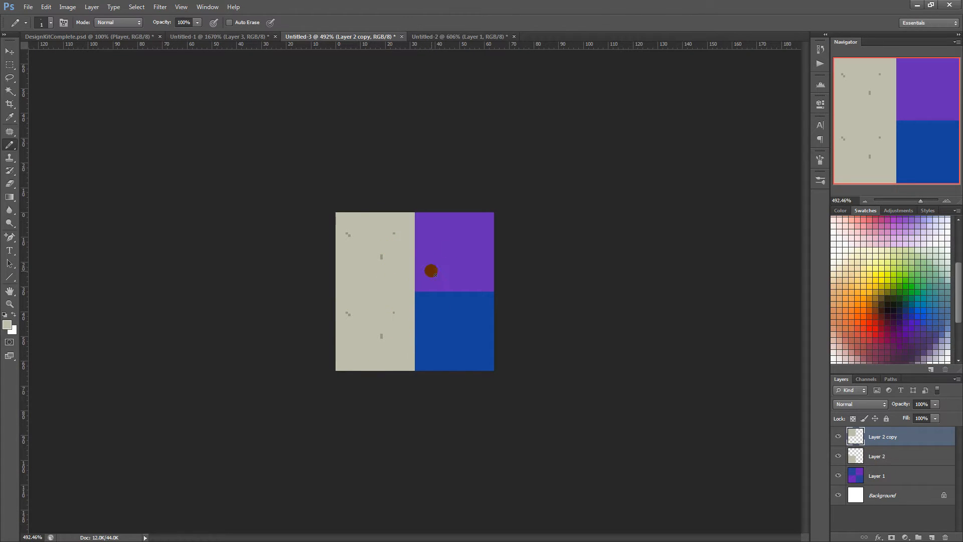
right_click(389, 264)
left_click(421, 416)
key("Return")
Step: Fill the right half with a vertically flipped copy of the speckled column and merge the tiles into one layer
key("ctrl+t")
left_click_drag(377, 318, 456, 318)
key("Return")
key("ctrl+e")
Step: Erase one pixel from the vertical speckle pairs in the two upper tiles and the lower-right tile to vary the pattern
left_click(292, 196)
left_click(538, 176)
left_click(504, 387)
left_click(505, 381, "alt")
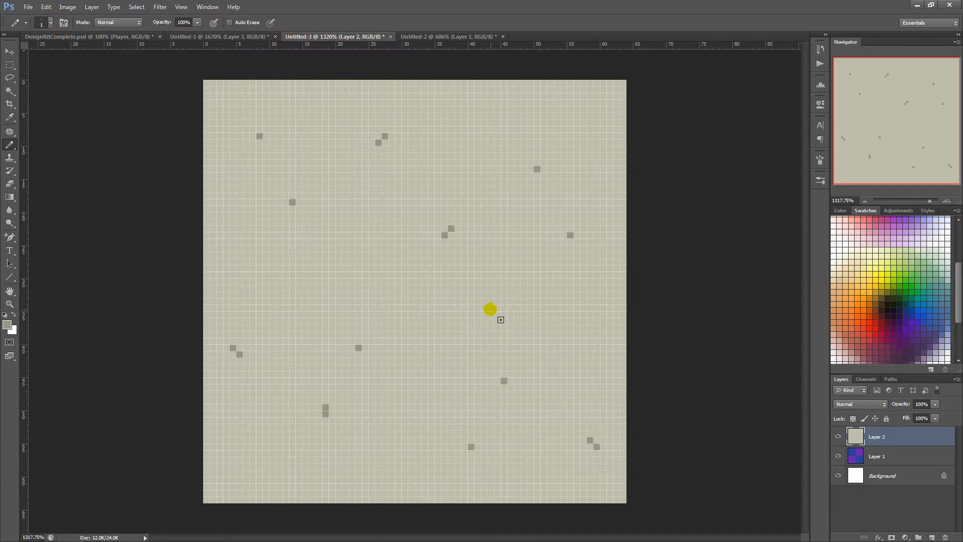
Step: Move the checkered tile layer above the speckled layer and set its blend mode to Overlay
left_click_drag(888, 453, 889, 433)
left_click(877, 404)
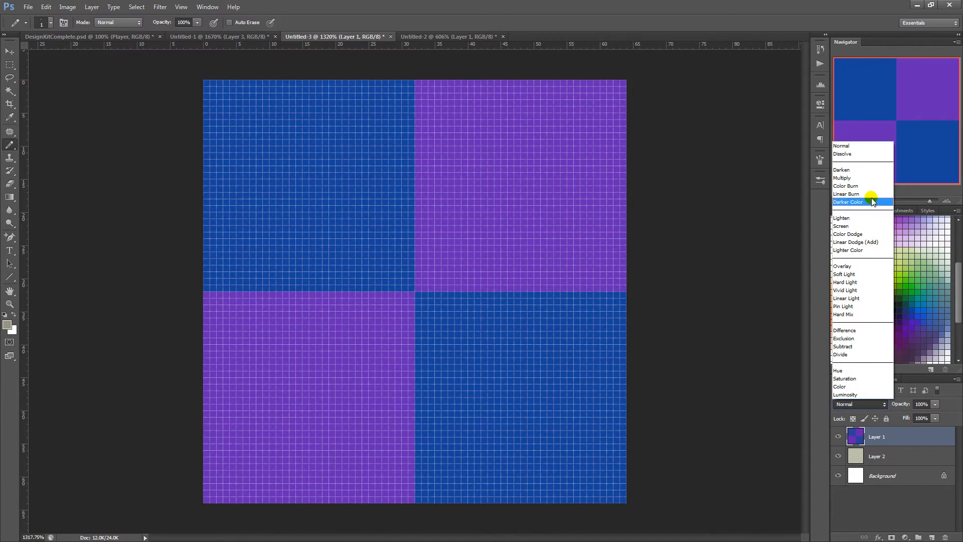
left_click(871, 268)
left_click_drag(911, 417, 945, 424)
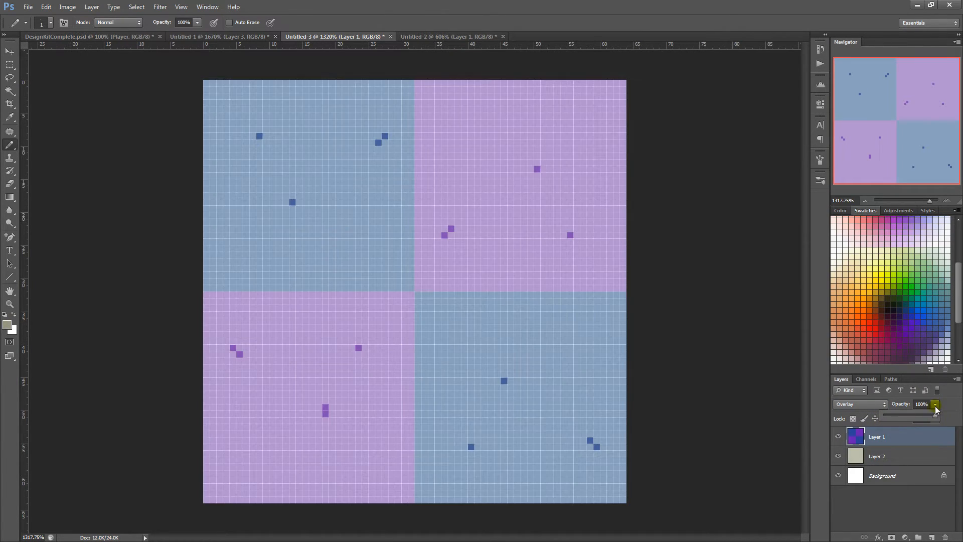
Step: Hide the checkered overlay and paint out all the speckles on Layer 2 with the base gray
left_click(911, 459)
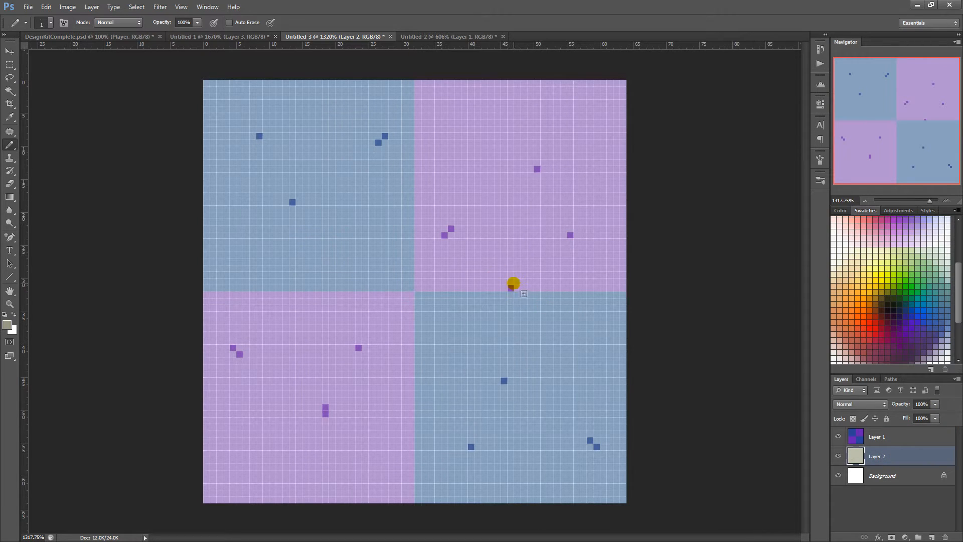
left_click(838, 437)
left_click(385, 136)
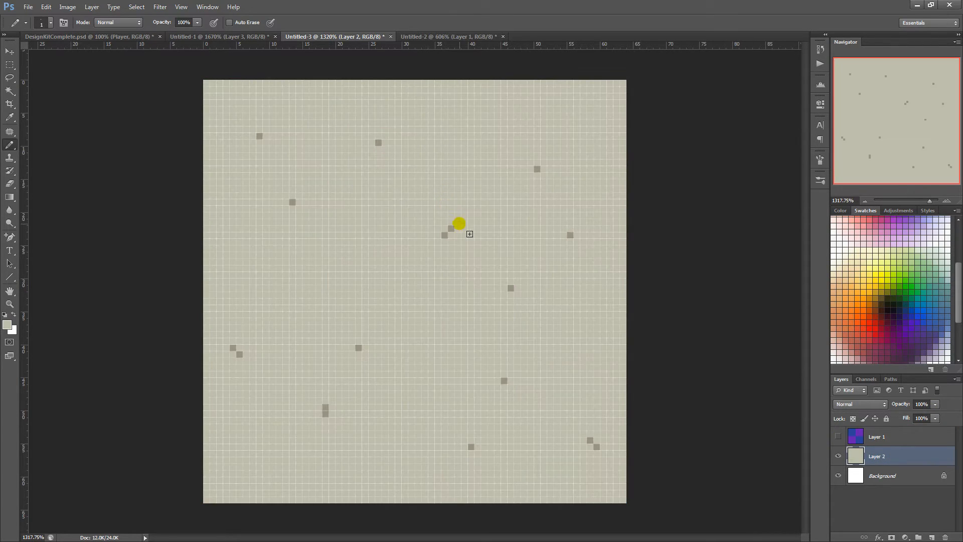
left_click(452, 228)
left_click(590, 441)
left_click(838, 437)
left_click(838, 437)
left_click(326, 408)
left_click(239, 354)
scroll(259, 309, "down", 6)
scroll(259, 309, "up", 6)
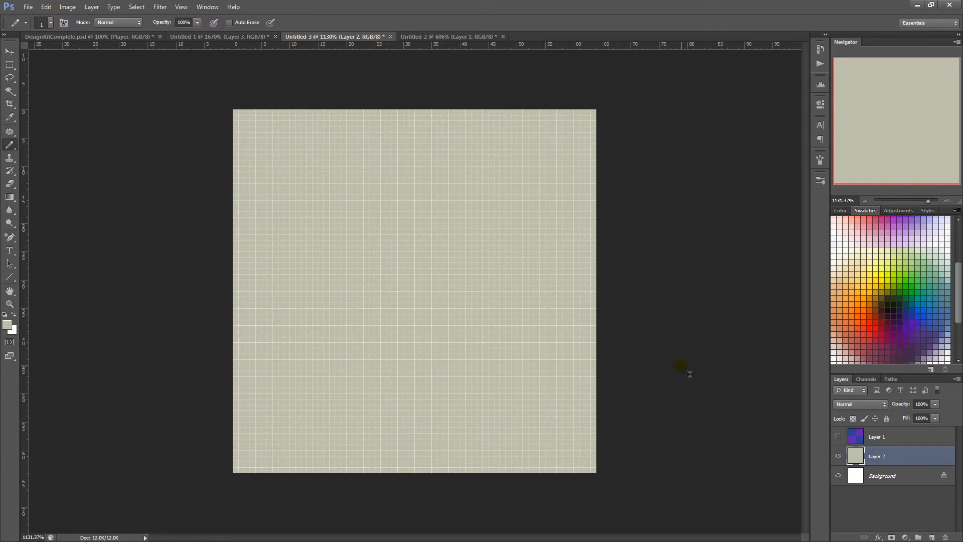
Step: Add an empty layer above the gray base layer, keeping the checkered overlay hidden
left_click(838, 437)
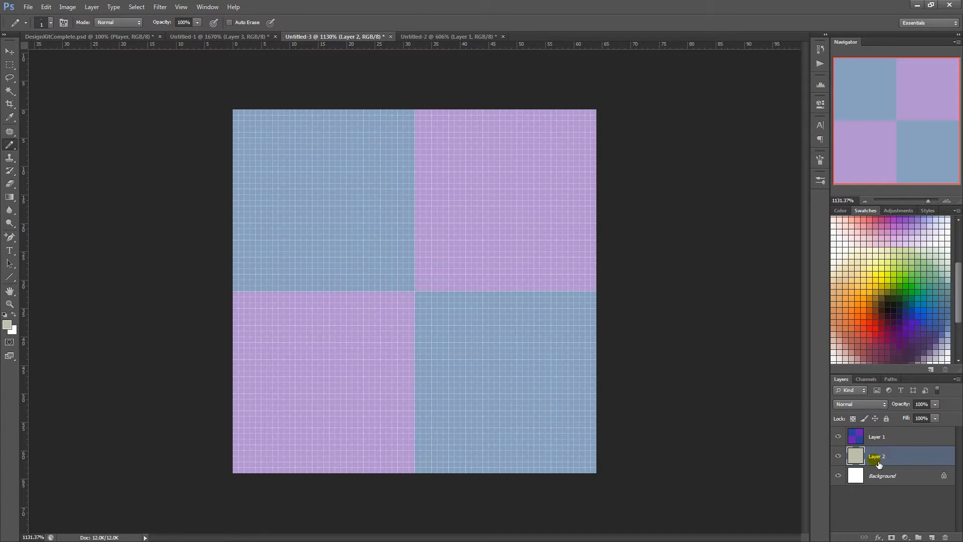
key("ctrl+shift+alt+n")
left_click(838, 437)
Step: Set the foreground color to brown with hue 28, saturation 60% and brightness 40%
left_click(8, 324)
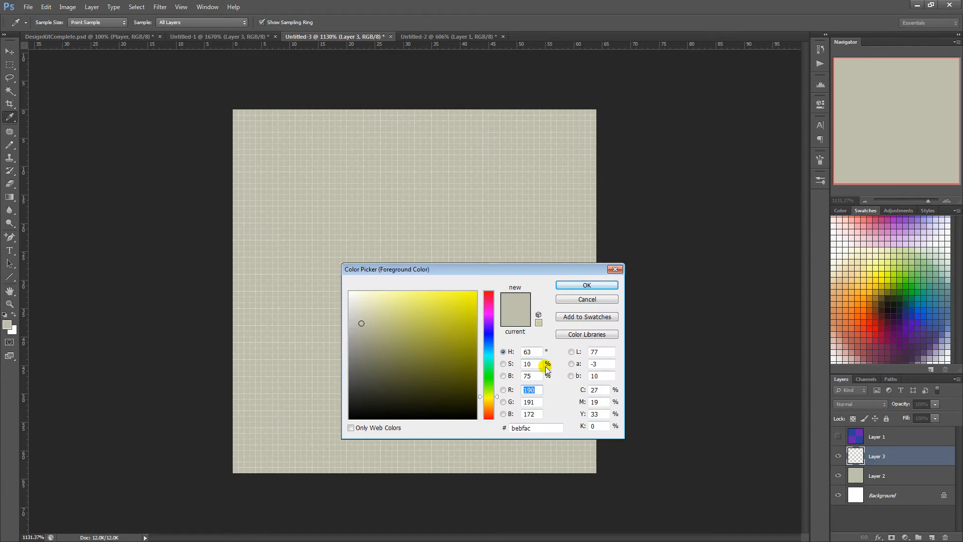
left_click_drag(489, 397, 489, 409)
left_click(372, 342)
left_click(378, 348)
left_click_drag(388, 355, 422, 363)
type("45")
left_click_drag(531, 376, 510, 384)
type("6040")
key("Return")
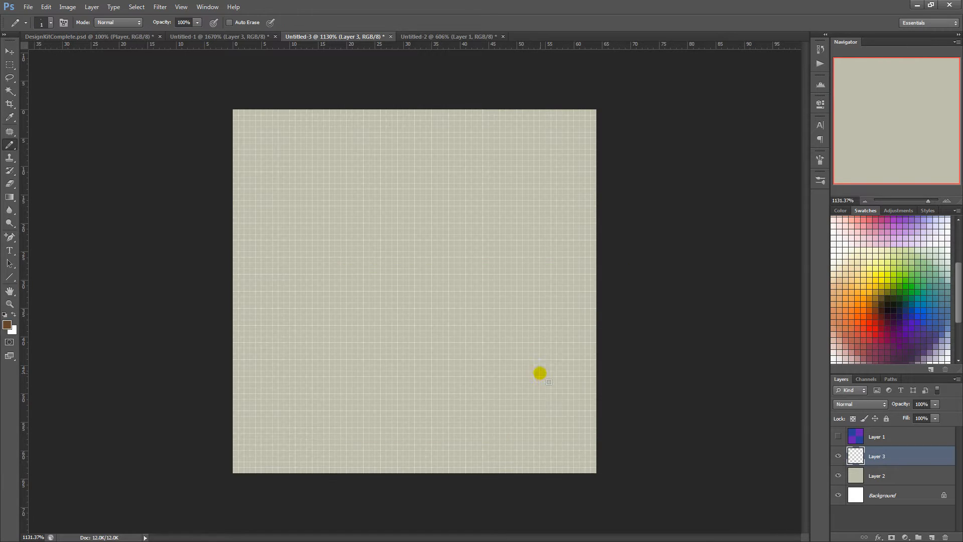
Step: Paint a brown horizontal band about 6 px thick across the full canvas width, directly below the midline
left_click(838, 437)
mouse_move(234, 297)
left_mouse_down()
mouse_move(398, 286)
mouse_move(593, 298)
left_mouse_up()
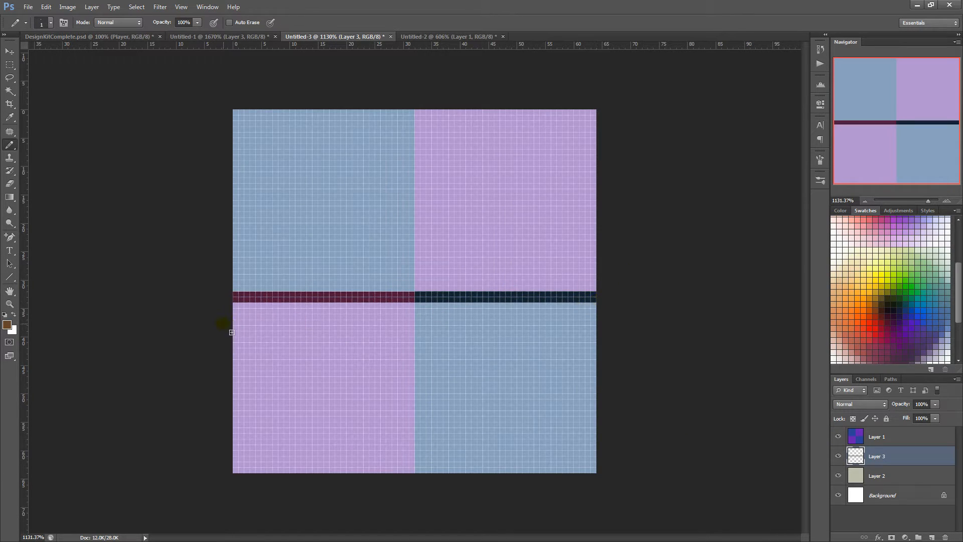
mouse_move(232, 332)
left_mouse_down()
mouse_move(492, 302)
mouse_move(591, 323)
mouse_move(246, 326)
mouse_move(607, 332)
mouse_move(233, 326)
left_mouse_up()
left_click(838, 437)
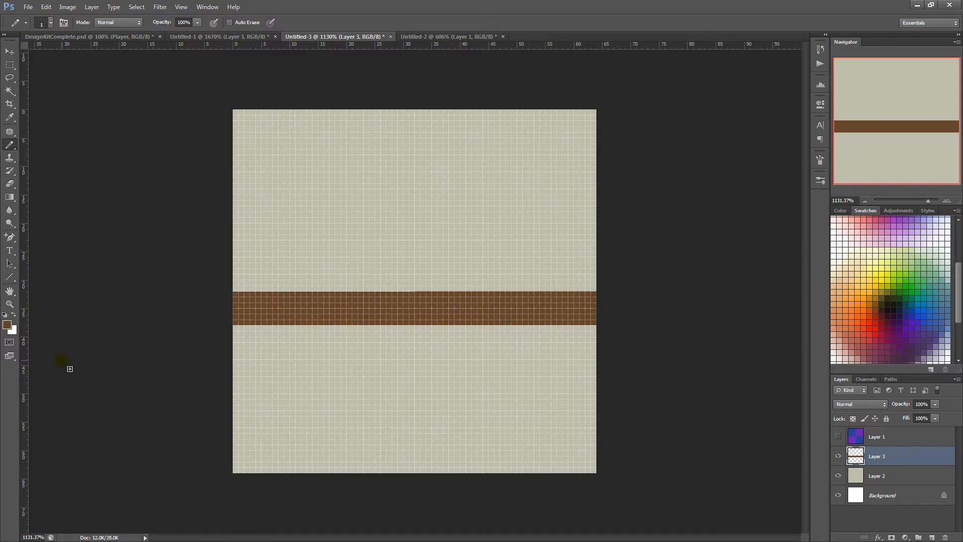
Step: Move the brown band to start about 8 px below the canvas midline and trim it to about 6 px thick
mouse_move(246, 331)
left_mouse_down()
mouse_move(590, 334)
mouse_move(236, 294)
left_mouse_up()
left_click_drag(314, 315, 315, 359)
left_click(838, 437)
key("m")
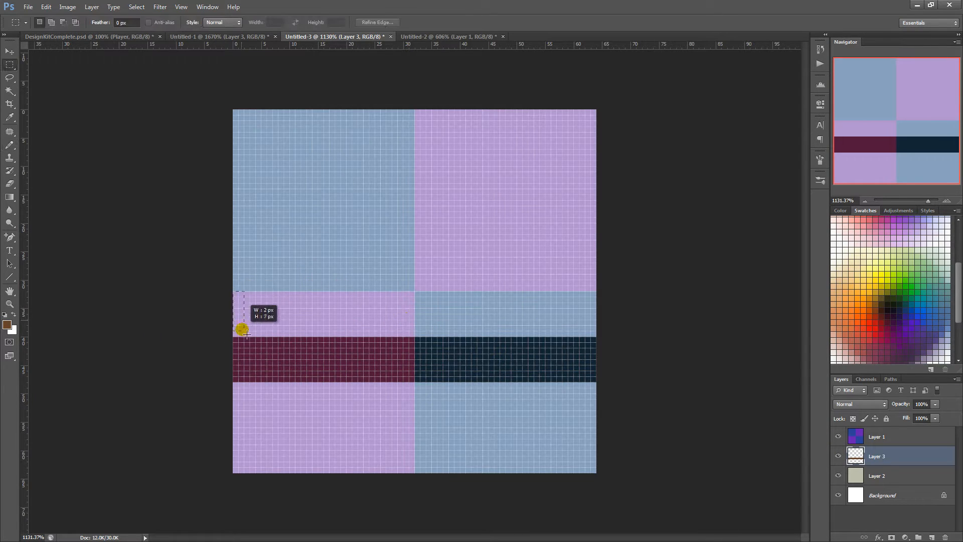
left_click_drag(220, 380, 197, 373)
key("Delete")
key("ctrl+d")
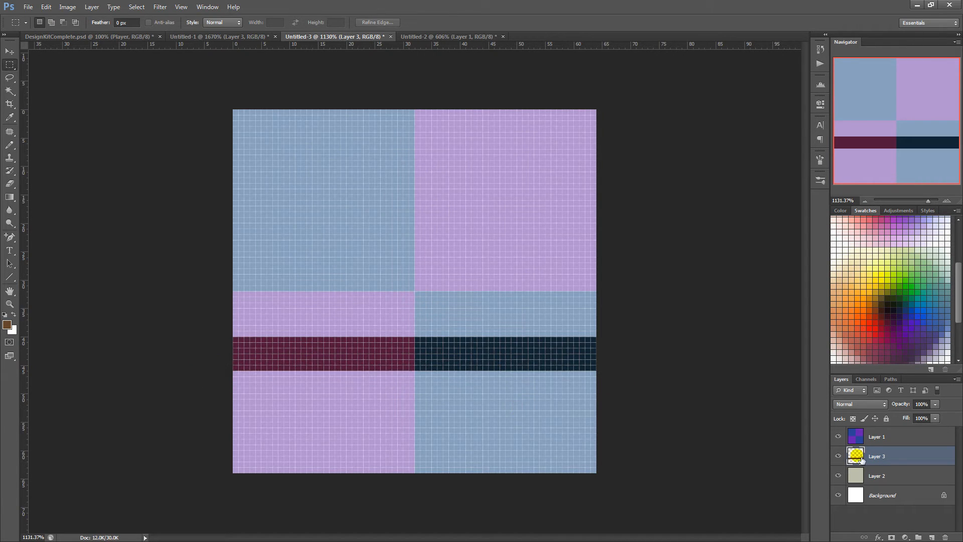
Step: Copy the plain gray base layer from Untitled-3 and paste it into the lower half of Untitled-2
left_click(838, 437)
left_click(860, 476)
key("ctrl+a")
key("ctrl+c")
left_click(442, 36)
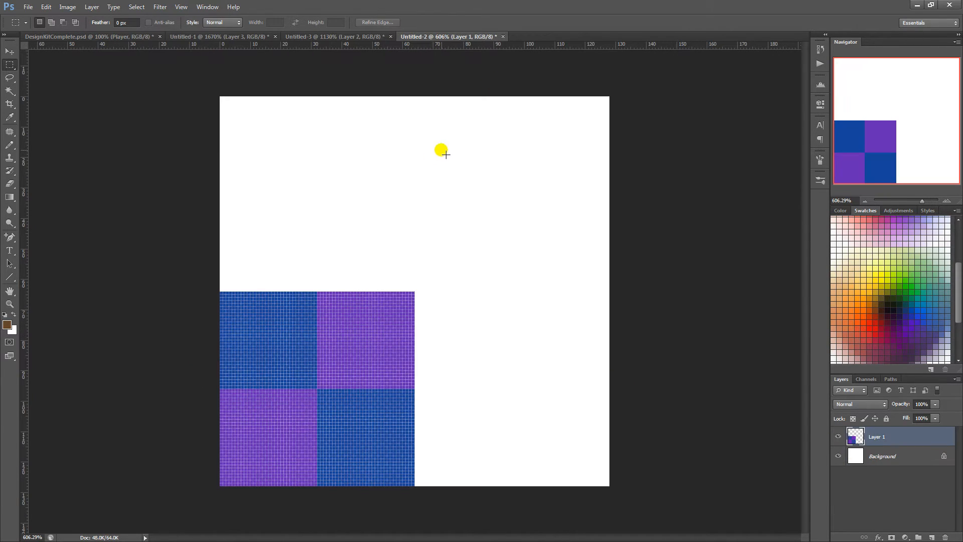
key("ctrl+v")
key("ctrl+t")
left_click_drag(479, 238, 567, 359)
key("Return")
Step: Duplicate the gray base tile so that both lower quadrants are covered
key("ctrl+j")
key("ctrl+t")
key("Return")
key("m")
Step: Switch back to Untitled-3, select the brown band's layer and set the foreground color to a lighter brown
left_click(352, 37)
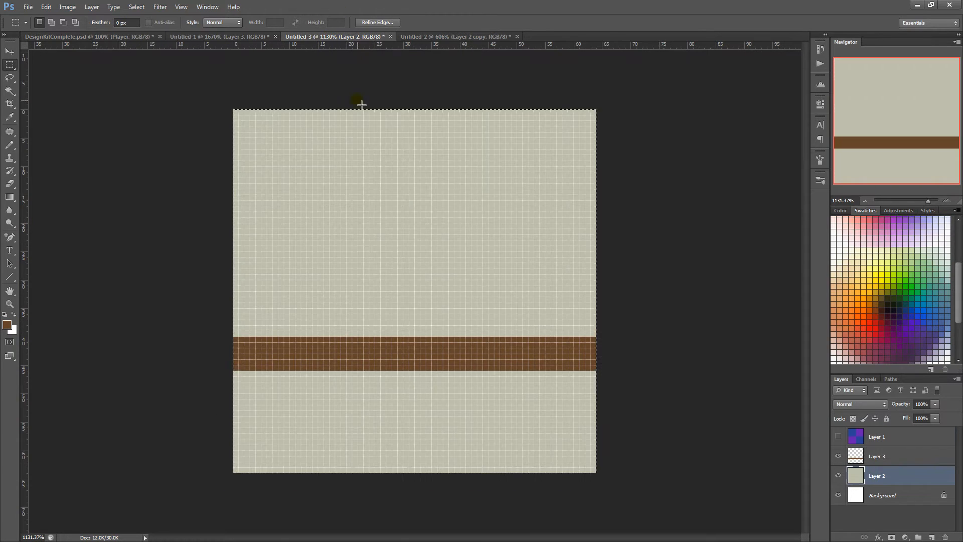
key("ctrl+d")
left_click(870, 456)
key("b")
left_click(7, 325)
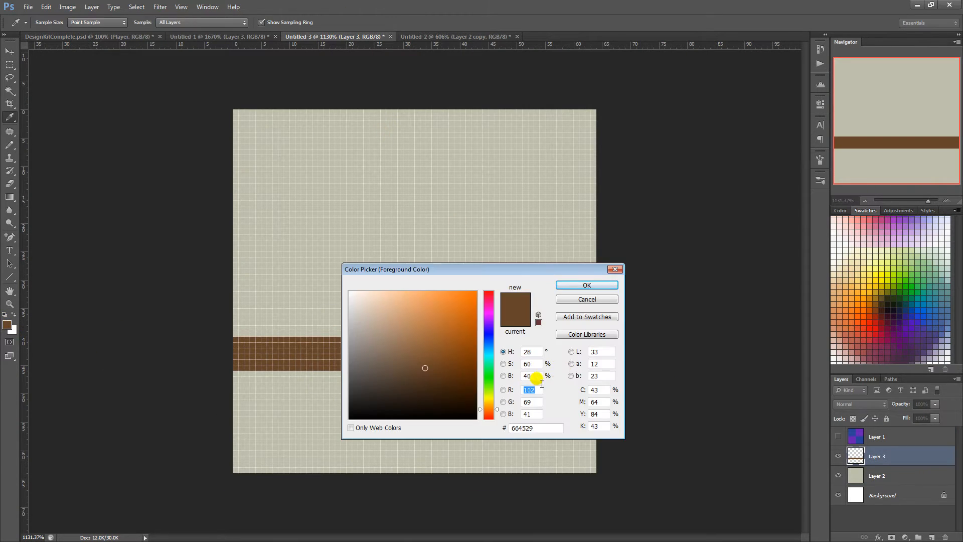
left_click_drag(424, 369, 404, 342)
left_click(587, 285)
Step: On a new layer, paint a 2 px light-brown highlight along the band's upper edge and set its blend mode to Screen
key("ctrl+shift+alt+n")
left_click_drag(233, 339, 596, 340)
left_click(860, 404)
left_click(848, 218)
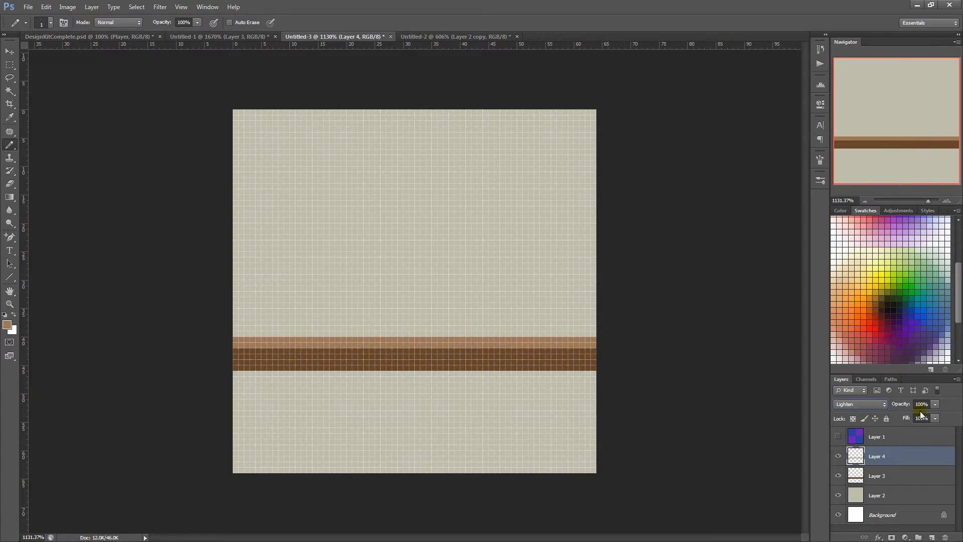
left_click(876, 404)
left_click(871, 266)
left_click(873, 404)
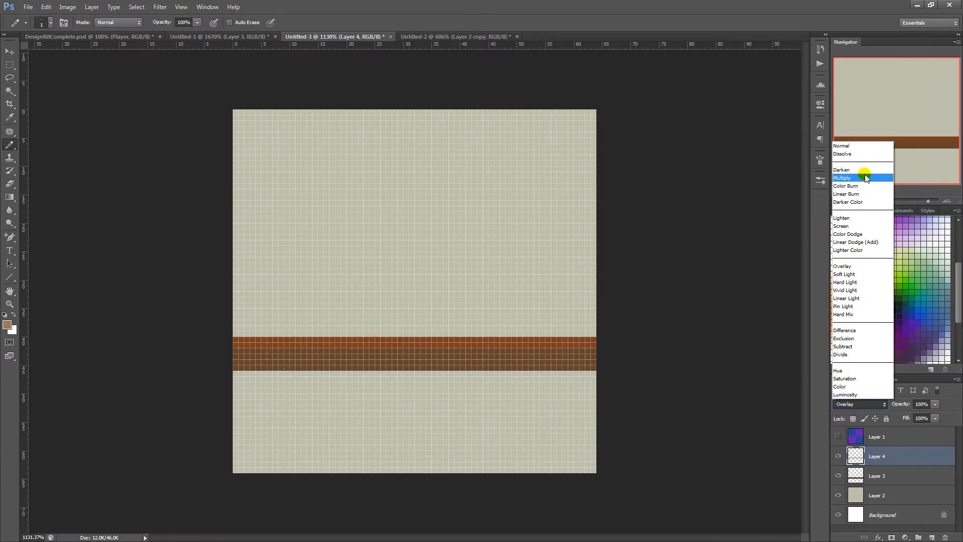
left_click(858, 226)
scroll(563, 255, "down", 6)
scroll(556, 297, "up", 5)
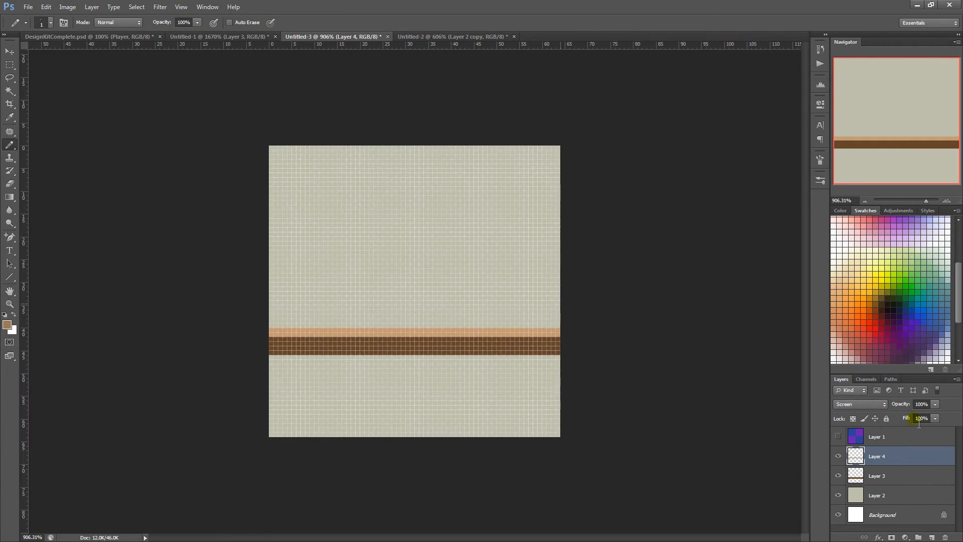
Step: Lower the highlight layer's opacity to 38%
left_click(935, 405)
left_click_drag(935, 416, 904, 420)
scroll(538, 271, "down", 5)
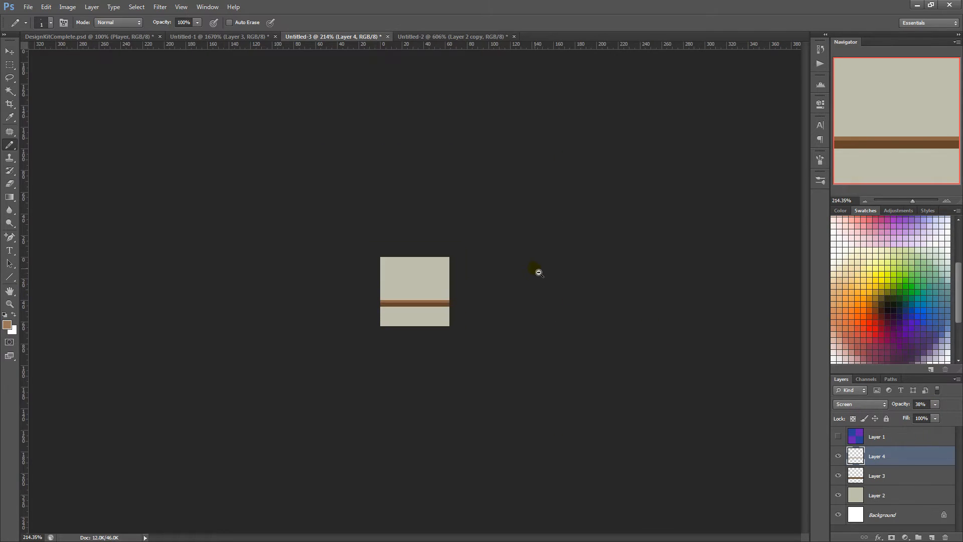
scroll(590, 346, "up", 4)
scroll(590, 346, "up", 2)
Step: Trim the highlight to a single pixel row and set its layer's opacity to 50%
key("m")
left_click_drag(602, 352, 176, 342)
key("Delete")
key("ctrl+d")
left_click_drag(211, 306, 162, 286)
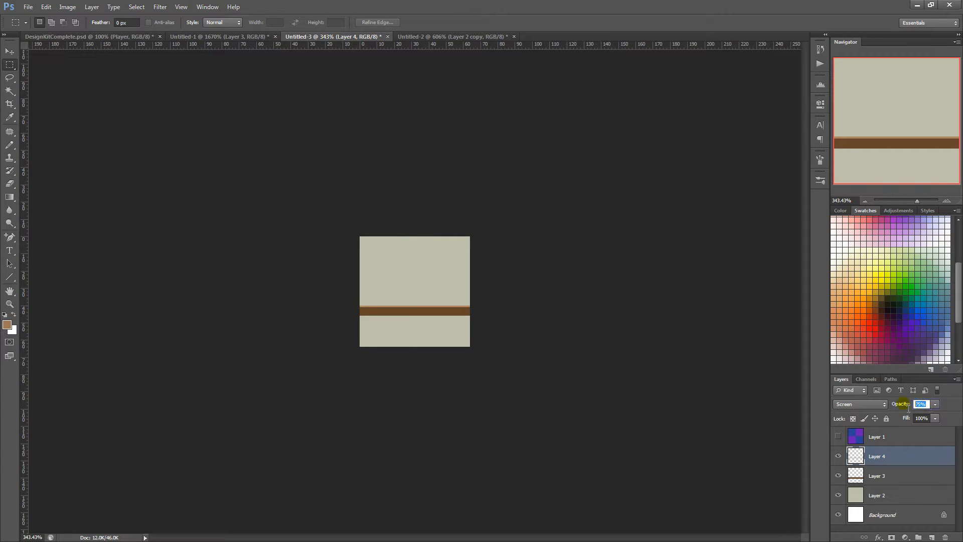
left_click_drag(574, 303, 584, 345)
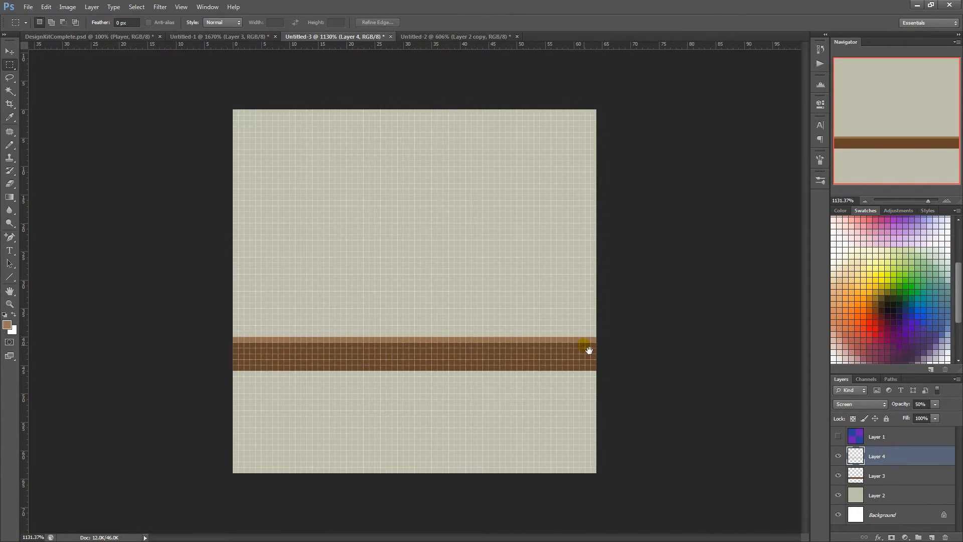
Step: Merge the highlight into the brown band's layer and copy the merged band
key("ctrl+e")
key("ctrl+a")
key("ctrl+c")
Step: Paste the band into Untitled-2 and place it along the upper edge of the gray base
left_click(420, 38)
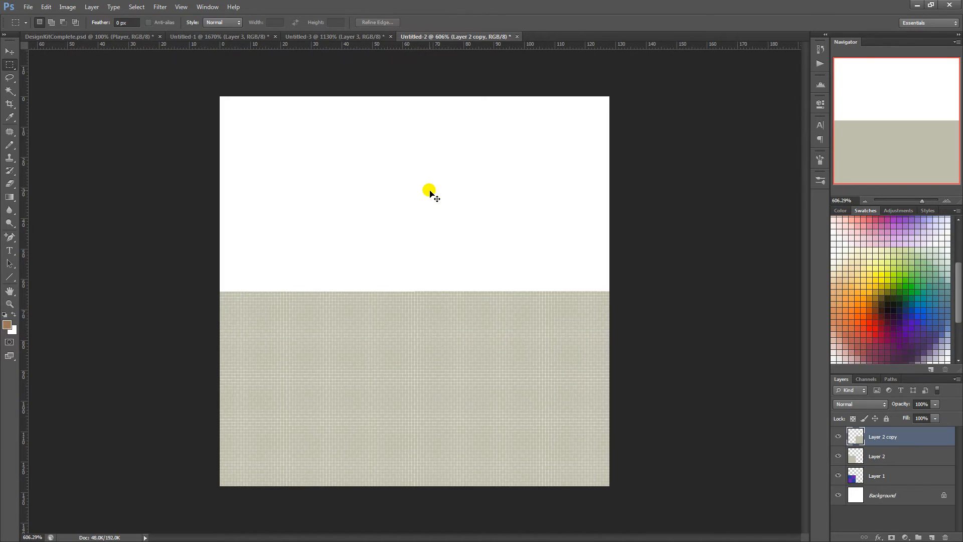
key("ctrl+v")
key("ctrl+t")
left_click_drag(456, 293, 584, 300)
key("Return")
Step: Duplicate the band to span the full canvas width and merge both pieces into one layer
key("ctrl+j")
key("ctrl+t")
key("Return")
left_click_drag(404, 231, 412, 261)
key("ctrl+e")
Step: Move the merged band up about 8 px, away from the gray base
key("ctrl+t")
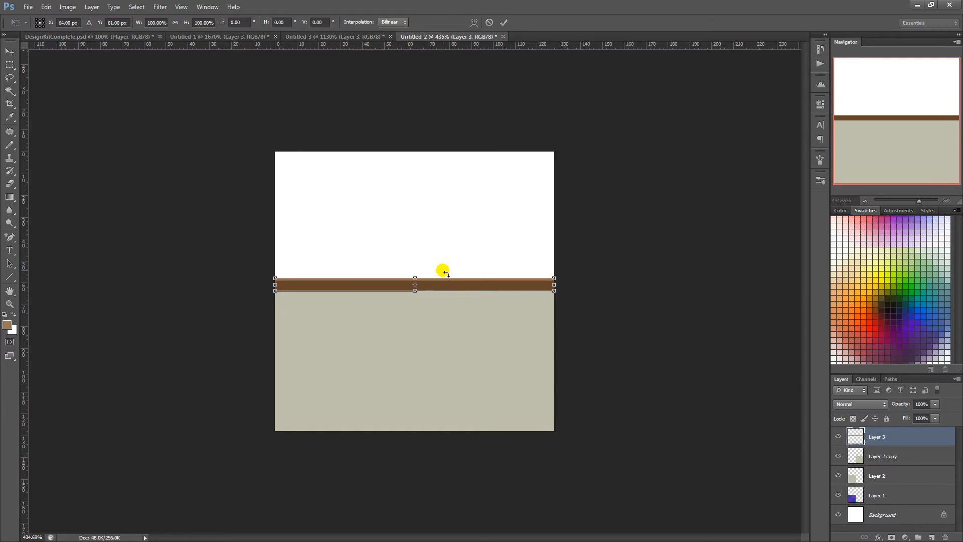
left_click_drag(471, 290, 461, 276)
key("Return")
Step: Merge the two gray base tiles into one layer
left_click(892, 459)
key("ctrl+t")
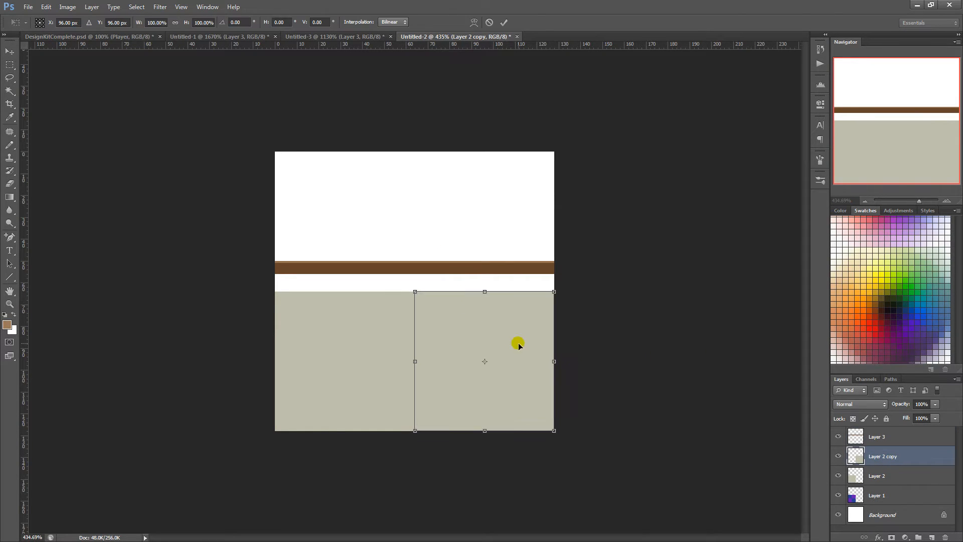
left_click_drag(518, 358, 446, 304)
key("Return")
key("ctrl+e")
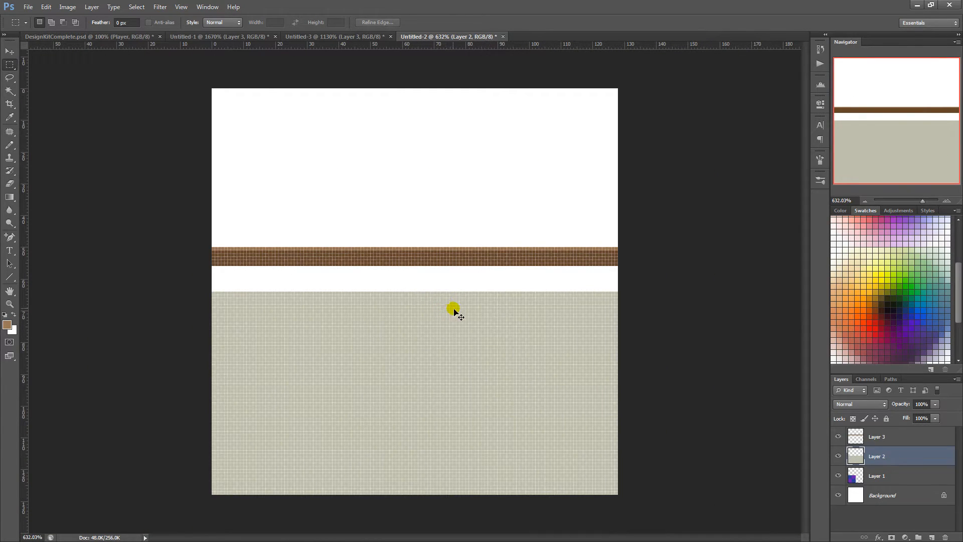
key("ctrl+t")
left_click_drag(505, 367, 503, 374)
key("Return")
Step: Convert the Background into a regular layer and delete its white fill to leave transparency
double_click(896, 500)
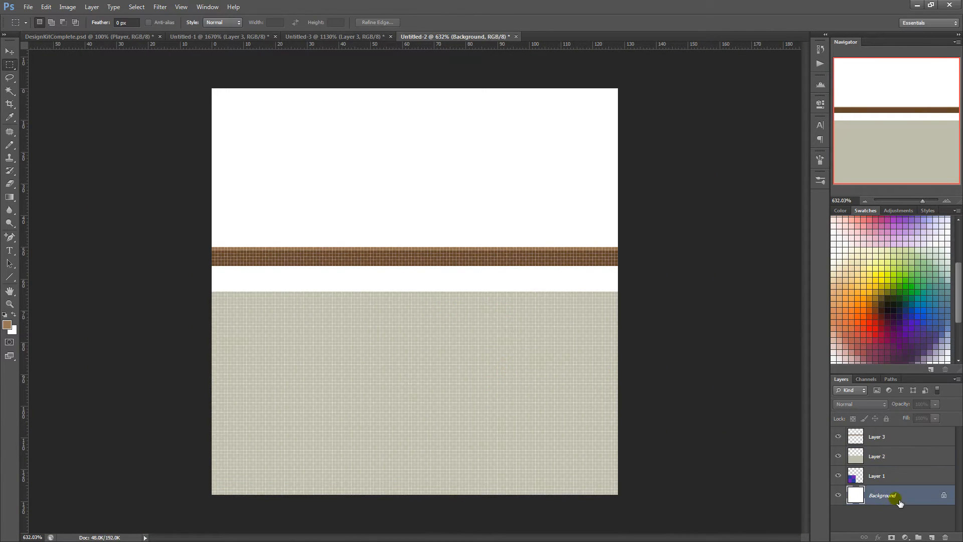
left_click(332, 308)
key("Delete")
key("ctrl+d")
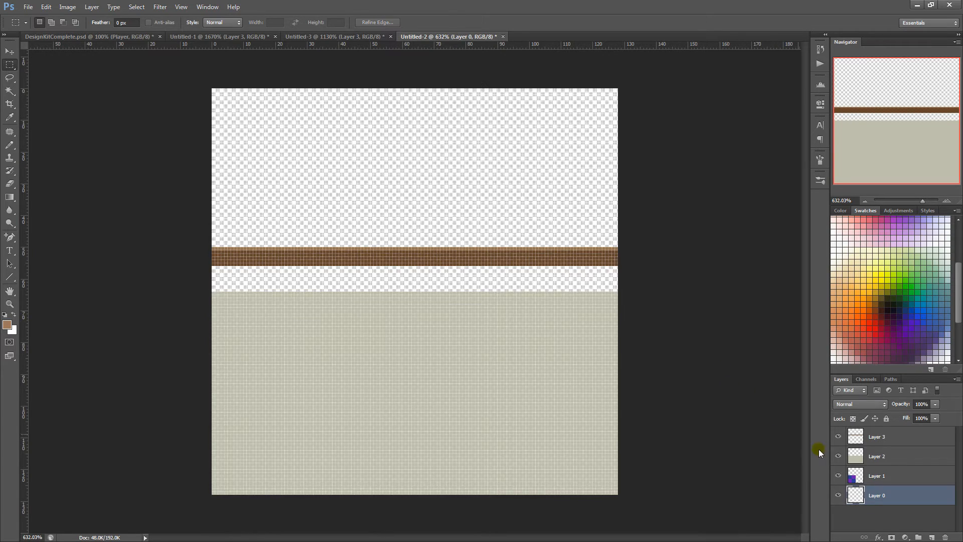
Step: Hide the checkered tile layer and move the brown band down onto the upper edge of the gray base
left_click(878, 476)
left_click(838, 476)
left_click(877, 437)
key("ctrl+t")
left_click_drag(574, 257, 577, 281)
key("Return")
left_click_drag(662, 394, 626, 333)
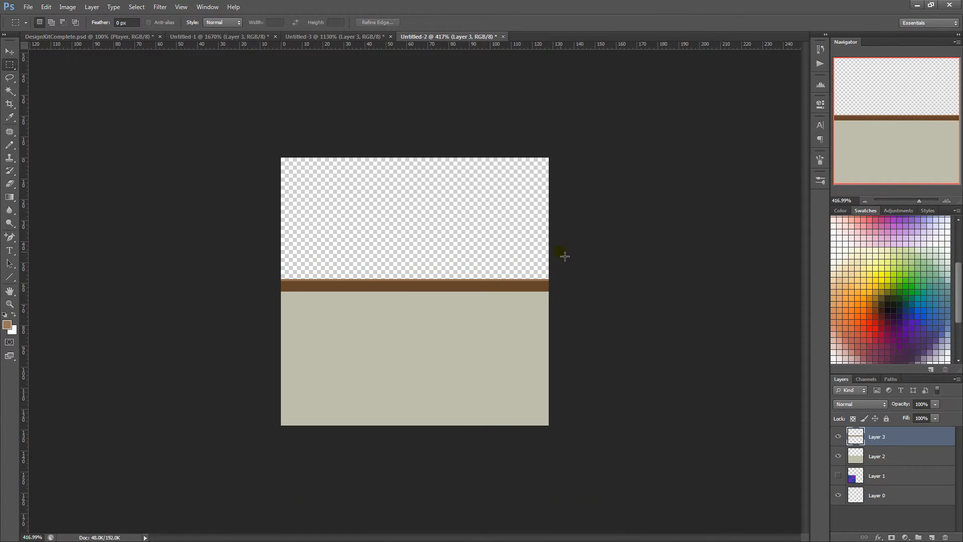
Step: Switch to Untitled-1 and set the foreground color to the base gray with brightness lowered to 65%
left_click(335, 37)
left_click(249, 37)
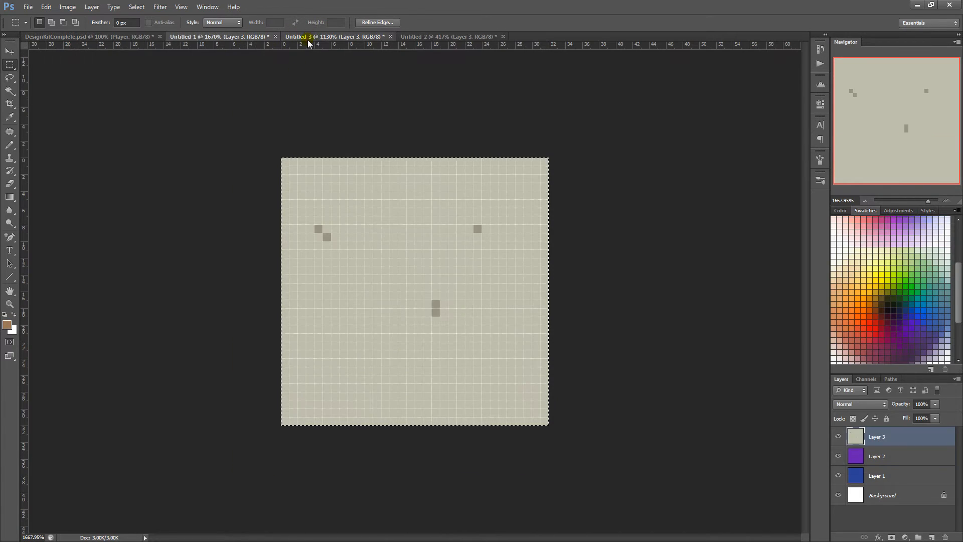
left_click(308, 40)
left_click(261, 37)
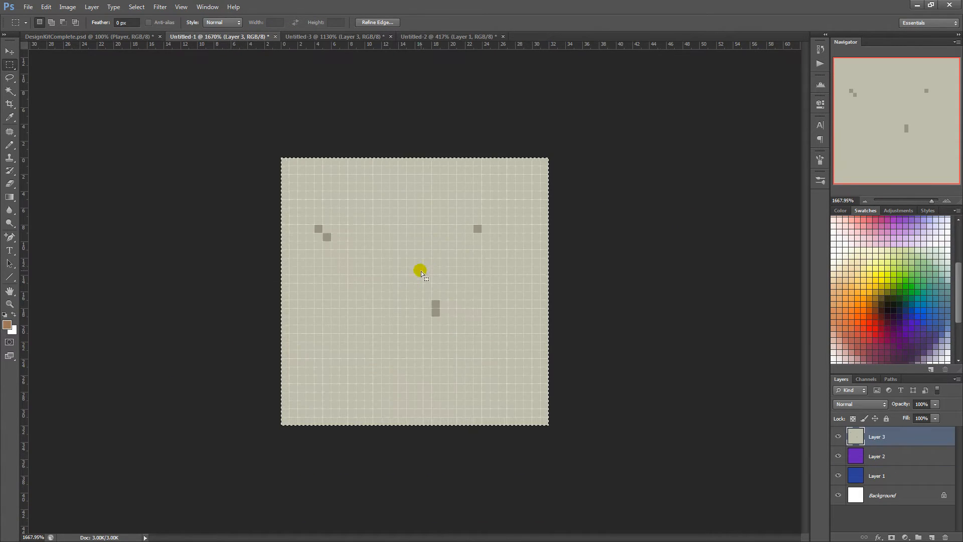
key("b")
left_click(435, 306, "alt")
left_click(7, 325)
left_click(437, 256)
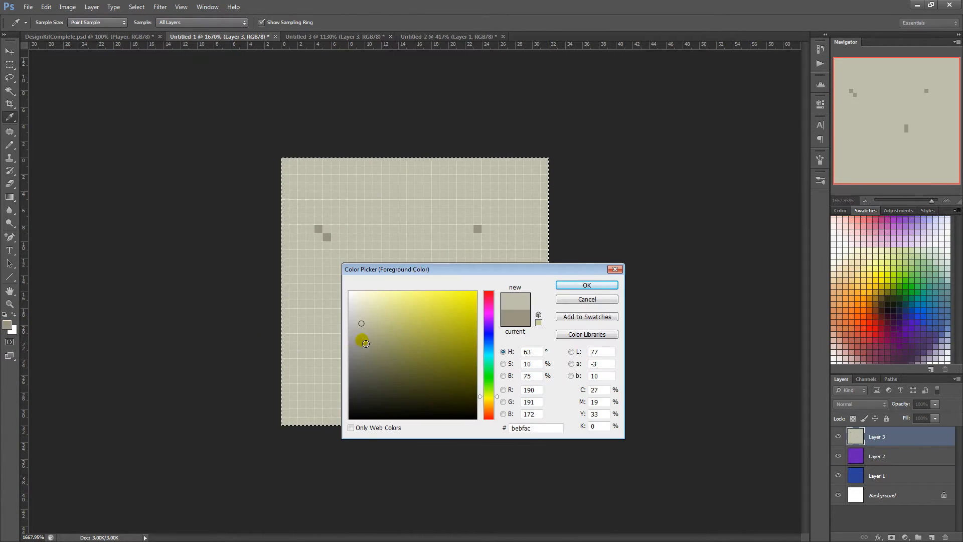
left_click_drag(534, 376, 494, 379)
type("65")
key("Return")
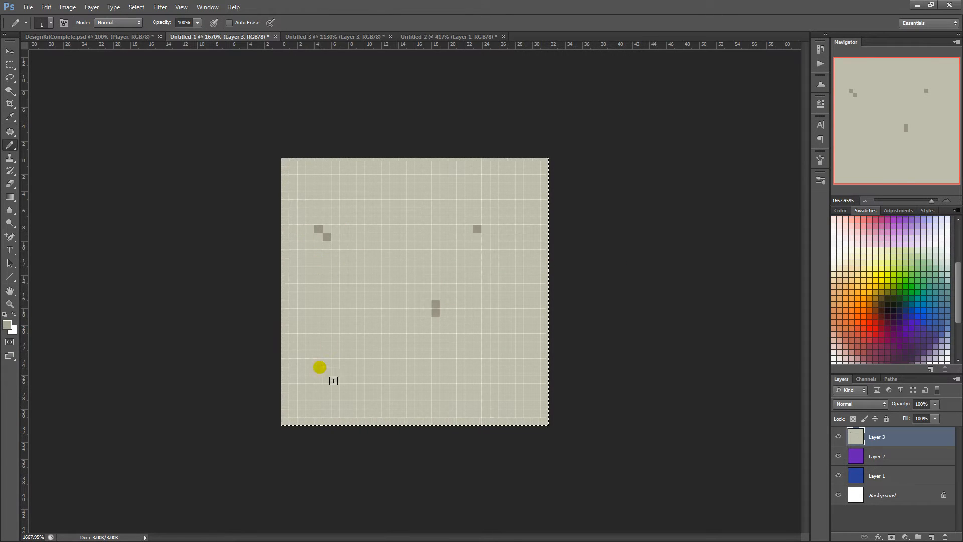
Step: Draw a short vertical speckle near the tile's lower-left corner and paint out the older dark speckles with the base gray
left_click_drag(320, 368, 320, 363)
left_click(333, 261, "alt")
left_click_drag(320, 229, 327, 236)
left_click_drag(437, 312, 436, 305)
left_click(477, 229)
mouse_move(469, 226)
left_mouse_down()
mouse_move(329, 230)
mouse_move(472, 241)
left_mouse_up()
Step: Try more light speckles beside the first one, and fill the whole tile with the base gray
left_click(295, 391, "alt")
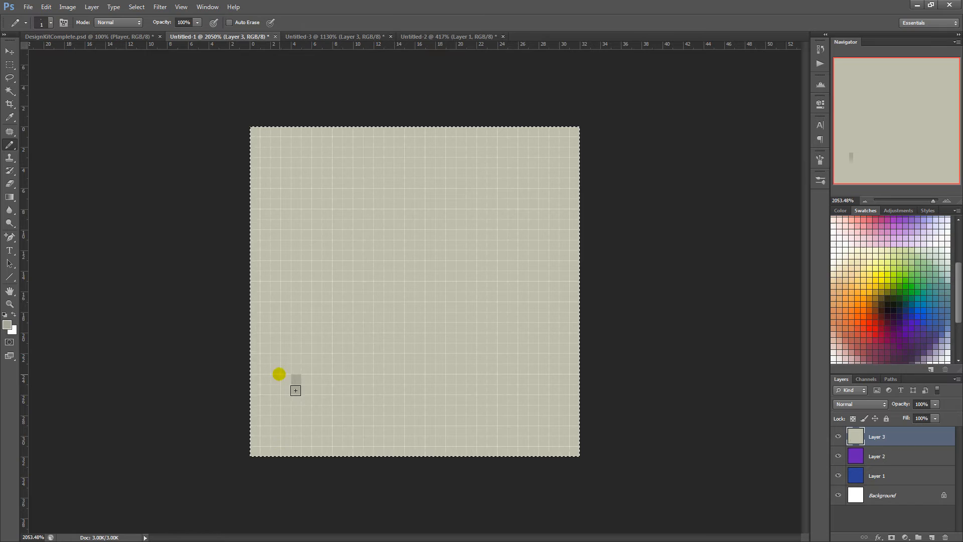
mouse_move(317, 379)
left_mouse_down()
mouse_move(317, 389)
mouse_move(430, 384)
mouse_move(544, 309)
mouse_move(327, 301)
left_mouse_up()
left_click(338, 379)
left_click(413, 255, "alt")
key("alt+BackSpace")
Step: Review the banded tiles in Untitled-2 and Untitled-3
left_click(342, 36)
left_click(427, 36)
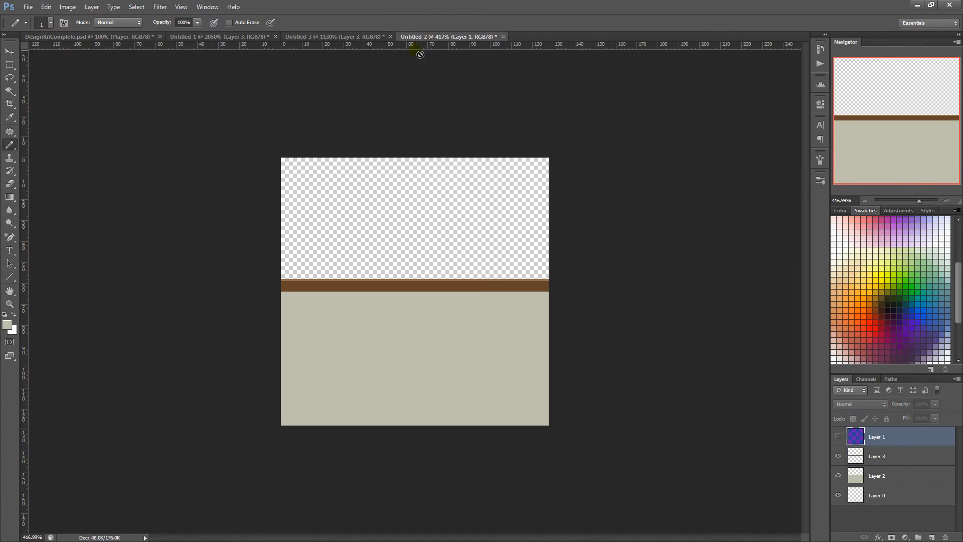
left_click(358, 37)
key("ctrl+a")
scroll(232, 323, "down", 1)
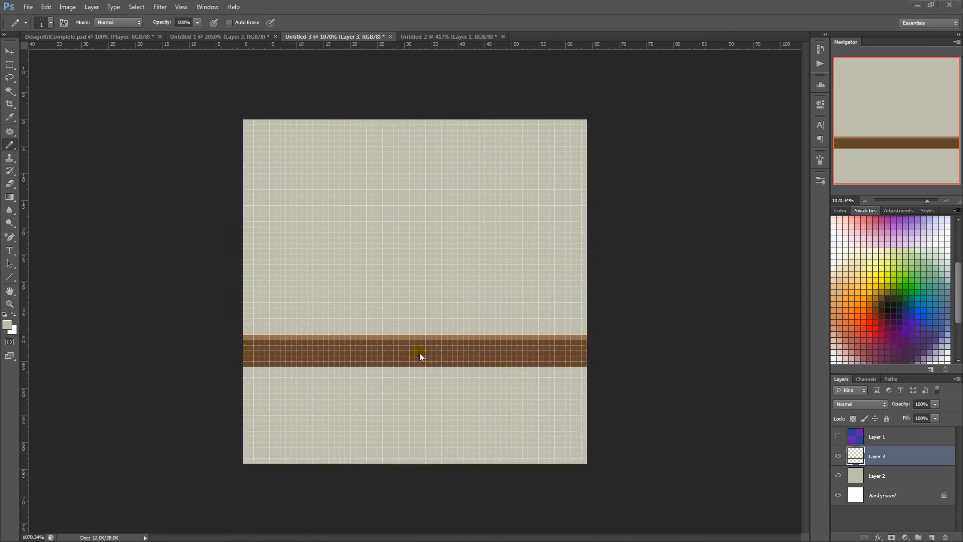
Step: Sample the trim band's brown, lower its brightness to 20%, and try a dark line along the band's lower edge
left_click(419, 356, "alt")
left_click(7, 325)
double_click(527, 377)
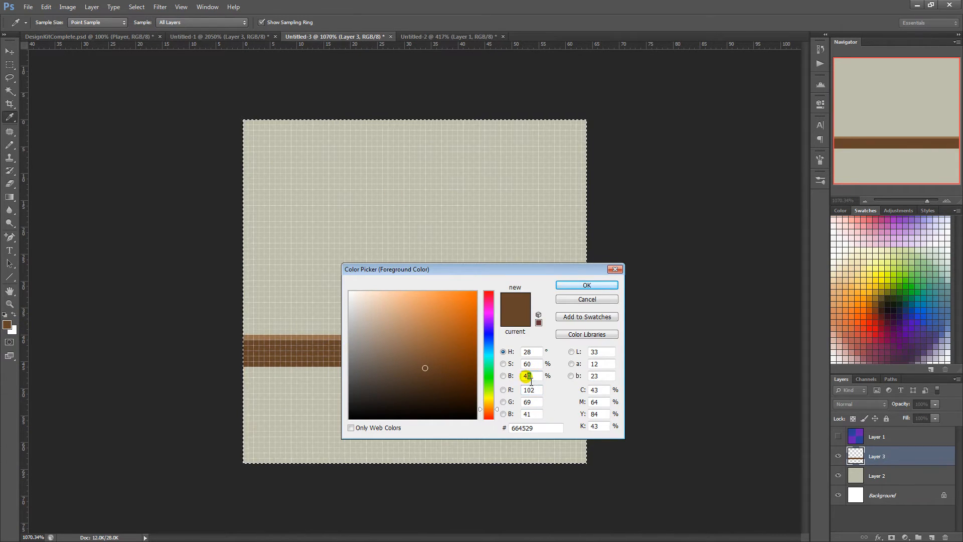
type("20")
key("Return")
key("b")
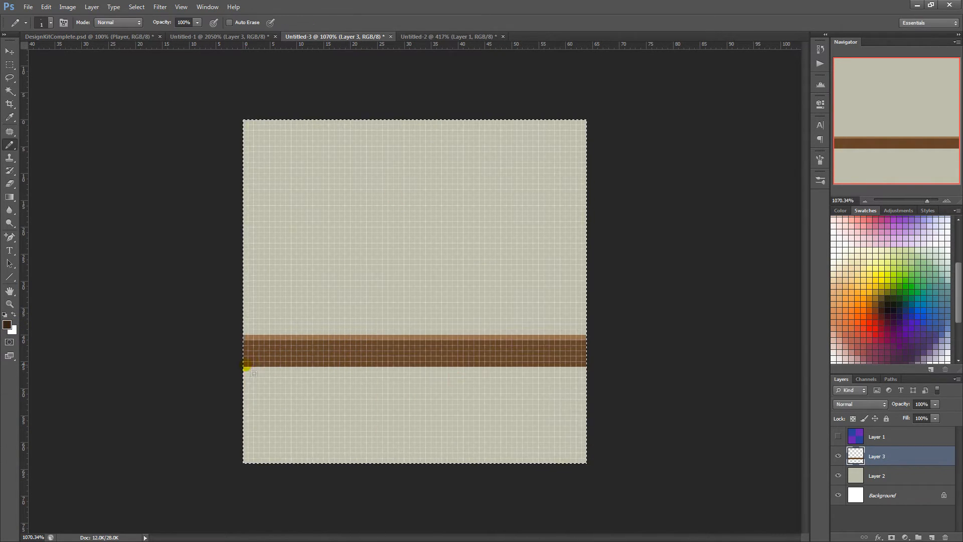
mouse_move(246, 363)
left_mouse_down()
mouse_move(343, 367)
mouse_move(626, 423)
left_mouse_up()
key("ctrl+z")
Step: Set the foreground brown's brightness to 30% and draw a 1 px shadow line along the trim band's lower edge
left_click(7, 325)
left_click_drag(532, 377, 482, 383)
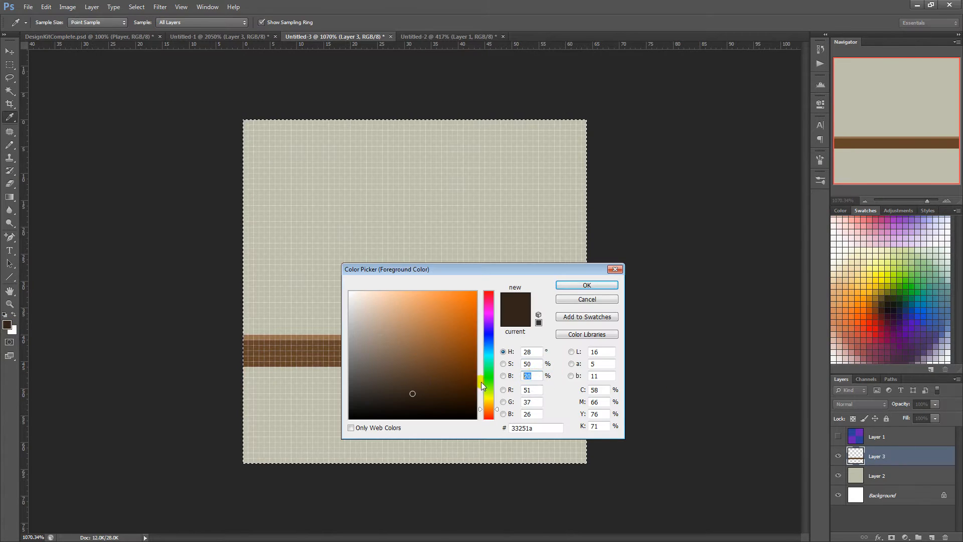
type("30")
key("Return")
left_click_drag(247, 373, 330, 361)
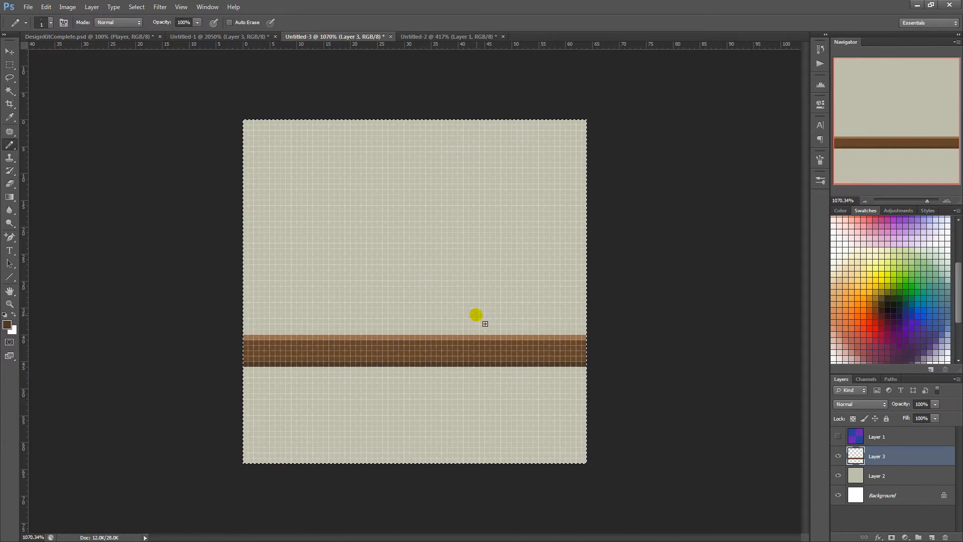
Step: Copy the shaded trim band from Untitled-3 into Untitled-2 and place it over the existing band
key("ctrl+c")
key("ctrl+Tab")
key("ctrl+v")
key("ctrl+t")
left_click_drag(460, 293, 526, 289)
key("Return")
Step: Duplicate the pasted band to span the full tile width and merge the pieces into one layer beneath the checker layer
key("ctrl+j")
key("ctrl+t")
key("Return")
key("ctrl+e")
left_click_drag(861, 438, 875, 466)
key("ctrl+e")
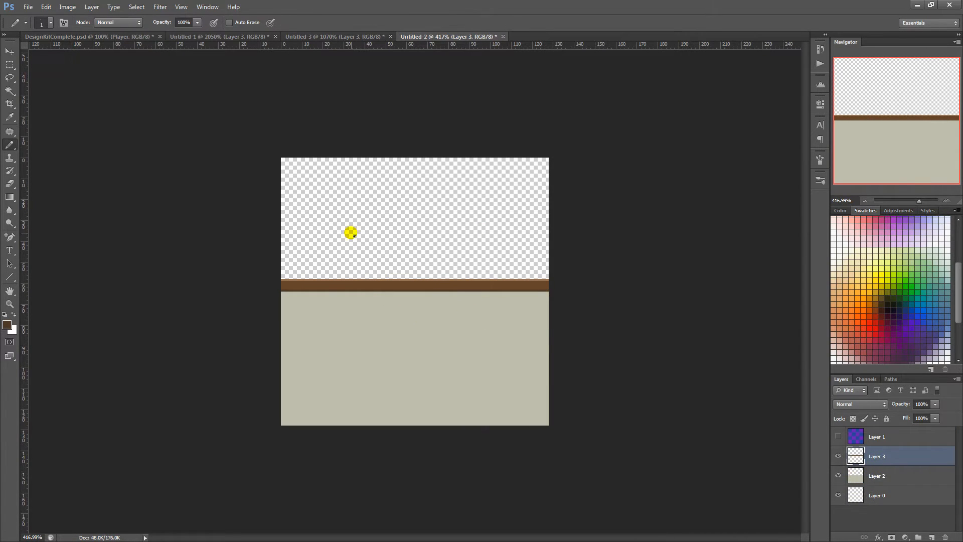
Step: Add a black-filled layer in Color blend mode above the band as a grayscale check, and hide it
scroll(246, 237, "down", 1)
key("ctrl+shift+alt+n")
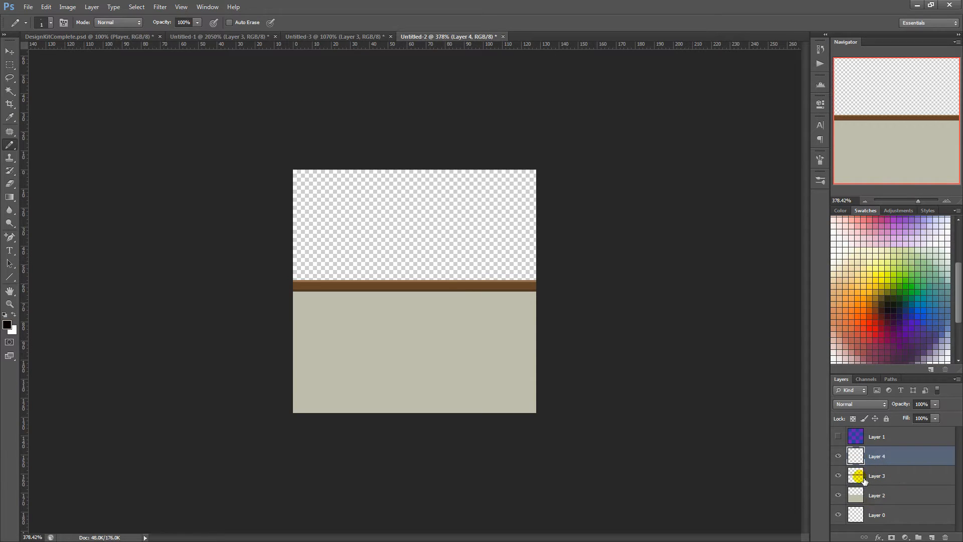
key("alt+BackSpace")
left_click(861, 404)
left_click(861, 388)
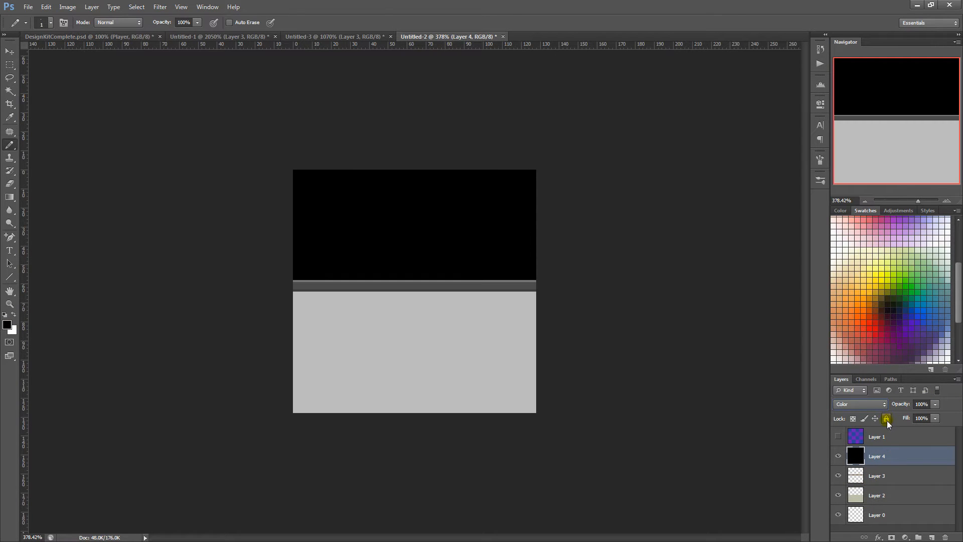
left_click(856, 475)
left_click(839, 456)
Step: Sample the band's shadow brown, set its brightness to 25%, and redraw the shadow line along the band's lower edge on Layer 3
scroll(460, 282, "up", 6)
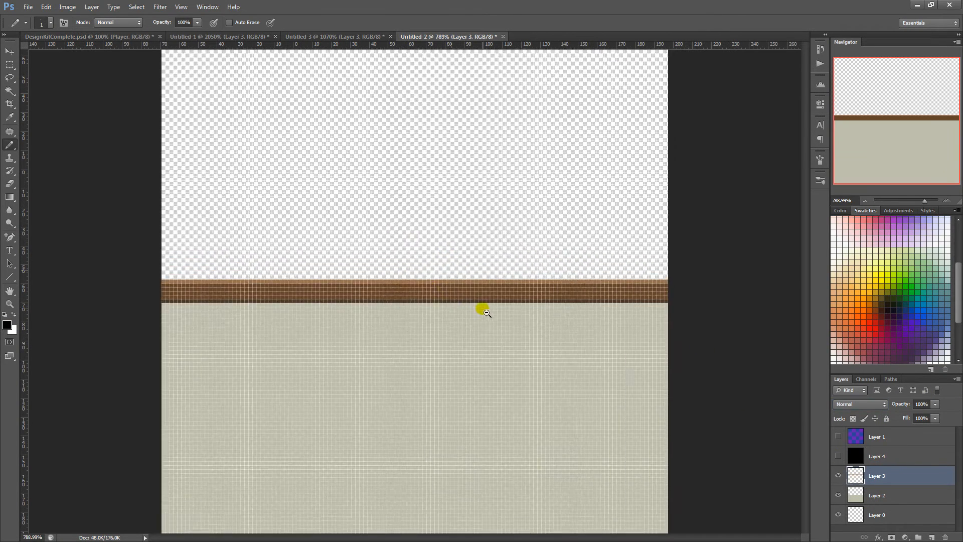
left_click(456, 322, "alt")
left_click(7, 325)
left_click_drag(537, 377, 516, 379)
type("25")
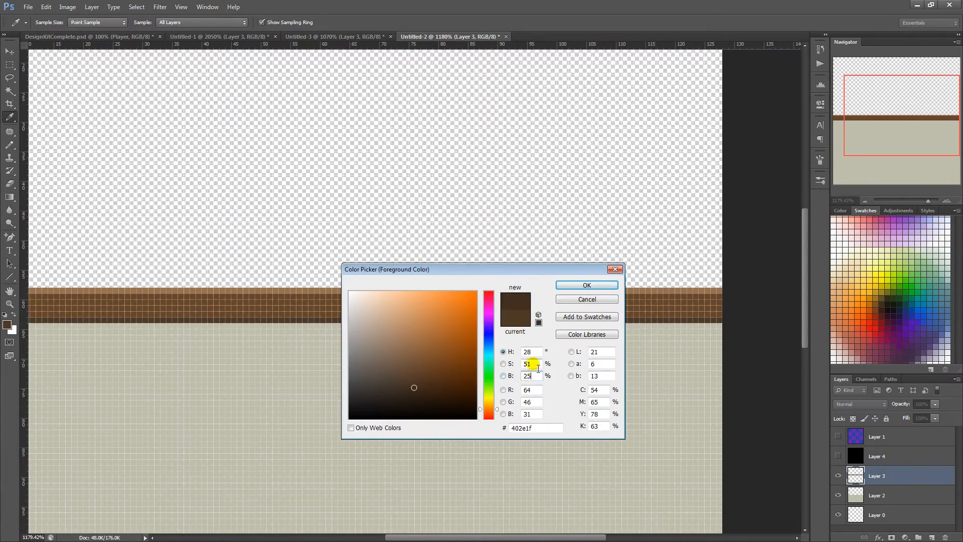
key("Return")
left_click_drag(377, 369, 437, 365)
scroll(437, 366, "down", 1)
left_click_drag(46, 319, 628, 290)
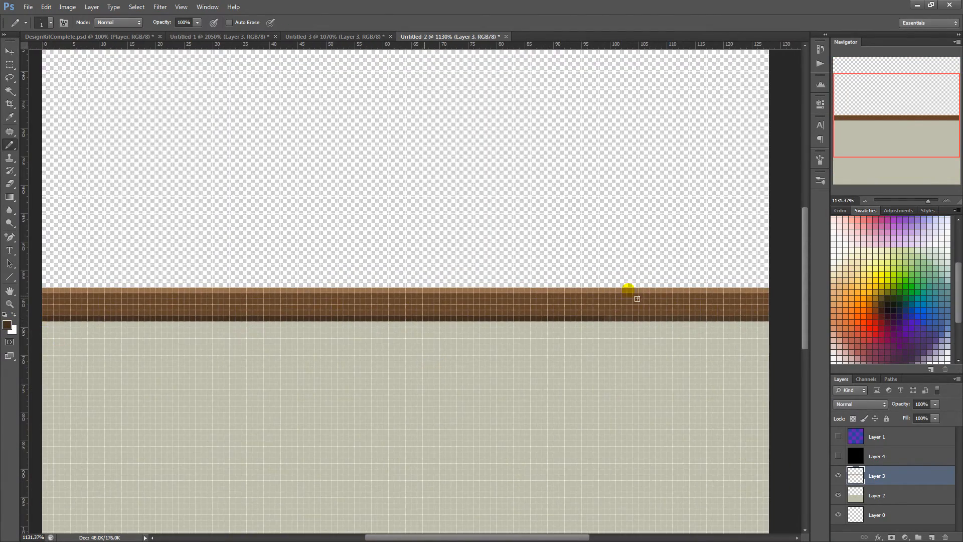
Step: Show the black Color layer to check the band's values in grayscale, and hide it again
scroll(411, 361, "down", 6)
left_click(839, 456)
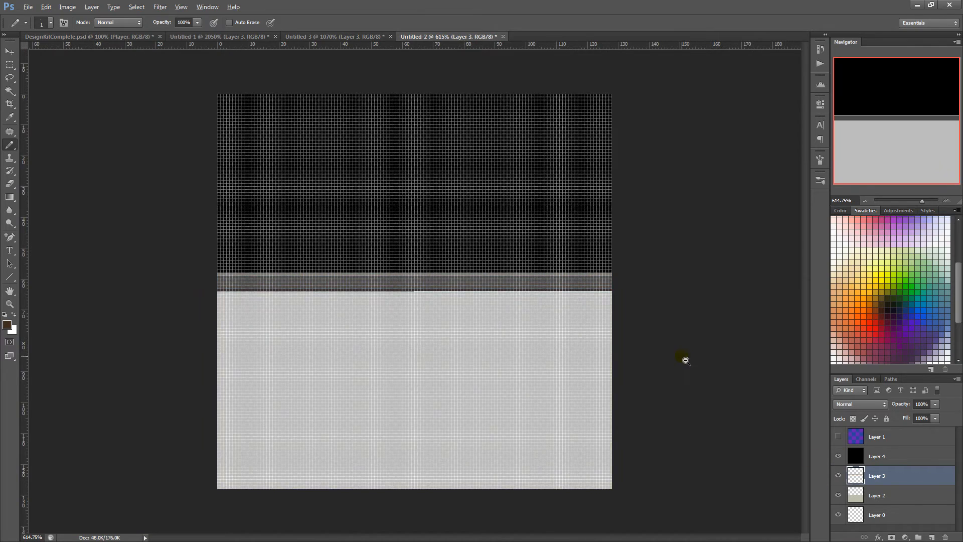
scroll(630, 304, "down", 1)
scroll(652, 329, "up", 8)
left_click(838, 456)
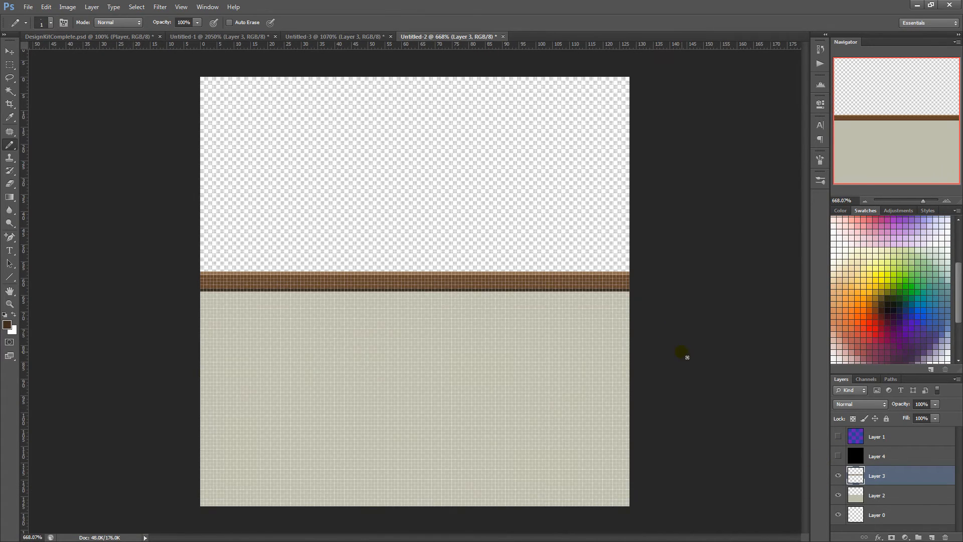
Step: In Untitled-3, add a layer above Layer 3, hide the band, and fill the lower-left 32 × 32 px quadrant with dark brown
left_click_drag(197, 74, 192, 162)
left_click(339, 36)
left_click(351, 139)
left_click(839, 436)
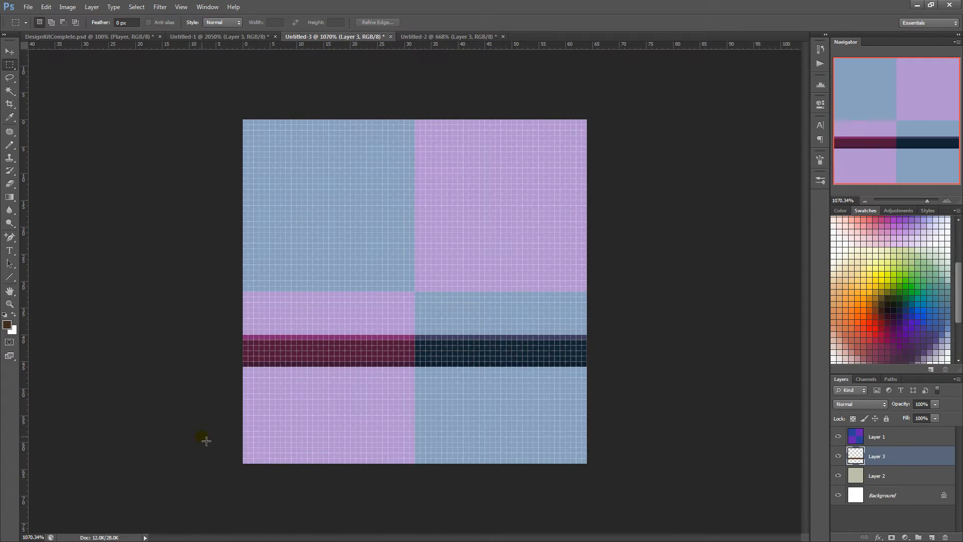
key("ctrl+shift+alt+n")
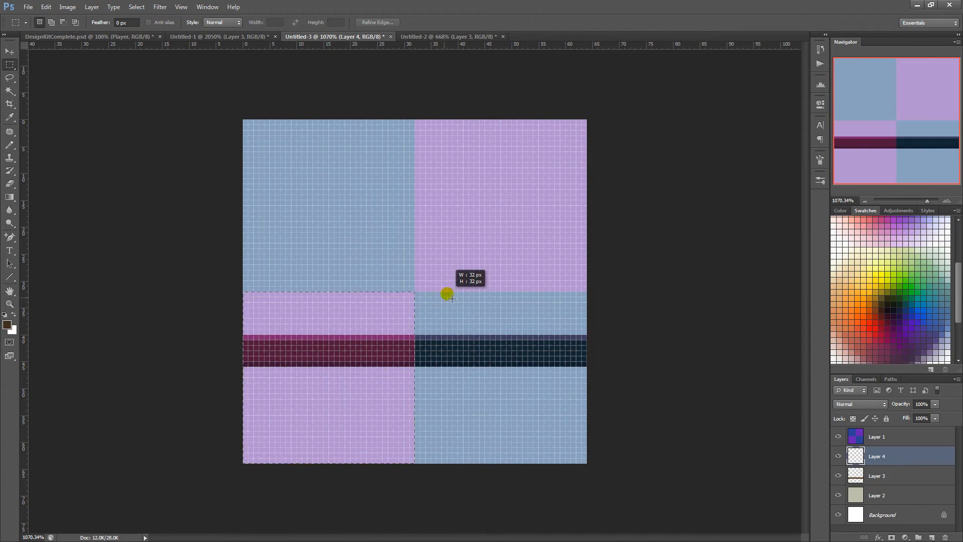
left_click(838, 437)
left_click(838, 476)
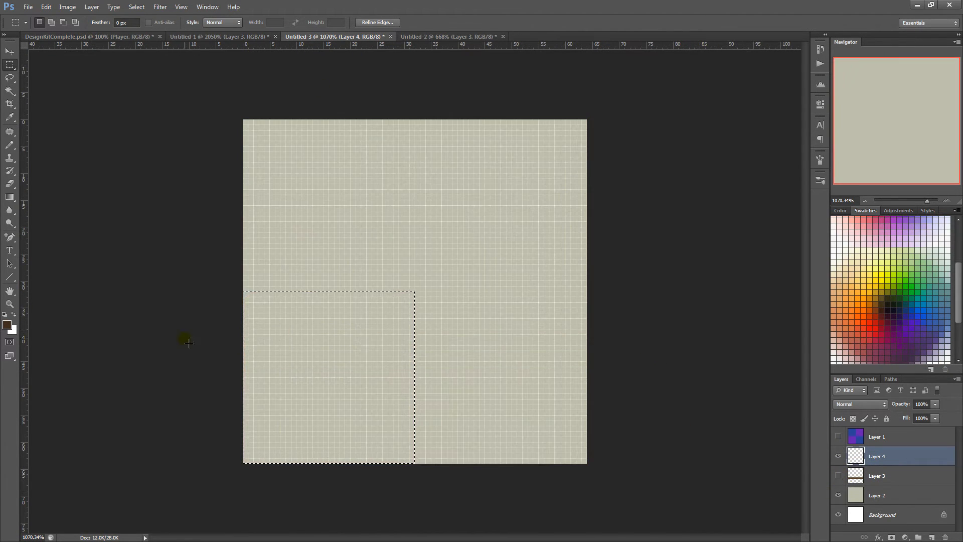
key("alt+BackSpace")
Step: Colorize the brown square slate blue with Hue/Saturation, using saturation about 30 and lightness about +14
key("i")
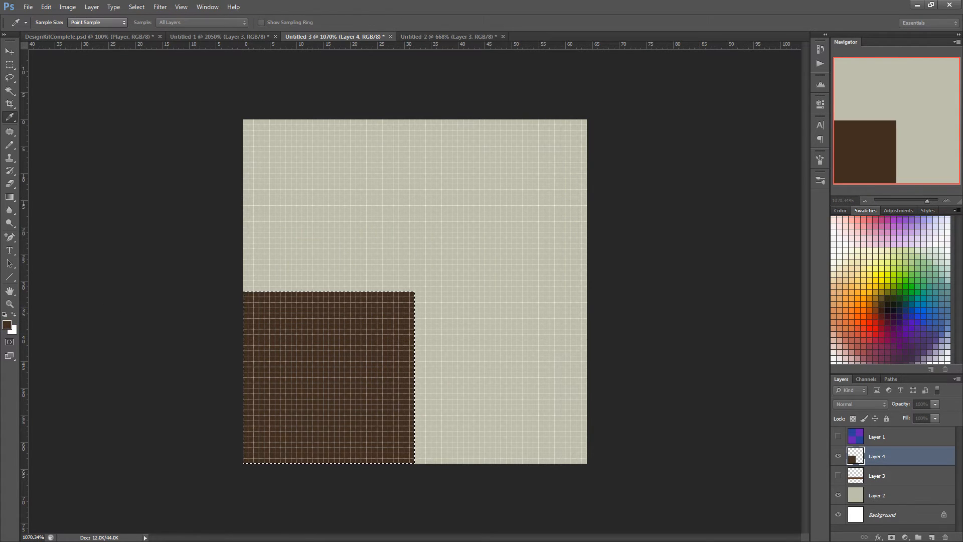
key("ctrl+u")
left_click(392, 193)
left_click_drag(247, 134, 279, 158)
left_click_drag(289, 184, 296, 184)
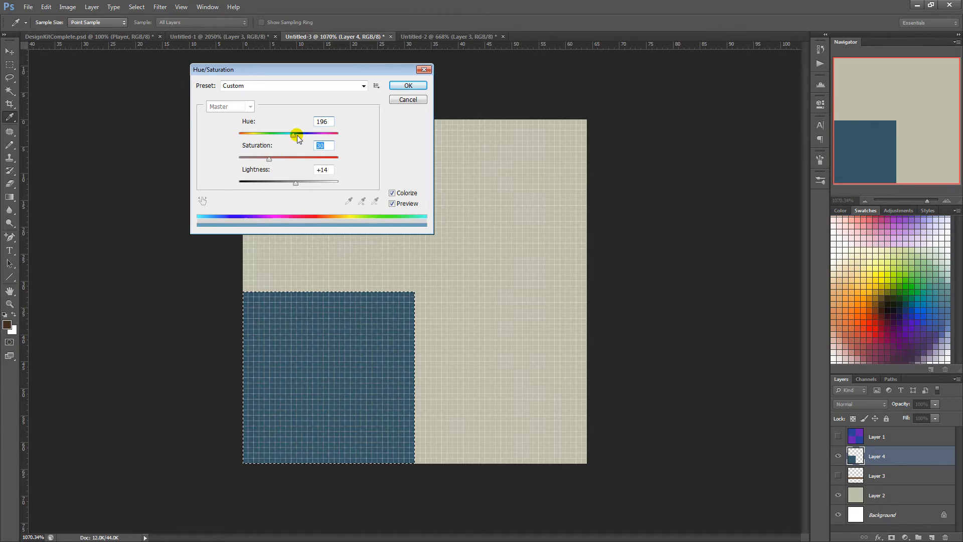
key("Return")
Step: Duplicate the gray Layer 2 and move the copy directly beneath the blue square's layer
key("m")
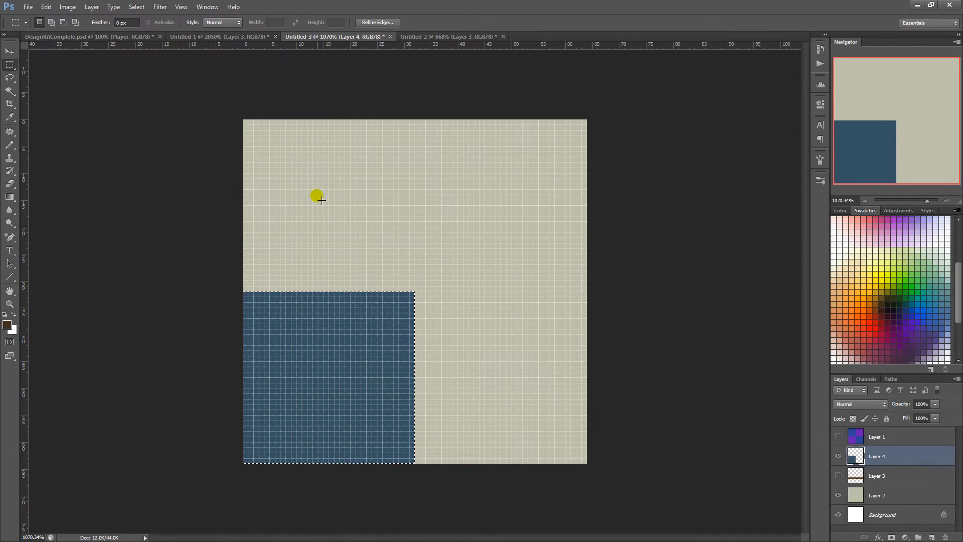
left_click(873, 497)
key("ctrl+j")
left_click_drag(882, 496, 886, 468)
left_click(884, 456)
Step: Try Overlay on the blue square's layer, and set it to Darken at 75% opacity
left_click(872, 404)
left_click(856, 267)
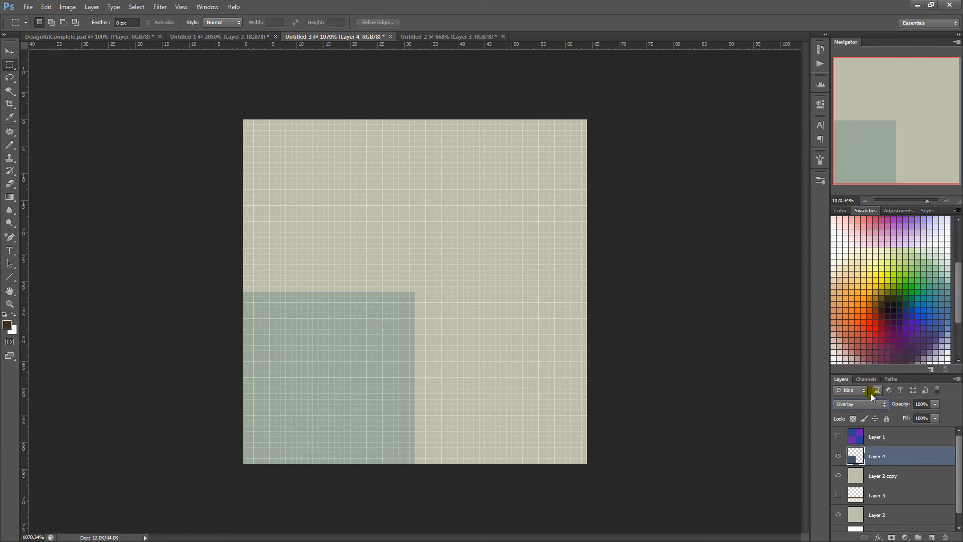
left_click(868, 404)
left_click(848, 170)
left_click_drag(935, 419, 917, 422)
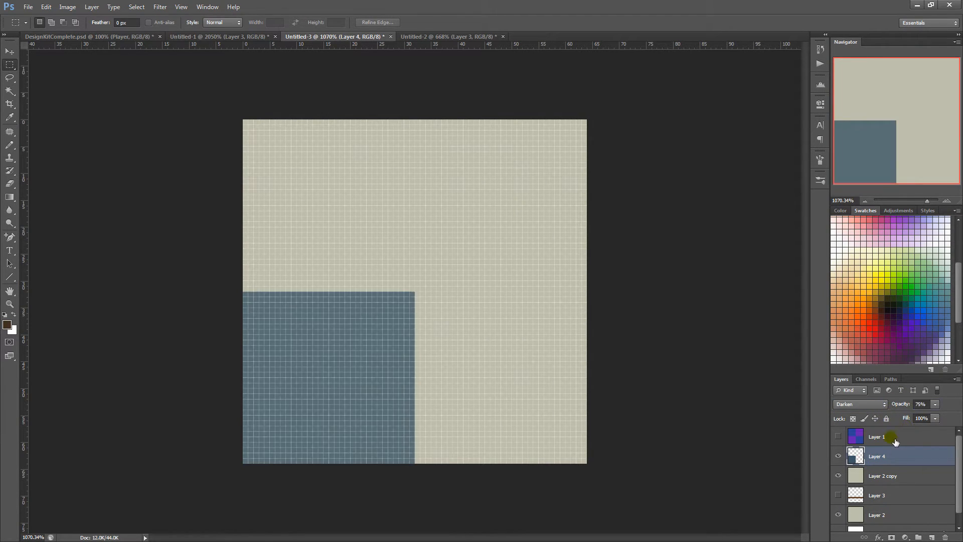
Step: Trim Layer 2 copy to the lower-left quadrant and merge the blue square's layer into it
left_click(879, 476)
left_click_drag(436, 159, 660, 286)
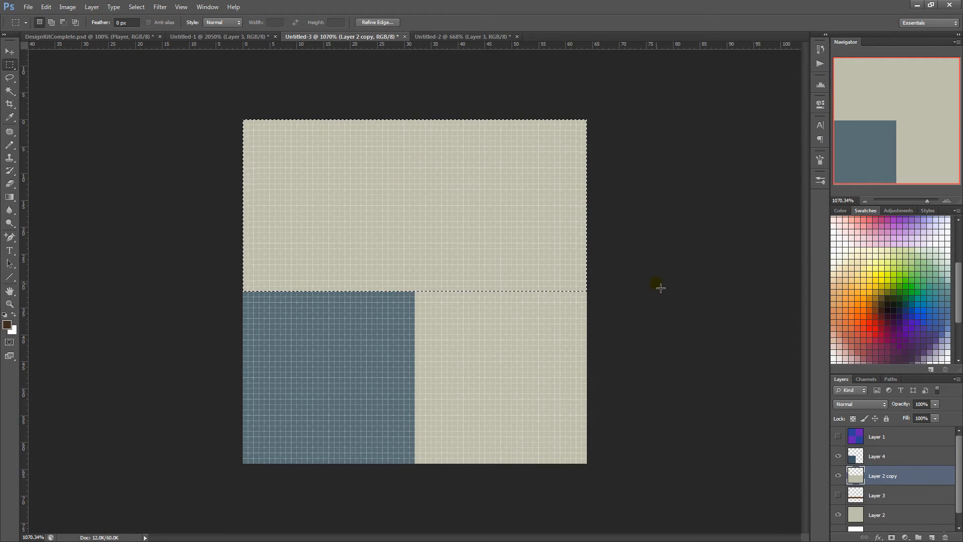
key("Delete")
left_click_drag(544, 500, 402, 518)
key("Delete")
key("ctrl+d")
left_click(925, 456)
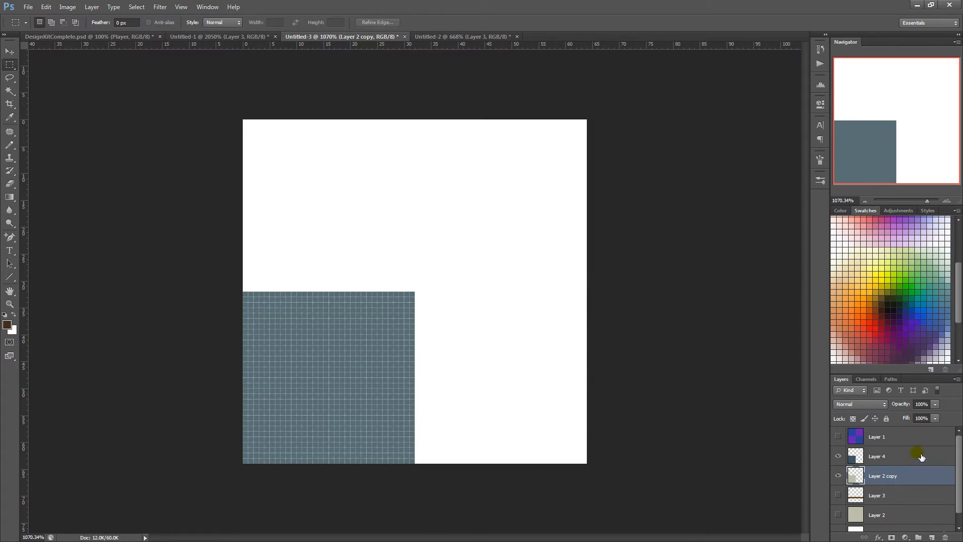
key("b")
key("Delete")
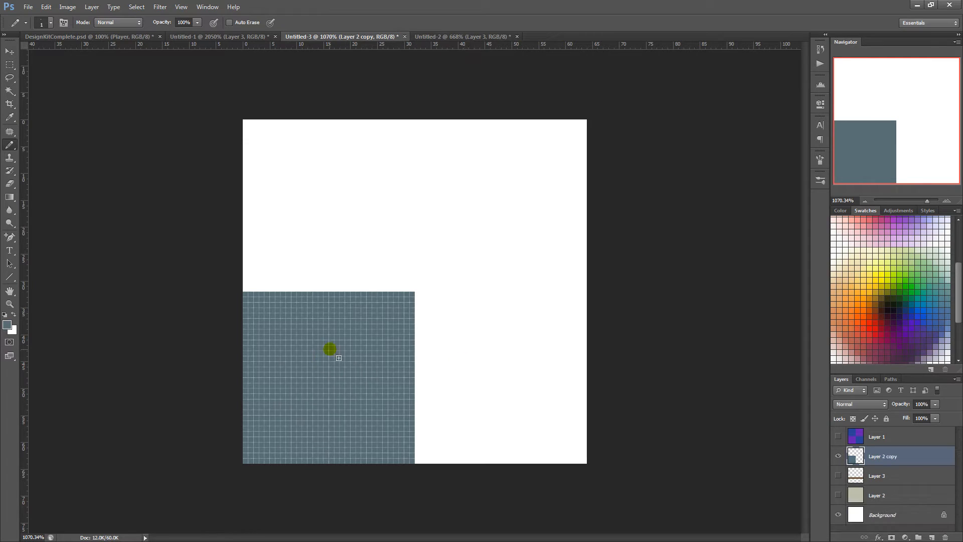
Step: Lighten the slate foreground color and draw a 1 px highlight along the square's top edge on Layer 2 copy
left_click(7, 325)
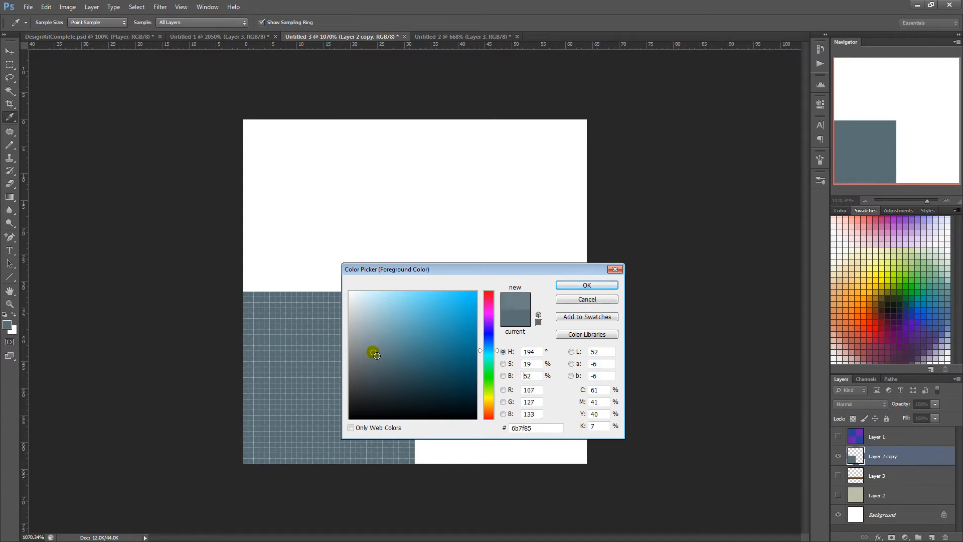
key("Return")
key("ctrl+z")
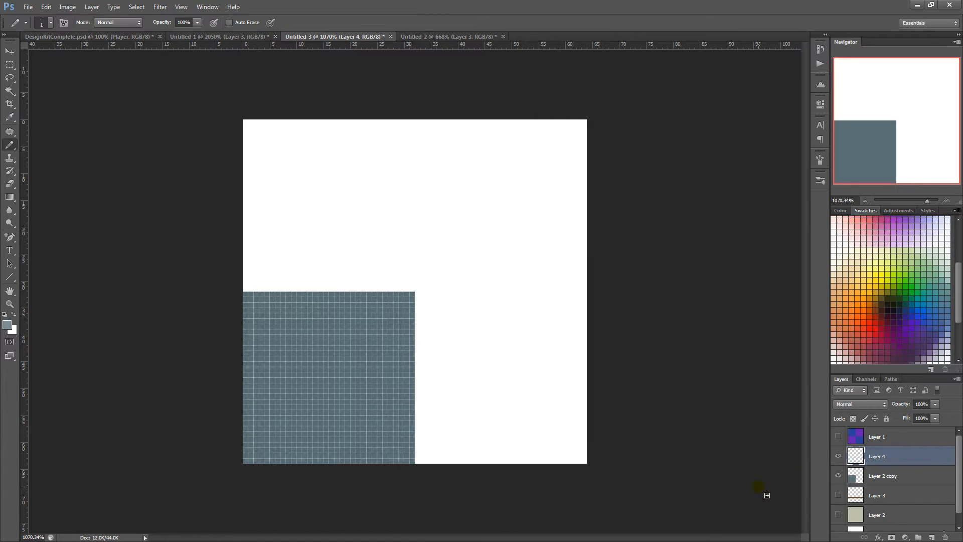
left_click_drag(246, 295, 413, 296)
key("ctrl+z")
left_click(857, 478)
left_click_drag(246, 295, 413, 295)
key("ctrl+d")
key("m")
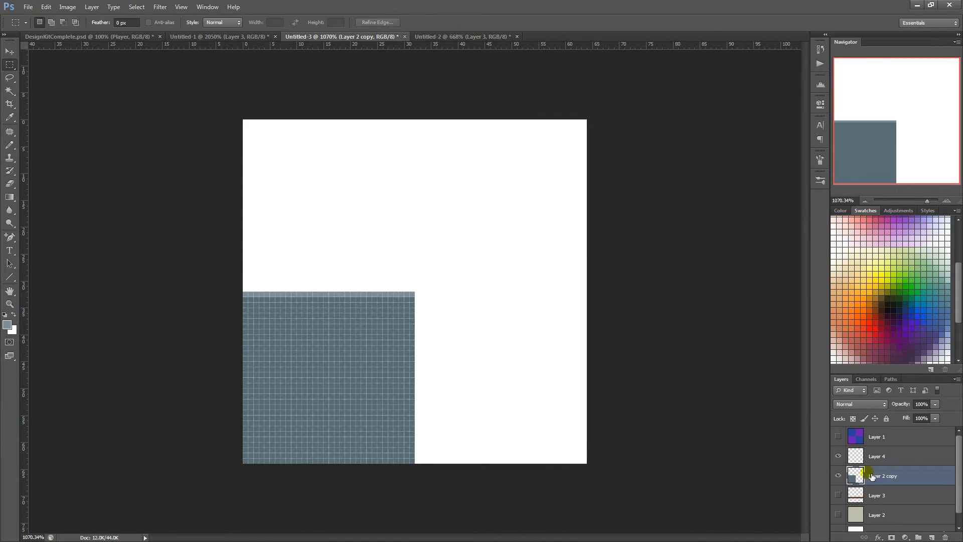
Step: Fill Layer 4 with black in Color blend mode to check the square in grayscale, and return to Layer 2 copy
left_click(864, 457)
key("d")
key("alt+BackSpace")
left_click(861, 405)
left_click(861, 386)
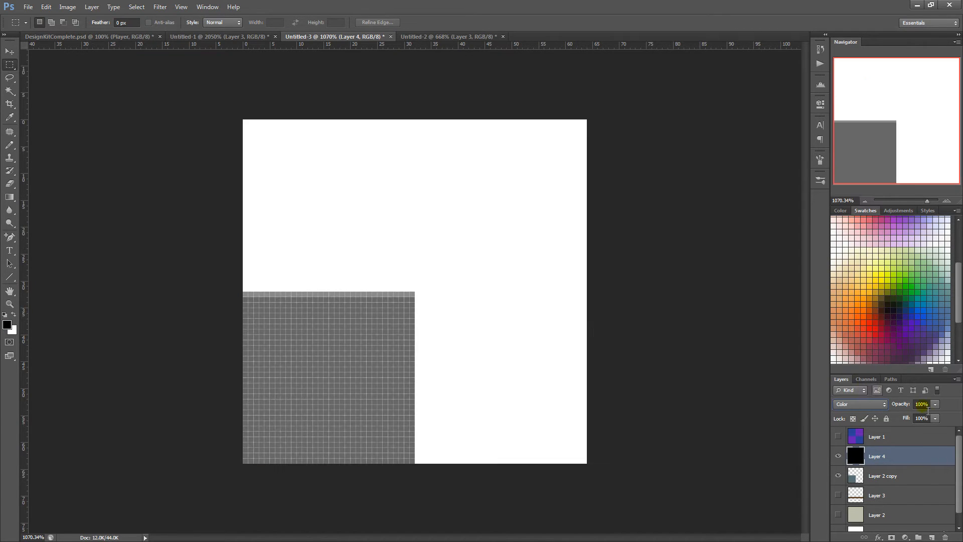
left_click(884, 476)
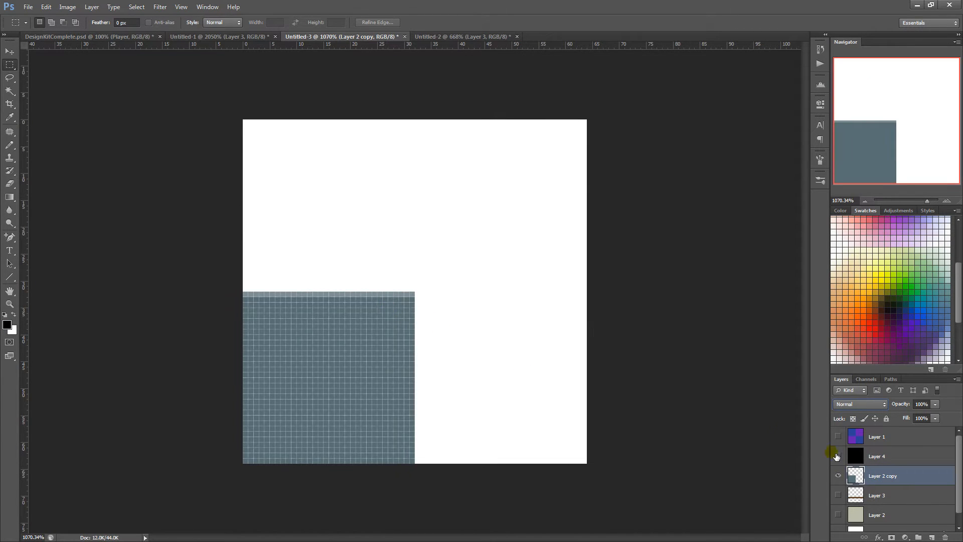
Step: Sample the highlight color and thicken the highlight along the square's top edge to 3 px
key("b")
left_click(356, 296, "alt")
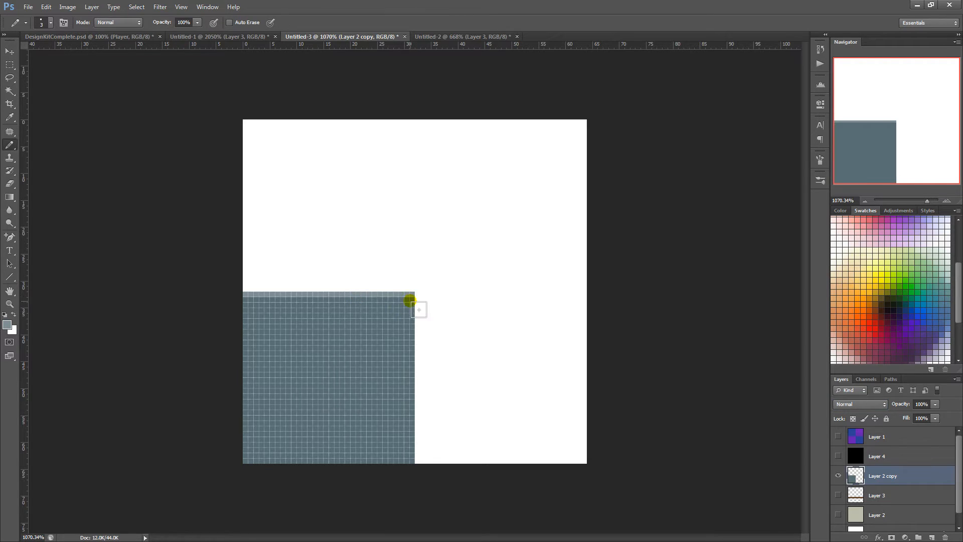
left_click_drag(412, 300, 173, 295)
mouse_move(243, 305)
left_mouse_down()
mouse_move(461, 305)
mouse_move(236, 305)
left_mouse_up()
key("ctrl+z")
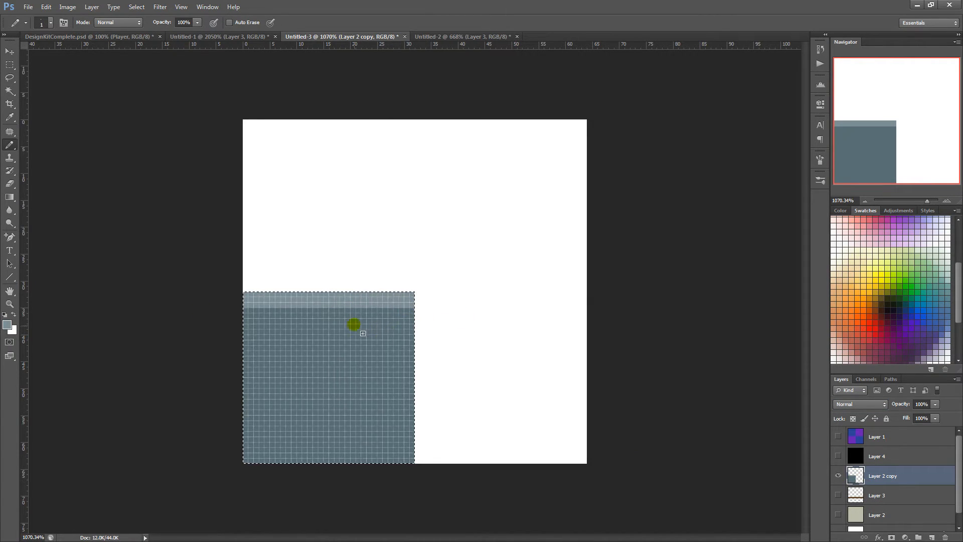
Step: Pick the light slate from the highlight and draw a 3 px strip directly beneath it on a new layer
left_click(7, 325)
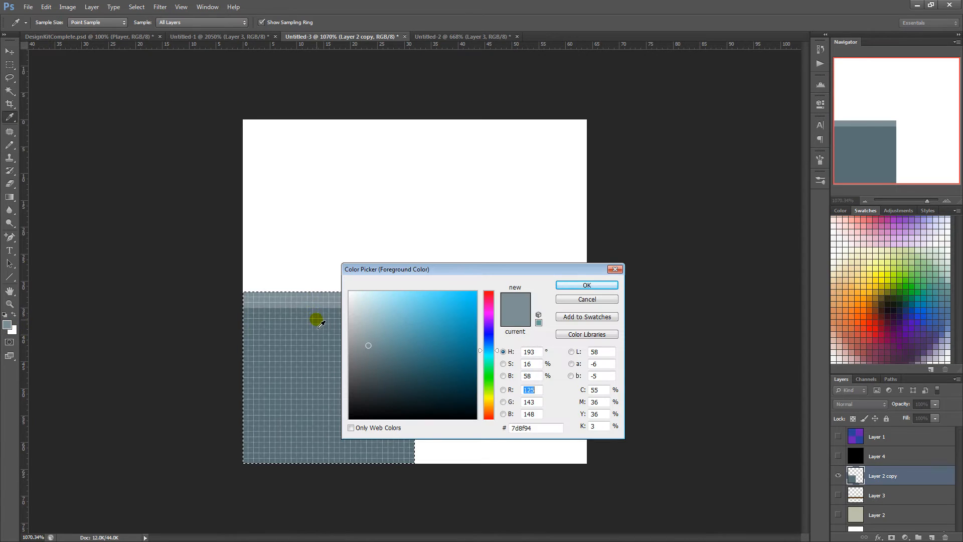
left_click(319, 324)
left_click(605, 285)
left_click(331, 306)
left_click(601, 286)
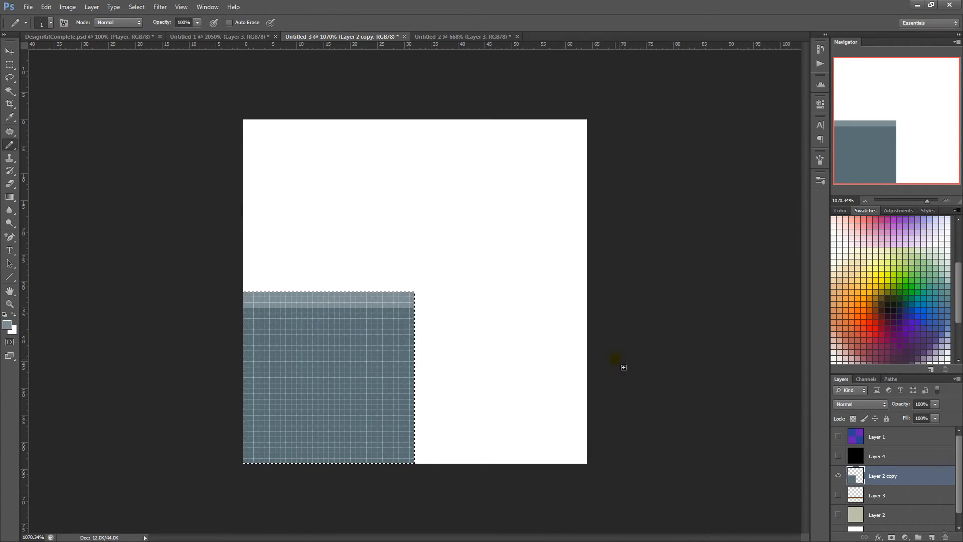
key("ctrl+shift+n")
key("Return")
left_click_drag(415, 313, 241, 320)
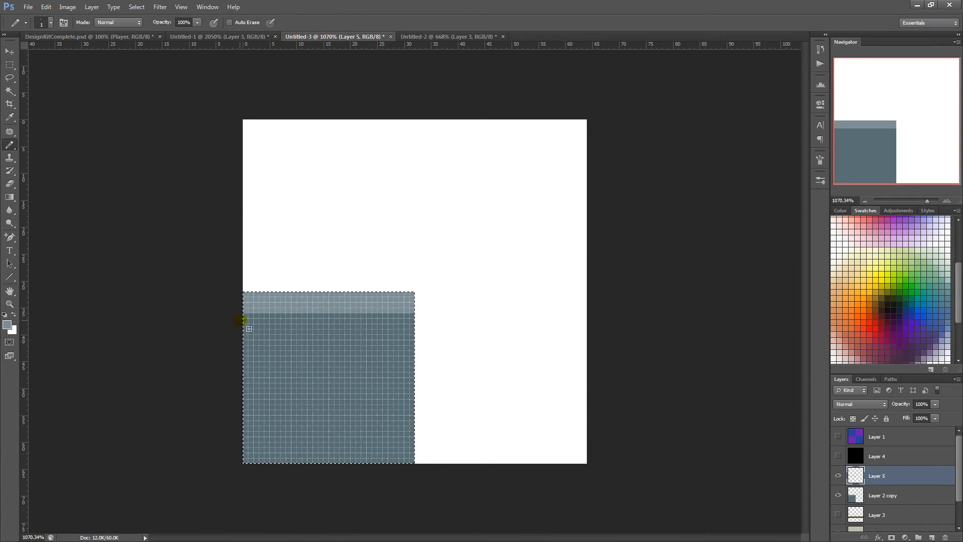
left_click_drag(415, 320, 240, 322)
Step: Set Layer 5's opacity to 50% and remove the strip's lower two pixel rows
left_click_drag(929, 404, 887, 420)
type("50")
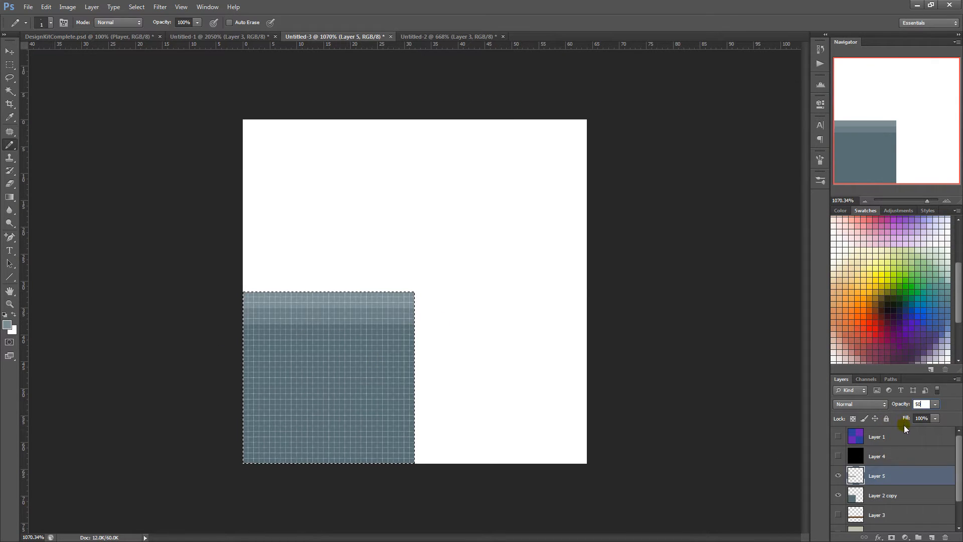
key("Return")
key("m")
left_click_drag(241, 314, 425, 324)
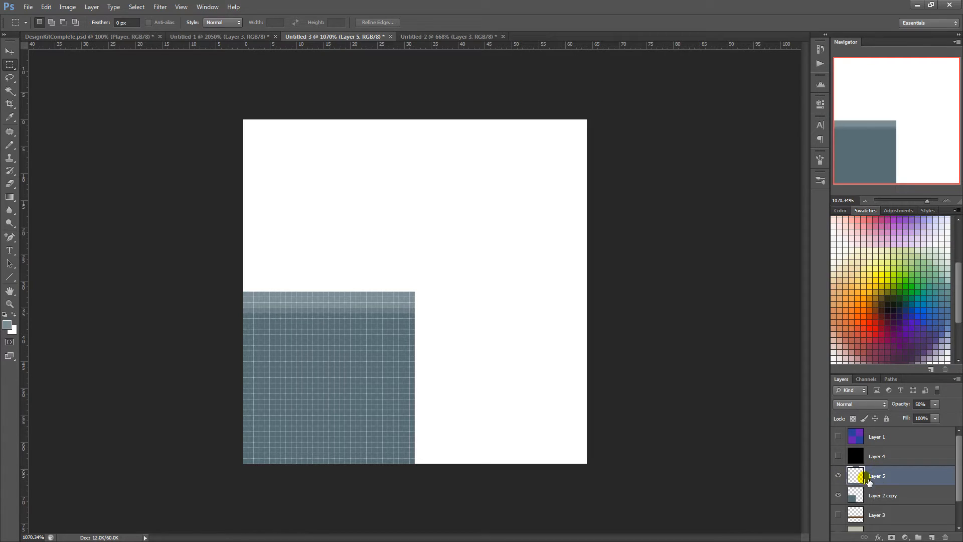
Step: Draw a 1 px light slate strip below Layer 5's strip on a new layer and set that layer to 50% opacity
key("ctrl+shift+alt+n")
key("b")
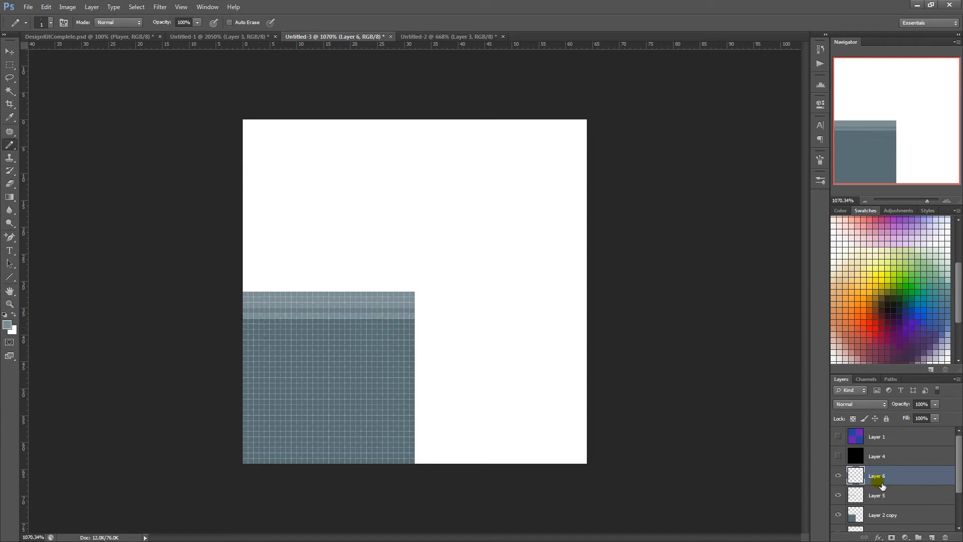
left_click(879, 495)
left_click(891, 474)
scroll(690, 366, "down", 4)
scroll(664, 364, "up", 4)
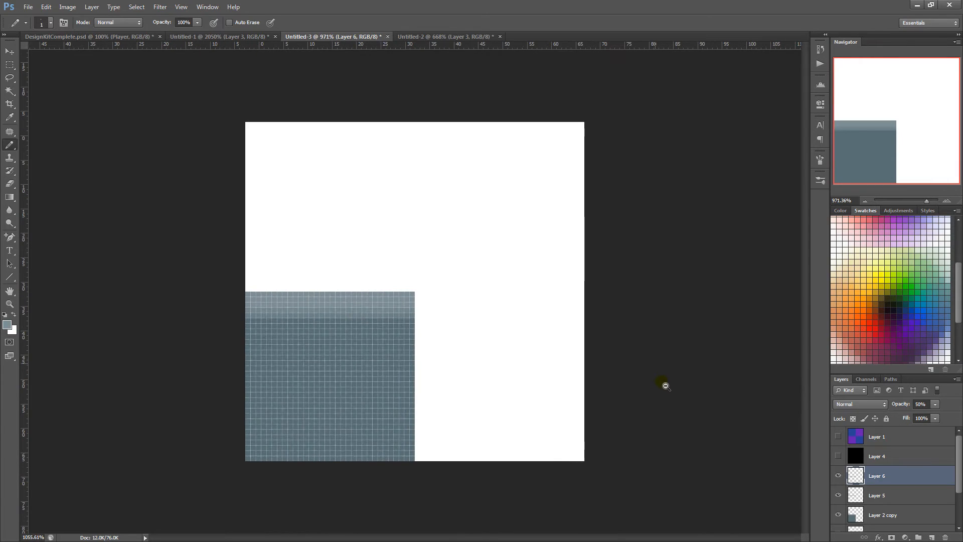
Step: Lower the Layer 6 strip by one pixel row, duplicate it, and offset the copy one pixel row further down
key("ctrl+t")
key("Down")
key("Return")
key("ctrl+j")
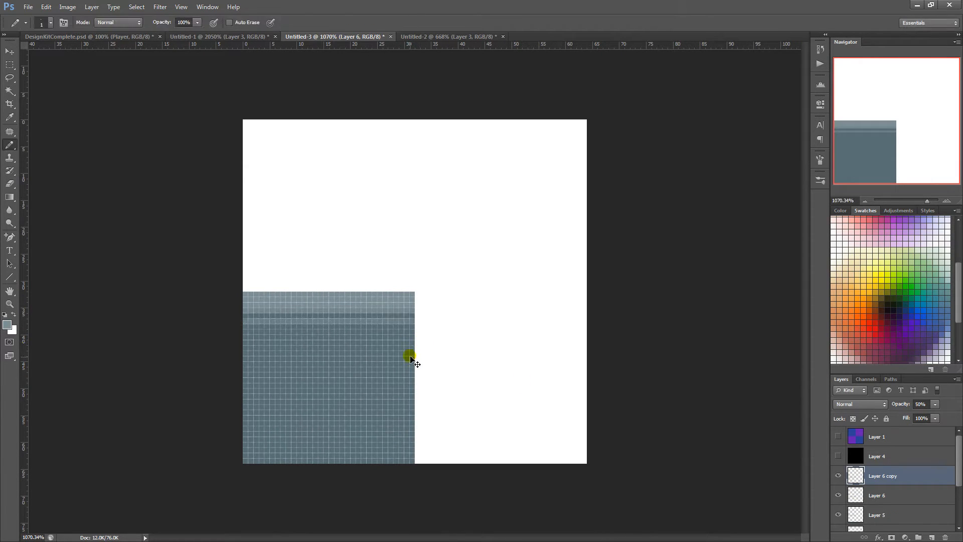
key("ctrl+t")
key("Down")
key("Return")
Step: Set Layer 5 to 75% opacity and duplicate its strip one pixel row lower to close the gap in the gradient
left_click(840, 495)
left_click(840, 495)
left_click(855, 500)
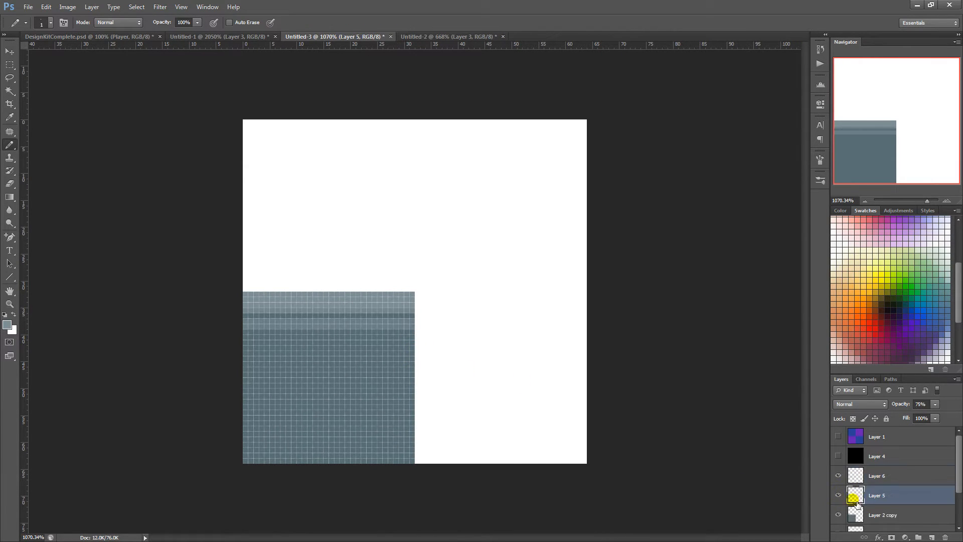
key("ctrl+j")
key("ctrl+t")
key("Down")
key("Return")
Step: Merge the highlight strip layers into Layer 2 copy
left_click(882, 480)
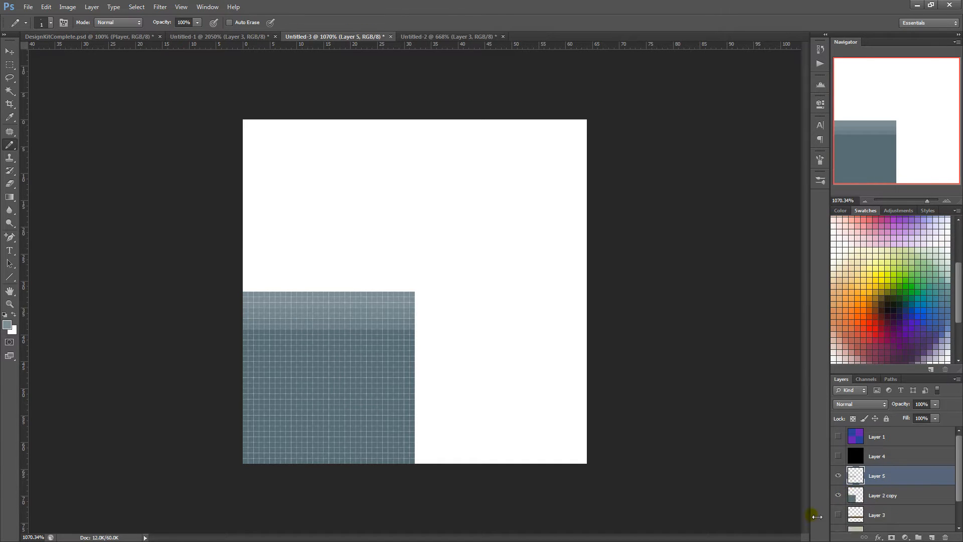
left_click(840, 476)
left_click(839, 475)
key("ctrl+e")
Step: Draw a 2 px light slate strip beneath the highlight gradient on a new layer, set it to 25% opacity, and merge it down
left_click_drag(687, 337, 559, 327)
mouse_move(306, 296)
left_mouse_down()
mouse_move(366, 344)
mouse_move(348, 338)
mouse_move(392, 331)
left_mouse_up()
left_click(8, 326)
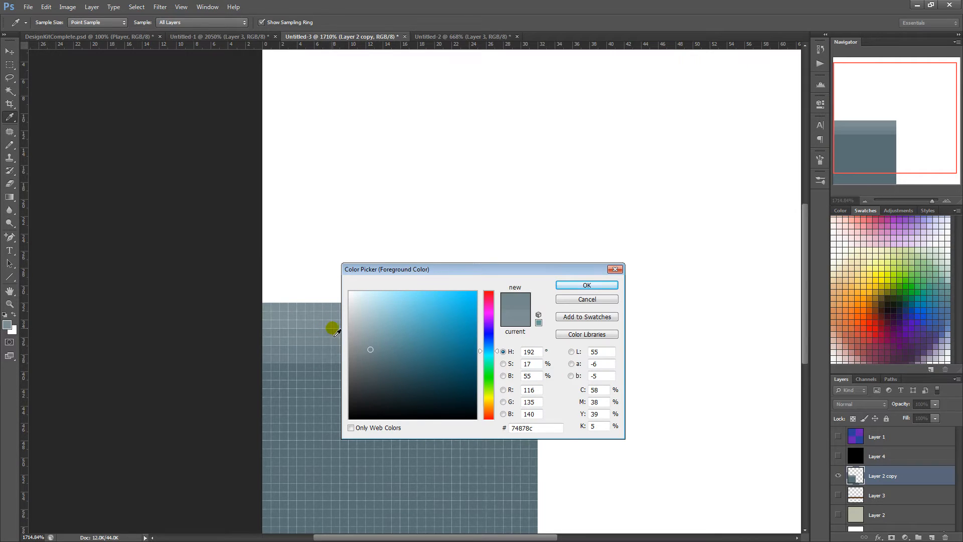
left_click(576, 300)
left_click_drag(584, 345, 513, 285)
left_click_drag(438, 298, 485, 339)
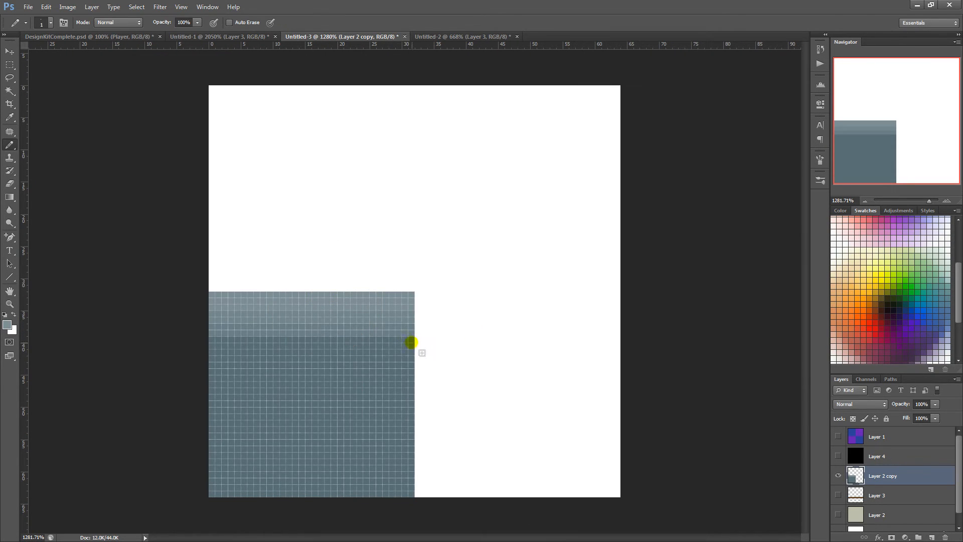
key("ctrl+shift+alt+n")
left_click_drag(410, 342, 203, 346)
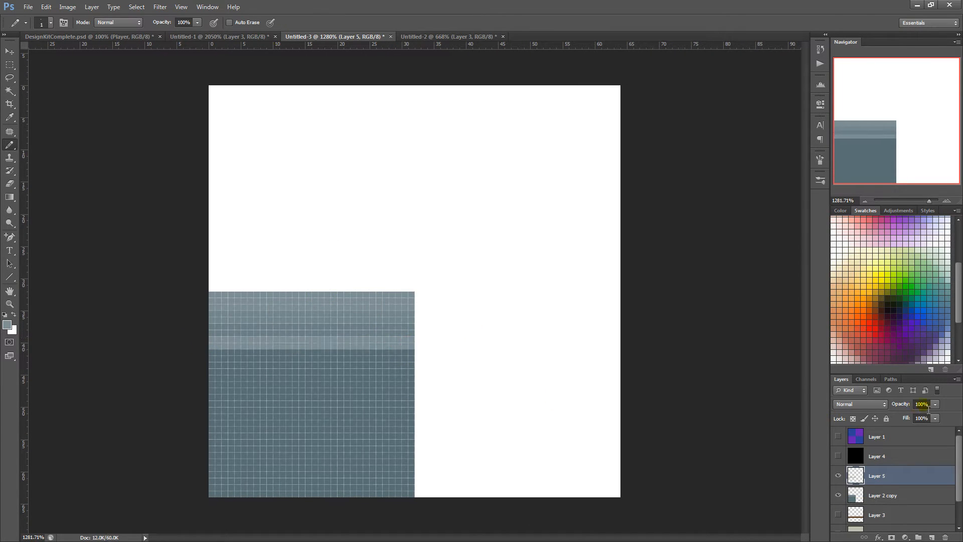
type("25")
key("ctrl+e")
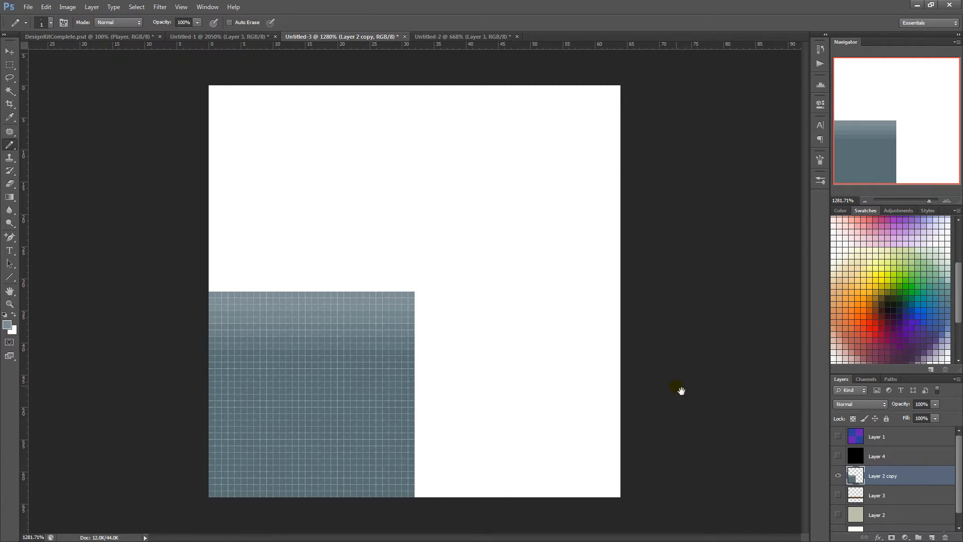
Step: Copy the shaded slate tile into Untitled-2 and place it directly above the brown trim band
left_click_drag(681, 390, 681, 427)
left_click_drag(523, 409, 425, 185)
key("ctrl+t")
mouse_move(425, 318)
left_mouse_down()
mouse_move(426, 254)
mouse_move(275, 254)
mouse_move(408, 238)
mouse_move(399, 238)
mouse_move(570, 248)
left_mouse_up()
key("Return")
Step: Duplicate and merge the slate tile repeatedly until it spans the full canvas width above the trim
key("ctrl+j")
key("ctrl+t")
key("Return")
key("ctrl+e")
key("ctrl+j")
key("ctrl+t")
key("Return")
key("b")
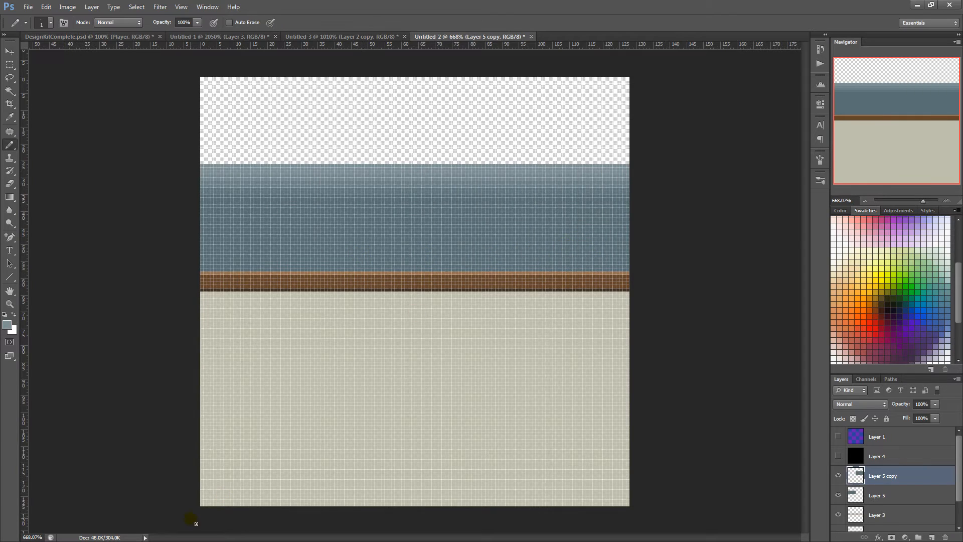
Step: Measure the beige wall area on Layer 2 and the height of the brown trim band on Layer 3 with marquee selections
left_click(460, 429, "ctrl")
key("m")
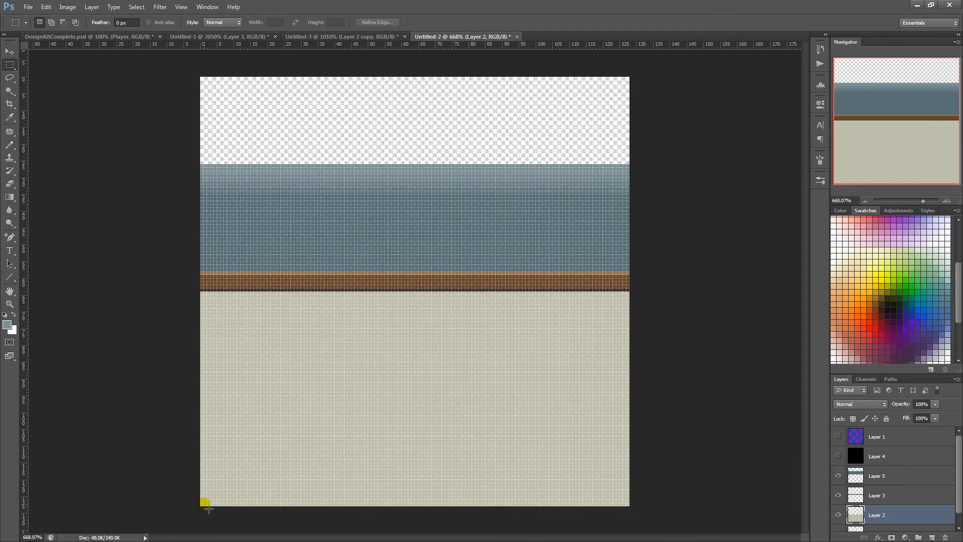
left_click_drag(201, 505, 459, 294)
key("ctrl+d")
scroll(150, 312, "down", 7)
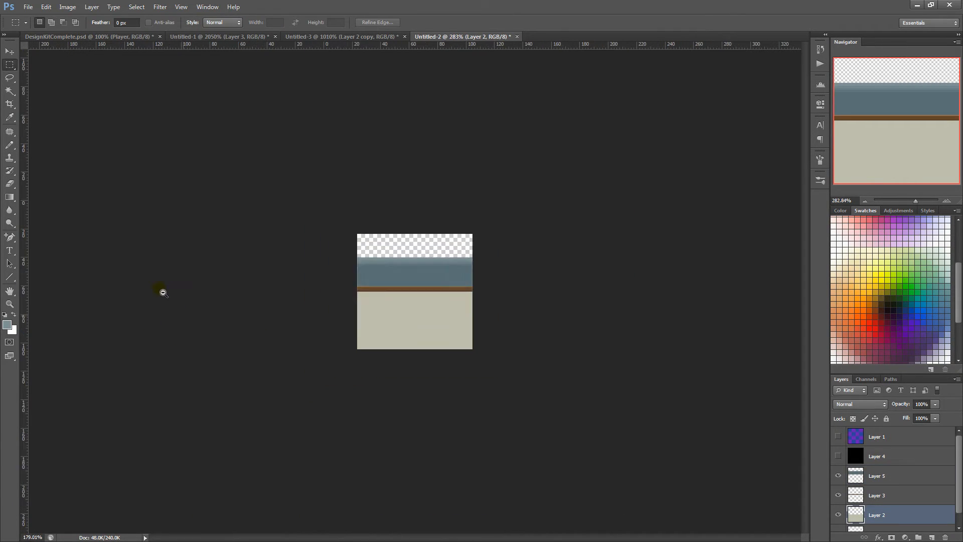
scroll(222, 285, "up", 8)
left_click_drag(313, 314, 144, 325)
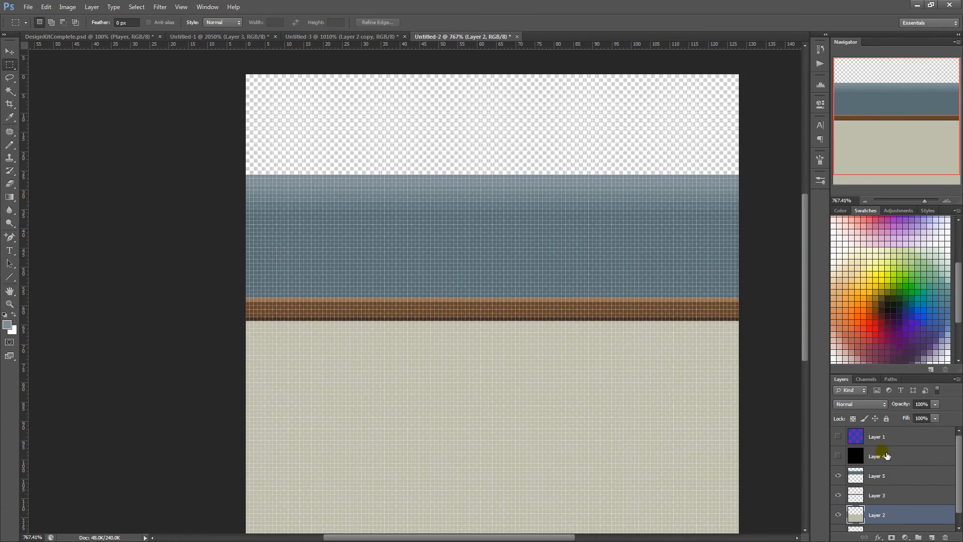
left_click(884, 495)
left_click_drag(342, 342, 144, 304)
left_click_drag(159, 283, 170, 314)
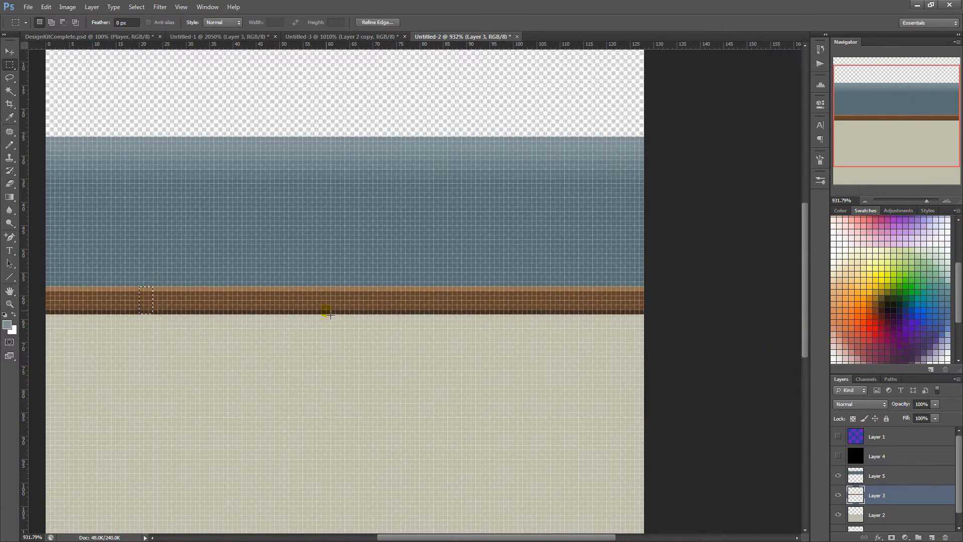
key("ctrl+d")
Step: Move the slate band on Layer 5 straight up to the top edge of the canvas
left_click(870, 477)
scroll(561, 348, "down", 2)
key("ctrl+t")
left_click_drag(506, 225, 494, 135)
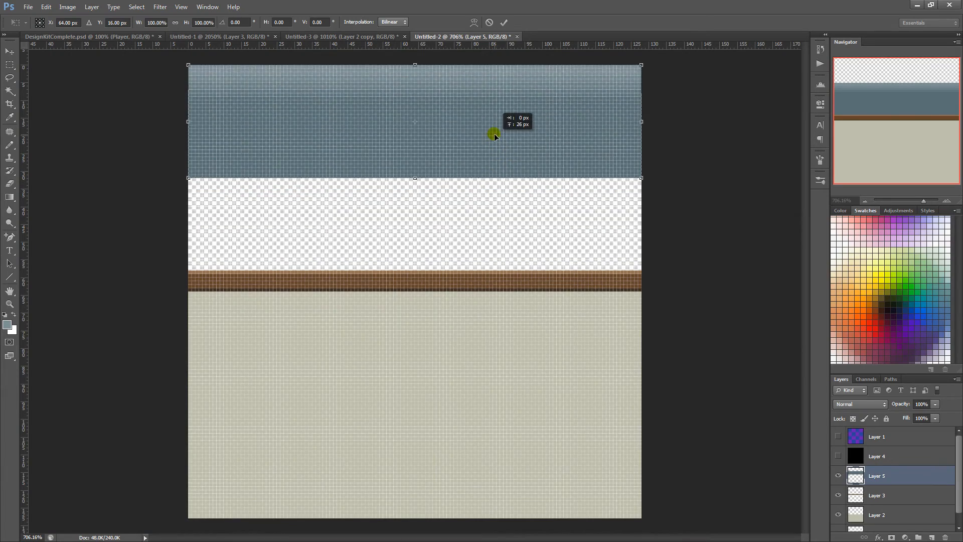
key("Return")
Step: Split the brown trim band on Layer 3 by moving its upper three pixel rows up 2 px
scroll(296, 269, "up", 2)
left_click_drag(159, 272, 738, 285)
key("ctrl+t")
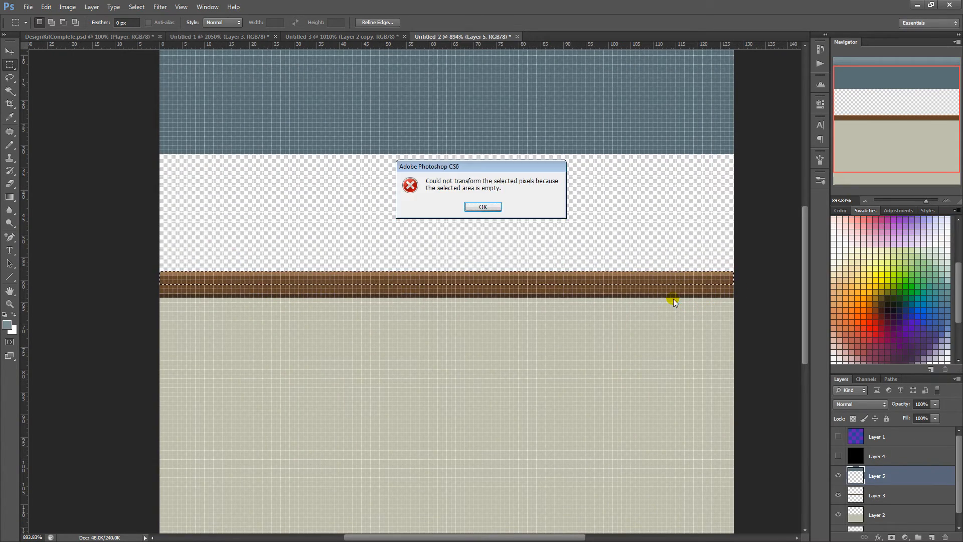
left_click(468, 207)
left_click(874, 495)
key("ctrl+t")
key("Up")
key("Up")
key("Return")
key("ctrl+d")
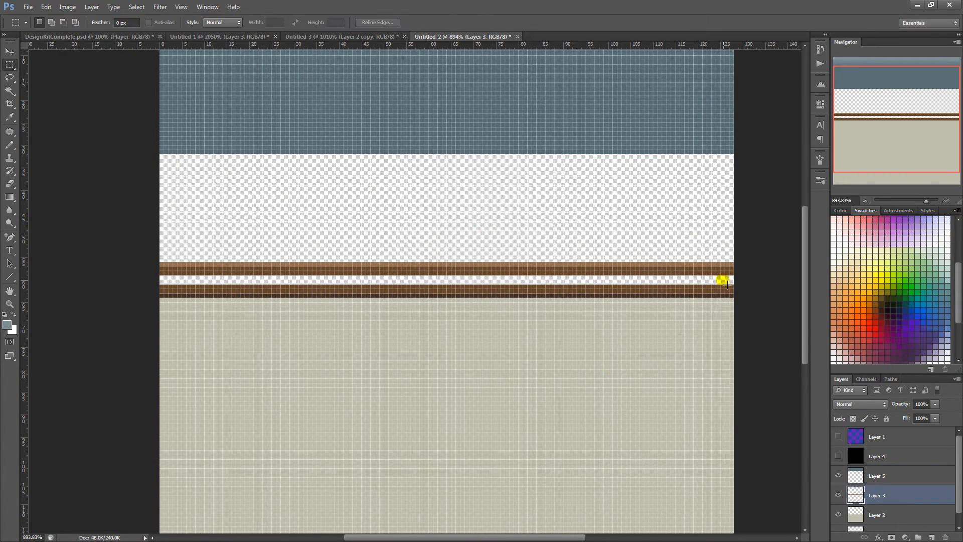
Step: Fill the gap in the split trim band with the mid brown sampled from it
left_click_drag(749, 294, 760, 290)
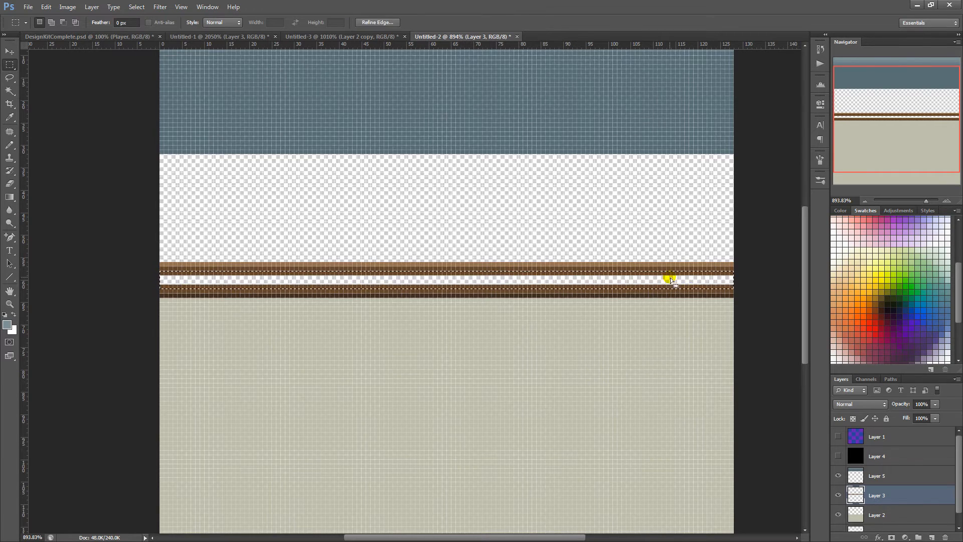
key("b")
left_click(661, 275, "alt")
key("alt+BackSpace")
key("m")
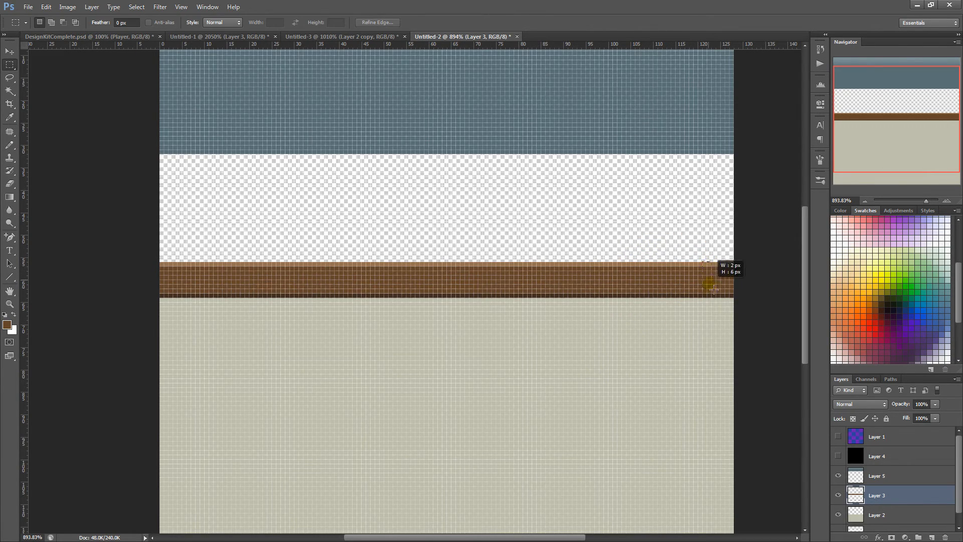
key("ctrl+d")
Step: Thicken the trim band's light brown top edge and dark brown bottom edge to 2 px each using its sampled colors
left_click_drag(750, 301, 717, 267)
left_click_drag(544, 248, 510, 243)
left_click_drag(428, 190, 489, 216)
left_click_drag(537, 363, 498, 203)
key("b")
left_click(387, 432, "alt")
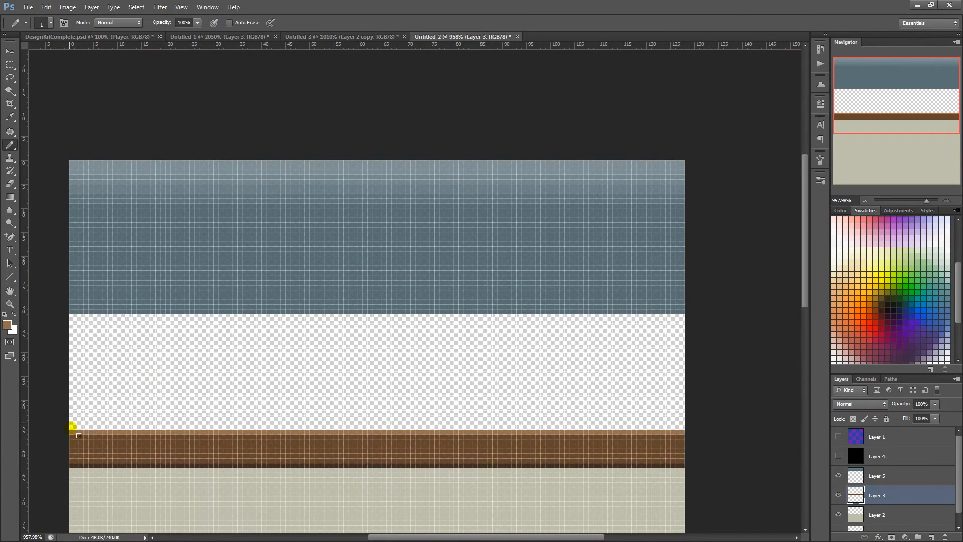
left_click_drag(73, 437, 694, 443)
left_click_drag(424, 452, 60, 477)
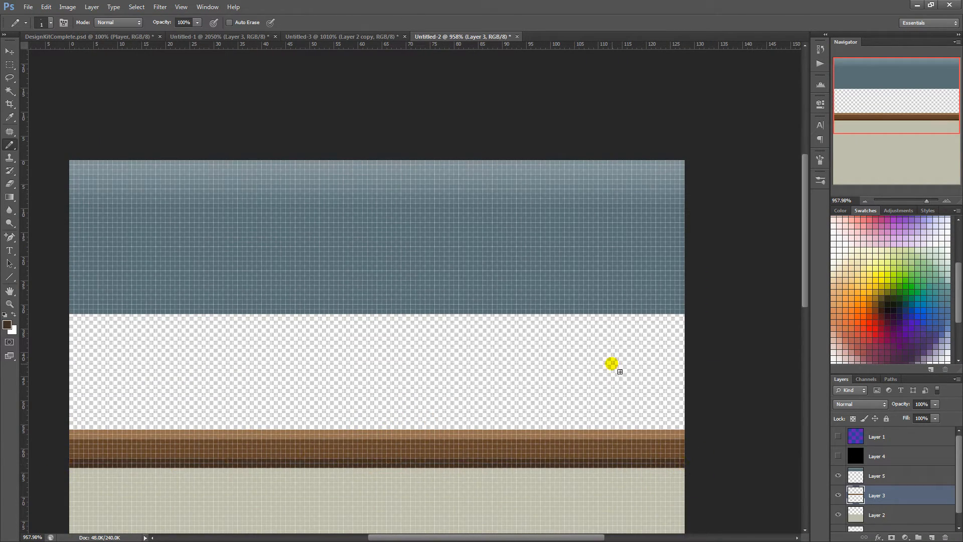
Step: Show Layer 4 to examine the wall's values in grayscale, and hide it again
left_click(839, 456)
left_click_drag(665, 384, 617, 353)
scroll(620, 332, "down", 4)
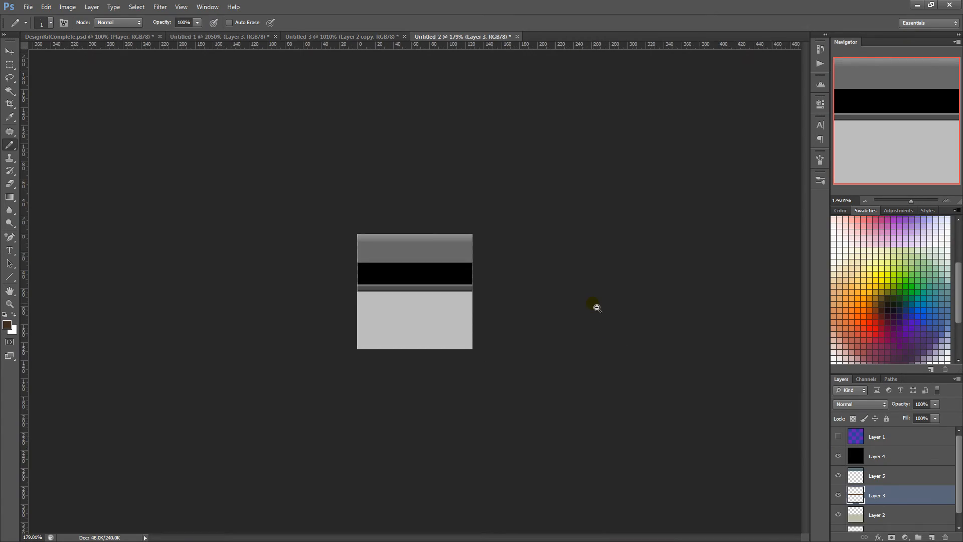
scroll(613, 341, "up", 10)
left_click_drag(718, 402, 766, 465)
left_click(838, 456)
Step: Move the slate band down against the brown trim, and shift the trim band up onto the slate band's top edge
left_click(871, 478)
key("ctrl+t")
left_click_drag(550, 171, 551, 278)
key("Return")
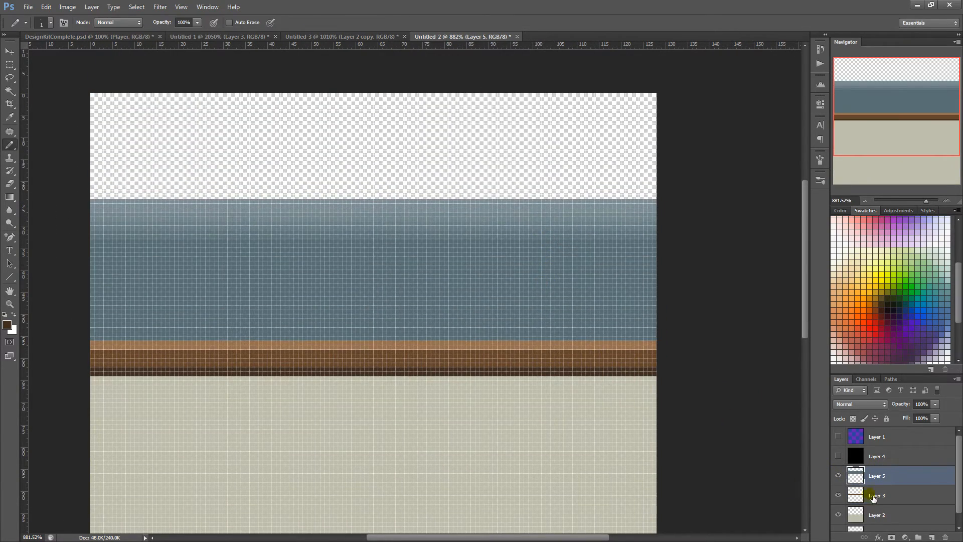
left_click(873, 495)
key("ctrl+t")
left_click_drag(588, 368, 585, 191)
key("Return")
Step: Lower the slate band to meet the beige wall area, and move the brown trim down onto its top edge
left_click(875, 477)
key("ctrl+t")
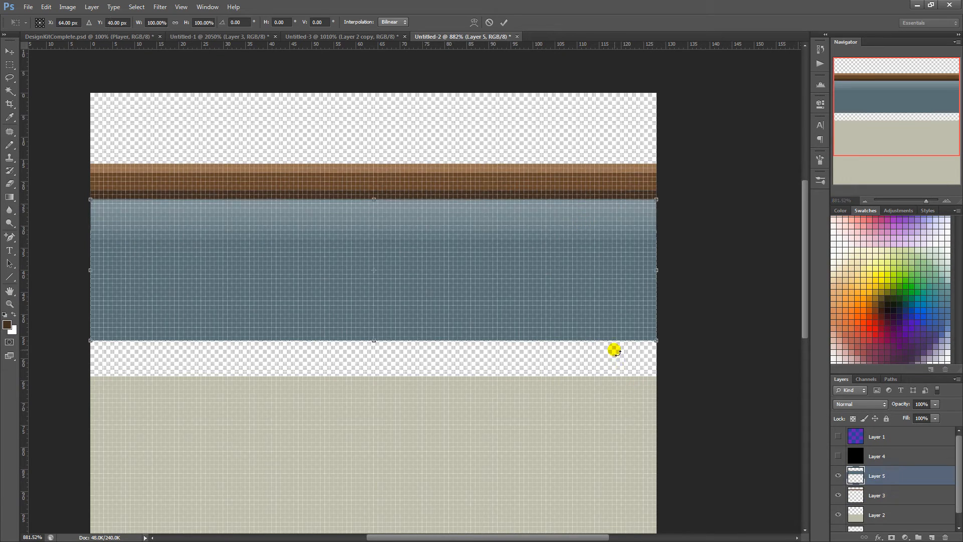
left_click_drag(576, 268, 577, 301)
key("Return")
left_click(873, 495)
key("ctrl+t")
left_click_drag(566, 185, 561, 235)
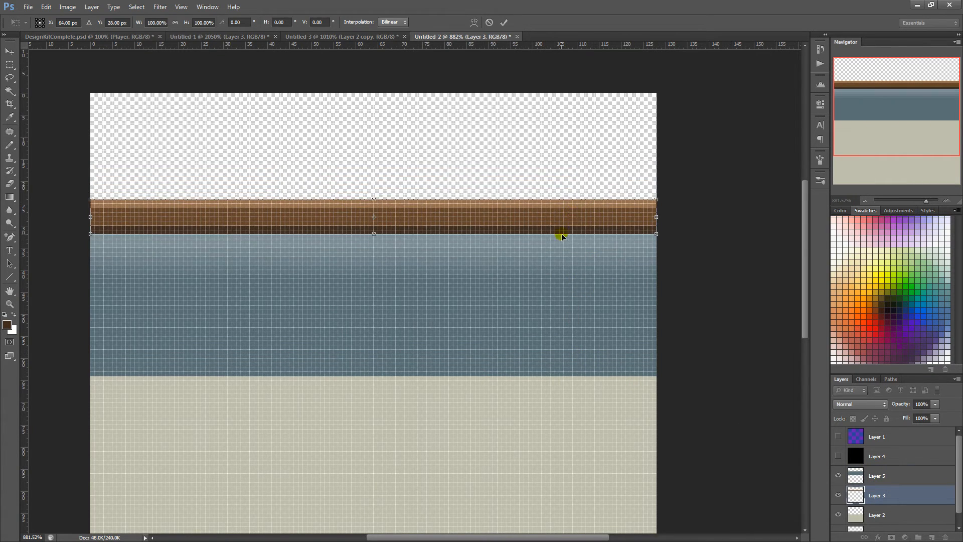
key("Return")
scroll(544, 296, "down", 3)
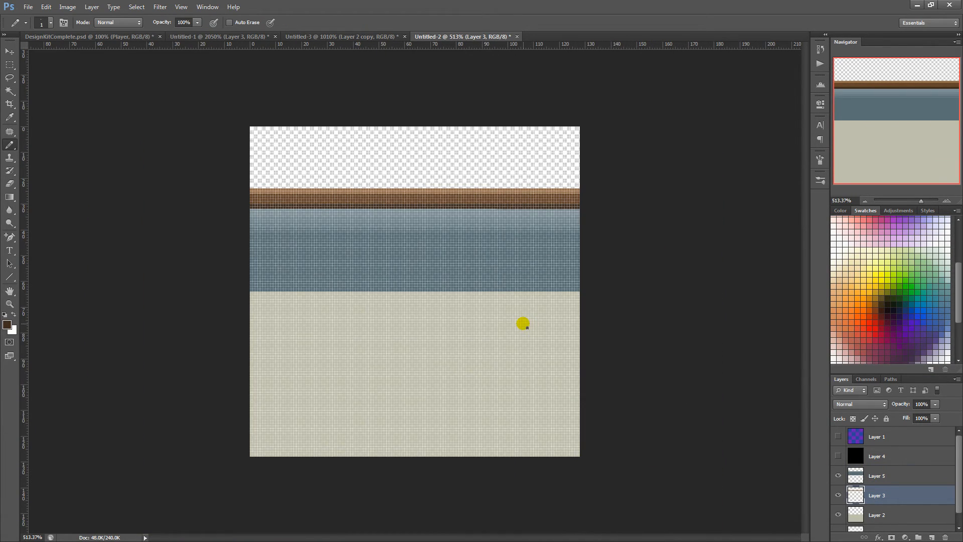
scroll(628, 204, "down", 3)
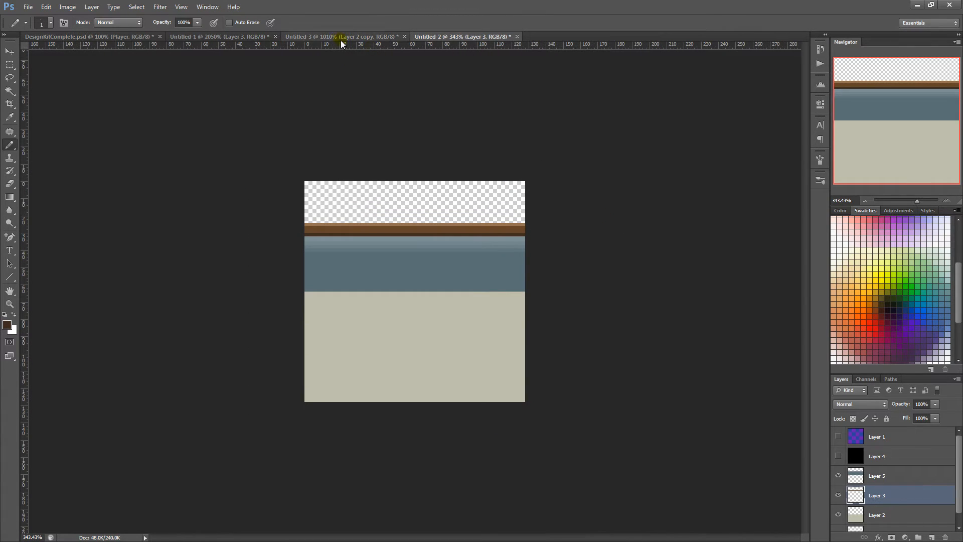
Step: In Untitled-3, show the beige Layer 2 and the brown trim on Layer 3 together with the slate tile
key("m")
left_click(316, 36)
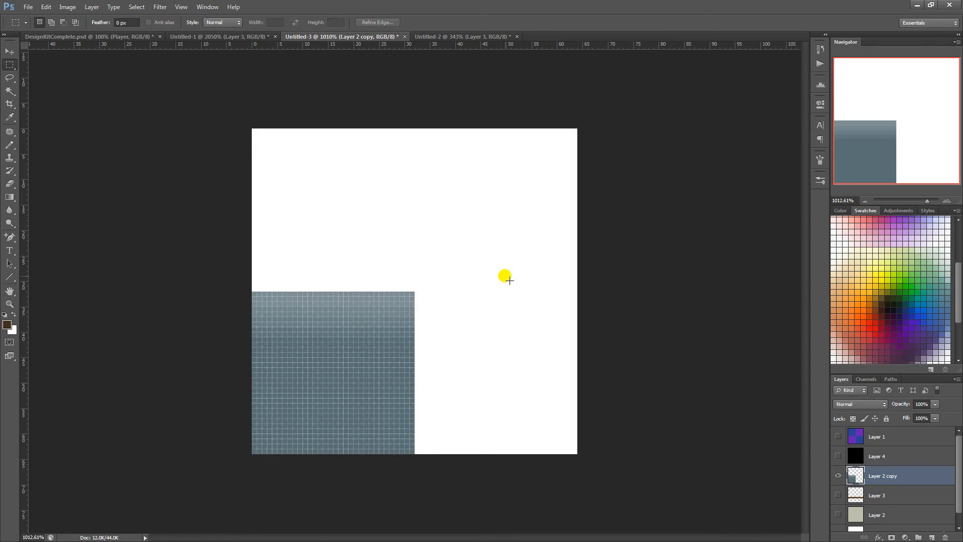
left_click(838, 476)
left_click(838, 514)
left_click(838, 475)
left_click(838, 495)
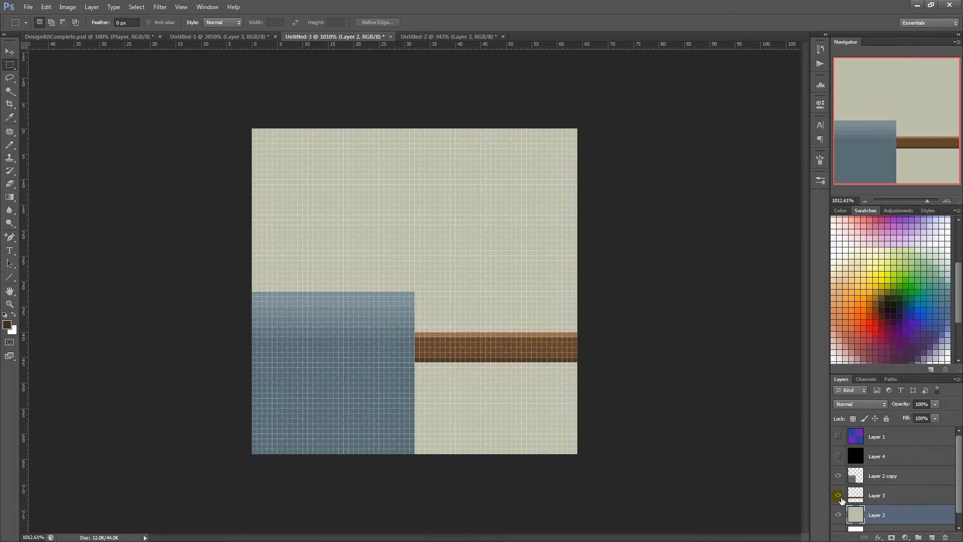
key("ctrl+t")
left_click_drag(561, 360, 551, 302)
key("ctrl+z")
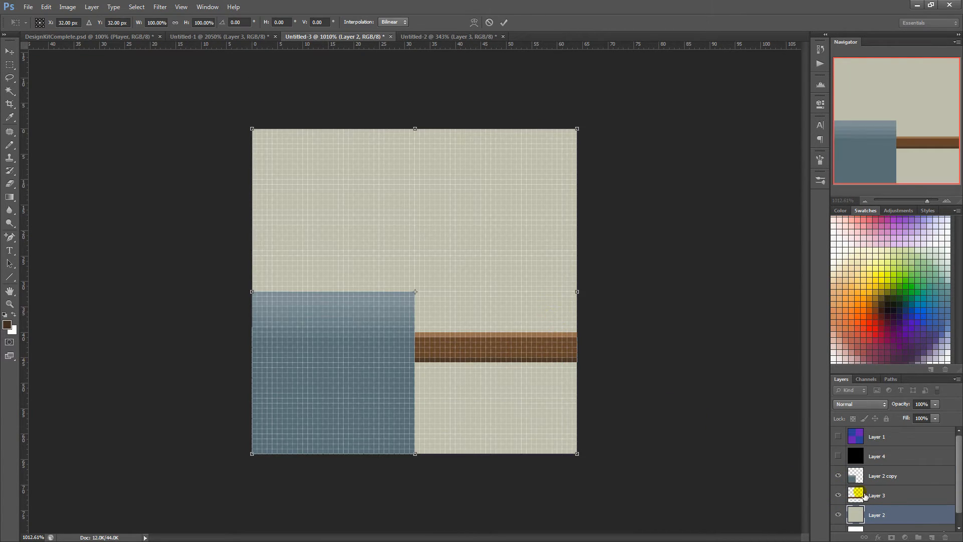
key("Escape")
Step: Move the brown trim on Layer 3 up so it rests on the slate tile's top edge
key("alt+]")
key("ctrl+t")
left_click_drag(544, 345, 528, 273)
key("Return")
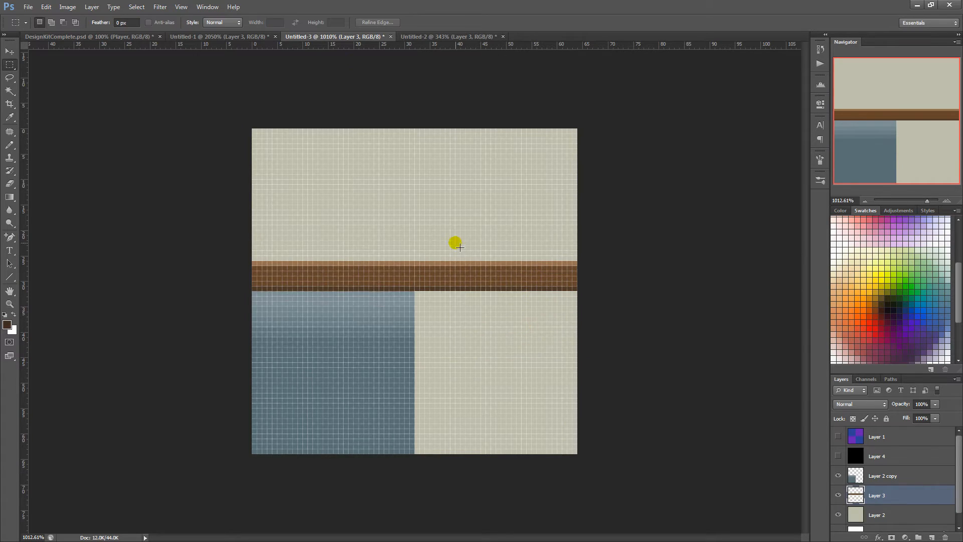
Step: Switch to Untitled-1 and add a new empty layer above the beige Layer 3
left_click(240, 37)
left_click(269, 151)
key("ctrl+shift+alt+n")
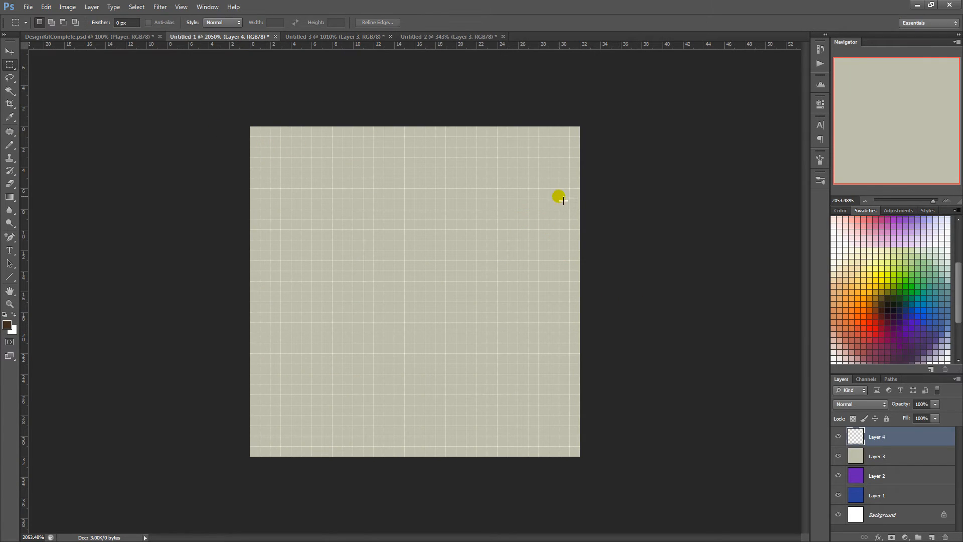
Step: Choose a darker beige with hue 41, saturation 10% and brightness 60%, and draw a 1 px vertical line along the tile's right edge
key("b")
left_click(7, 325)
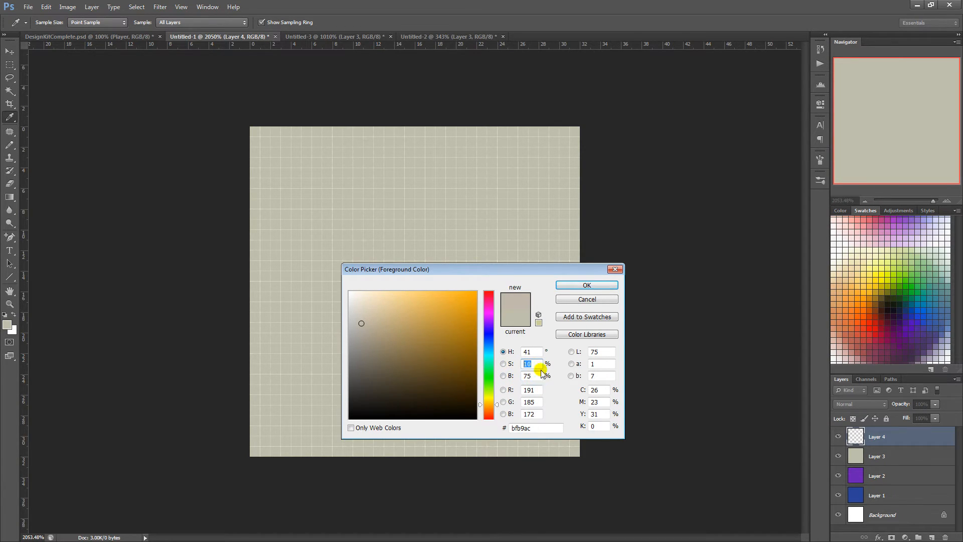
type("70")
left_click(362, 215)
left_click(493, 405)
left_click_drag(522, 363, 542, 365)
type("60")
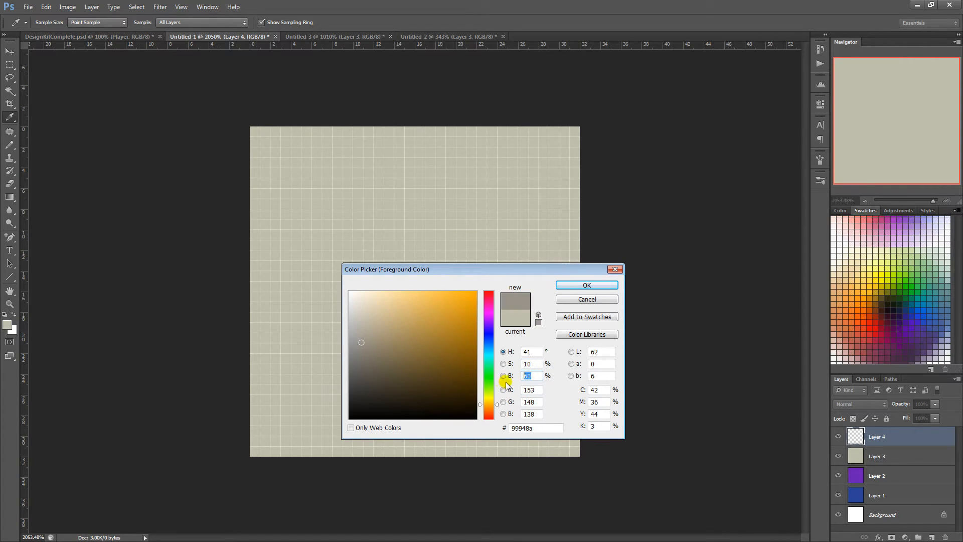
key("Return")
key("b")
left_click_drag(575, 130, 586, 502)
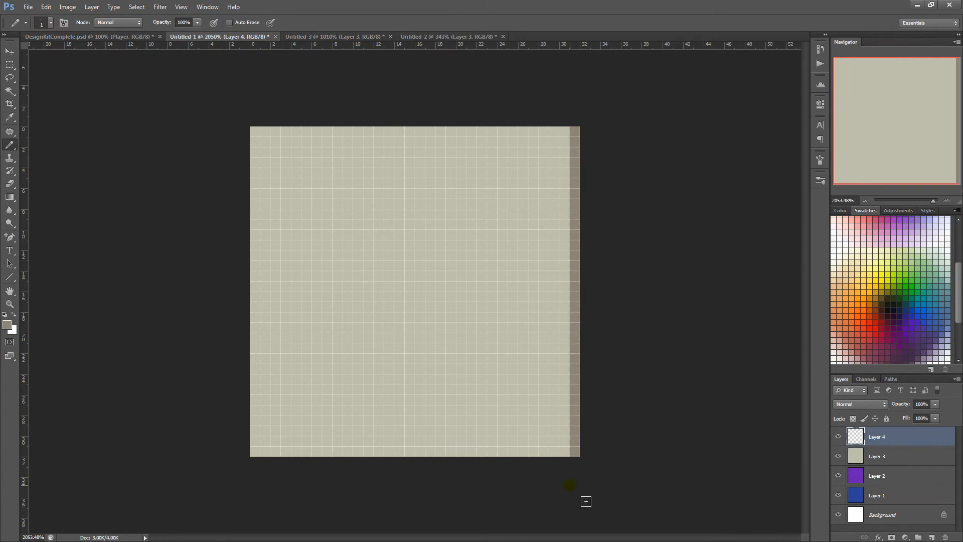
Step: Choose a lighter beige and draw a 1 px vertical highlight line directly left of the dark edge line
left_click(8, 327)
left_click(534, 385)
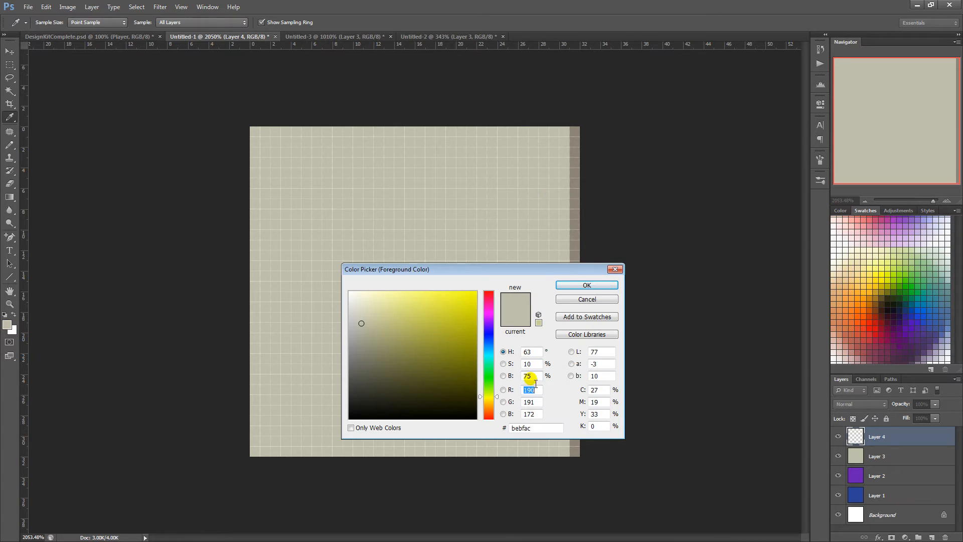
key("Return")
key("b")
left_click_drag(565, 129, 564, 464)
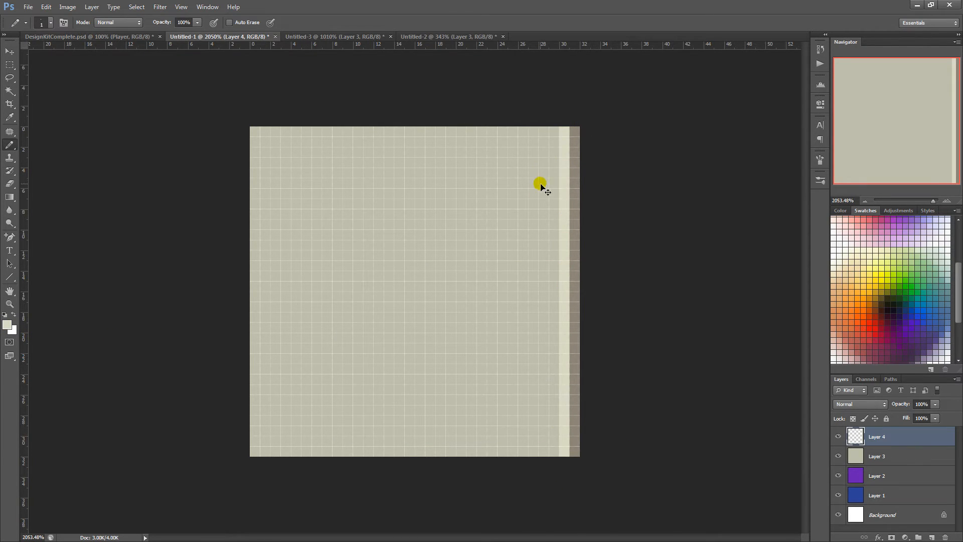
Step: Copy the two edge lines into Untitled-3 and align them to the right edge of the upper-left quadrant
key("ctrl+a")
key("ctrl+c")
left_click(333, 36)
key("ctrl+v")
key("ctrl+t")
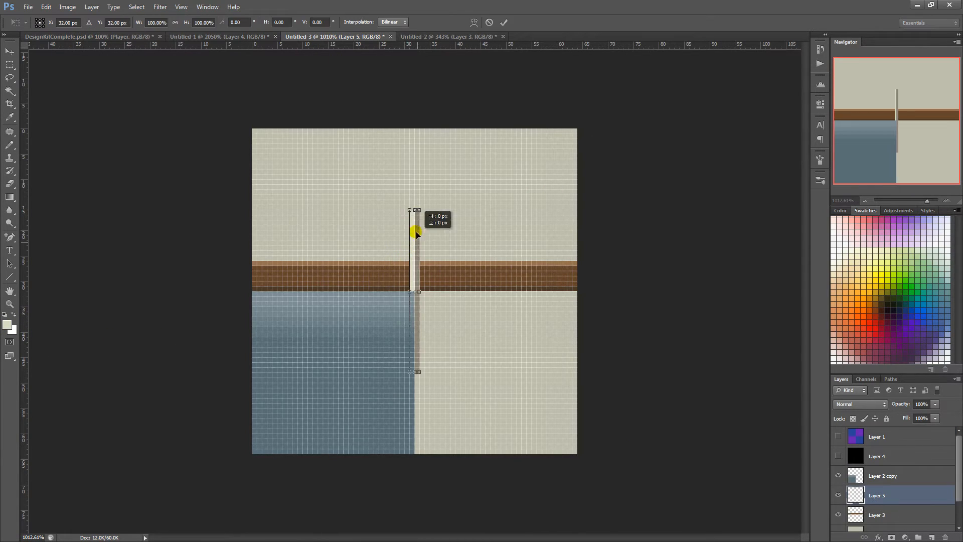
left_click_drag(415, 221, 413, 169)
key("Left")
key("Return")
Step: Hide the slate tile and the brown trim on Layer 3, and turn on the black Layer 4 for a grayscale preview
scroll(466, 273, "down", 1)
scroll(468, 284, "up", 1)
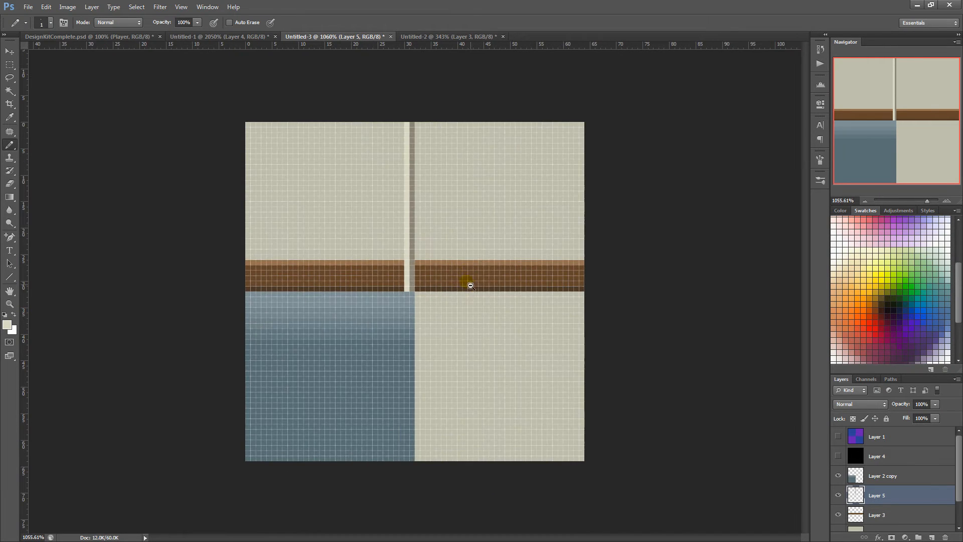
scroll(470, 285, "down", 1)
scroll(474, 291, "up", 1)
left_click(838, 476)
left_click(838, 476)
left_click(838, 515)
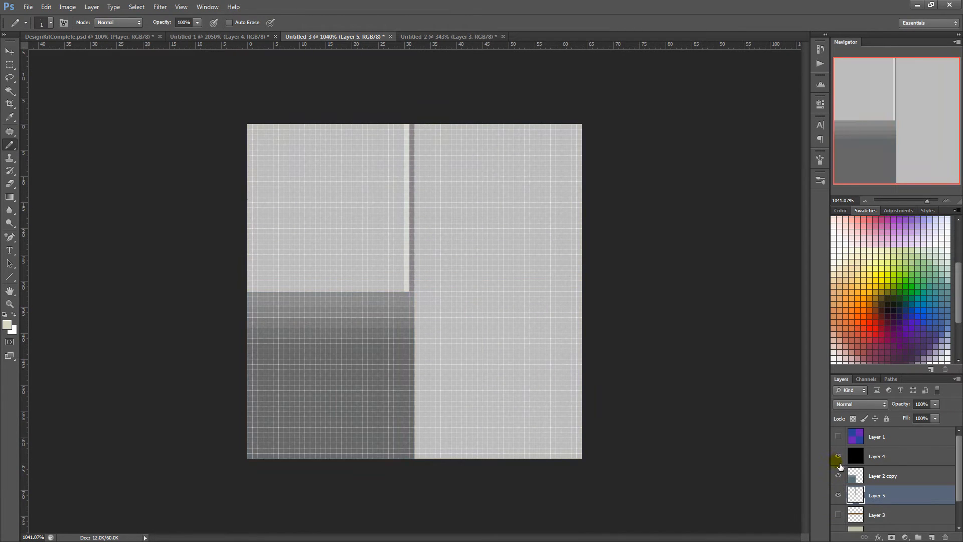
left_click(838, 475)
left_click(858, 495)
key("ctrl+t")
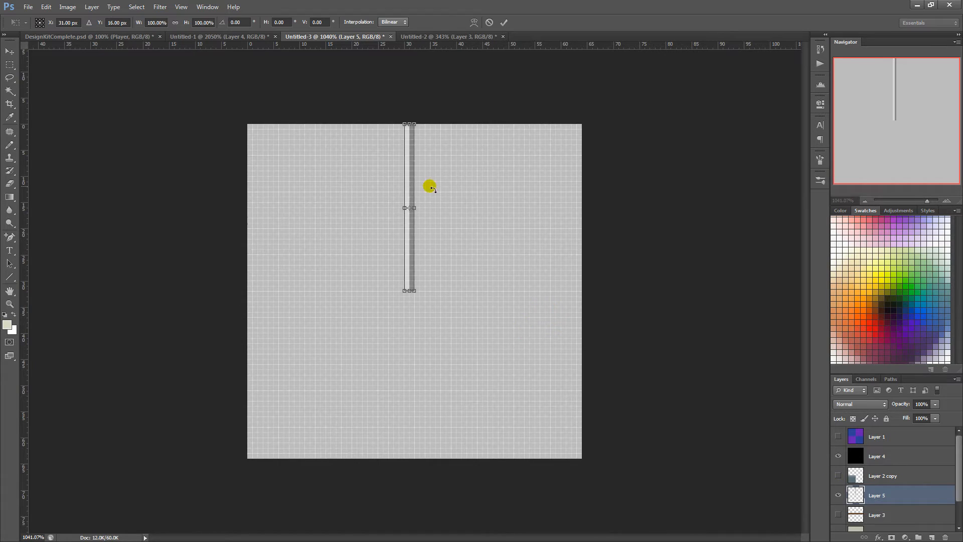
left_click_drag(410, 150, 419, 254)
key("ctrl+z")
key("Escape")
Step: Duplicate the edge-line layer, move the copy down to extend the lines over the full canvas height, and merge both layers
key("ctrl+j")
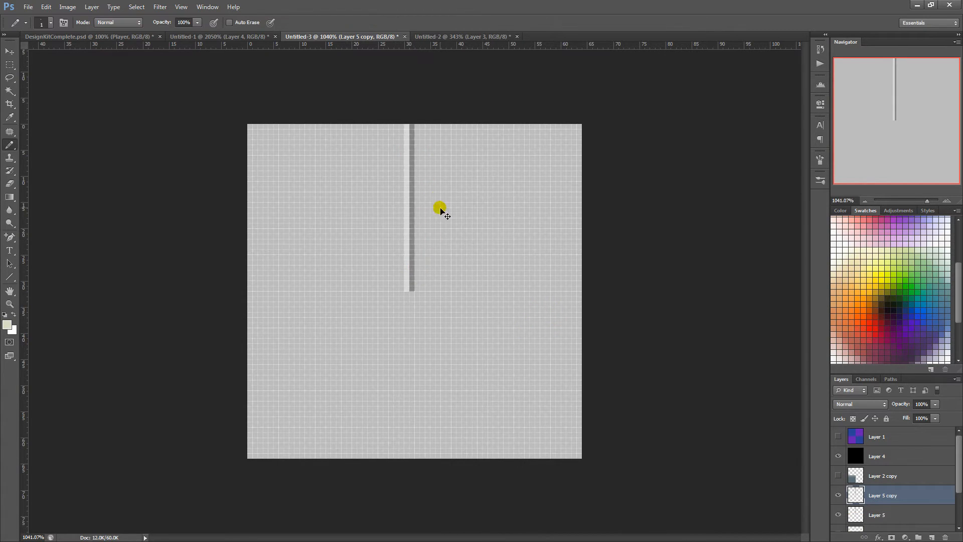
key("ctrl+t")
left_click_drag(409, 162, 423, 322)
key("Return")
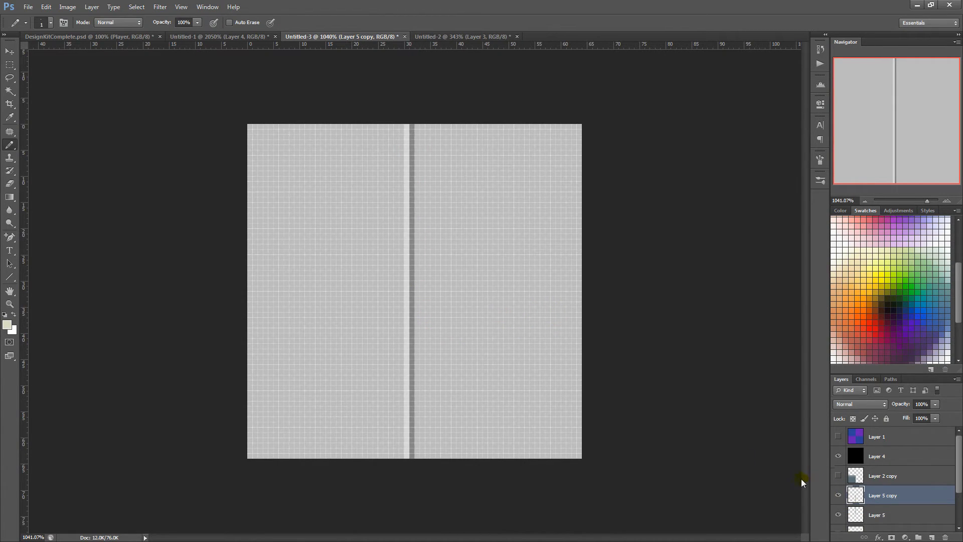
key("ctrl+e")
Step: Darken the sampled line colour to hue 43, saturation 18% and brightness 48%, and redraw the dark vertical line over the full height
left_click(413, 225, "alt")
left_click(5, 326)
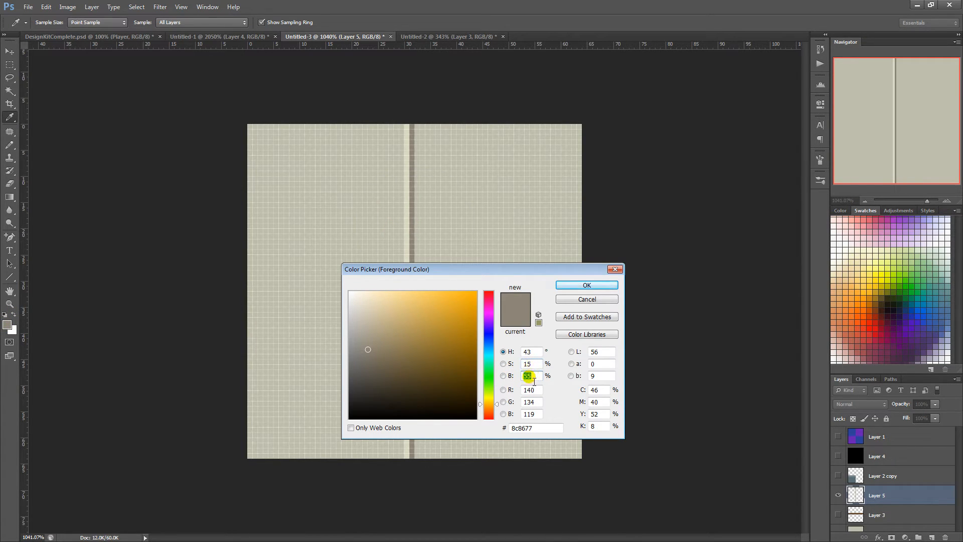
type("50")
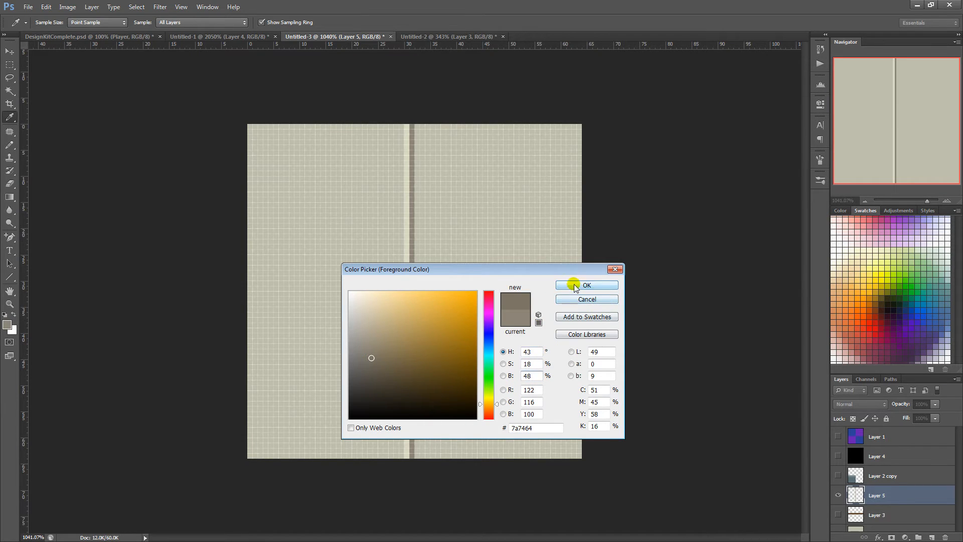
left_click(576, 287)
left_click_drag(411, 126, 412, 457)
left_click_drag(615, 352, 660, 407)
left_click(839, 457)
Step: Copy a 40 px tall section of the edge lines into Untitled-2 and move its layer above Layer 5
key("m")
left_click(357, 118)
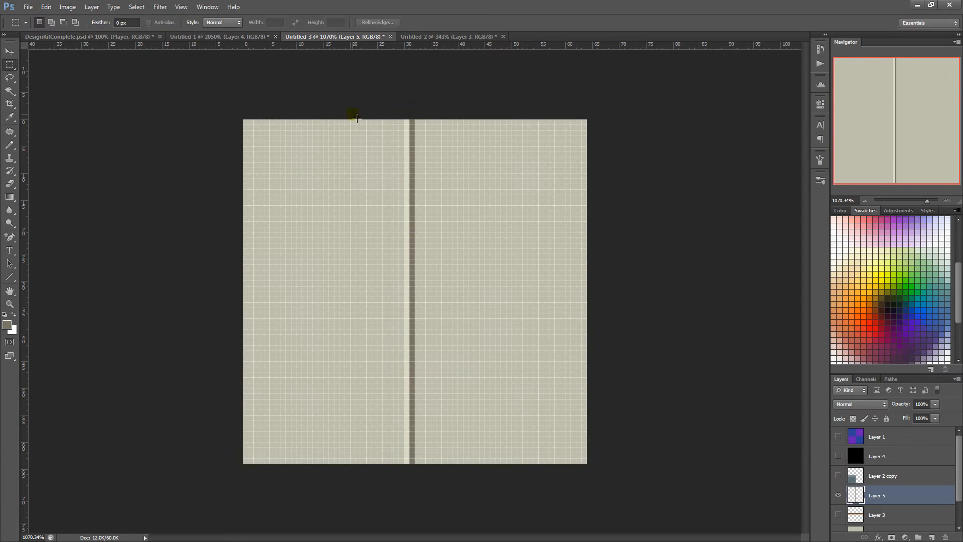
left_click_drag(446, 221, 545, 392)
left_click_drag(314, 118, 528, 336)
left_click(413, 38)
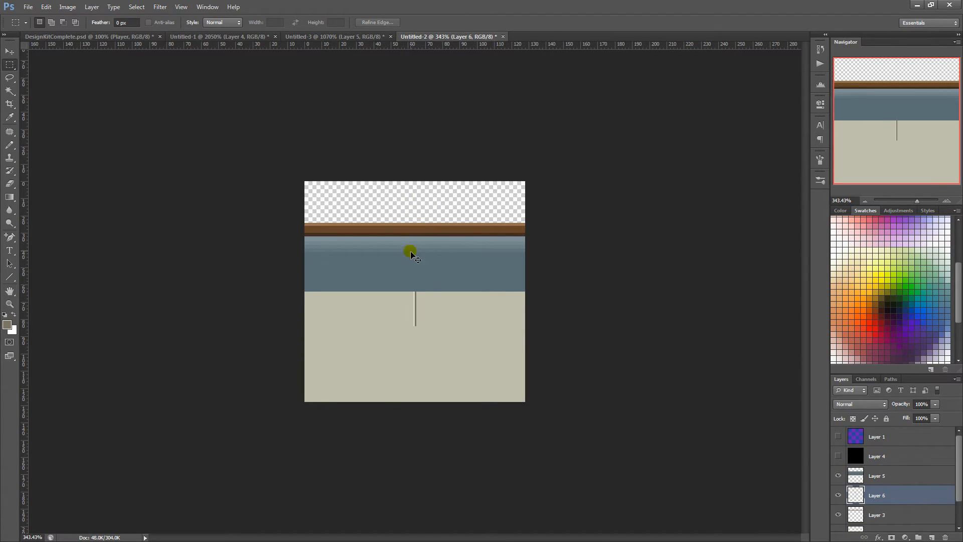
key("ctrl+t")
key("Escape")
left_click_drag(876, 490, 849, 472)
Step: Move the pasted edge lines on Layer 6 to the canvas's top-left corner
key("ctrl+t")
scroll(421, 191, "up", 5)
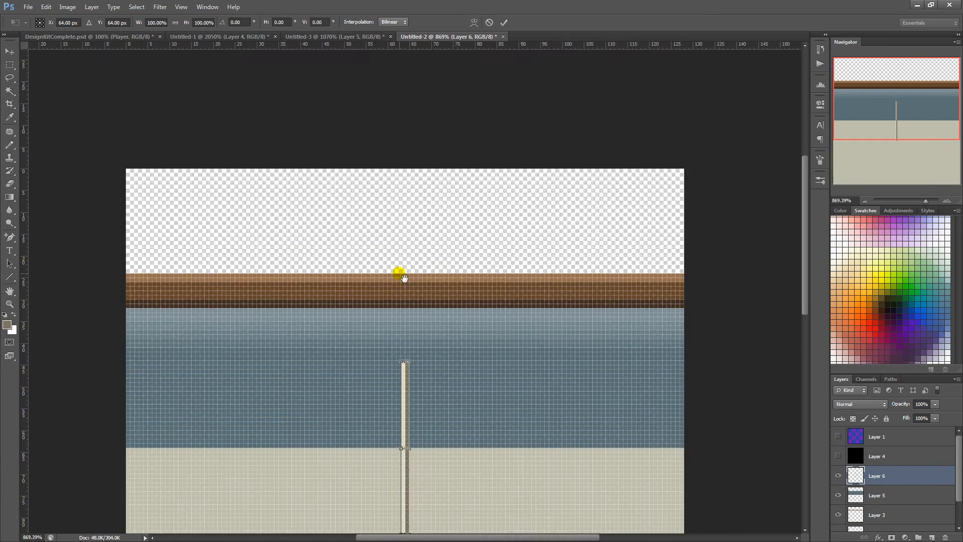
left_click_drag(400, 274, 447, 225)
left_click_drag(451, 335, 439, 153)
left_click_drag(383, 179, 448, 178)
left_click_drag(517, 163, 253, 173)
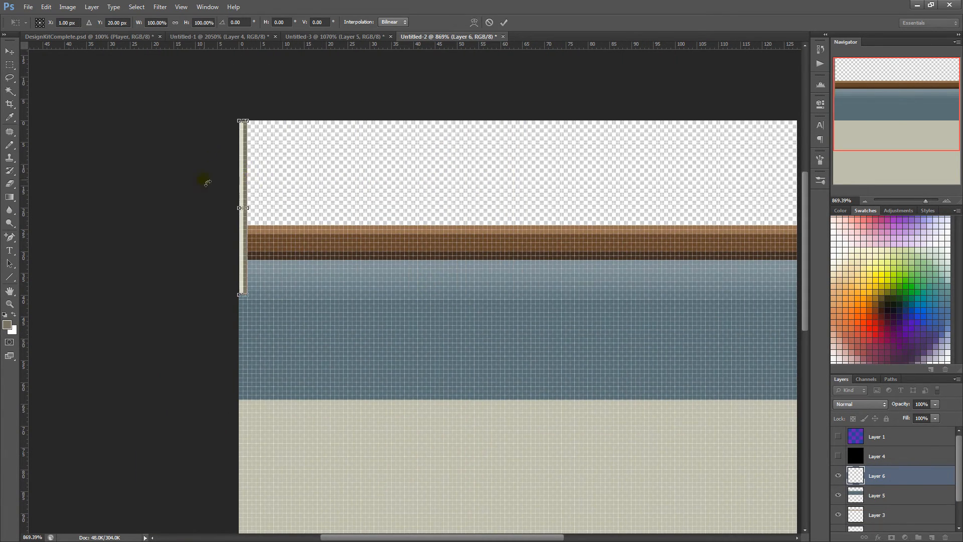
key("Return")
Step: Duplicate the corner edge lines, flip the copy horizontally beside the original and merge the two layers
key("m")
left_click_drag(239, 122, 308, 190)
left_click(223, 242)
key("ctrl+j")
key("ctrl+t")
right_click(243, 201)
left_click(286, 332)
key("Return")
key("m")
key("ctrl+e")
Step: Try trimming the mirrored edge lines to the top 16 px of the canvas
right_click(291, 187)
key("Escape")
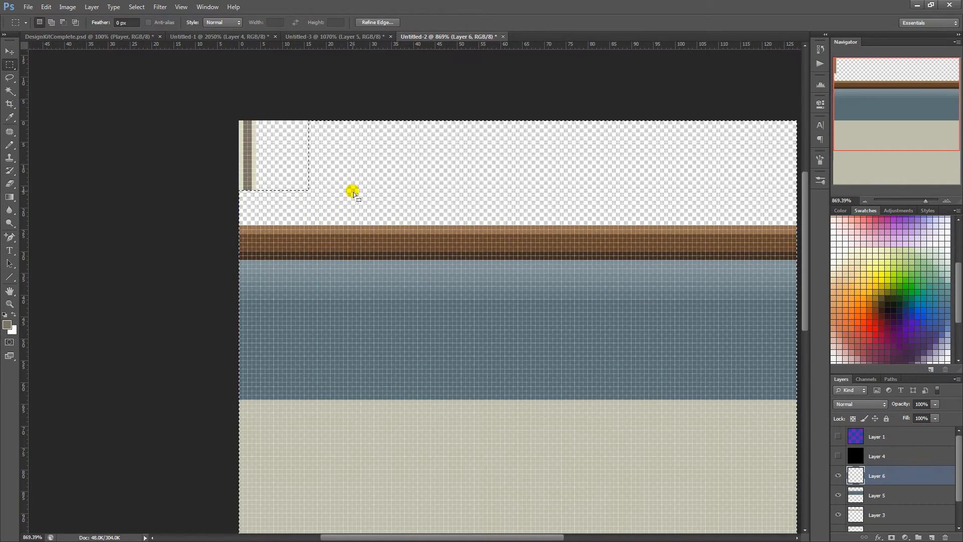
left_click_drag(240, 122, 256, 190)
key("ctrl+d")
scroll(173, 165, "down", 3)
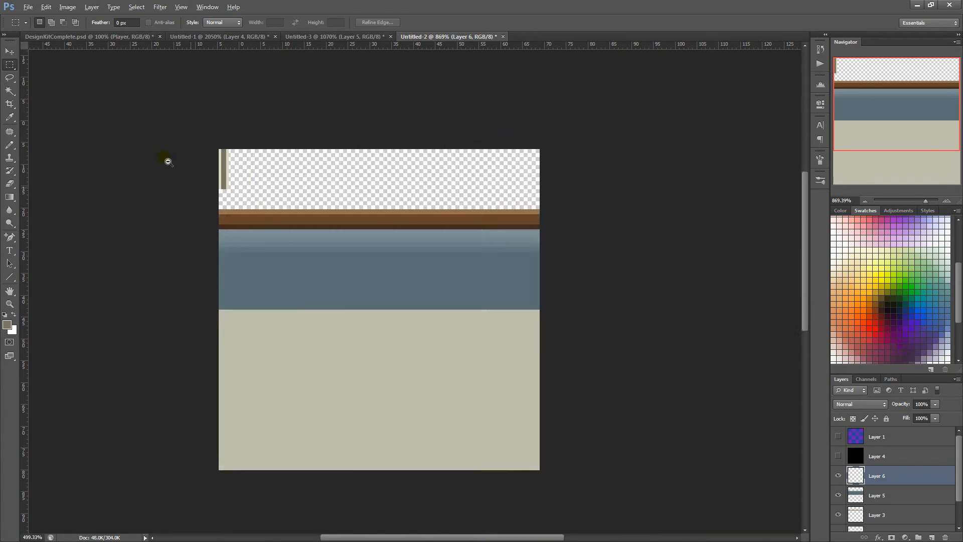
scroll(176, 164, "up", 4)
left_click_drag(187, 170, 236, 190)
key("ctrl+alt+z")
key("ctrl+alt+z")
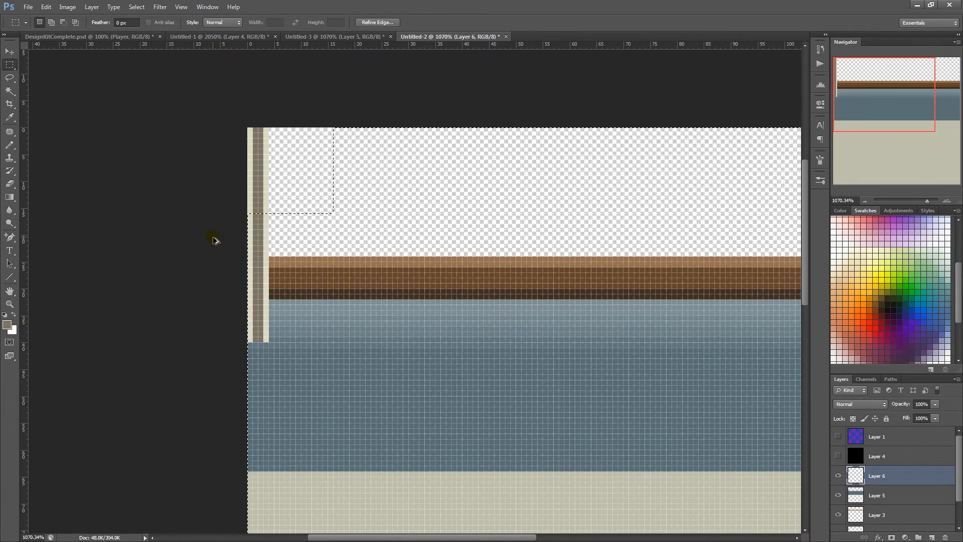
Step: Cut off the mirrored edge lines below the brown trim's upper edge
left_click_drag(307, 280, 306, 256)
key("Delete")
key("ctrl+d")
scroll(238, 227, "down", 8)
scroll(240, 251, "up", 4)
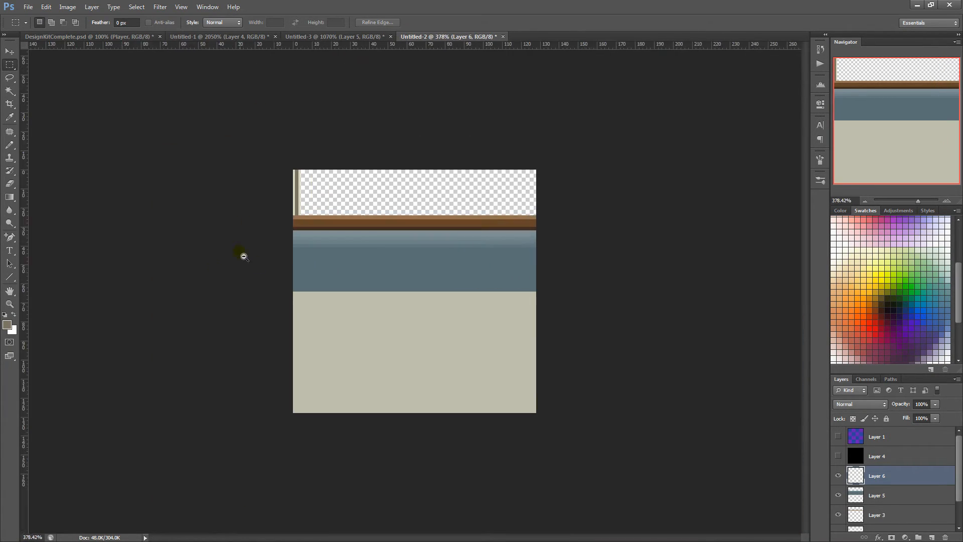
Step: Delete the edge-line layers from Untitled-2, Untitled-3 and Untitled-1
scroll(189, 109, "up", 3)
key("Delete")
left_click(378, 36)
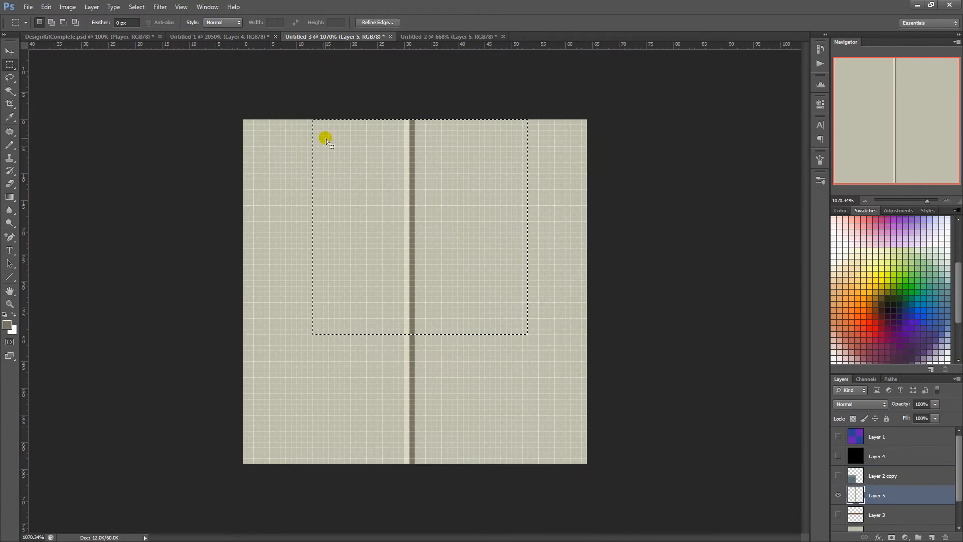
key("ctrl+d")
key("Delete")
left_click(240, 35)
key("ctrl+d")
key("Delete")
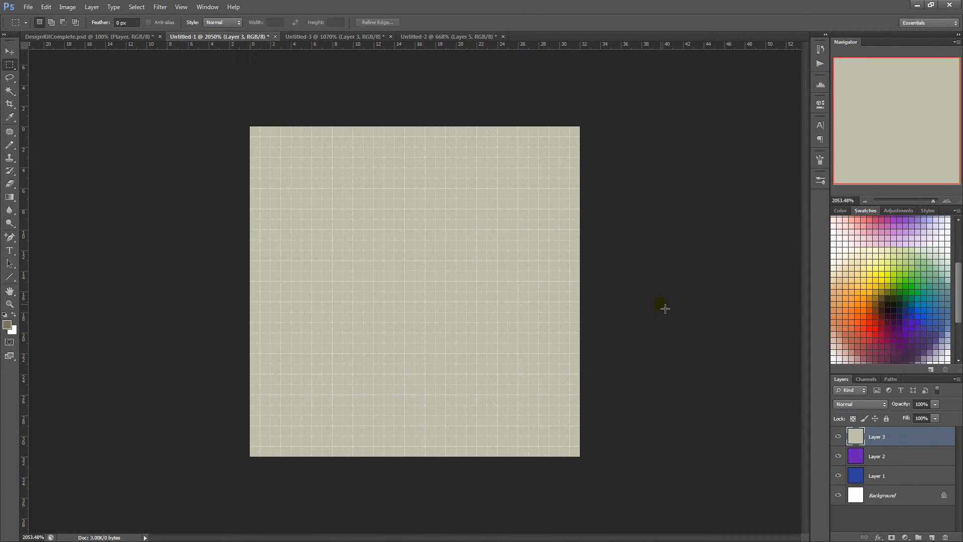
Step: Copy the beige tile from Untitled-1 into HospitalWall_01.psd, place it on the wall's upper edge at the far left, and merge it down
left_click(427, 37)
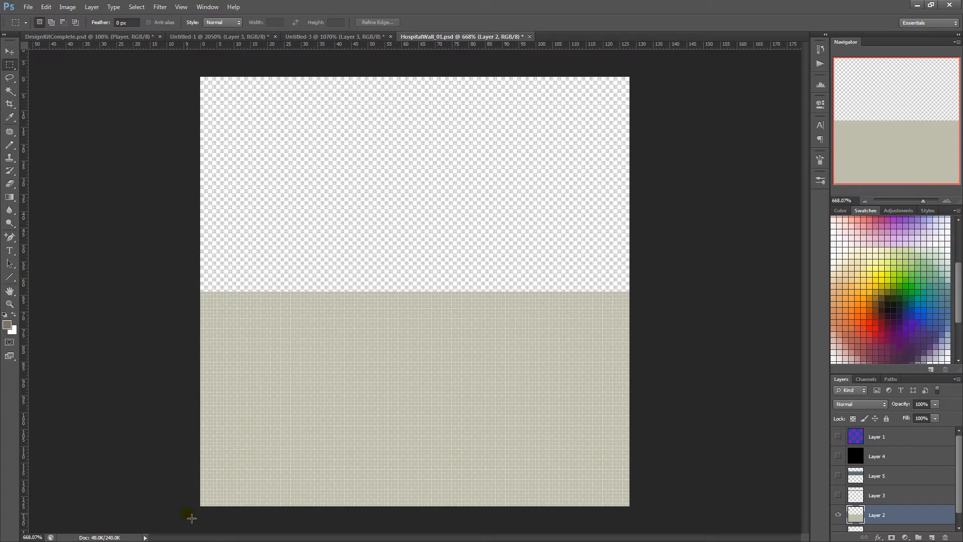
left_click_drag(192, 518, 329, 402)
left_click(194, 425)
left_click(202, 37)
key("ctrl+a")
key("ctrl+c")
left_click(434, 38)
key("ctrl+v")
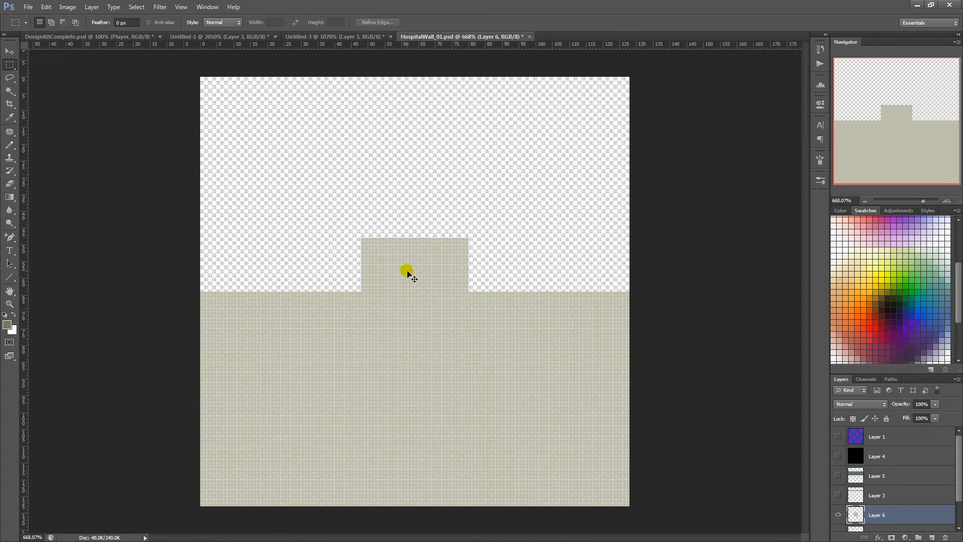
left_click_drag(420, 300, 293, 280)
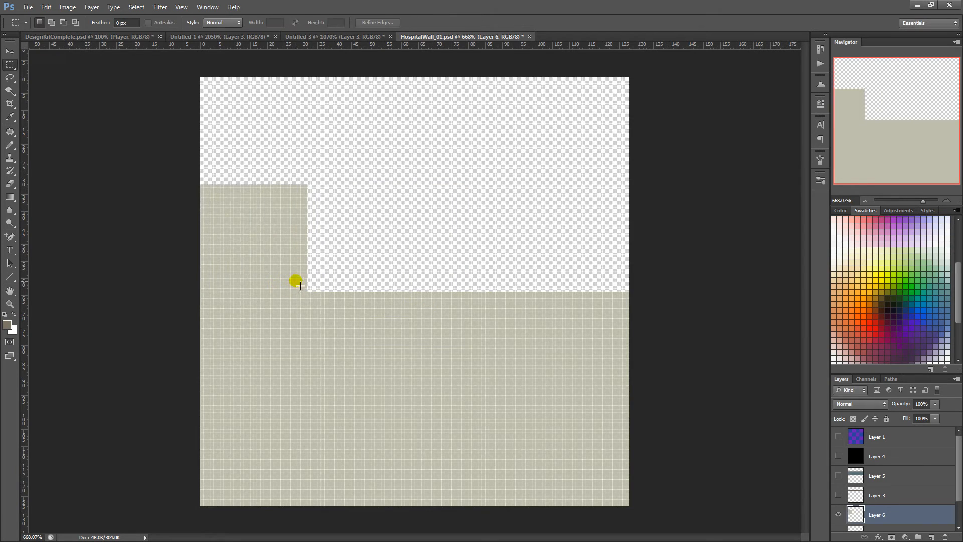
key("ctrl+e")
Step: In Untitled-3, hide the beige Layer 2, convert the Background to a regular layer and clear its white fill
left_click(335, 36)
left_click(838, 515)
left_click_drag(958, 481, 958, 492)
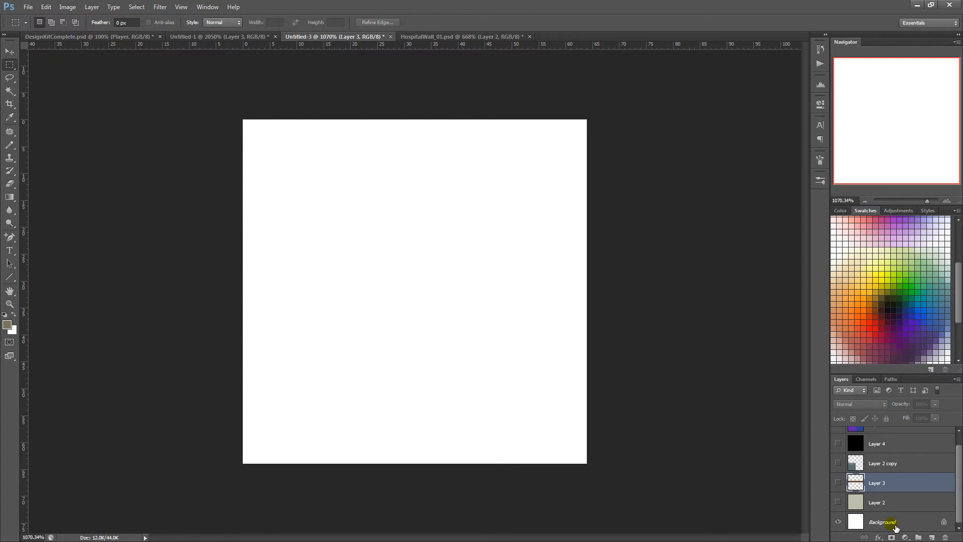
left_click(893, 522)
key("Return")
key("ctrl+a")
key("ctrl+x")
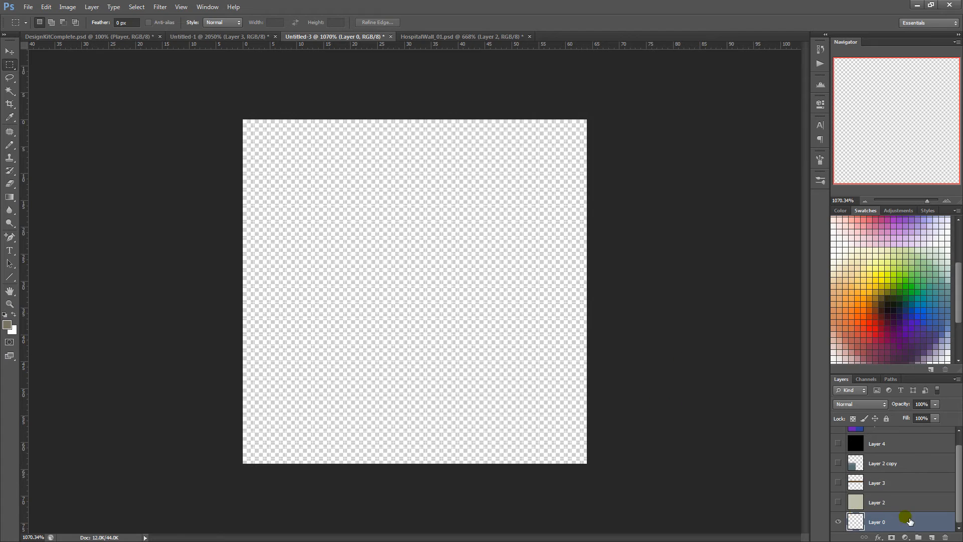
Step: Add the 32 px beige tile as a new layer, keep Layer 2 hidden, and place the tile in the lower-left quadrant
left_click(854, 501)
left_click(838, 503)
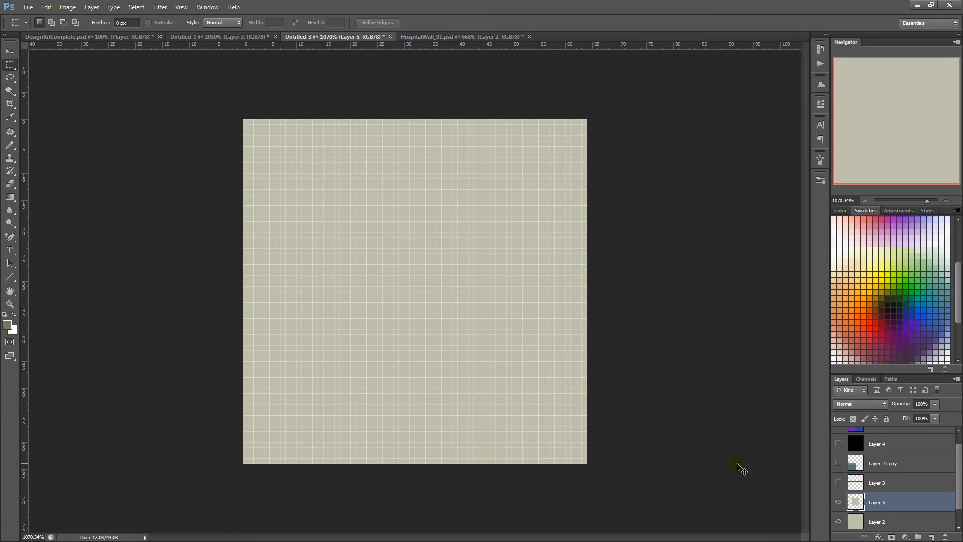
left_click(838, 522)
key("ctrl+t")
left_click_drag(467, 318, 532, 405)
key("Return")
key("ctrl+j")
key("ctrl+t")
key("Return")
key("Delete")
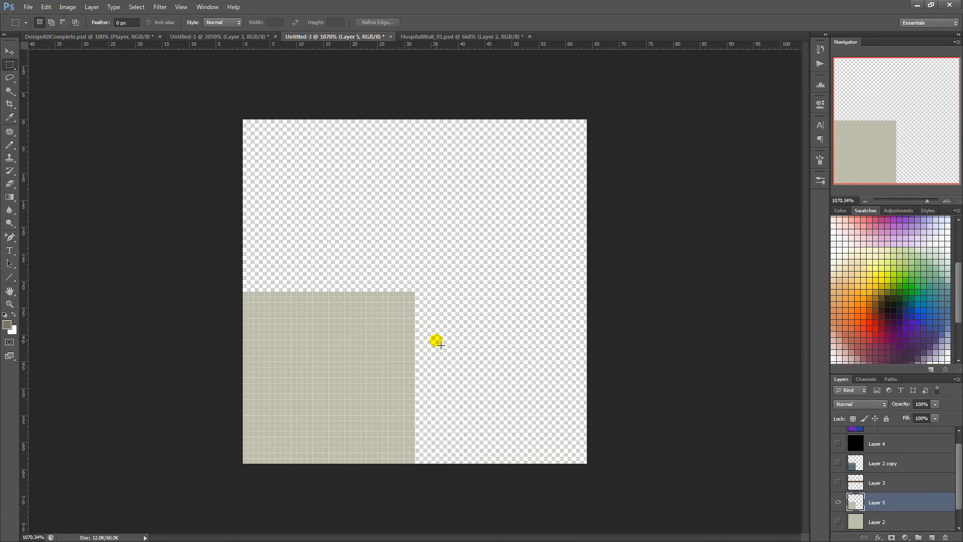
Step: Sample the tile's beige and darken the foreground colour to hue 44, saturation 15% and brightness 55%
left_click(852, 507, "ctrl")
key("ctrl+h")
key("b")
left_click(347, 330, "alt")
scroll(219, 297, "up", 5)
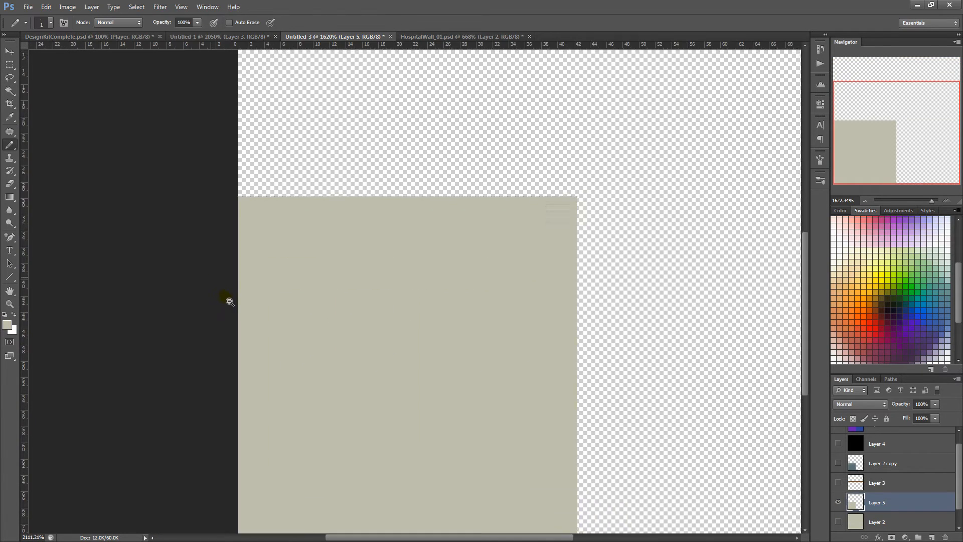
scroll(229, 301, "down", 2)
left_click(7, 325)
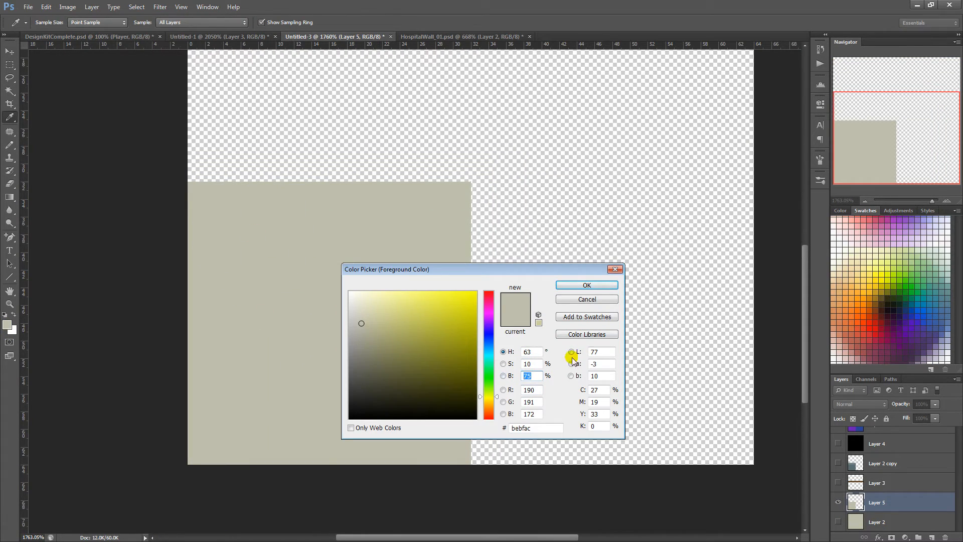
type("55")
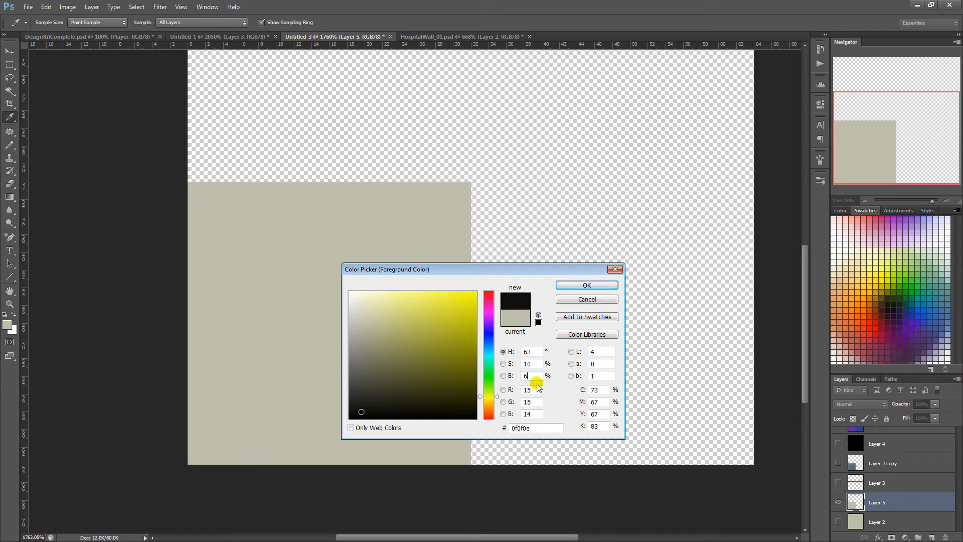
key("Tab")
left_click(489, 402)
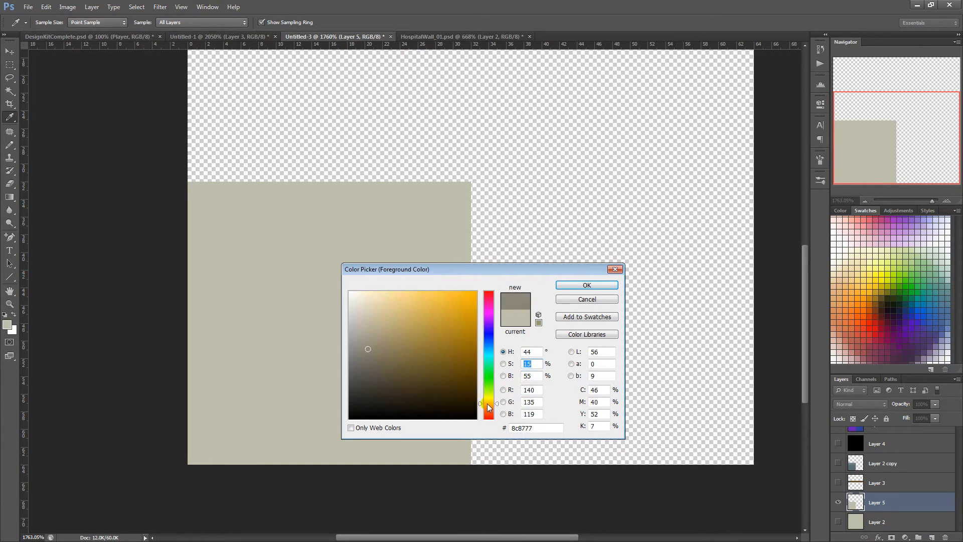
left_click(587, 285)
Step: On a new layer, draw a 3 px tall dark band along the beige tile's upper edge with the Pencil tool
key("b")
left_click_drag(191, 188, 468, 185)
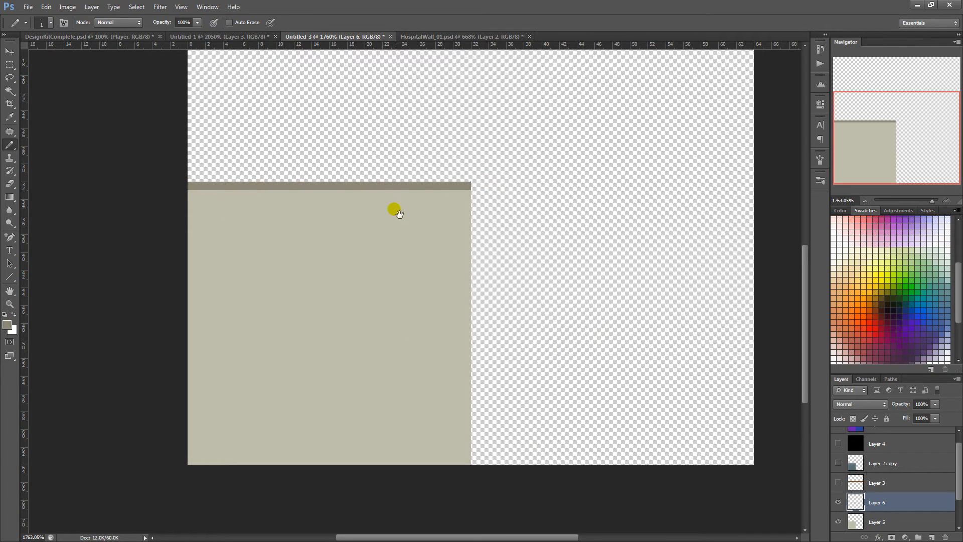
scroll(396, 213, "up", 4)
scroll(404, 251, "down", 3)
mouse_move(162, 192)
left_mouse_down()
mouse_move(398, 184)
mouse_move(484, 200)
mouse_move(163, 204)
left_mouse_up()
scroll(251, 207, "down", 5)
scroll(196, 182, "up", 5)
mouse_move(489, 430)
left_mouse_down()
mouse_move(321, 278)
mouse_move(216, 200)
left_mouse_up()
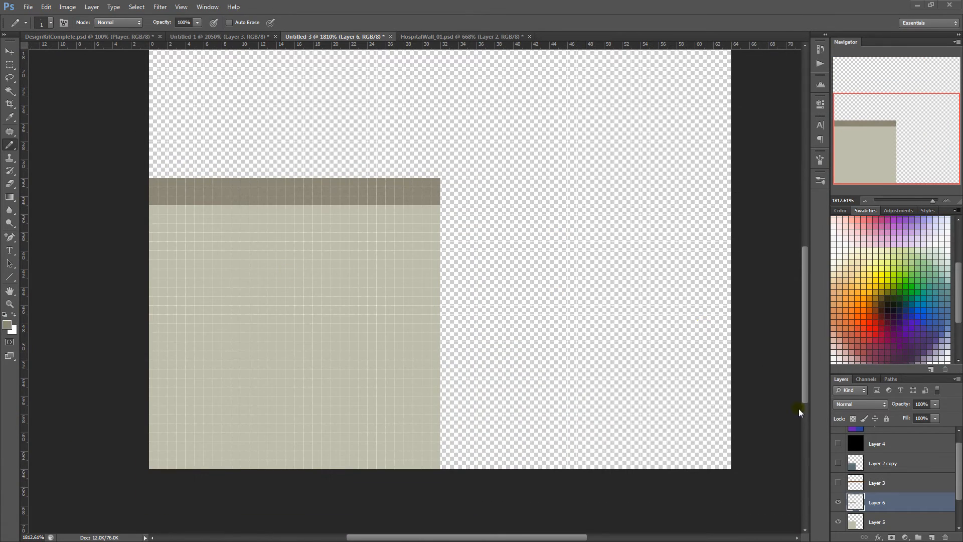
left_click(845, 404)
left_click(853, 170)
left_click(861, 404)
left_click(853, 146)
Step: Extend the dark band to 4 px tall, duplicate it onto a new layer and move the copy directly below it
mouse_move(153, 210)
left_mouse_down()
mouse_move(438, 212)
mouse_move(243, 221)
left_mouse_up()
key("ctrl+z")
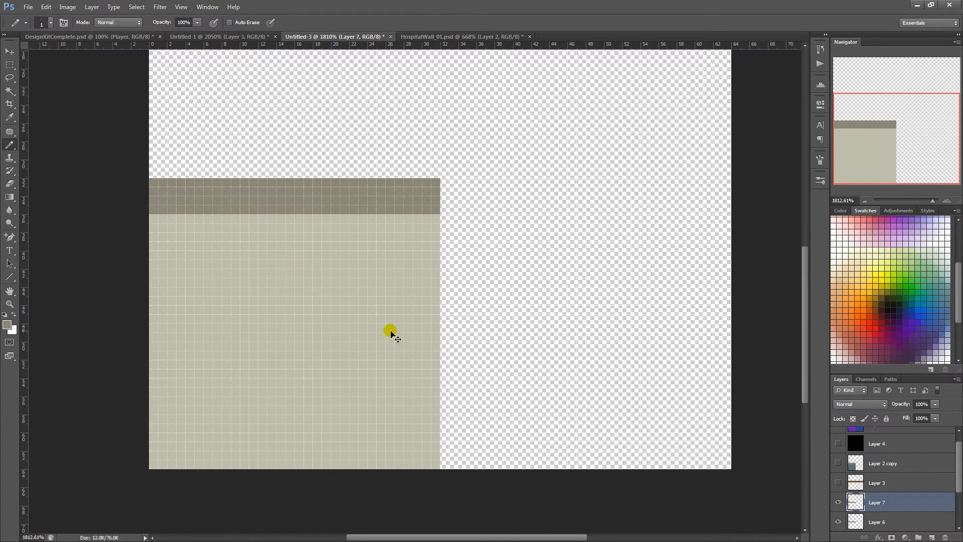
key("ctrl+t")
left_click_drag(367, 197, 357, 243)
key("Return")
Step: Trim the lower band copy to 2 px tall and set its layer opacity to 75%
key("m")
left_click_drag(145, 253, 375, 243)
key("Delete")
key("ctrl+d")
left_click(925, 405)
type("75")
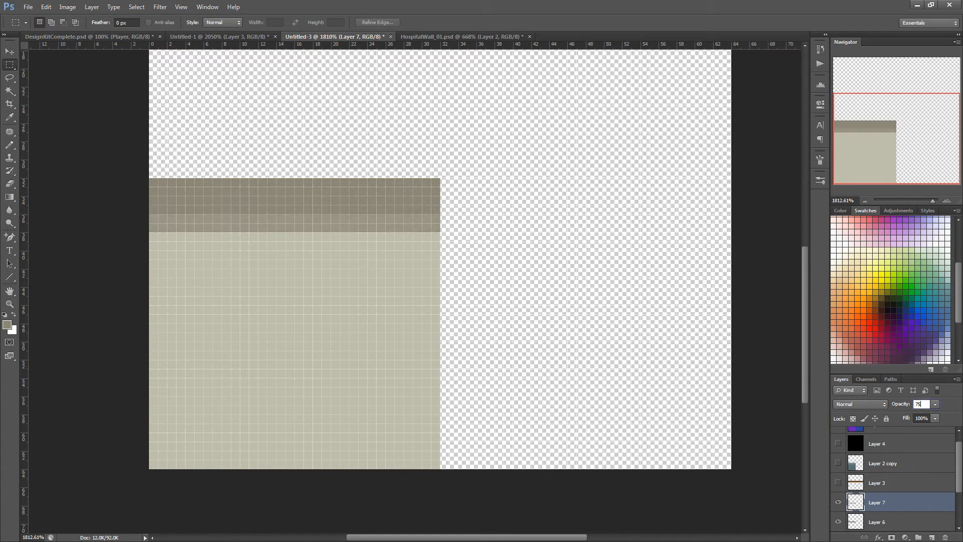
Step: Duplicate the 2 px shading band, move the copy directly below it and set its layer opacity to 50%
key("ctrl+j")
key("ctrl+t")
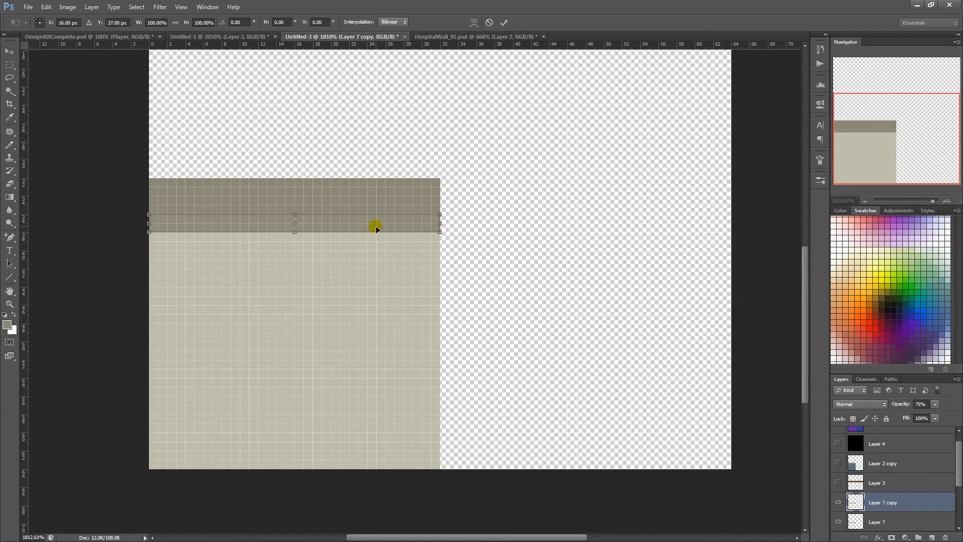
left_click_drag(374, 224, 392, 260)
key("Return")
type("50")
key("Return")
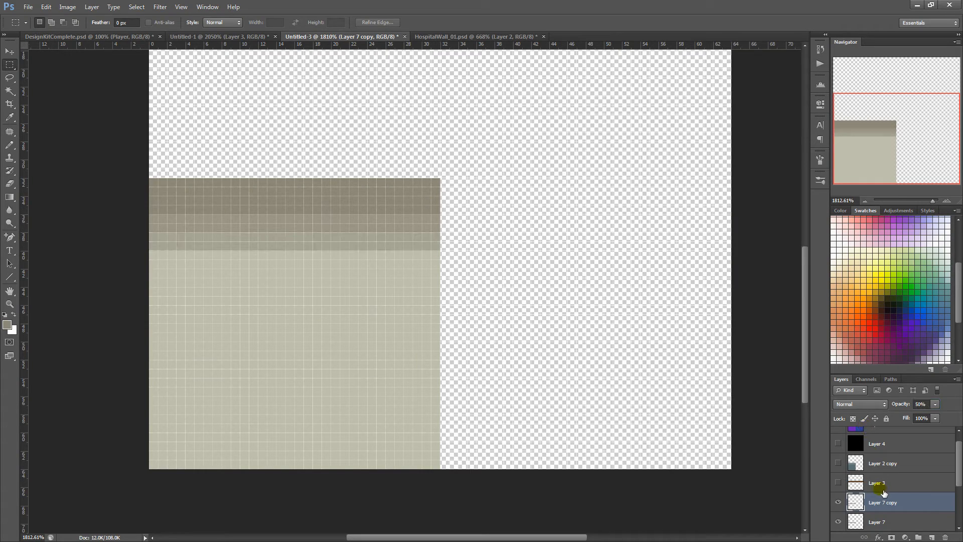
Step: Duplicate the 50% band, place the copy directly beneath it and set its layer opacity to 25%
key("ctrl+j")
key("ctrl+t")
left_click_drag(394, 248, 395, 267)
key("Return")
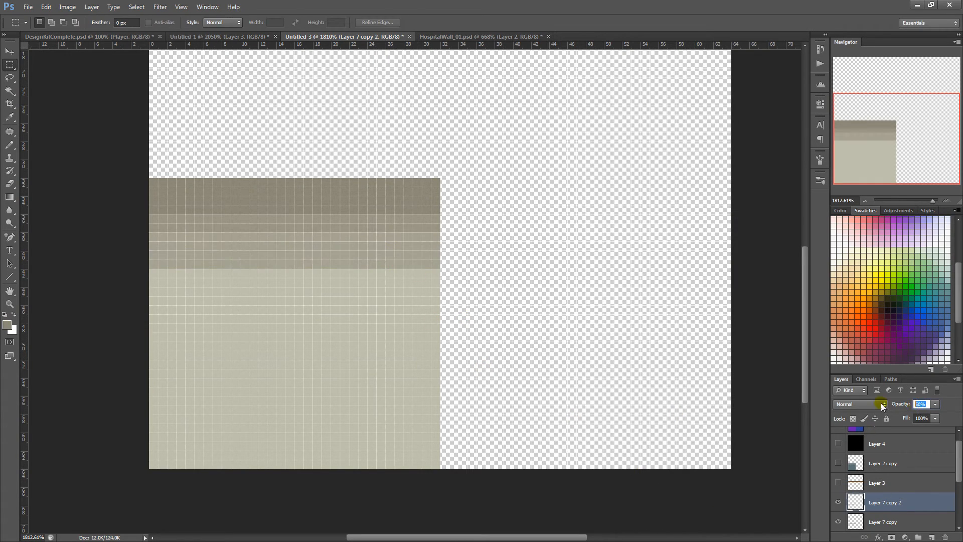
type("25")
key("Return")
Step: Merge the four shading band layers into one, then merge the result into the beige tile layer
left_click_drag(167, 178, 193, 268)
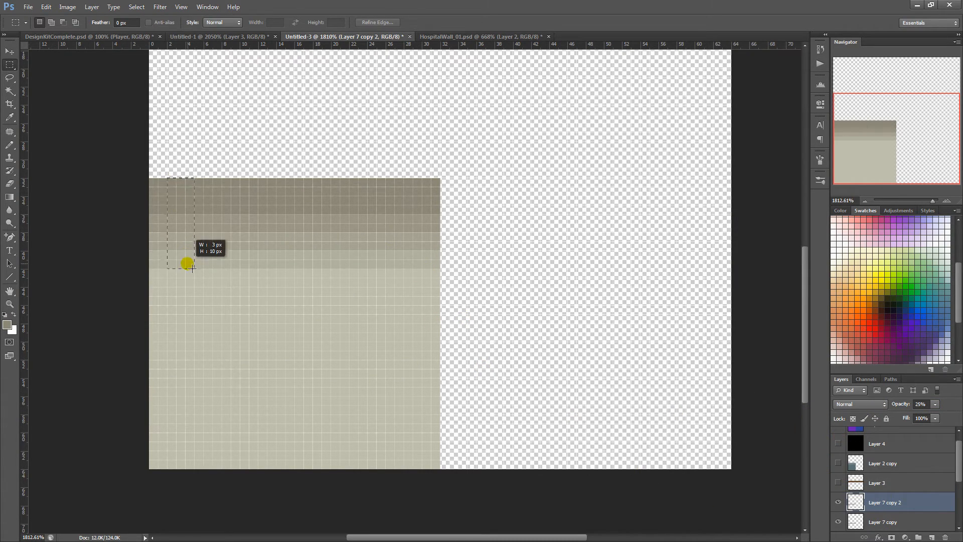
left_click_drag(176, 179, 204, 269)
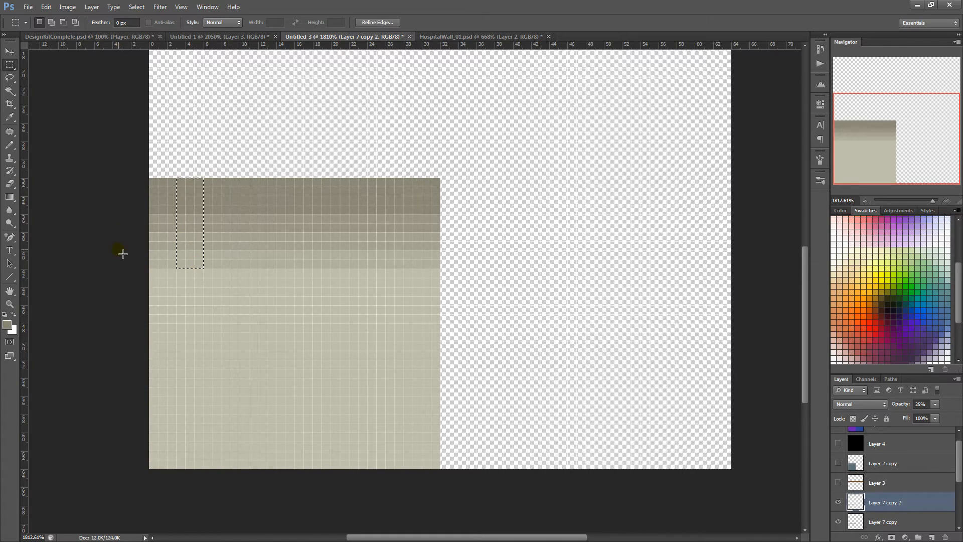
scroll(851, 437, "down", 3)
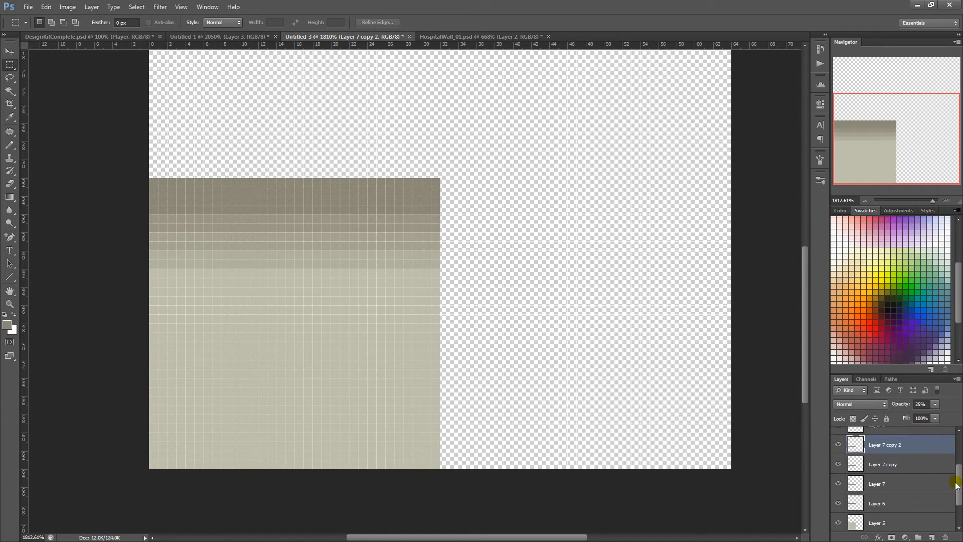
left_click_drag(415, 179, 429, 323)
left_click(883, 463, "ctrl")
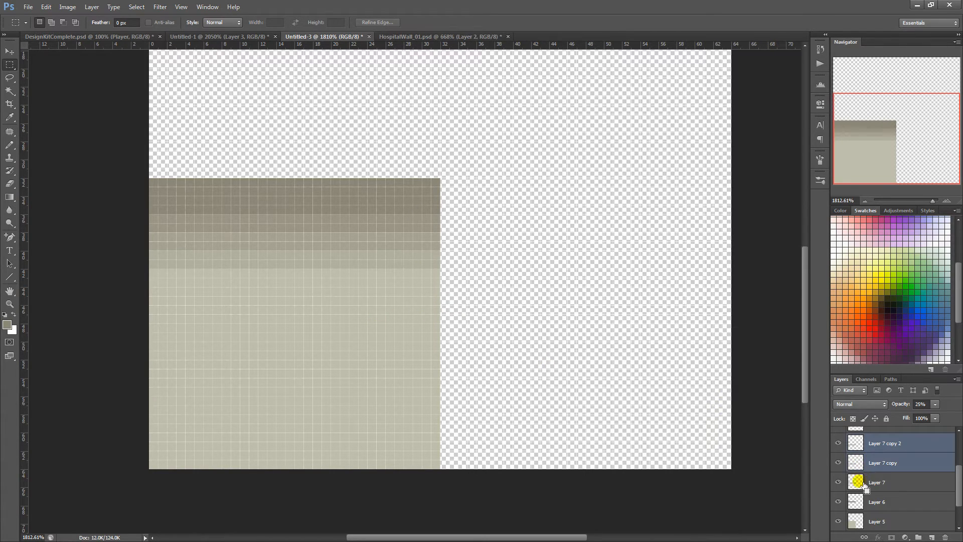
left_click(878, 482, "ctrl")
left_click(877, 501, "ctrl")
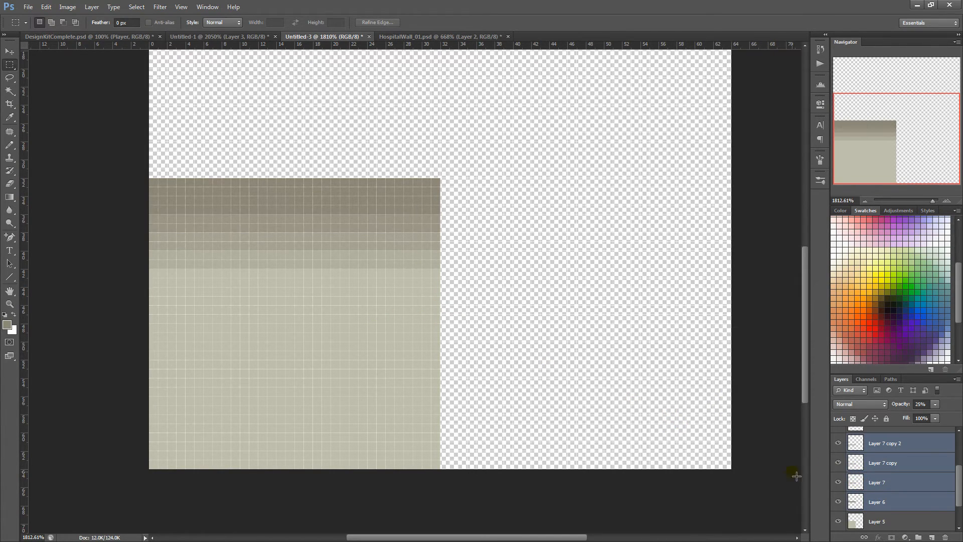
key("ctrl+e")
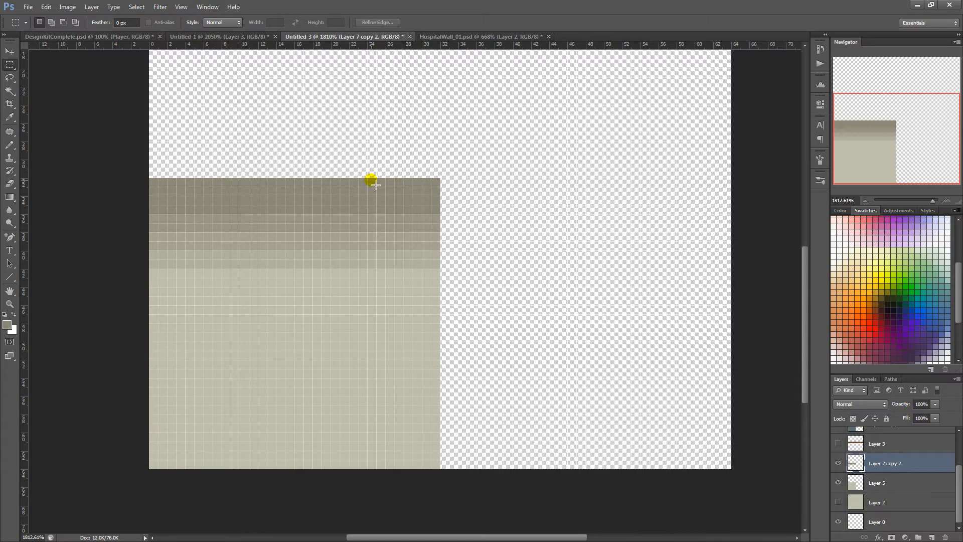
left_click_drag(372, 181, 395, 323)
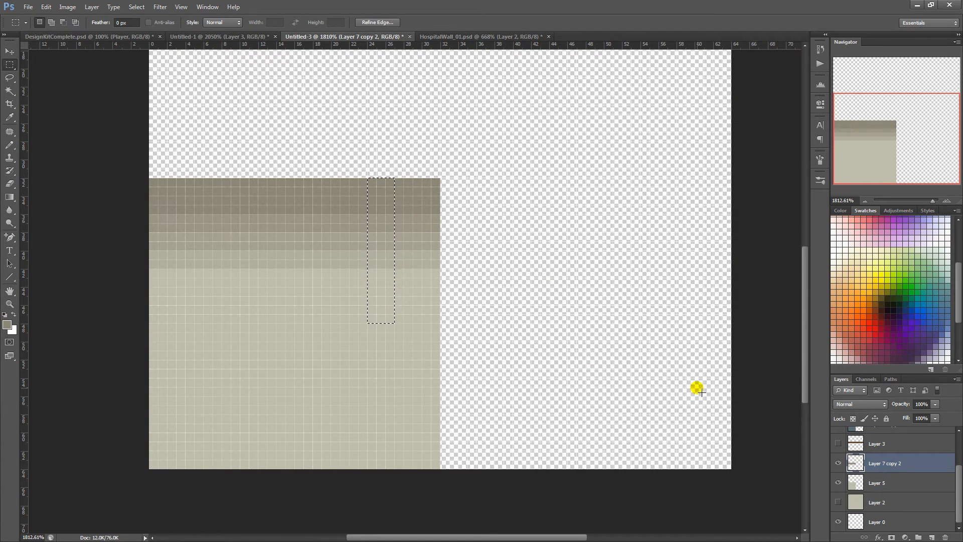
key("Delete")
Step: Copy the upper 32 × 16 px of the shaded tile to a new layer and repeat it sideways to a 64 px wide strip
left_click_drag(150, 179, 441, 323)
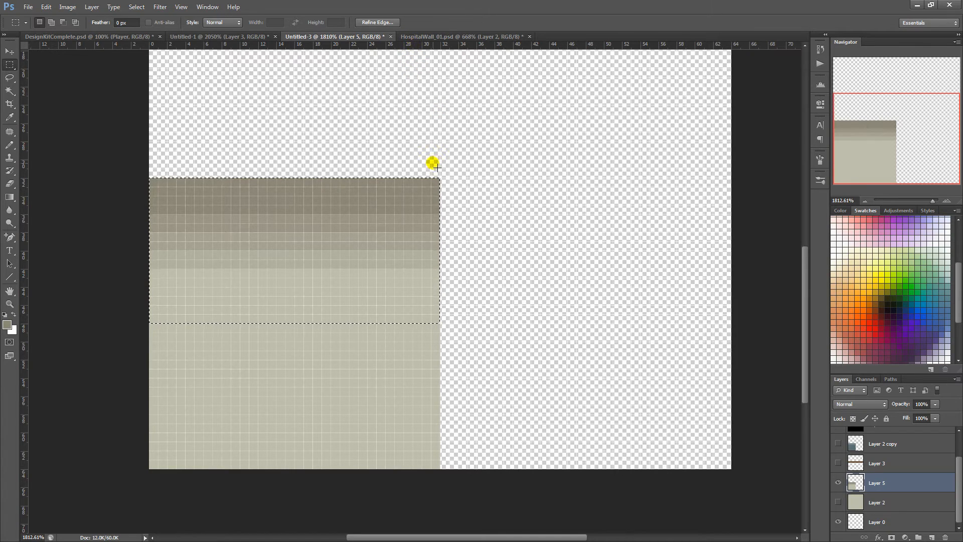
key("ctrl+j")
key("ctrl+alt+t")
left_click_drag(371, 245, 663, 239)
key("Return")
key("ctrl+e")
left_click(855, 484, "ctrl")
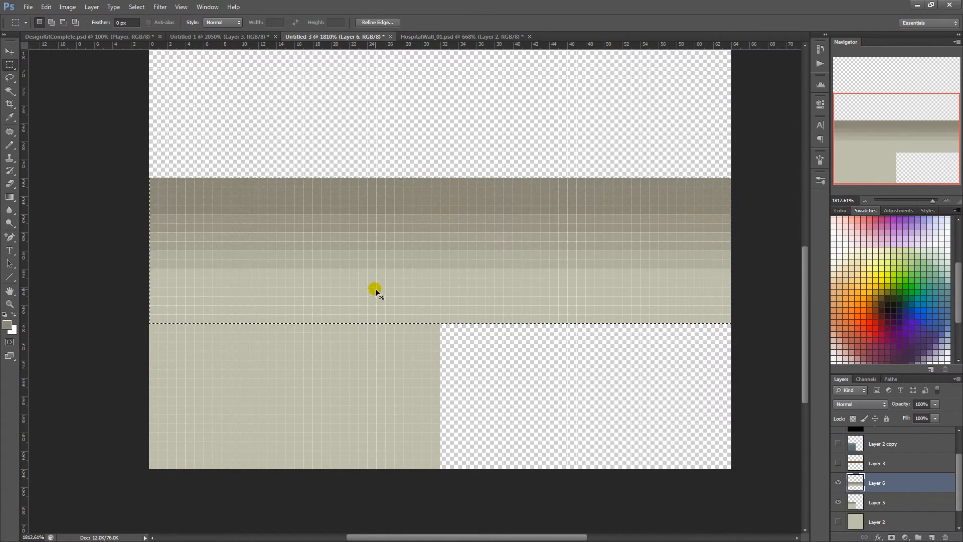
Step: Paste the shaded strip into HospitalWall_01.psd, seat it above the beige wall and duplicate it across the full canvas width
left_click(405, 39)
key("ctrl+v")
key("ctrl+t")
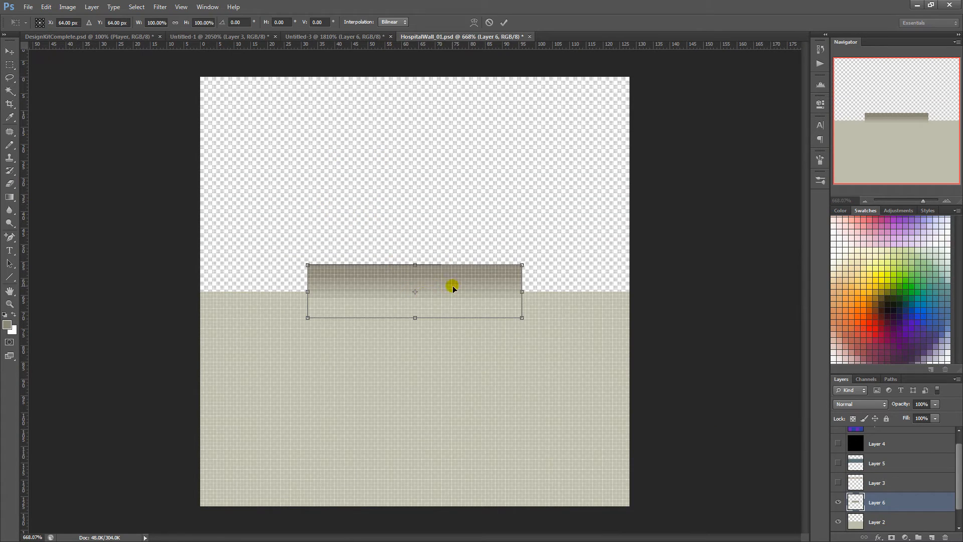
left_click_drag(452, 282, 537, 301)
key("Return")
key("ctrl+j")
key("ctrl+t")
key("Escape")
key("ctrl+z")
Step: Show the brown trim layer and move the trim down so it sits directly on the shaded strip
left_click(838, 484)
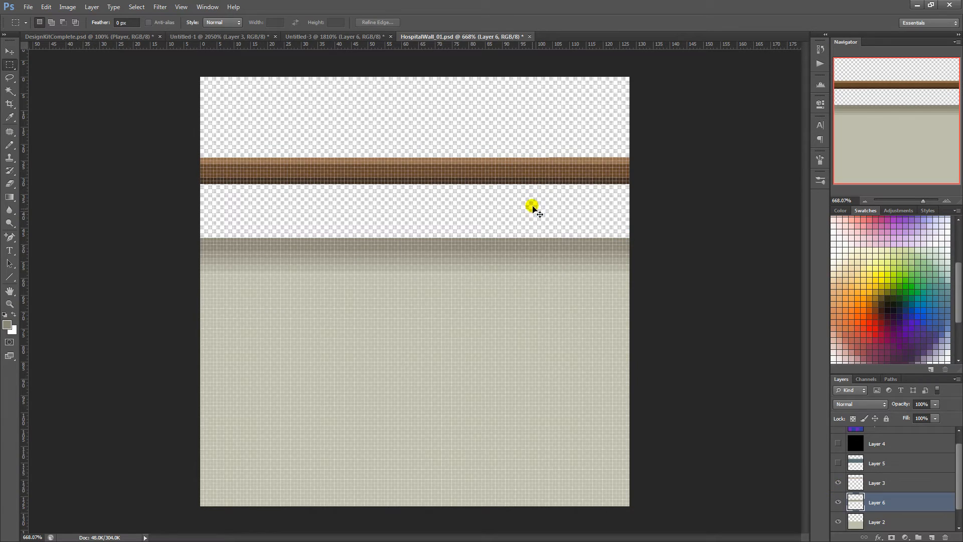
key("ctrl+t")
key("Escape")
left_click(880, 484)
key("ctrl+t")
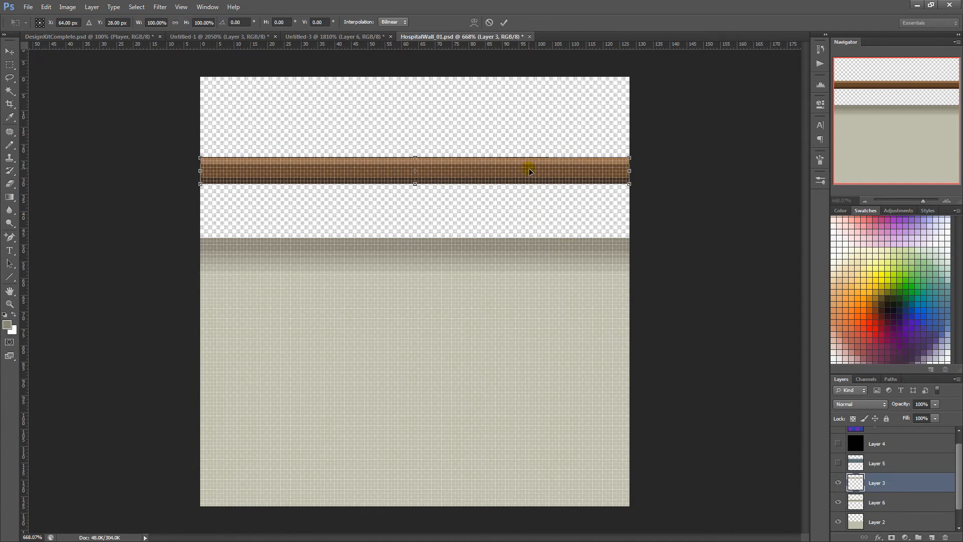
left_click_drag(529, 168, 532, 222)
key("Return")
Step: Show the slate-blue band layer and move the band up so it rests on the brown trim
left_click(838, 463)
left_click(906, 466)
key("ctrl+t")
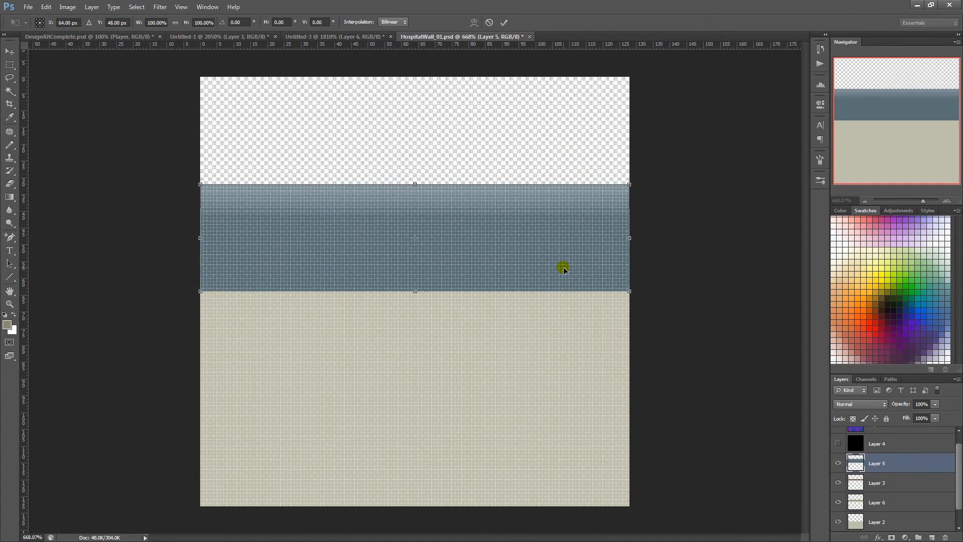
left_click_drag(565, 271, 561, 192)
key("Return")
Step: Pick a light foreground colour from the band's slate blue and draw a 1 px highlight along the band's upper edge
scroll(533, 278, "down", 3)
left_click_drag(533, 277, 610, 361)
scroll(373, 258, "up", 2)
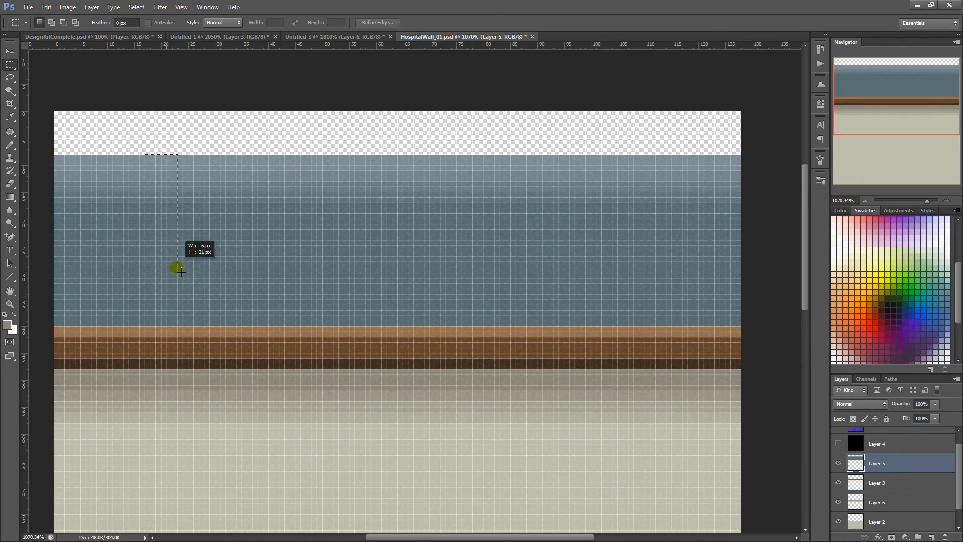
left_click_drag(176, 267, 187, 325)
left_click(168, 311)
left_click(7, 325)
left_click(106, 159)
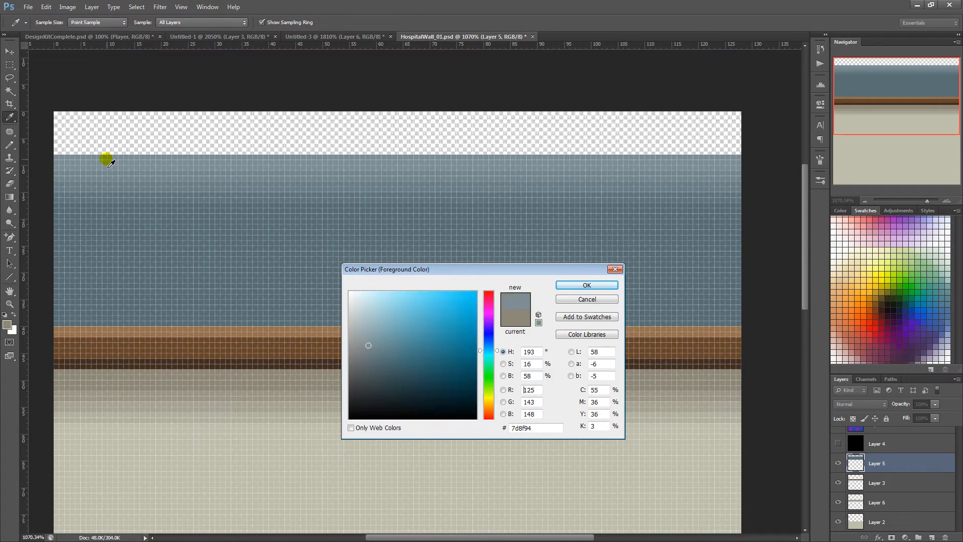
left_click(587, 285)
key("b")
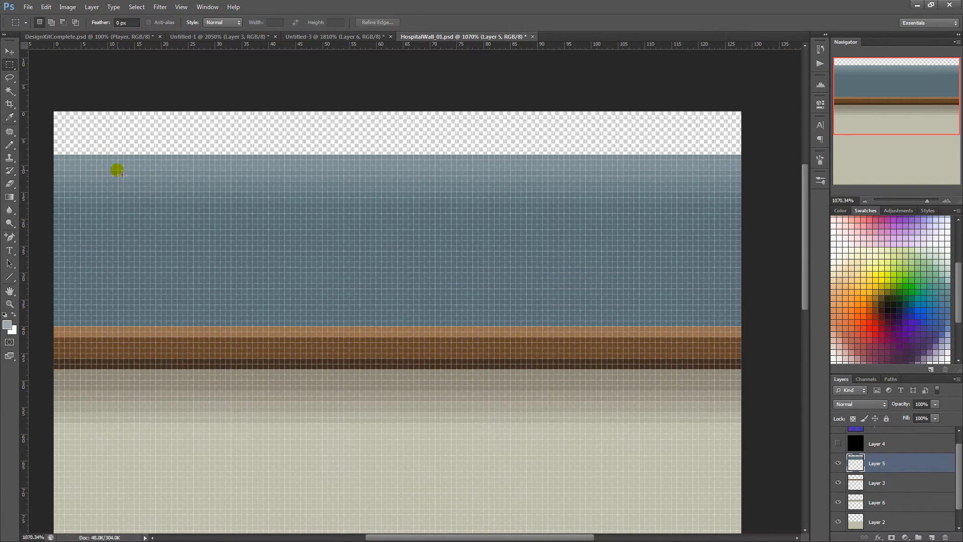
mouse_move(55, 156)
left_mouse_down()
mouse_move(101, 151)
mouse_move(754, 282)
left_mouse_up()
Step: Move the brown trim to the canvas's upper edge, directly above the slate-blue band
scroll(631, 287, "down", 10)
scroll(291, 221, "up", 5)
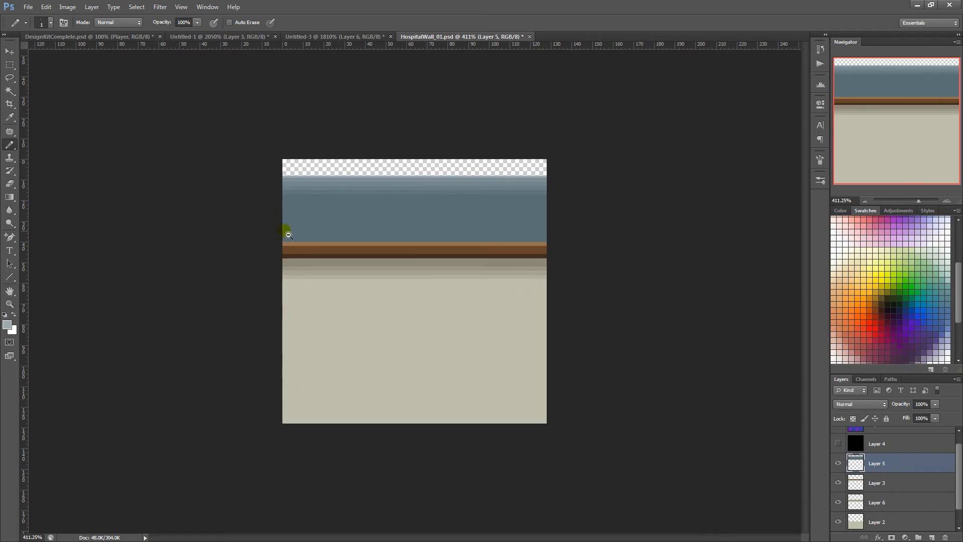
left_click(889, 484)
key("ctrl+t")
left_click_drag(497, 252, 497, 170)
key("Return")
Step: Lower the slate-blue band onto the shaded strip, then lower the brown trim onto the band's upper edge
left_click(894, 465)
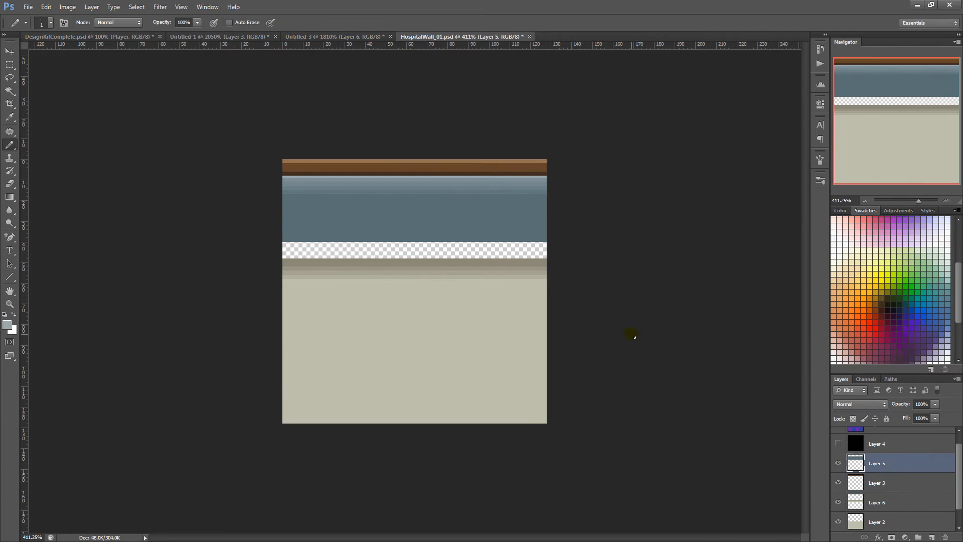
key("ctrl+t")
left_click_drag(501, 213, 501, 230)
key("Return")
left_click(830, 479)
key("ctrl+t")
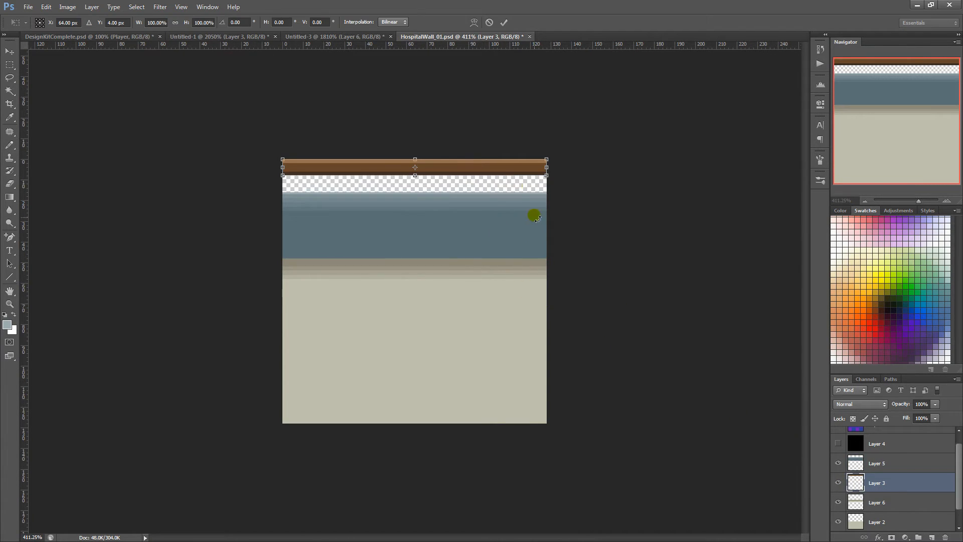
left_click_drag(507, 165, 505, 182)
key("Return")
Step: Duplicate the brown trim layer and move the copy directly above the original, filling the gap at the canvas's upper edge
scroll(581, 285, "up", 1)
scroll(581, 284, "up", 1)
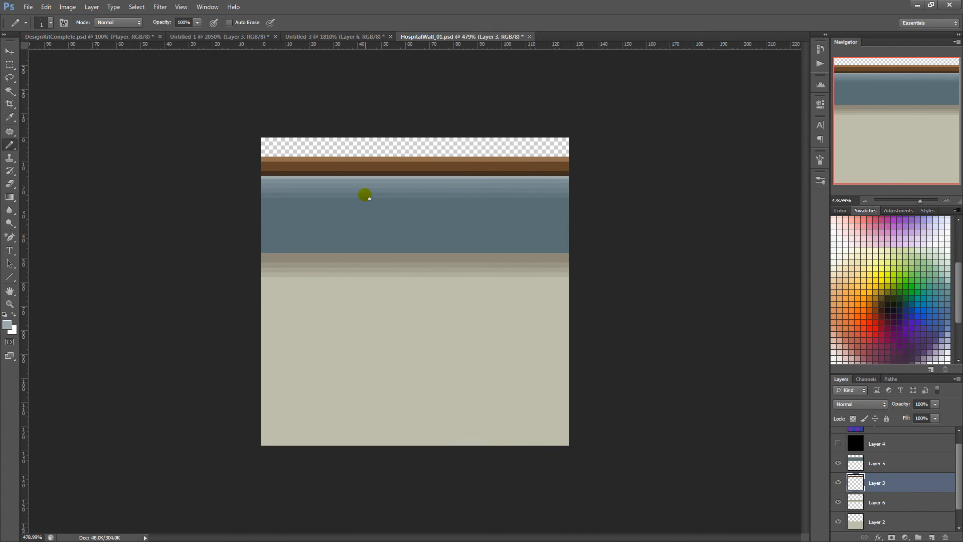
key("ctrl+j")
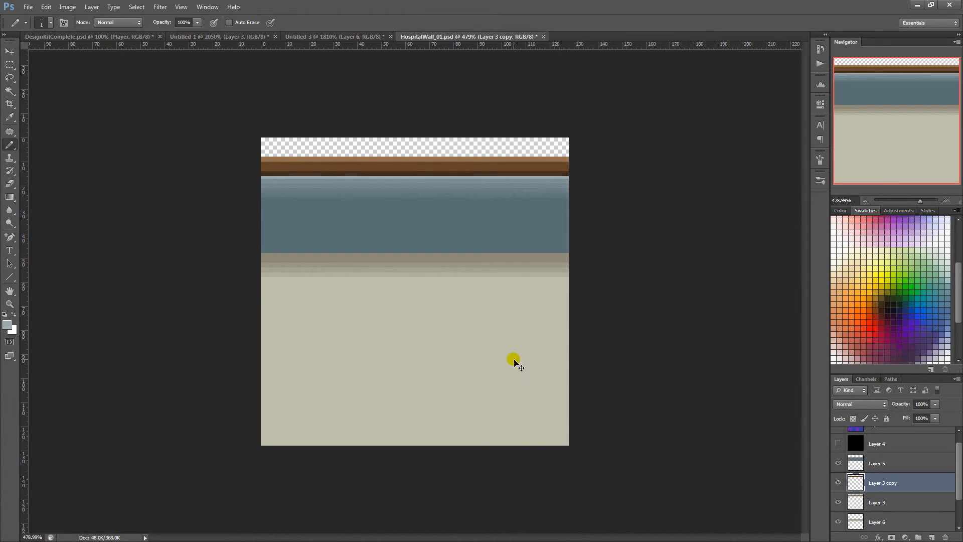
key("ctrl+t")
left_click_drag(482, 165, 482, 146)
key("Return")
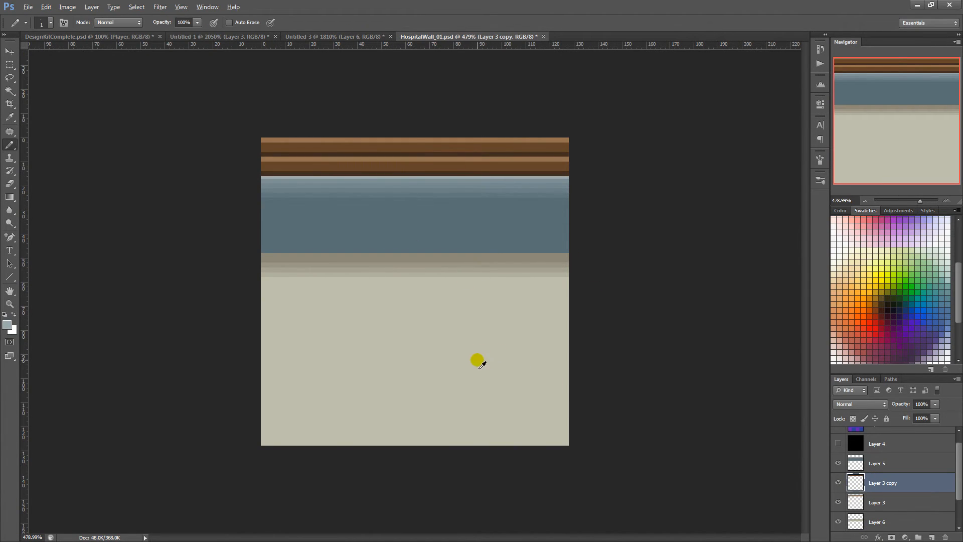
Step: On a new layer, fill the trim copy's outline with the wall's beige and lower the layer opacity to about 54%
key("ctrl+shift+alt+n")
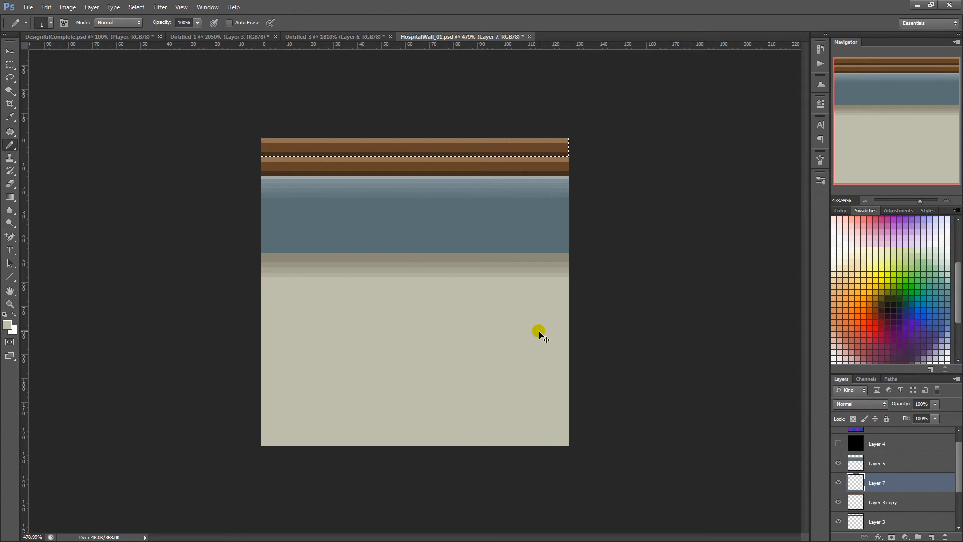
key("alt+BackSpace")
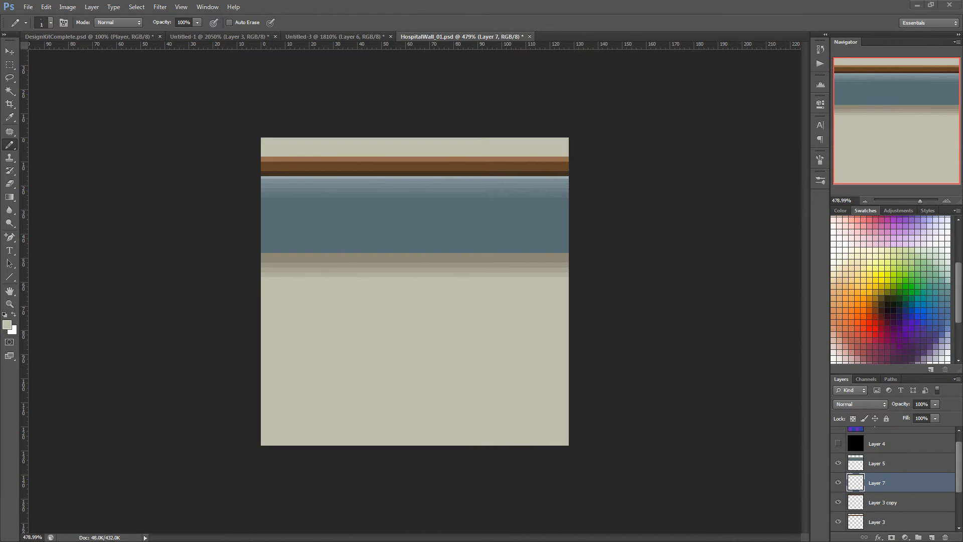
left_click(936, 405)
left_click_drag(937, 416, 913, 418)
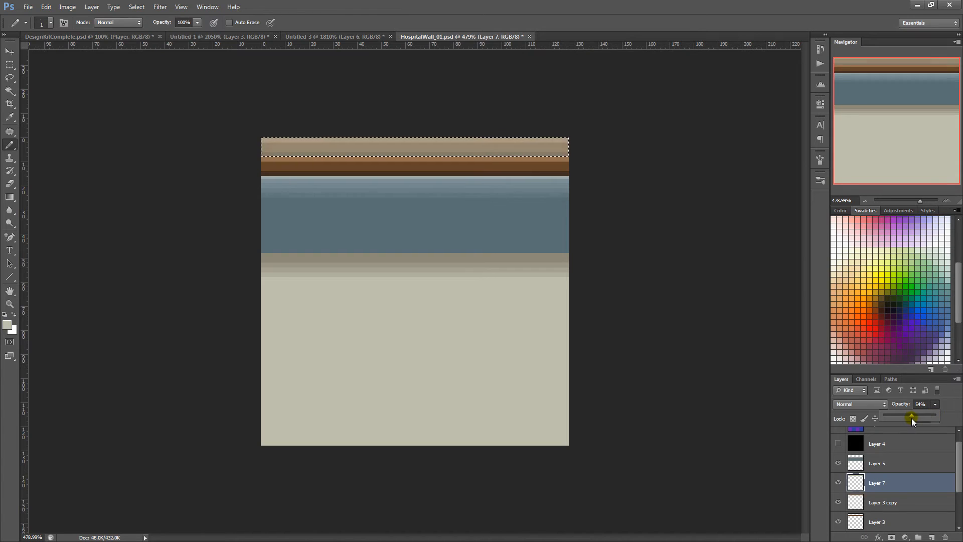
left_click(899, 407)
Step: Compare the trim copy with and without its beige overlay, and convert the trim copy to greyscale with Black & White
left_click(890, 504)
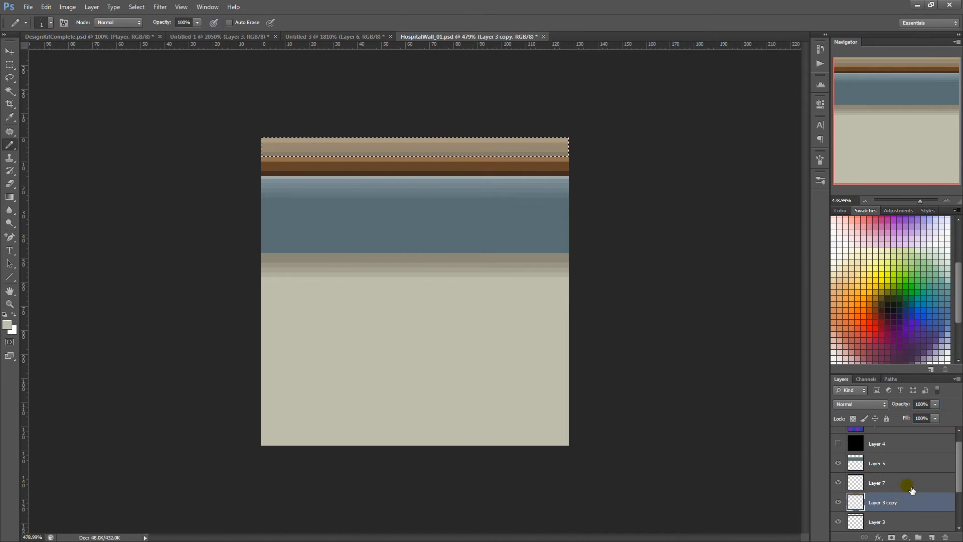
left_click(839, 483)
left_click(839, 483)
left_click(840, 503)
left_click(840, 502)
key("ctrl+alt+shift+b")
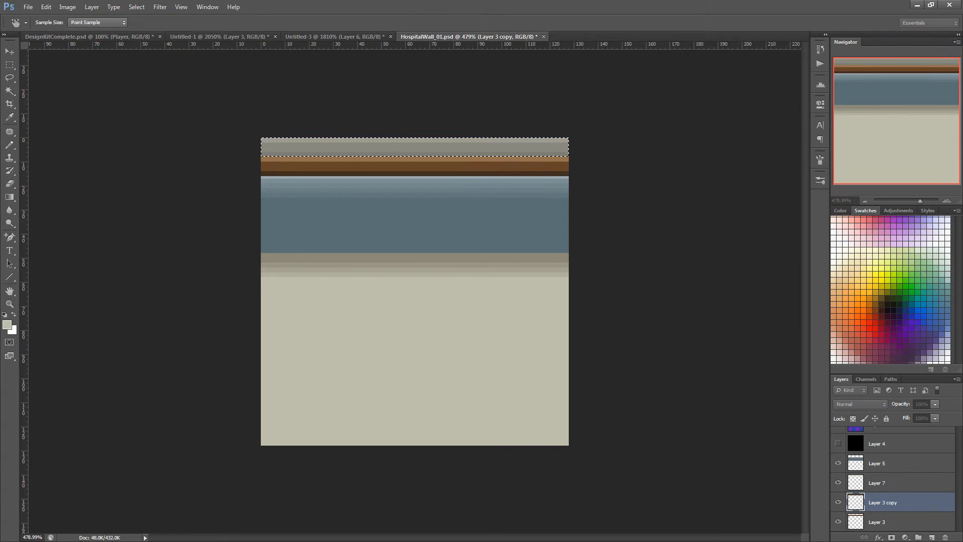
left_click(709, 290)
Step: Set the beige fill layer's opacity to 100% and its blend mode to Overlay
left_click(893, 483)
left_click(935, 404)
left_click(958, 417)
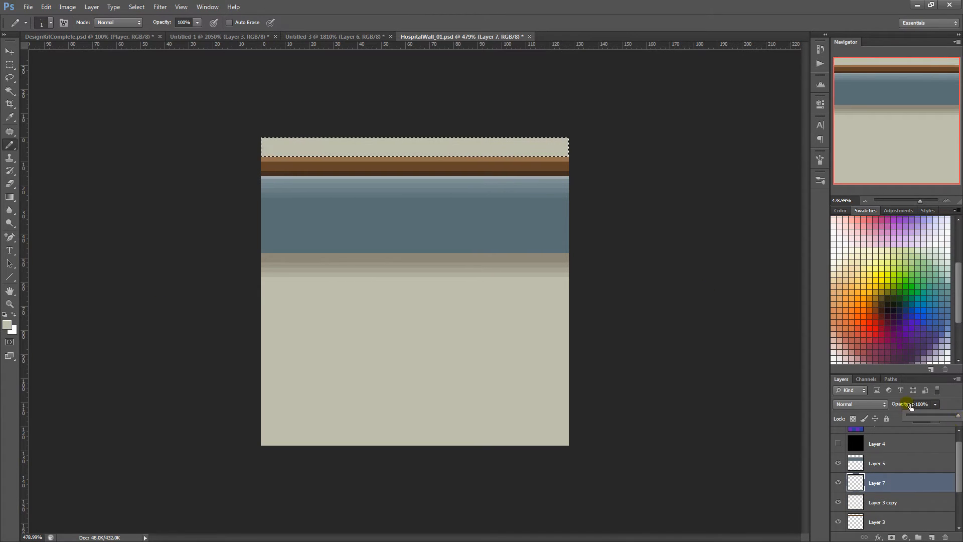
left_click(860, 405)
left_click(853, 267)
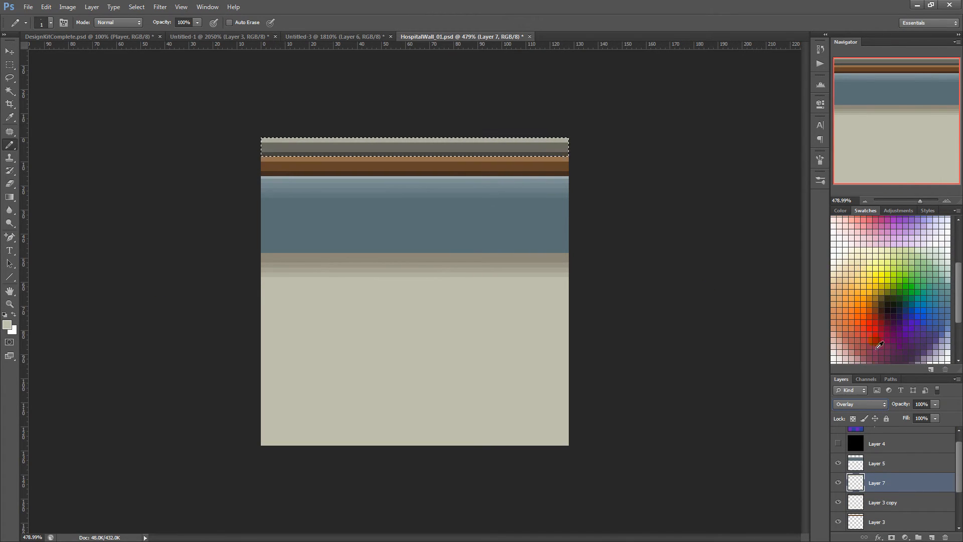
Step: Hide the beige overlay layer and try lightening the greyscale trim copy with Hue/Saturation
left_click(882, 507)
left_click(839, 482)
key("ctrl+u")
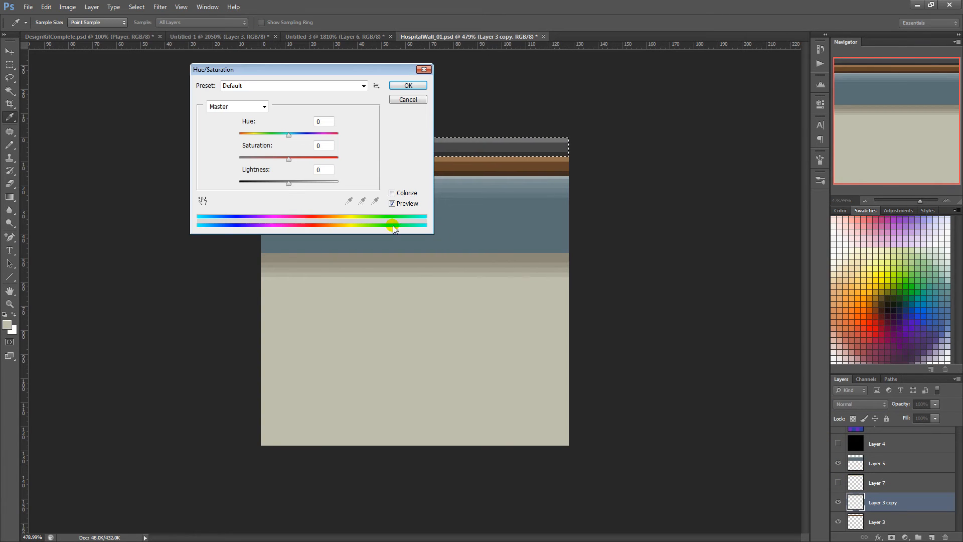
left_click_drag(288, 183, 302, 185)
left_click(401, 99)
Step: Raise the greyscale trim copy's brightness to 150 and increase its contrast with Brightness/Contrast
left_click(62, 7)
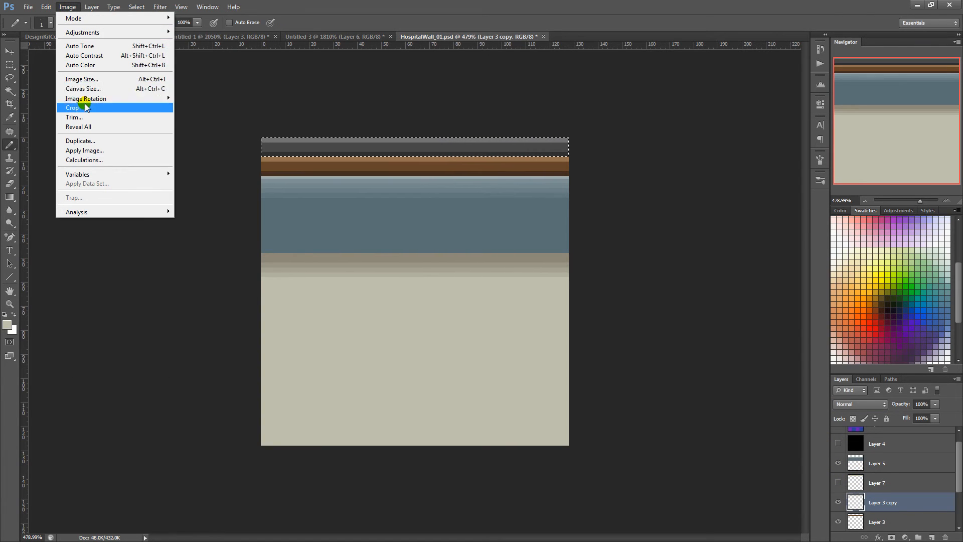
left_click(82, 33)
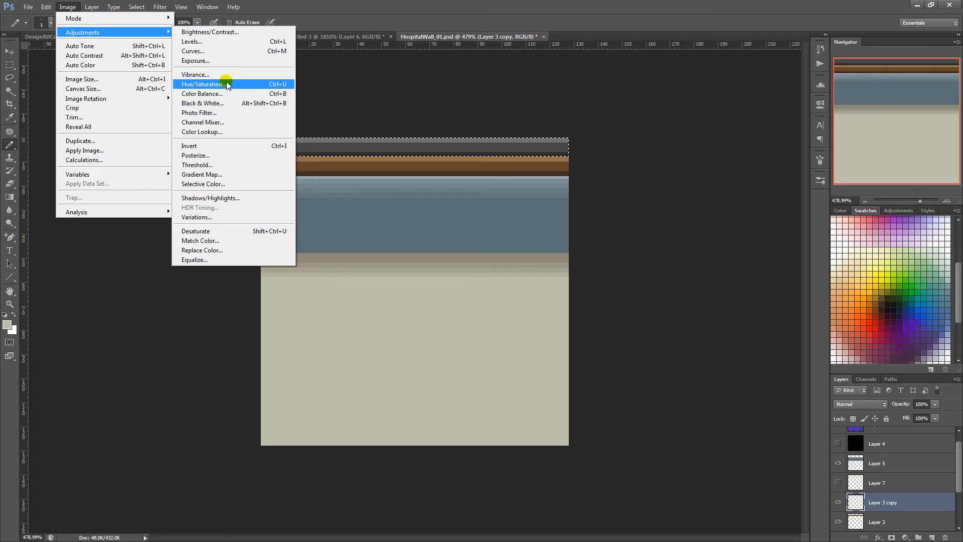
left_click(217, 33)
left_click_drag(204, 164, 242, 165)
left_click_drag(204, 188, 276, 164)
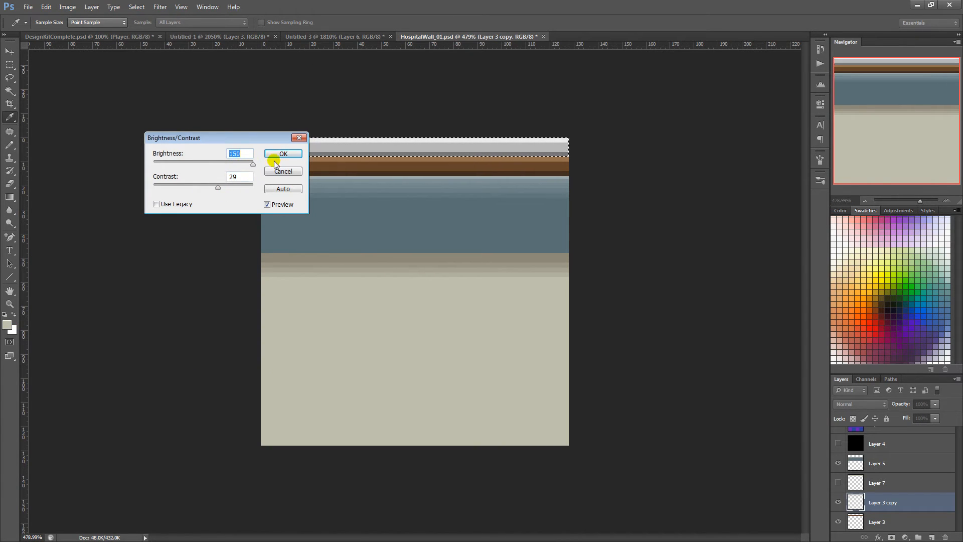
left_click_drag(224, 192, 276, 178)
left_click(282, 158)
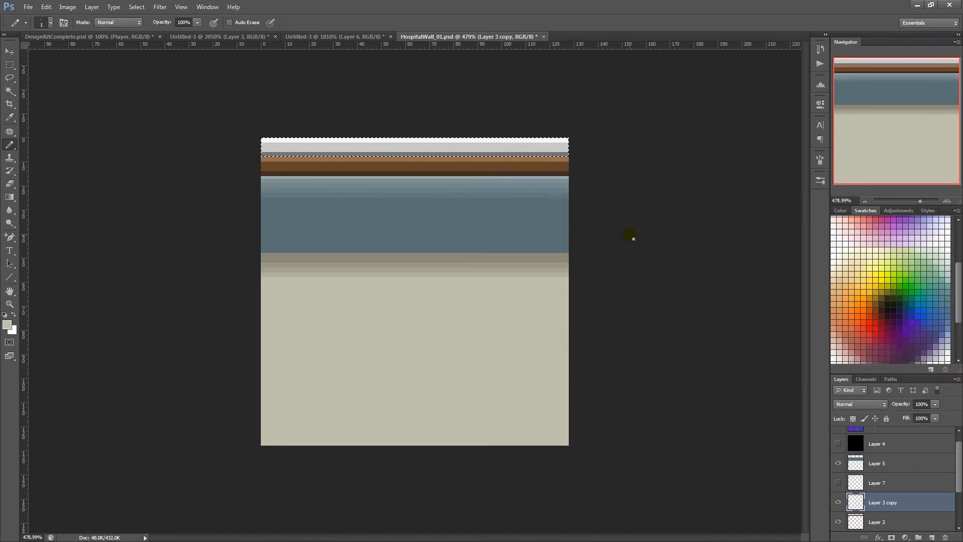
Step: Show the beige overlay, merge it into the trim copy, and flip the trim copy vertically
left_click(857, 487)
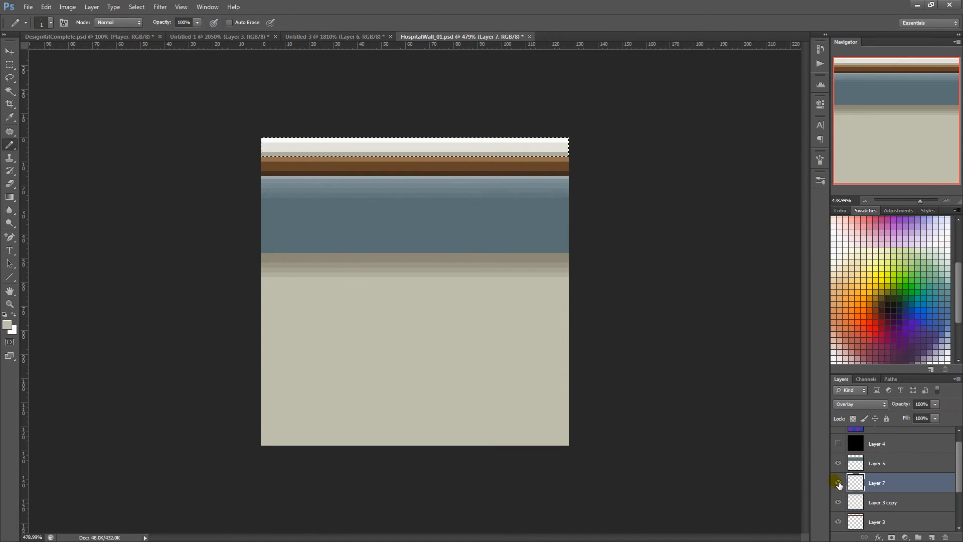
key("ctrl+e")
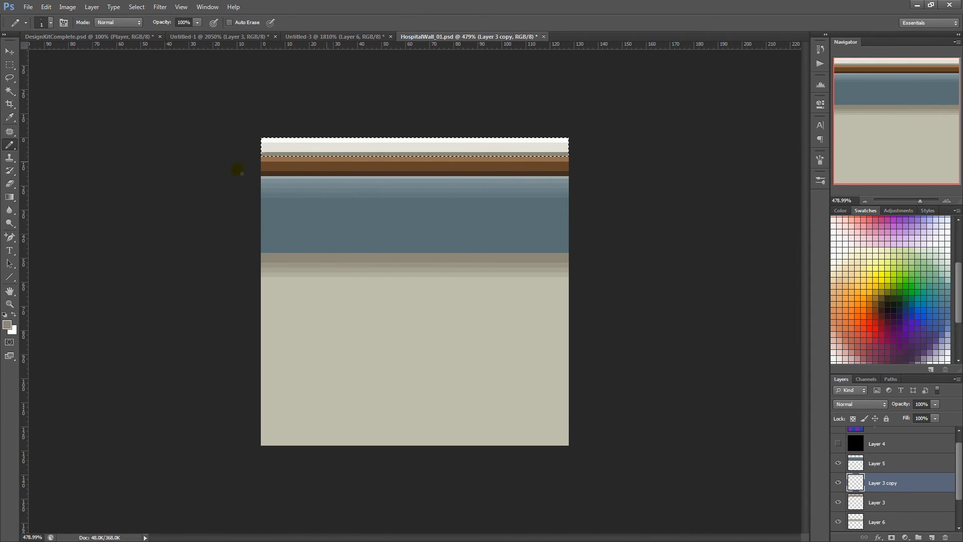
scroll(239, 162, "up", 1)
scroll(201, 155, "down", 1)
key("ctrl+t")
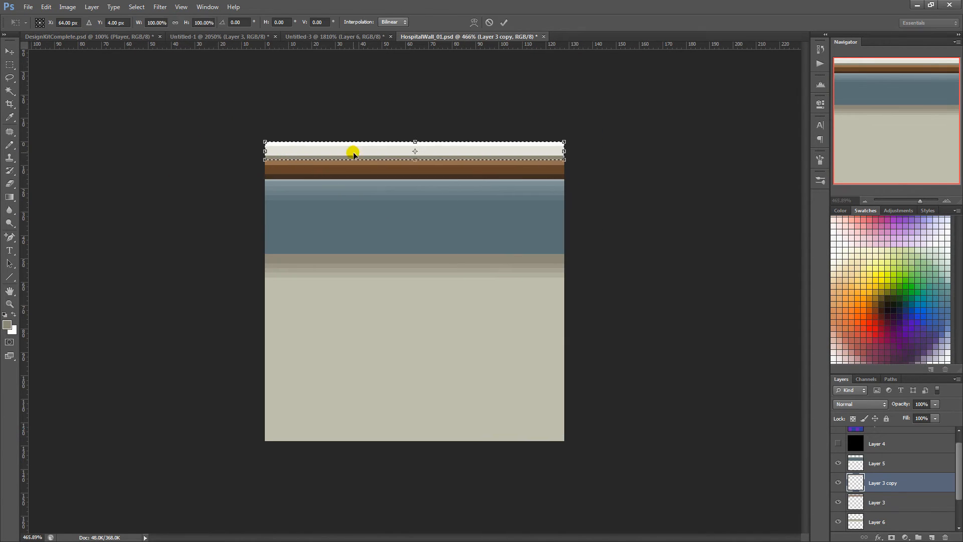
right_click(354, 154)
left_click(390, 314)
key("Return")
Step: Load the trim copy's outline as a selection and repaint its near-white rows with the wall's beige
scroll(276, 146, "up", 1)
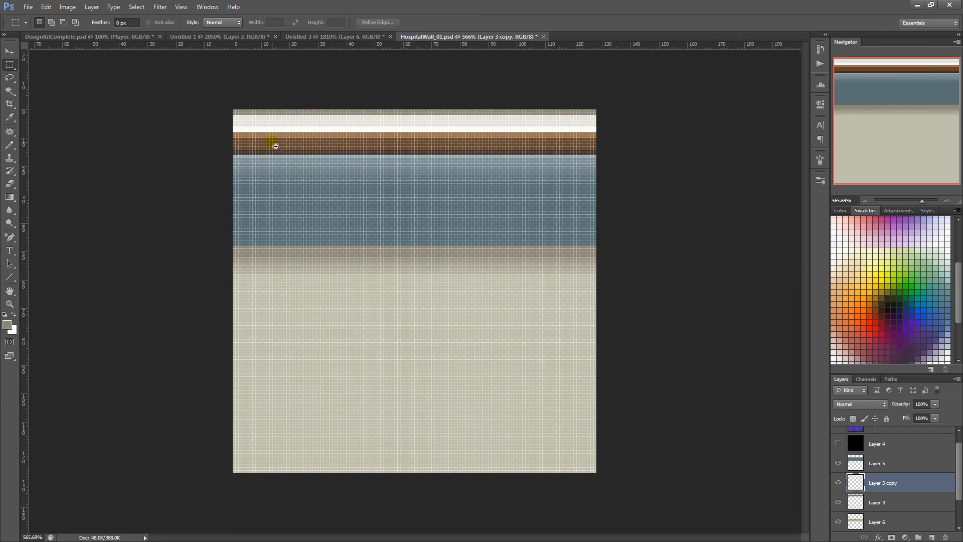
left_click(280, 122, "alt")
left_click(862, 485, "ctrl")
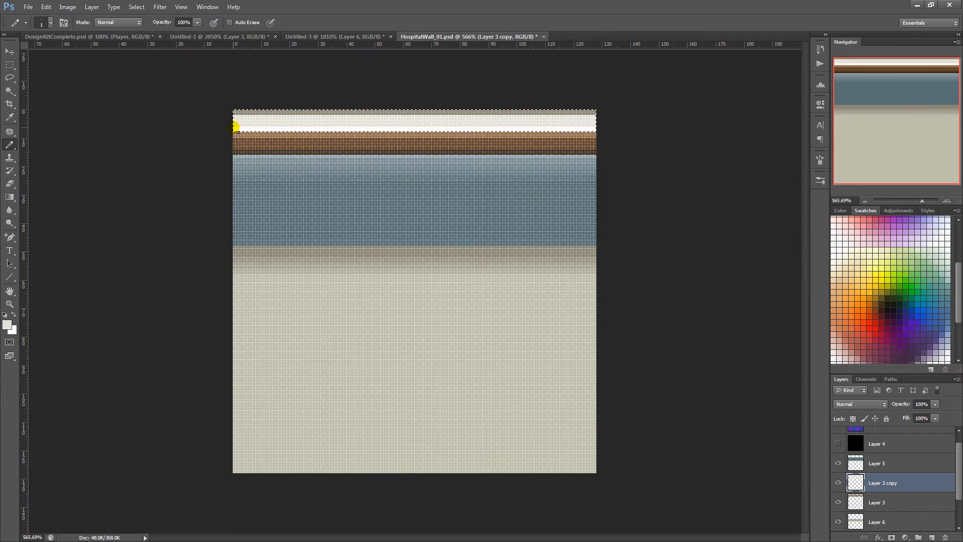
scroll(346, 134, "down", 3)
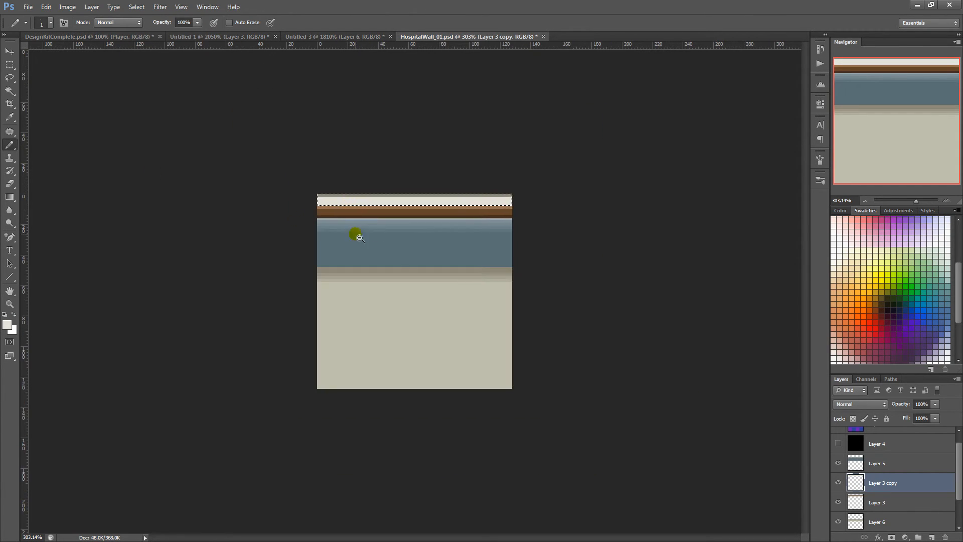
scroll(354, 234, "up", 1)
left_click(341, 286, "alt")
mouse_move(296, 177)
left_mouse_down()
mouse_move(555, 174)
mouse_move(298, 187)
mouse_move(558, 177)
mouse_move(290, 189)
mouse_move(542, 188)
mouse_move(314, 179)
left_mouse_up()
left_click(313, 176, "alt")
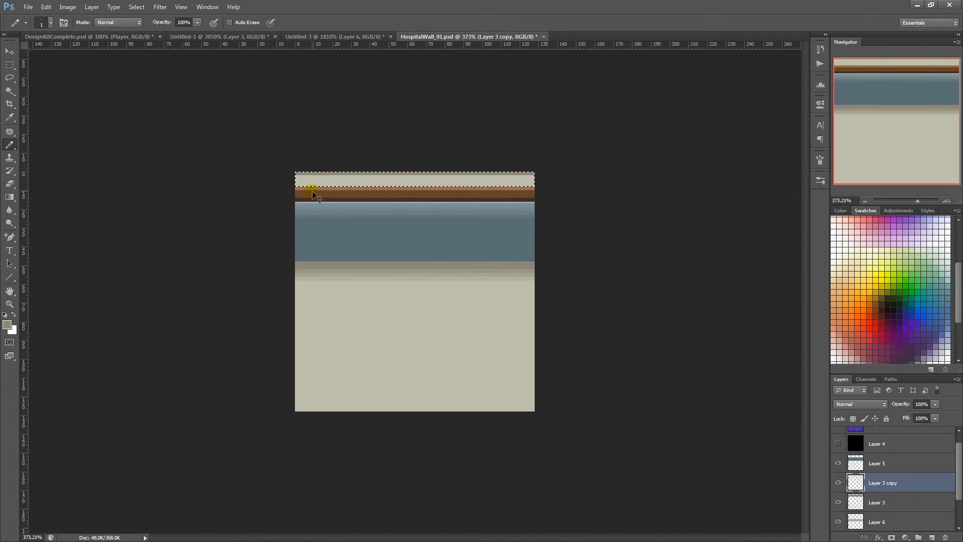
Step: On a new layer, paint darker beige shading over the trim's upper rows and set the layer opacity to 50%
key("ctrl+shift+alt+n")
scroll(303, 190, "up", 3)
mouse_move(155, 189)
left_mouse_down()
mouse_move(660, 183)
mouse_move(428, 189)
mouse_move(693, 208)
mouse_move(109, 222)
left_mouse_up()
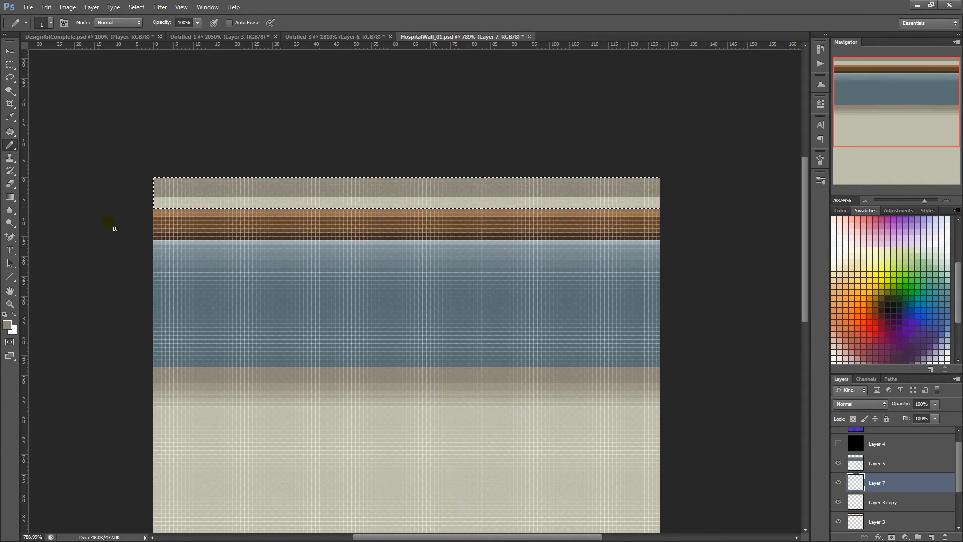
left_click(922, 404)
type("50")
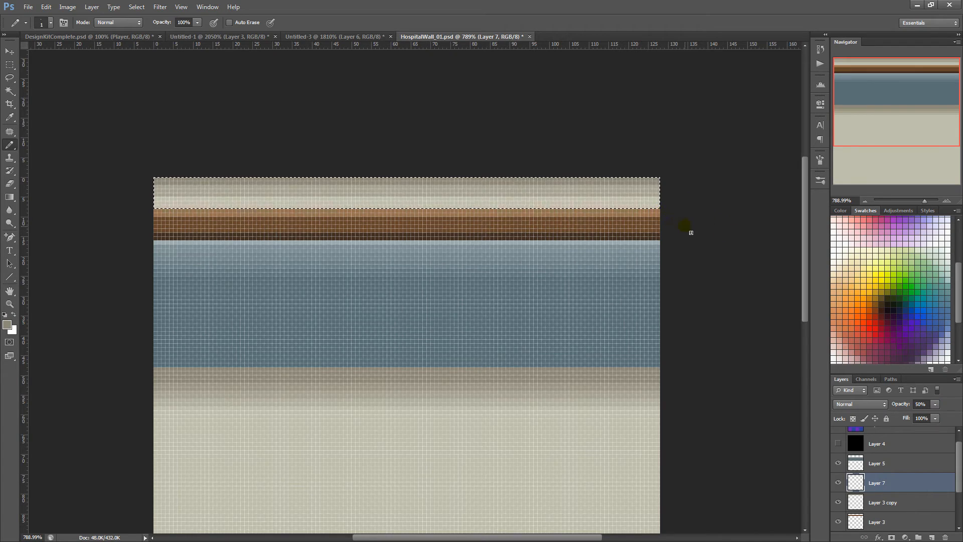
Step: Deselect, set the shading layer's opacity to 75%, and merge it down into the trim copy
type("m")
scroll(667, 228, "down", 4)
scroll(619, 200, "up", 3)
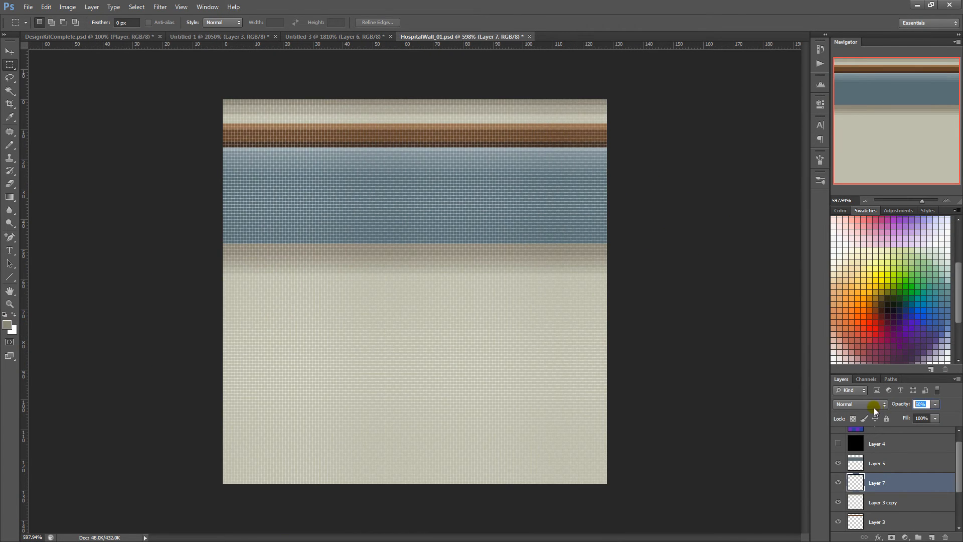
type("75")
key("Return")
key("ctrl+e")
key("b")
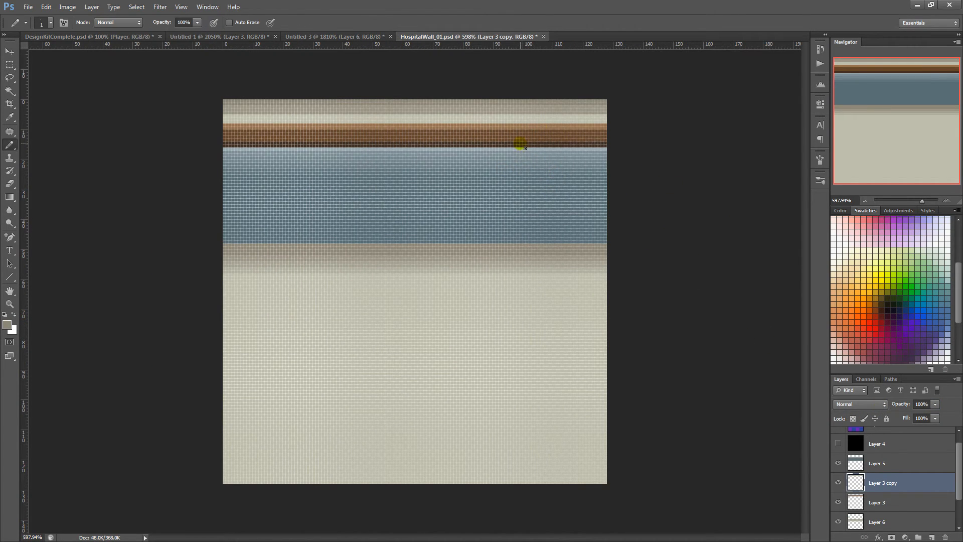
Step: Add a new layer and sample the darker beige from the trim's upper rows as the foreground colour
scroll(235, 92, "up", 1)
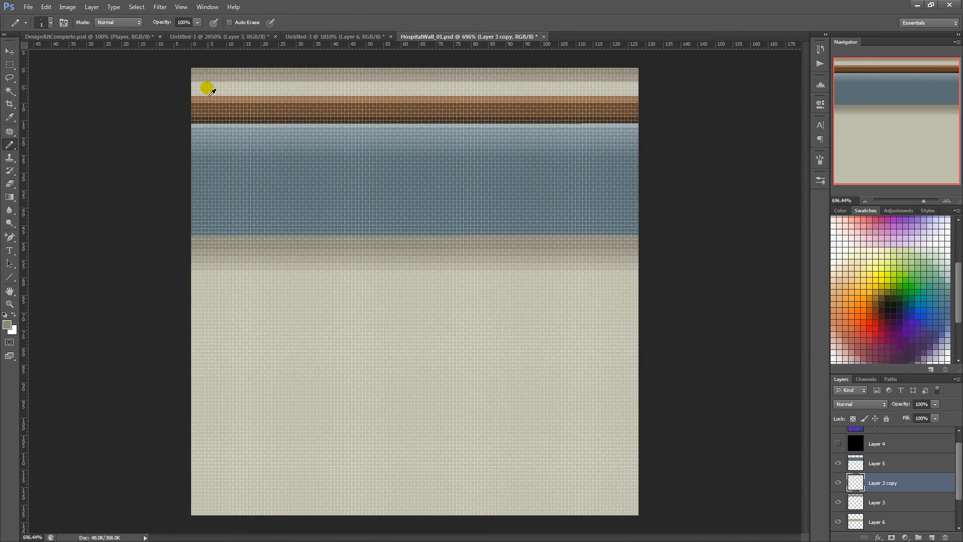
key("ctrl+shift+n")
key("Return")
left_click(7, 326)
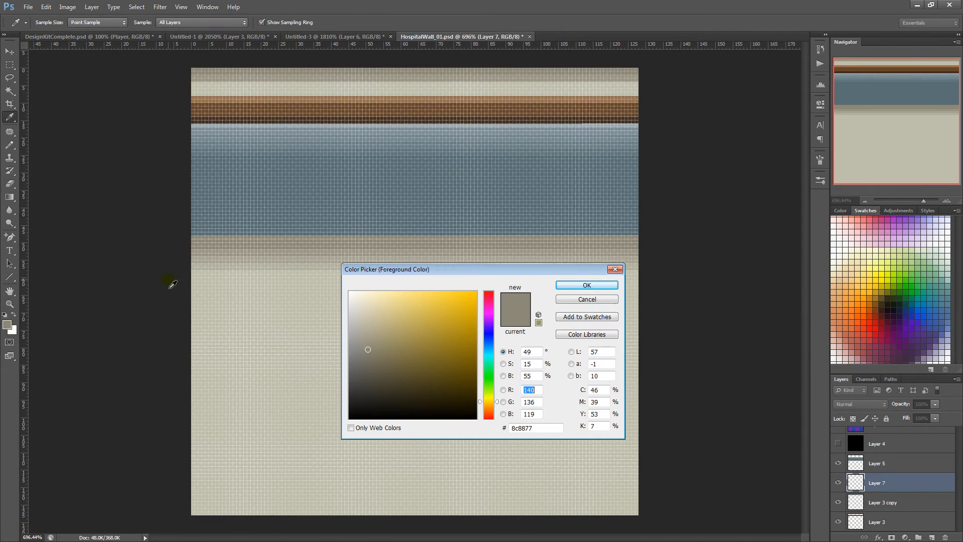
left_click(333, 81)
left_click(335, 74)
left_click(335, 79)
left_click(586, 286)
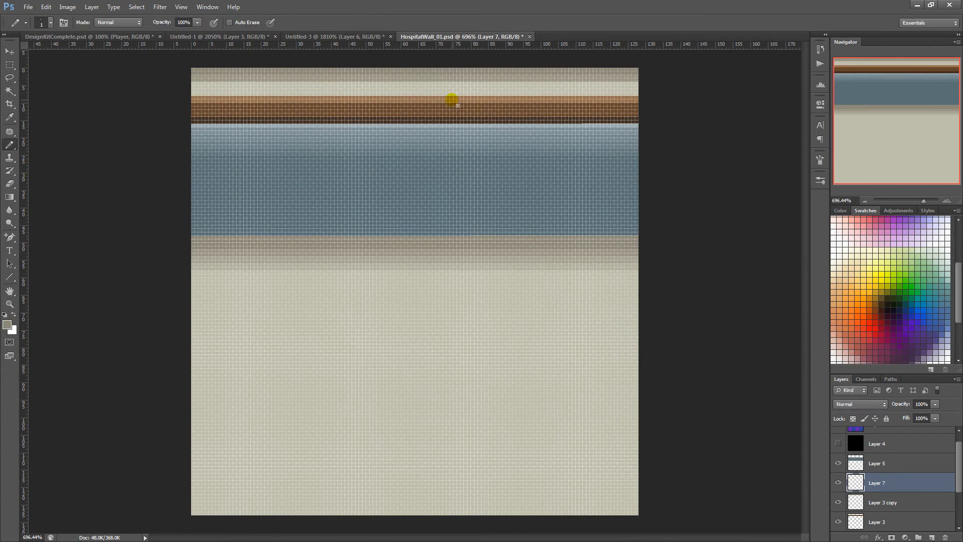
Step: Paint a dark beige line along the trim's bottom edge and a light beige band across the rows above it
scroll(449, 102, "down", 6)
scroll(297, 179, "up", 6)
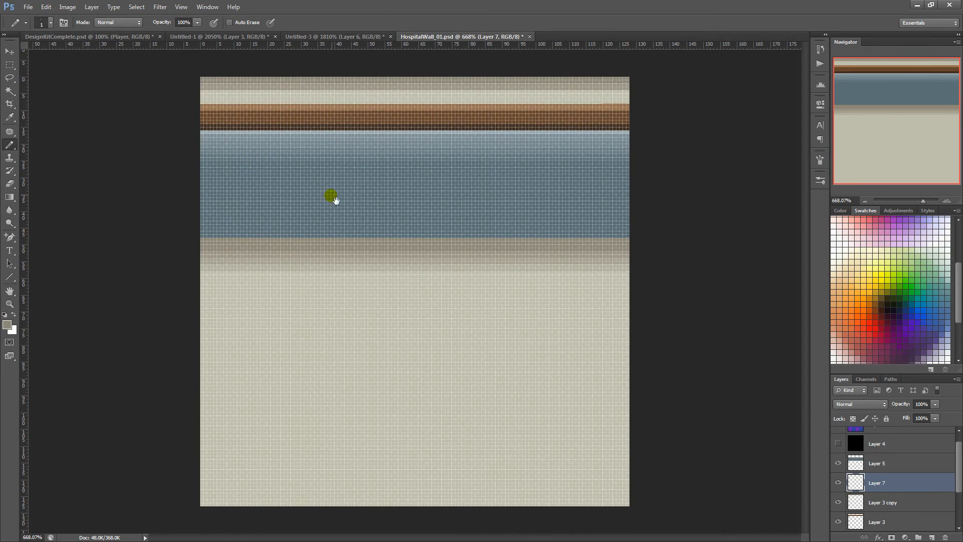
scroll(296, 140, "up", 1)
scroll(255, 108, "down", 2)
mouse_move(243, 100)
left_mouse_down()
mouse_move(621, 100)
mouse_move(211, 104)
mouse_move(621, 87)
left_mouse_up()
mouse_move(563, 109)
left_mouse_down()
mouse_move(209, 110)
mouse_move(618, 101)
mouse_move(196, 118)
mouse_move(641, 77)
mouse_move(210, 104)
mouse_move(627, 118)
mouse_move(183, 135)
left_mouse_up()
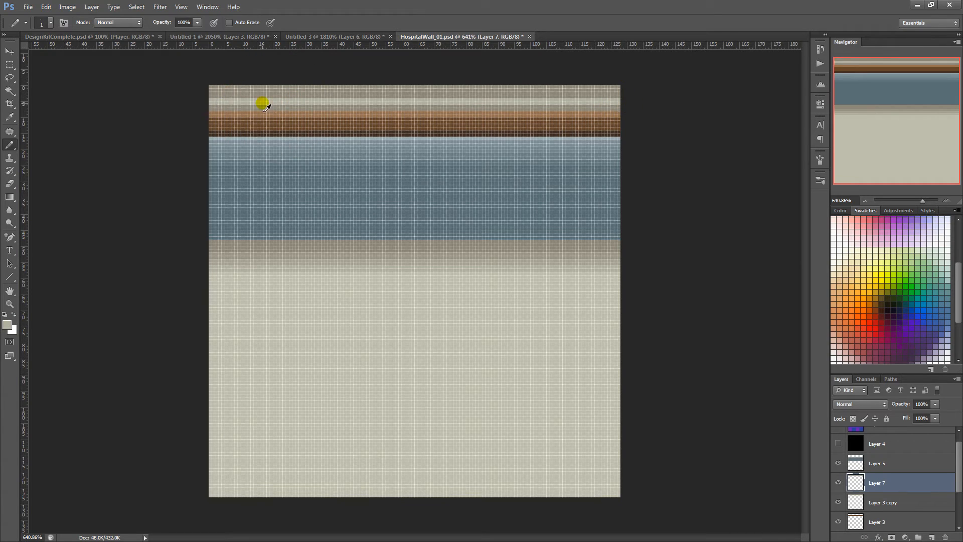
Step: Paint light beige rows through the trim's upper dark band, leaving a thin dark line between two light bands
mouse_move(210, 92)
left_mouse_down()
mouse_move(538, 93)
mouse_move(200, 96)
left_mouse_up()
scroll(152, 136, "down", 5)
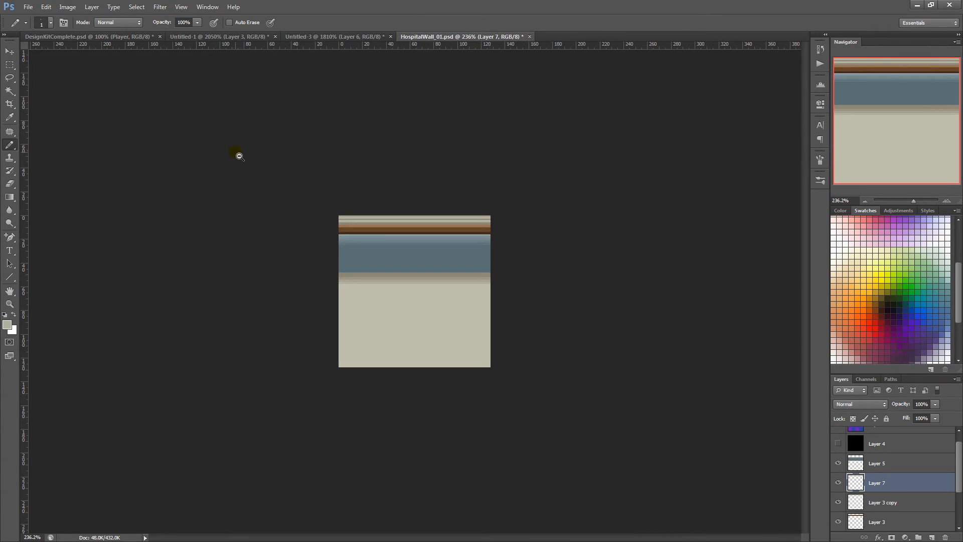
scroll(239, 156, "up", 6)
mouse_move(82, 131)
left_mouse_down()
mouse_move(602, 115)
mouse_move(715, 131)
mouse_move(430, 133)
mouse_move(59, 153)
left_mouse_up()
left_click(698, 134, "alt")
scroll(235, 183, "down", 5)
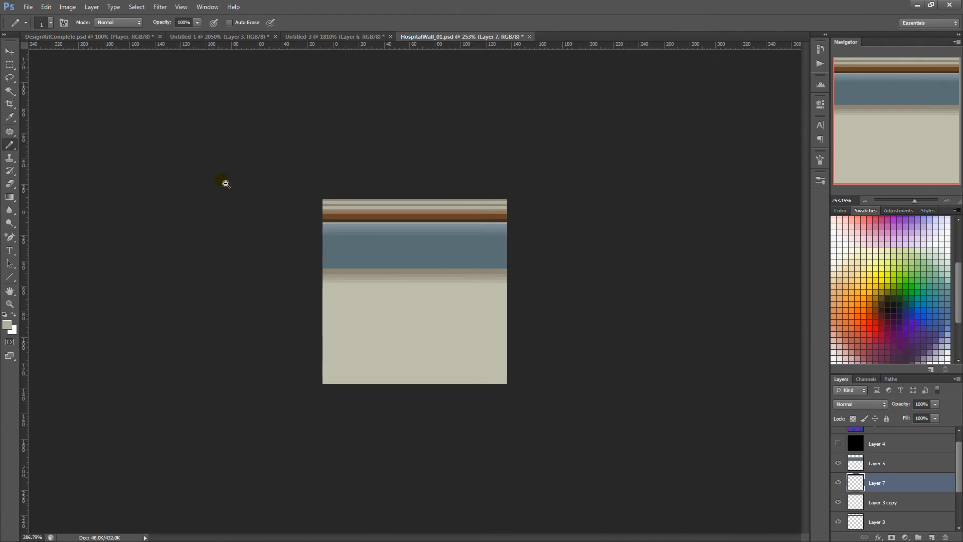
scroll(230, 194, "up", 6)
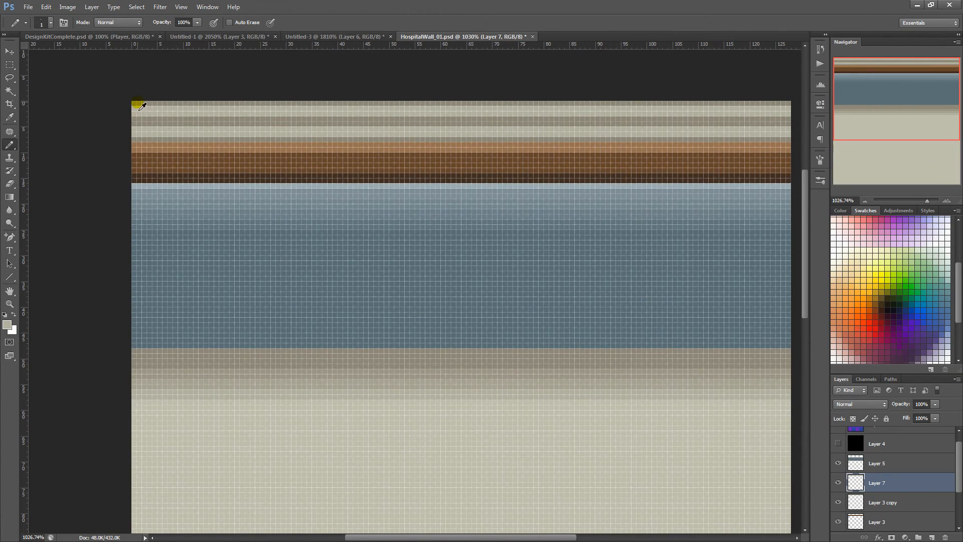
mouse_move(142, 106)
left_mouse_down()
mouse_move(644, 84)
mouse_move(755, 112)
mouse_move(178, 137)
mouse_move(213, 126)
mouse_move(325, 137)
left_mouse_up()
left_click(755, 112, "alt")
Step: Set the foreground colour's brightness to 45% and paint the trim's middle dividing line with it
left_click(7, 325)
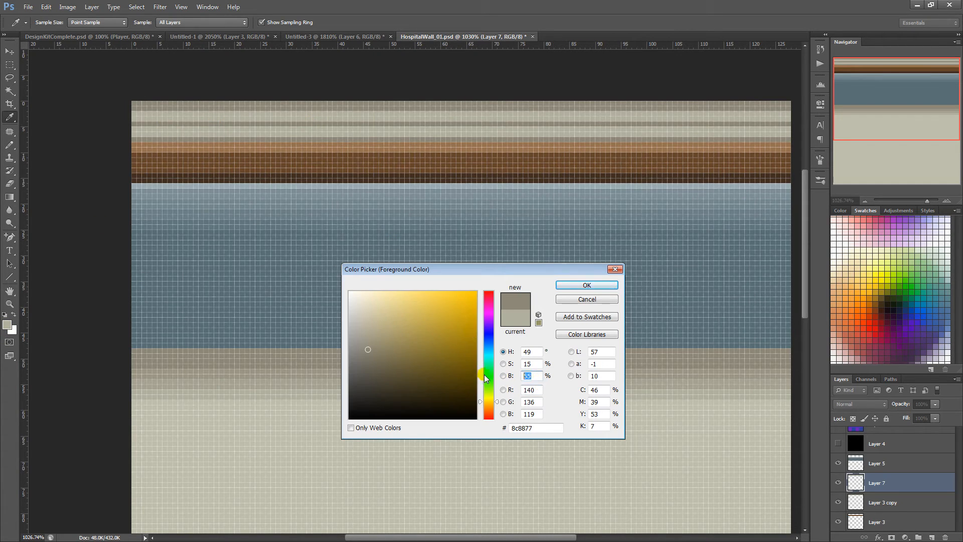
type("45")
key("Return")
left_click_drag(154, 124, 805, 143)
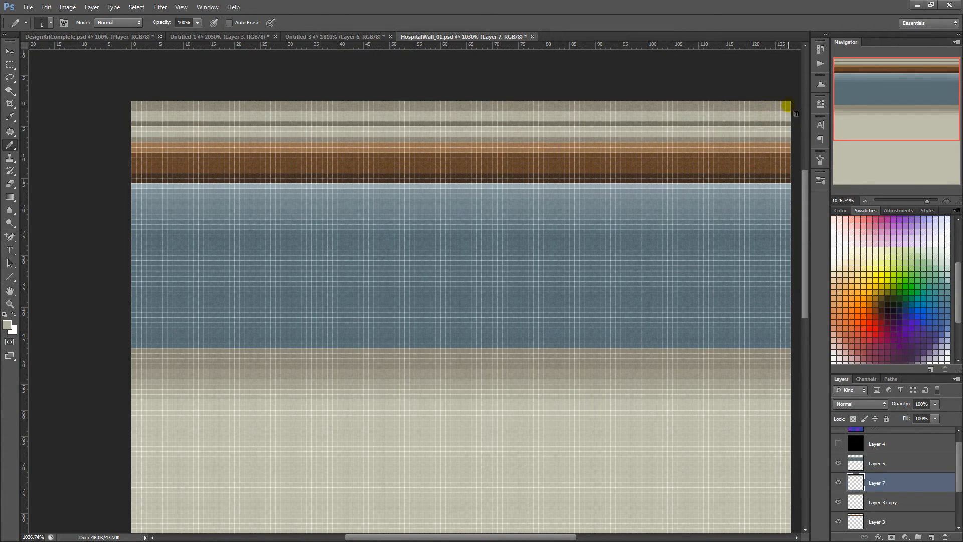
Step: Repaint the trim's second row light beige and draw darker lines along the trim's bottom and top edges
mouse_move(789, 106)
left_mouse_down()
mouse_move(551, 105)
mouse_move(99, 160)
left_mouse_up()
mouse_move(246, 181)
left_mouse_down()
mouse_move(191, 144)
mouse_move(324, 211)
mouse_move(220, 215)
left_mouse_up()
left_click_drag(71, 221, 676, 221)
left_click_drag(675, 187, 72, 188)
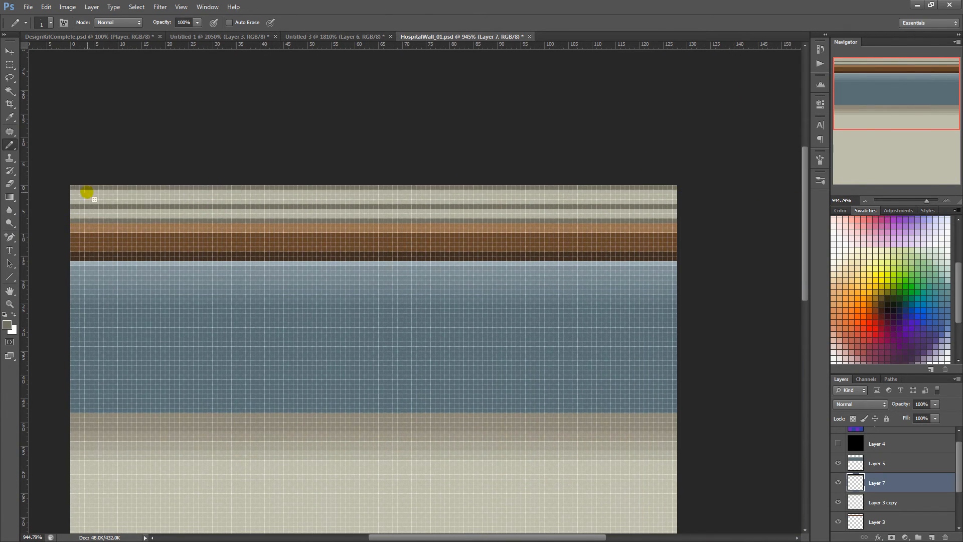
Step: On a new layer, paint the trim's top three rows with the wall's shadow colour and set the layer opacity to 75%
left_click_drag(261, 220, 184, 169)
mouse_move(220, 210)
left_mouse_down()
mouse_move(229, 222)
mouse_move(308, 161)
mouse_move(239, 228)
left_mouse_up()
left_click(164, 146, "alt")
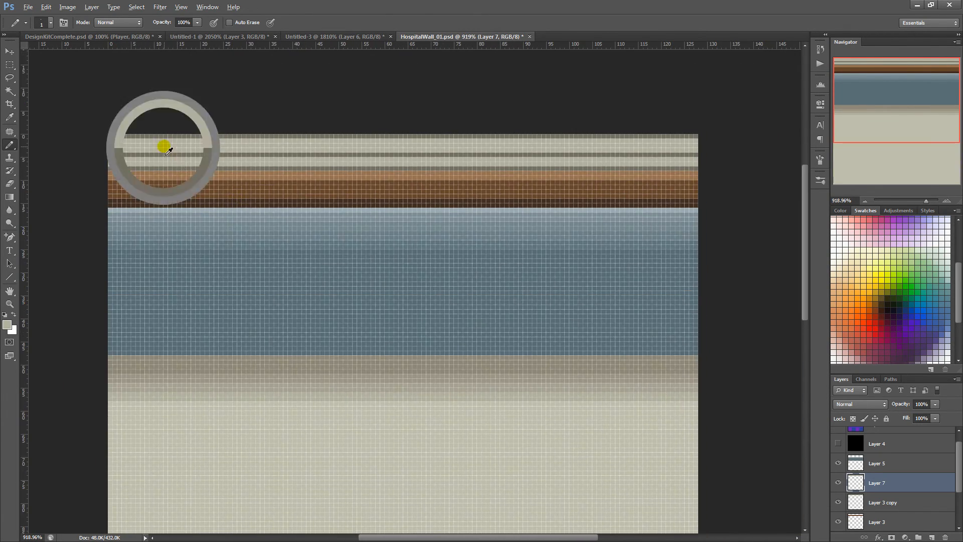
left_click(198, 361, "alt")
mouse_move(111, 136)
left_mouse_down()
mouse_move(446, 122)
mouse_move(637, 133)
mouse_move(114, 152)
left_mouse_up()
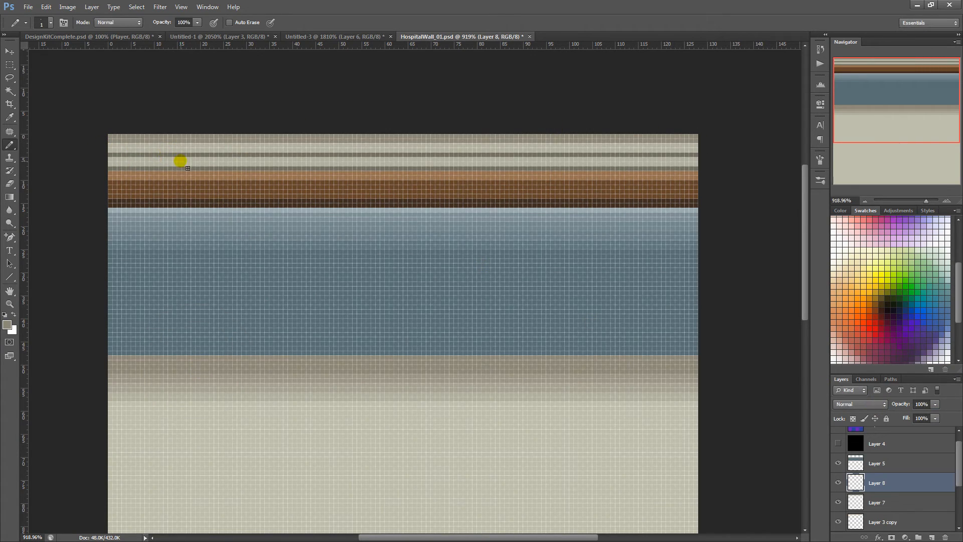
mouse_move(694, 146)
left_mouse_down()
mouse_move(137, 157)
mouse_move(108, 147)
left_mouse_up()
left_click(923, 404)
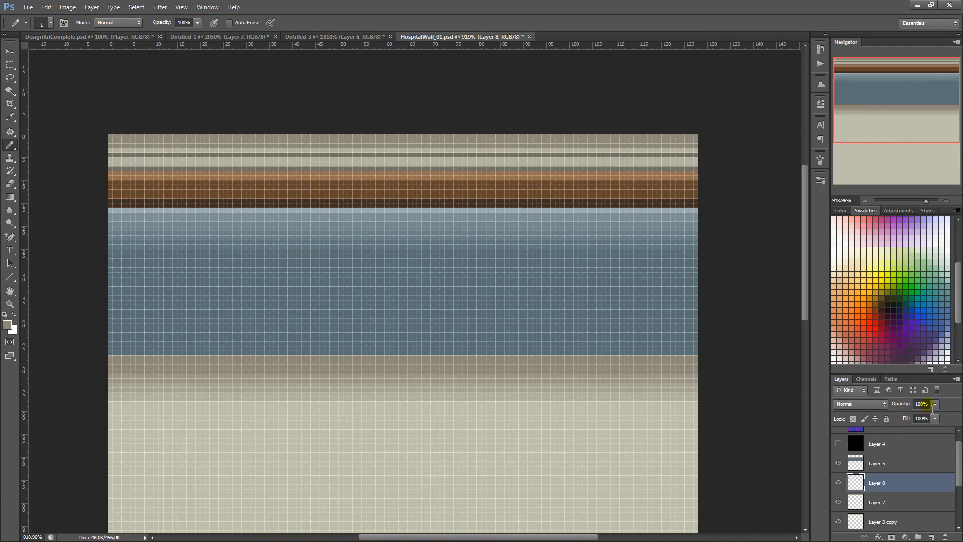
type("75")
Step: On Layer 7, touch up the rows under the shadow with light beige and check them by toggling the shadow layer
key("alt+bracketleft")
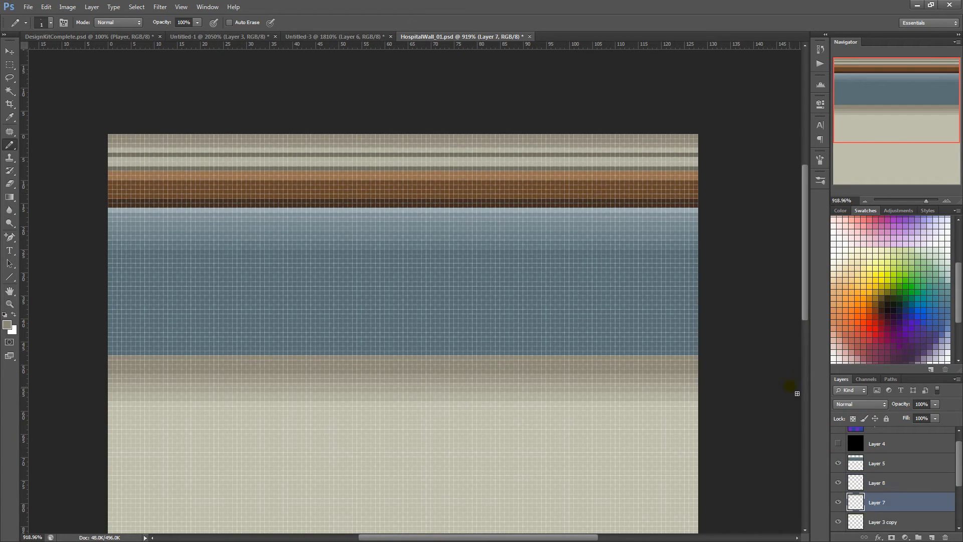
mouse_move(105, 151)
left_mouse_down()
mouse_move(678, 162)
mouse_move(181, 174)
mouse_move(107, 154)
left_mouse_up()
left_click(667, 151, "alt")
left_click_drag(107, 141, 700, 143)
left_click(840, 481)
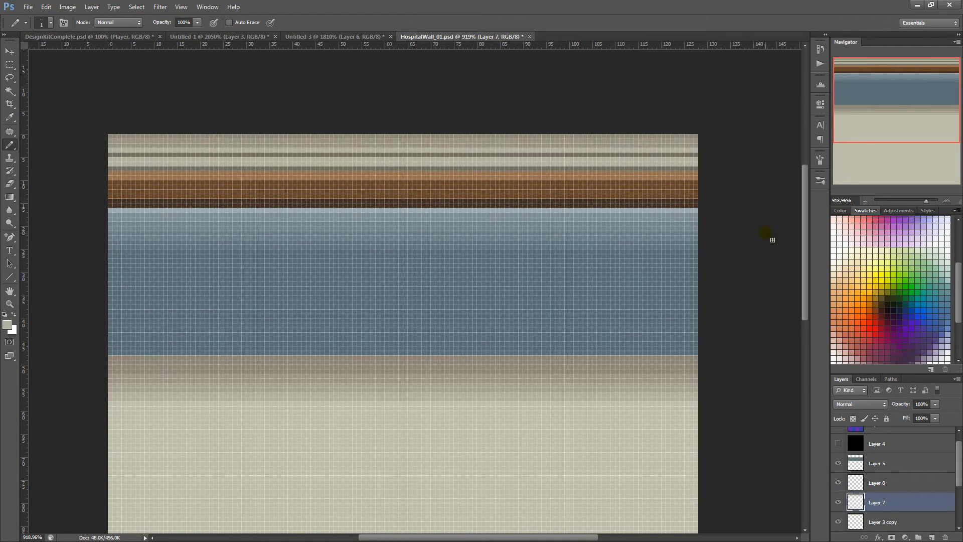
Step: Select the rows below the trim's top two rows and clear them from the shadow layer, Layer 8
key("m")
left_click_drag(108, 143, 698, 152)
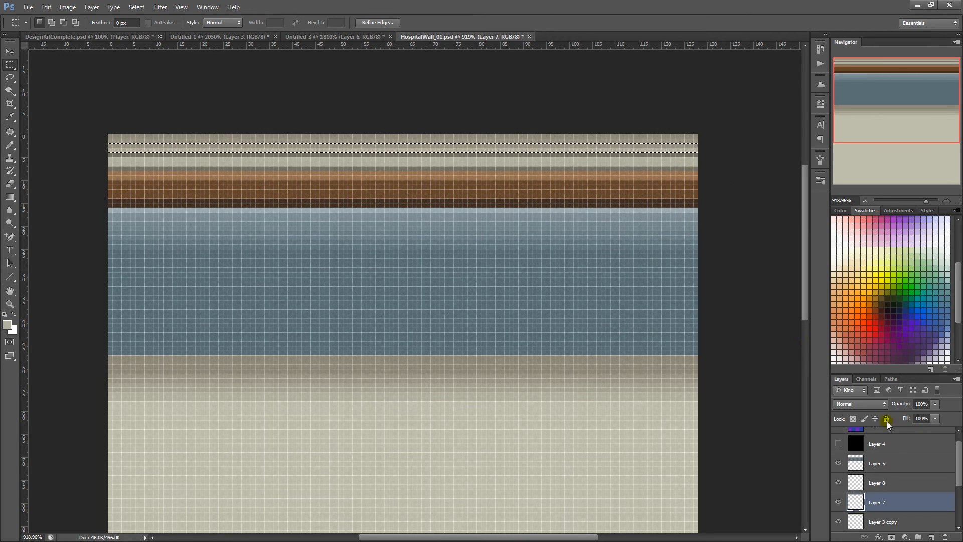
left_click(879, 483)
left_click(773, 297)
Step: Duplicate the shadow layer, shift the copy down one row, and set its opacity to 50%
key("ctrl+j")
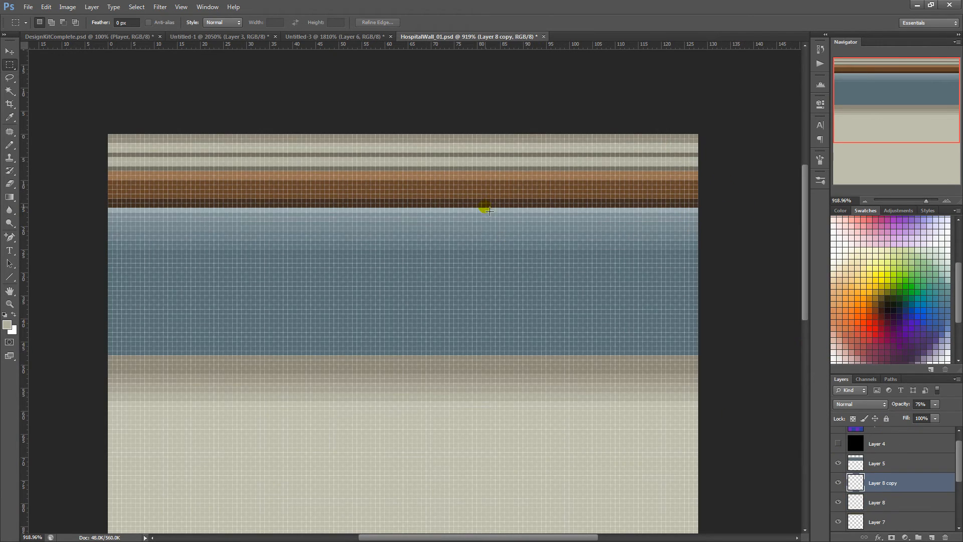
key("ctrl+t")
left_click_drag(496, 143, 497, 148)
key("Return")
double_click(922, 404)
type("50")
key("Return")
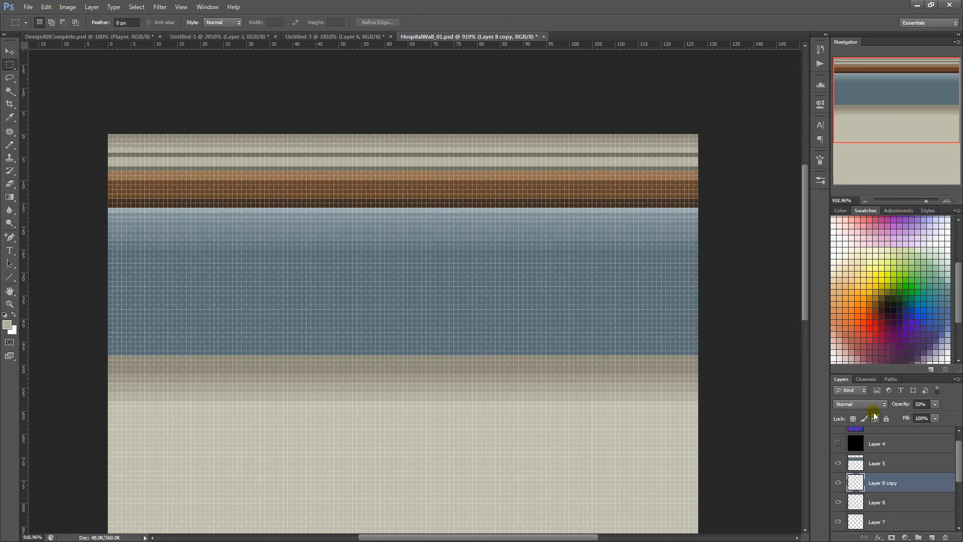
Step: Duplicate the shifted shadow copy and set the new copy's opacity to 25%
key("ctrl+j")
type("25")
key("Return")
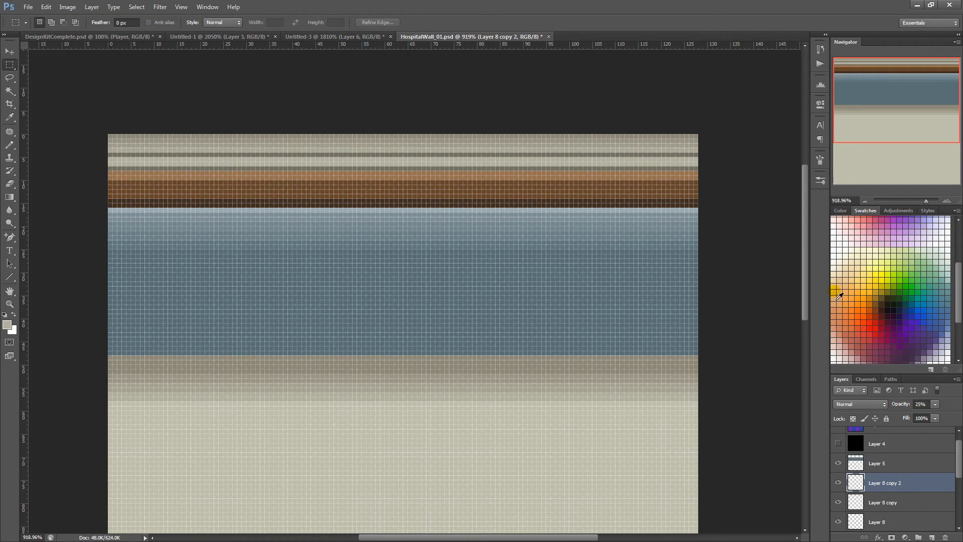
Step: Merge the three shadow layers, Layer 7 and the copied layer beneath it into a single layer
left_click(884, 502, "ctrl")
left_click(880, 522, "ctrl")
left_click_drag(959, 446, 959, 468)
left_click(886, 484, "ctrl")
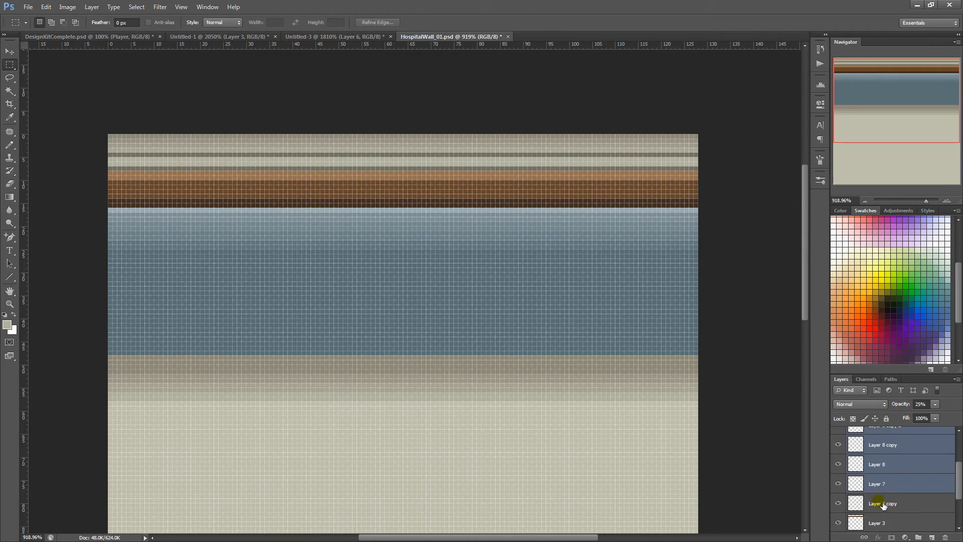
left_click(885, 503, "ctrl")
key("ctrl+e")
scroll(473, 233, "down", 5)
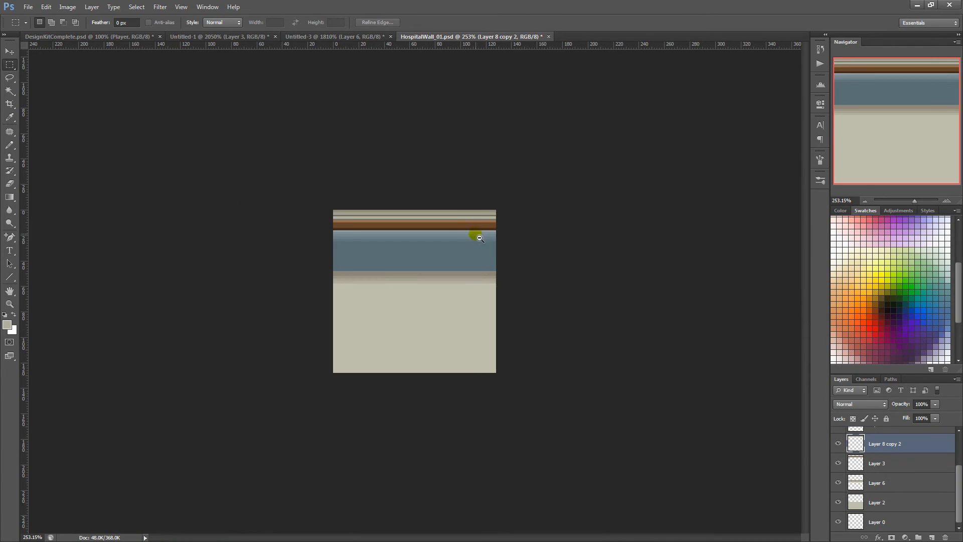
scroll(497, 225, "up", 5)
left_click_drag(433, 147, 415, 192)
scroll(278, 145, "down", 6)
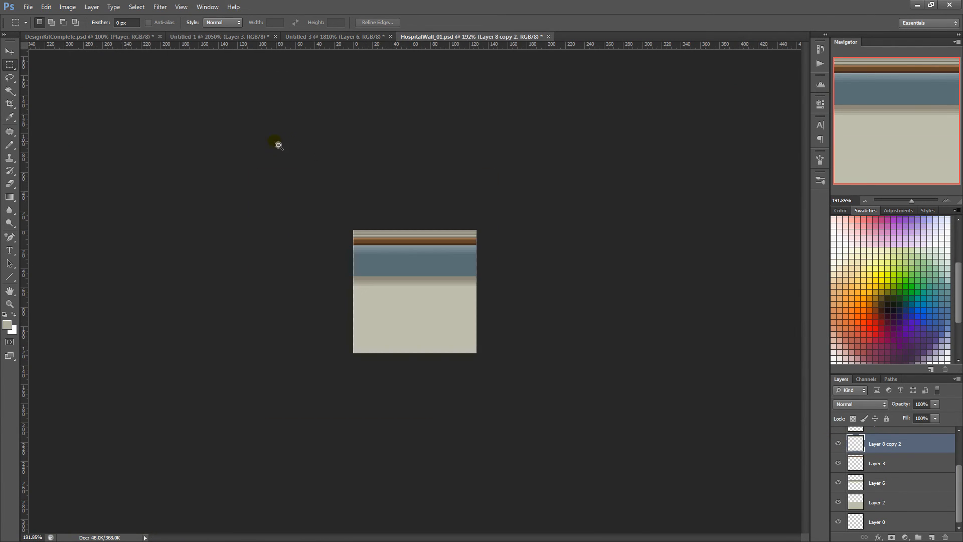
scroll(951, 488, "up", 2)
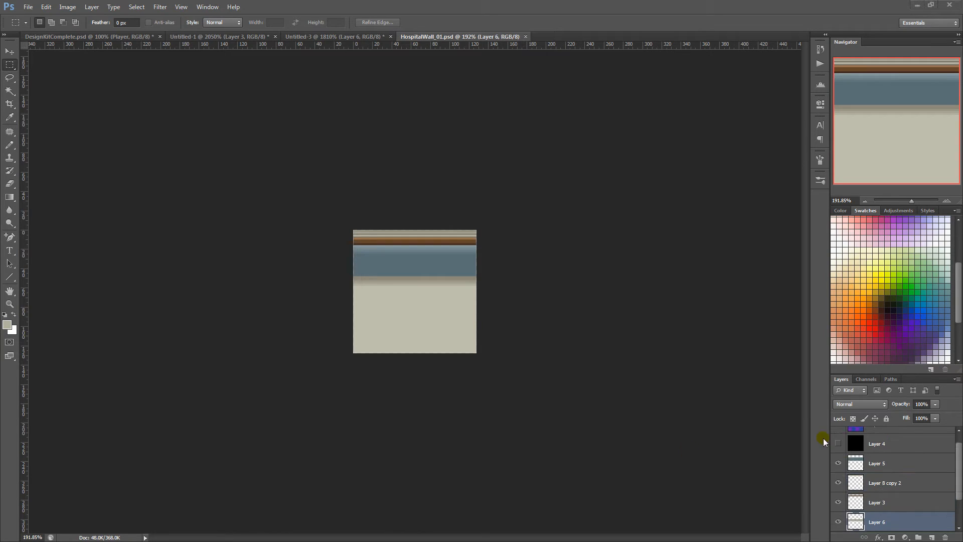
Step: Toggle the visibility of Layer 3, Layer 6 and Layer 2 to check which part of the wall each holds
left_click(919, 464)
scroll(913, 469, "down", 2)
scroll(907, 471, "up", 1)
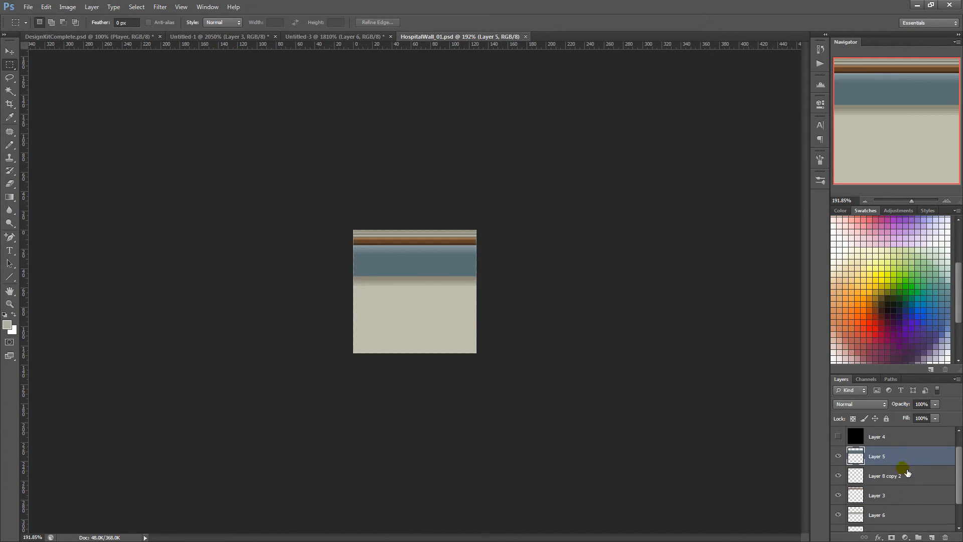
scroll(907, 471, "down", 1)
left_click(838, 476)
left_click(839, 476)
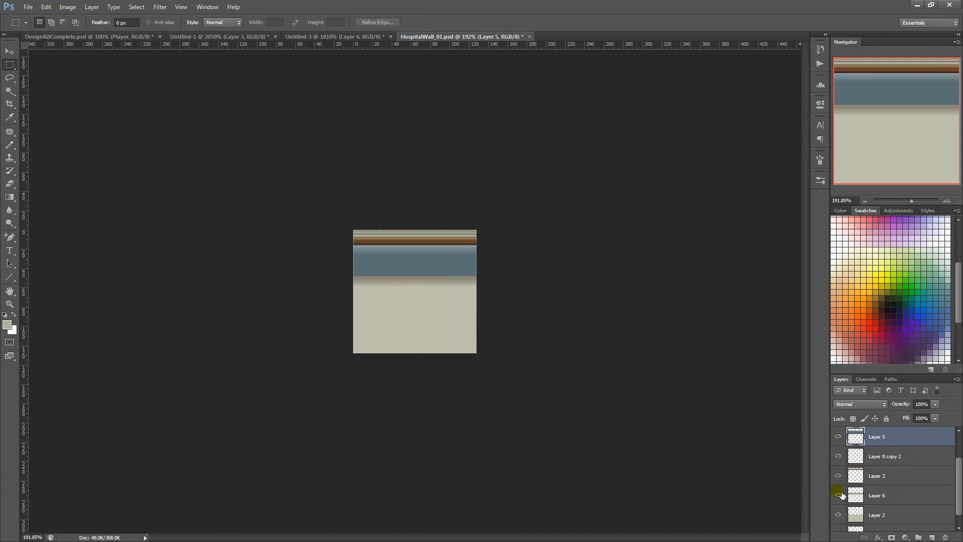
left_click(839, 495)
left_click(839, 495)
scroll(841, 500, "down", 1)
left_click(839, 502)
left_click(840, 502)
Step: Select the wall layers from Layer 5 down to Layer 2 and put them into a new layer group
scroll(908, 497, "up", 2)
left_click(897, 500, "shift")
scroll(896, 501, "down", 1)
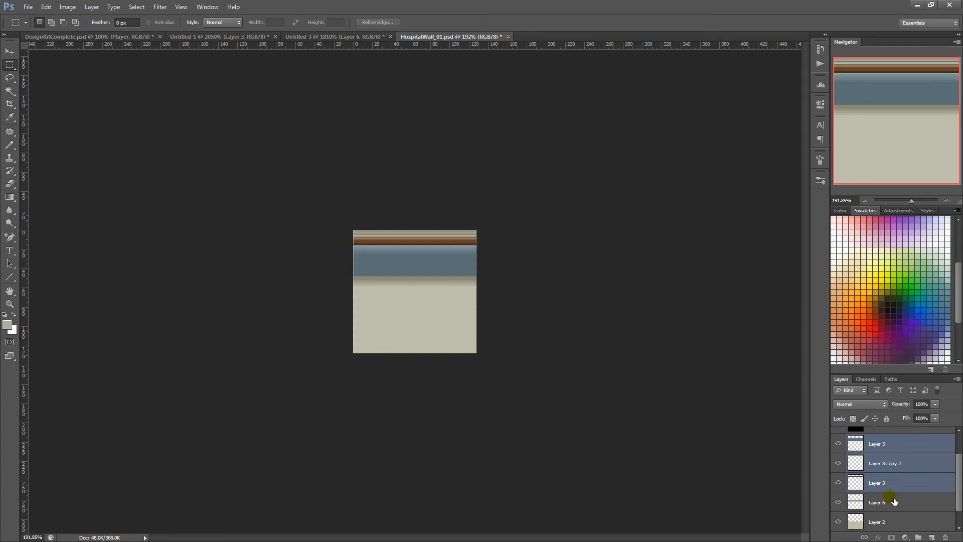
left_click(895, 501, "shift")
scroll(897, 501, "down", 1)
left_click(898, 501, "shift")
right_click(899, 495)
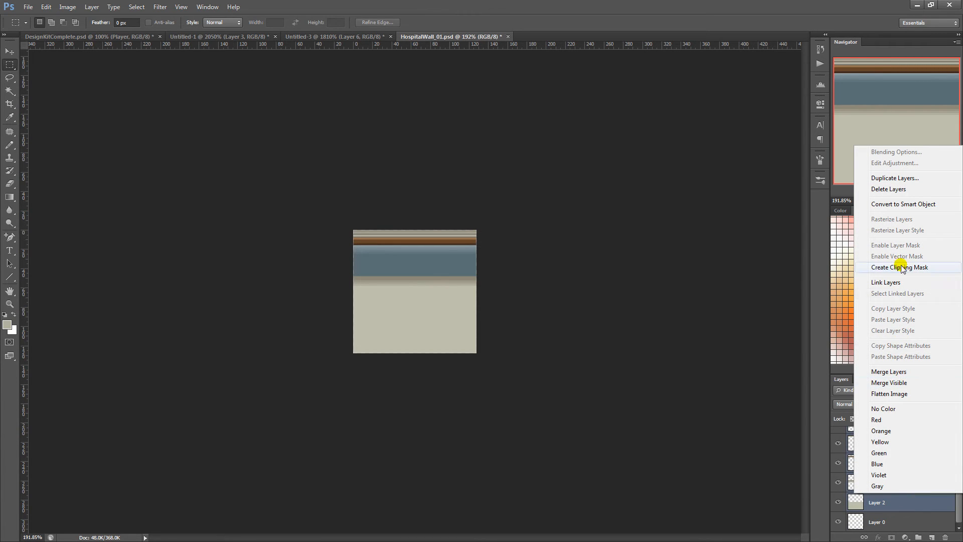
left_click(852, 483)
left_click(925, 537)
scroll(875, 498, "up", 3)
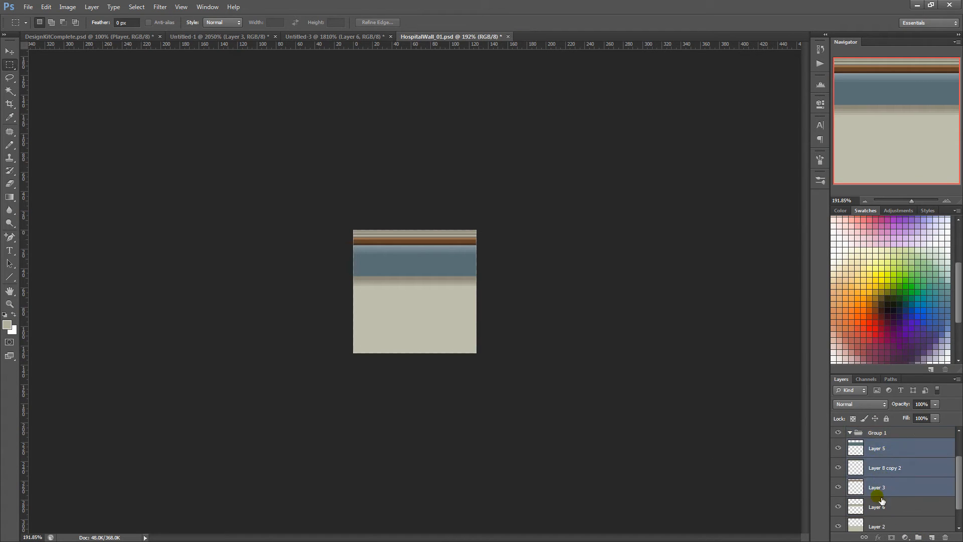
scroll(893, 482, "down", 1)
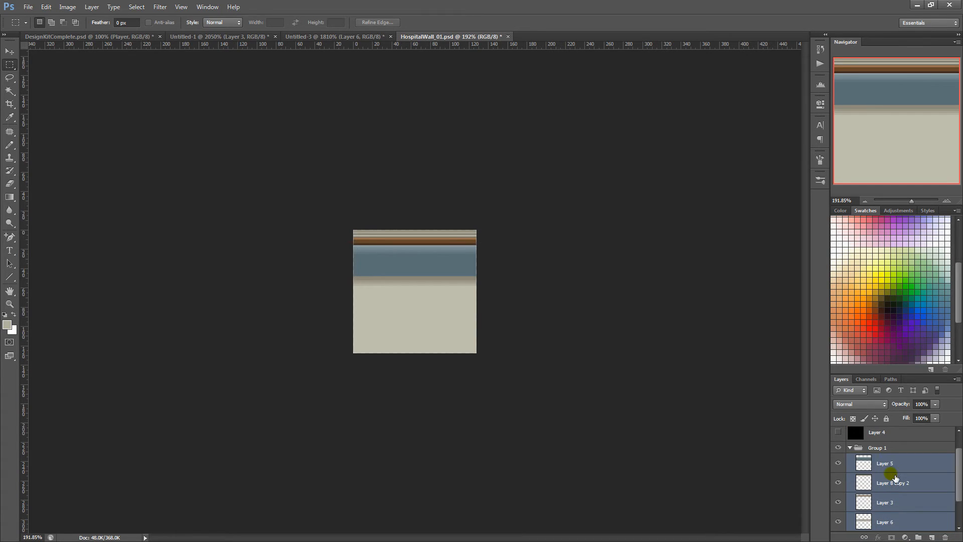
left_click(902, 485)
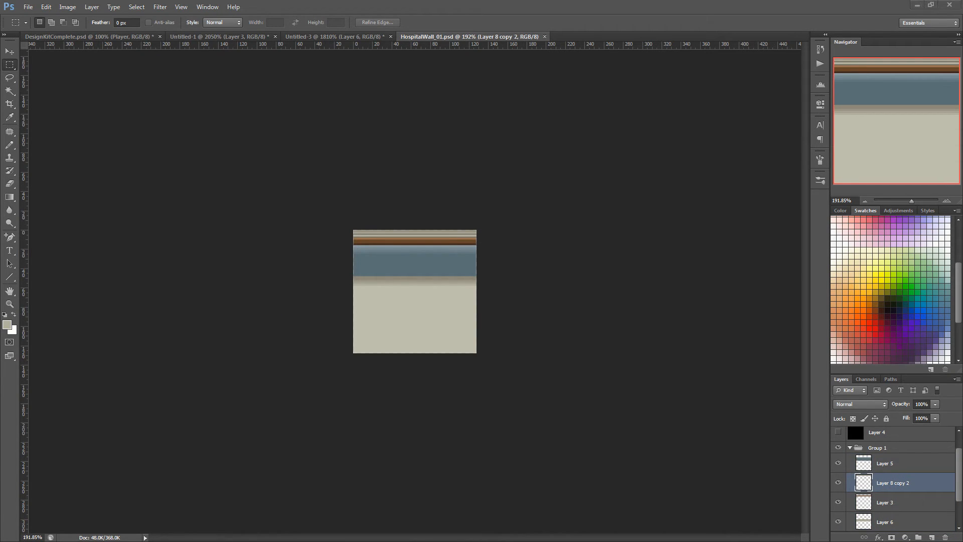
Step: Save a copy of the wall artwork in the LDBD_SSPL folder as a 24-bit Windows BMP
key("ctrl+shift+s")
left_click(482, 298)
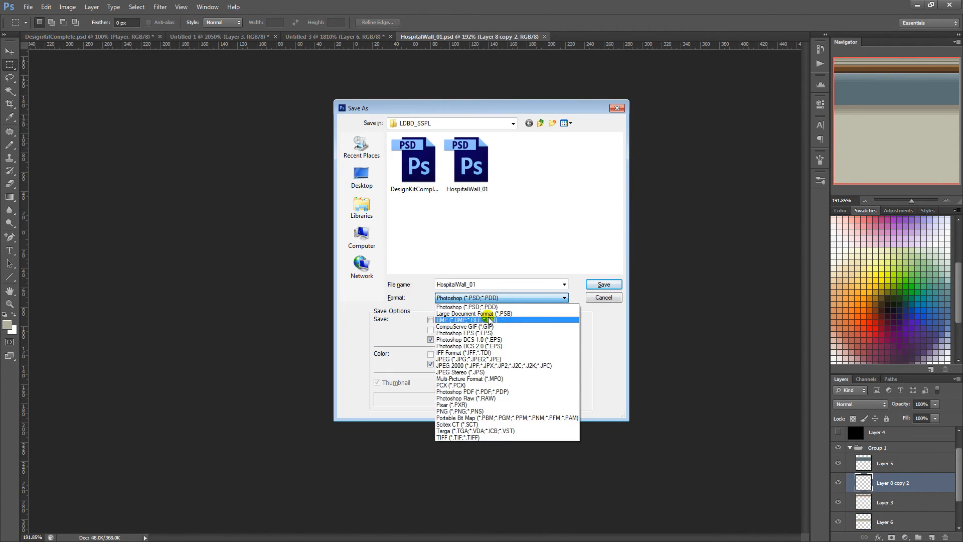
left_click(485, 319)
left_click(502, 284)
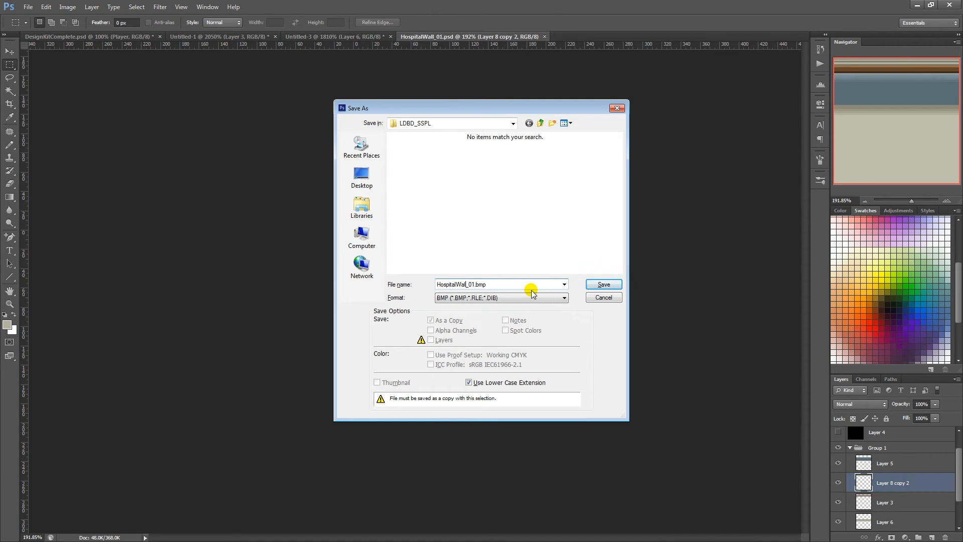
key("Return")
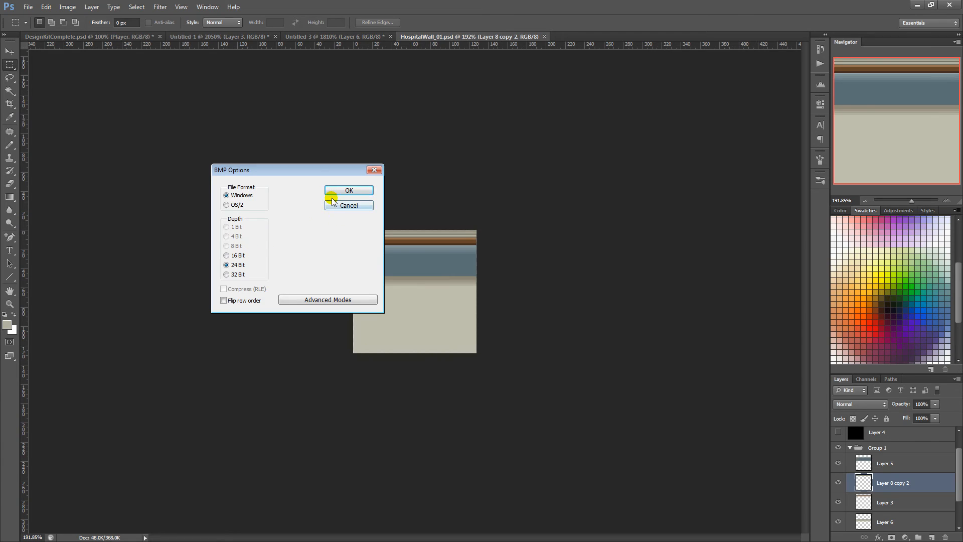
left_click(334, 194)
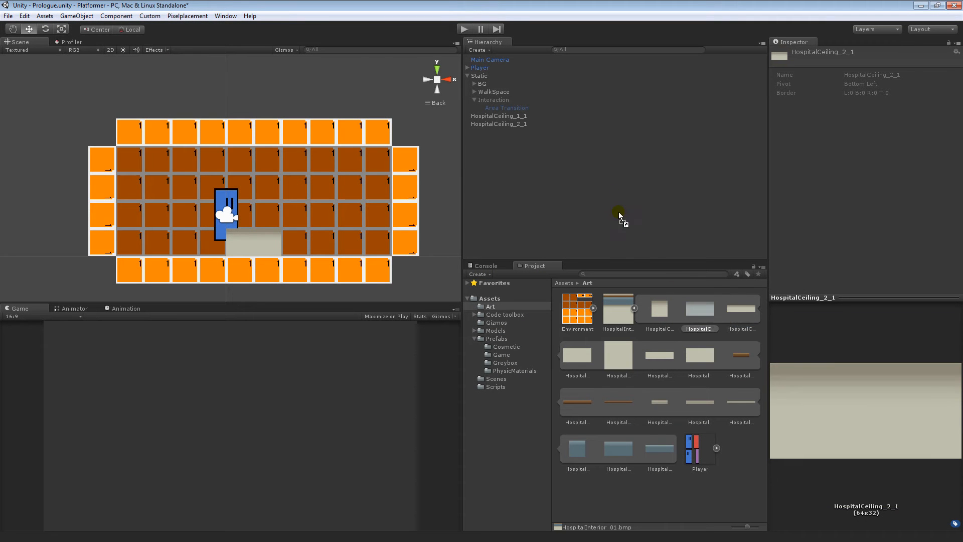
Step: In Unity, add the sprites HospitalWall_2_1, HospitalWall_2_2, HospitalWall_4_1 and HospitalWall_4_2 to the scene hierarchy
left_click(573, 357)
left_click_drag(572, 357, 539, 206)
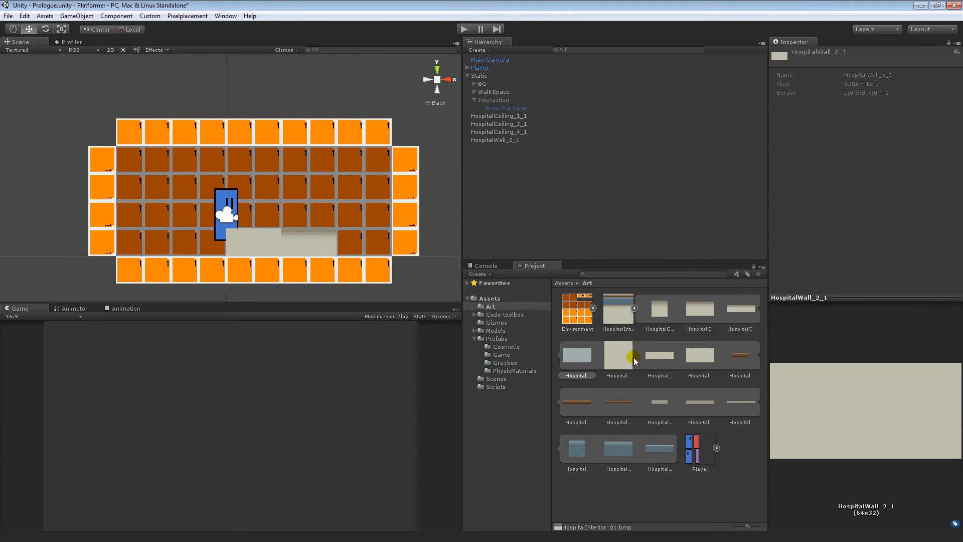
left_click_drag(630, 357, 545, 207)
left_click_drag(660, 357, 547, 209)
left_click(706, 358)
left_click_drag(706, 360, 565, 212)
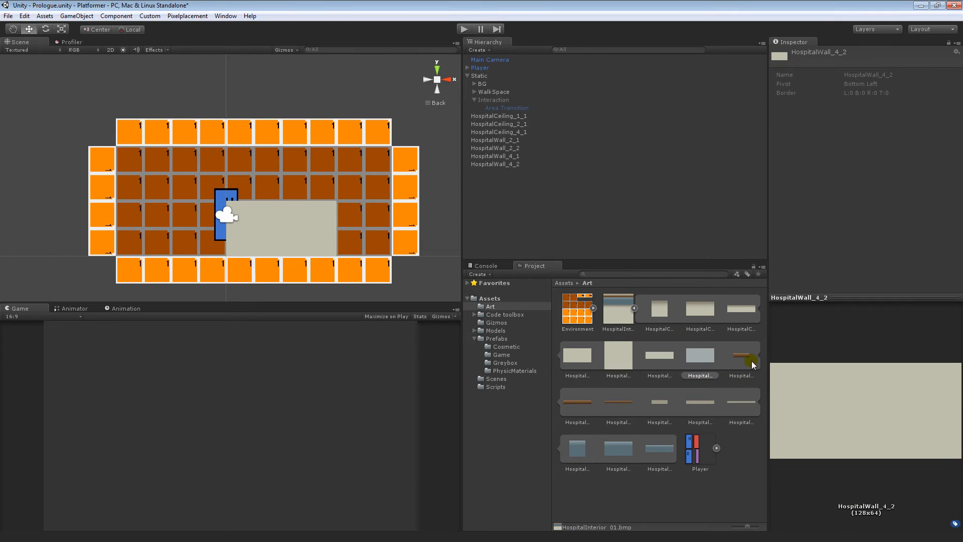
Step: Add the three HospitalWallDeco1 and three HospitalWallDeco2 sprites to the scene hierarchy
left_click_drag(747, 359, 551, 220)
left_click_drag(571, 396, 547, 245)
left_click_drag(618, 402, 542, 230)
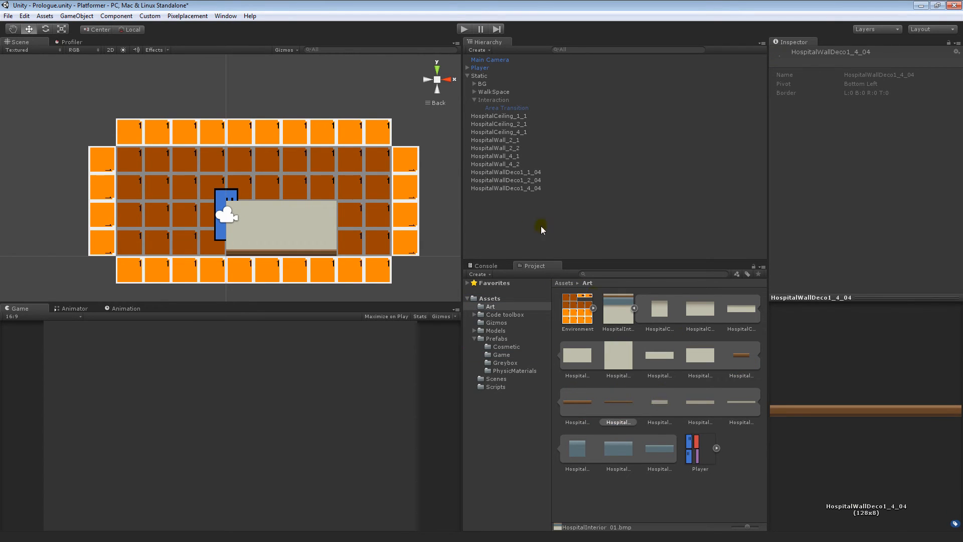
left_click_drag(660, 401, 539, 228)
left_click_drag(701, 402, 530, 232)
left_click_drag(742, 401, 520, 232)
Step: Add the sprites HospitalWallTrim_1_1, HospitalWallTrim_2_1 and HospitalWallTrim_4_1 to the scene hierarchy
left_click_drag(578, 446, 502, 224)
left_click_drag(619, 448, 502, 231)
left_click_drag(660, 448, 527, 244)
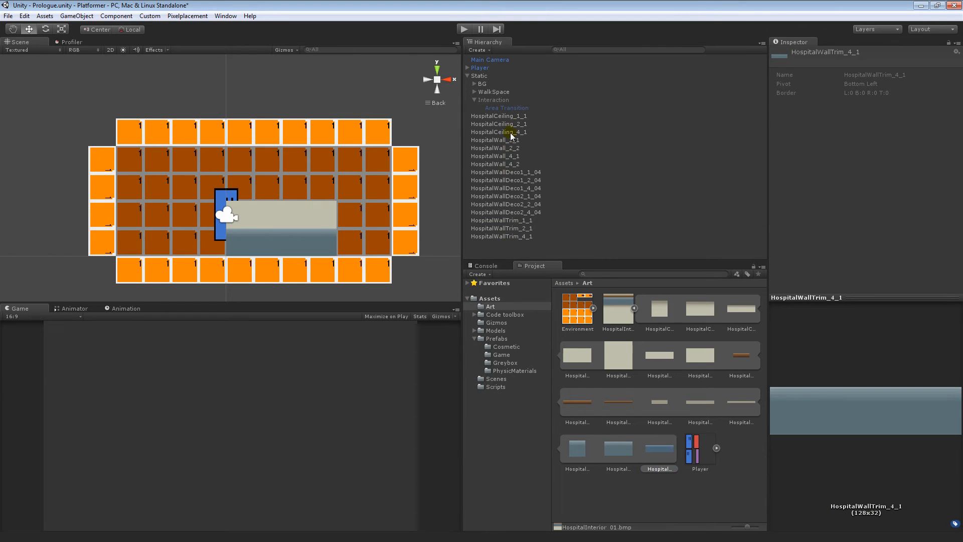
Step: Select all hospital sprites from HospitalCeiling_1_1 to HospitalWallTrim_4_1 and set their Order in Layer to -10
left_click(522, 116)
key("shift+Down")
key("shift+Down")
key("shift+Down")
key("shift+Down")
key("shift+Down")
key("shift+Down")
key("shift+Down")
key("shift+Down")
key("shift+Down")
key("shift+Down")
key("shift+Down")
key("shift+Down")
key("shift+Down")
key("shift+Down")
key("shift+Down")
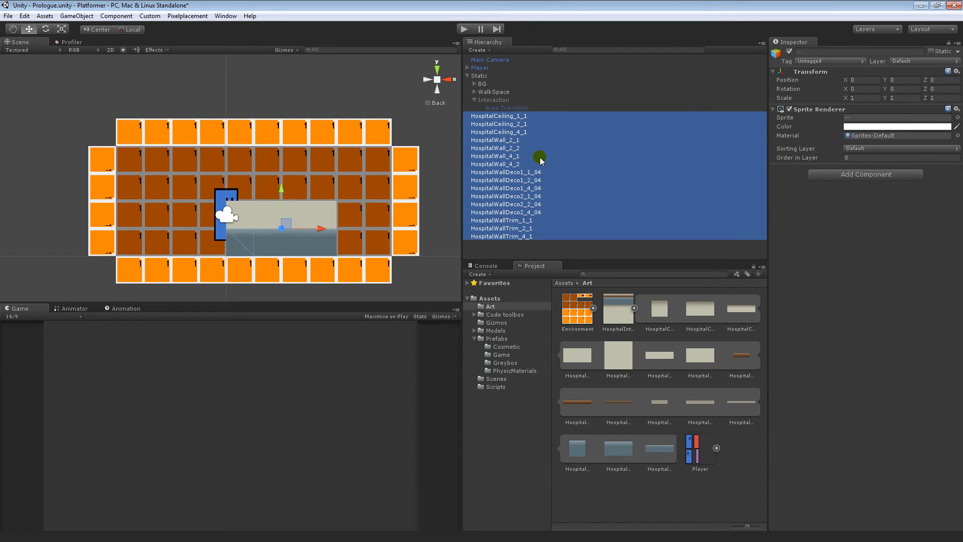
left_click(870, 158)
type("-1")
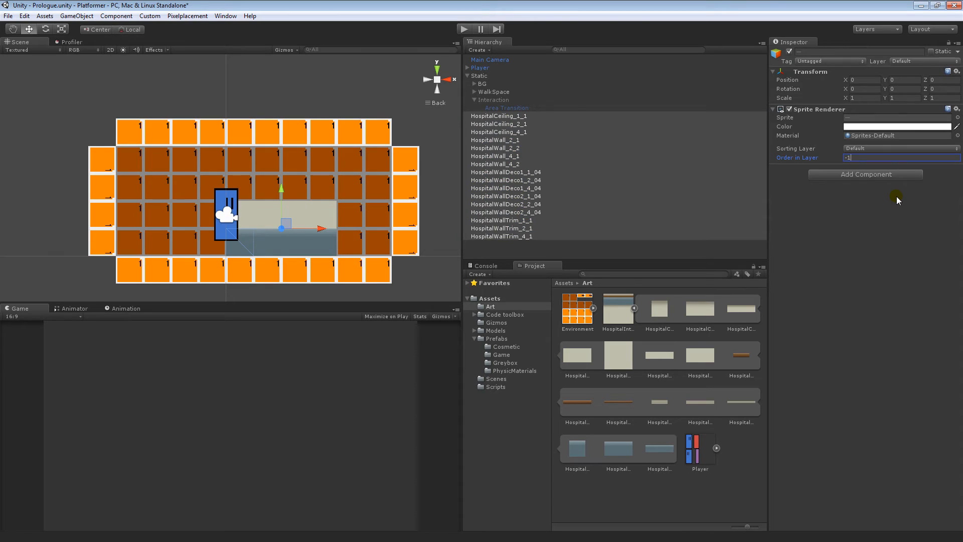
type("0")
Step: Create prefabs of the HospitalWallTrim objects in the Prefabs/Cosmetic folder
left_click(506, 347)
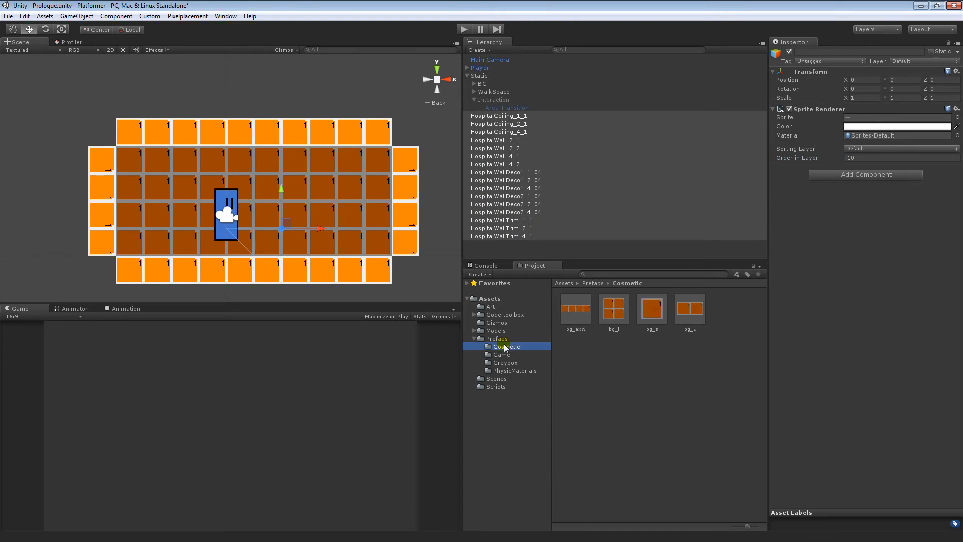
left_click(508, 236)
left_click_drag(508, 236, 682, 413)
left_click(525, 236)
left_click(516, 229)
left_click_drag(515, 229, 650, 316)
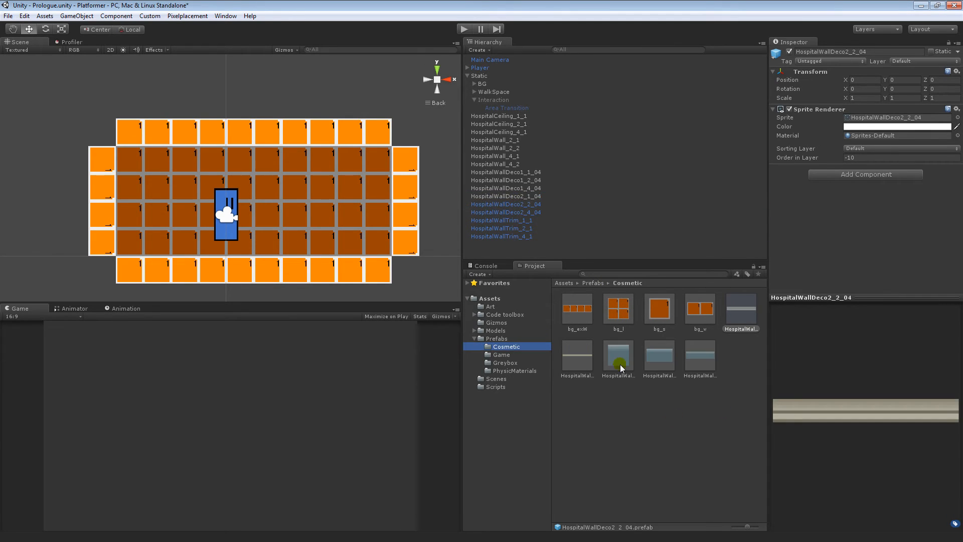
Step: Create Cosmetic prefabs from the remaining hospital wall decoration, wall and ceiling objects
left_click_drag(533, 180, 699, 394)
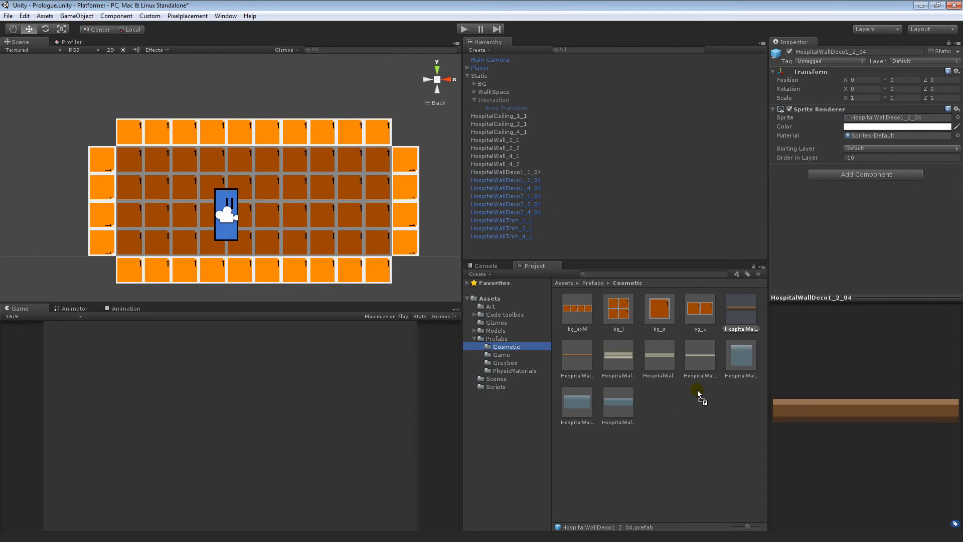
left_click_drag(502, 164, 675, 446)
left_click_drag(507, 142, 700, 450)
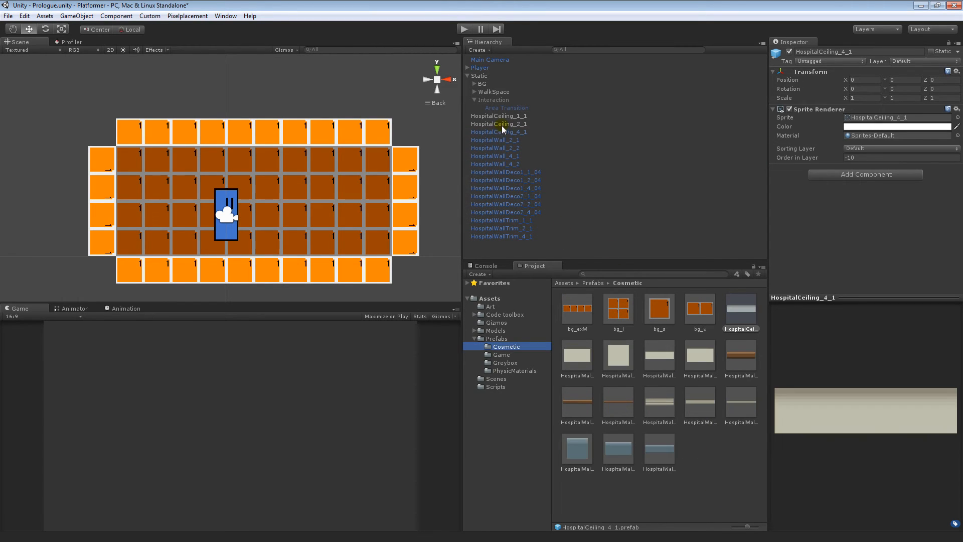
left_click_drag(502, 125, 700, 467)
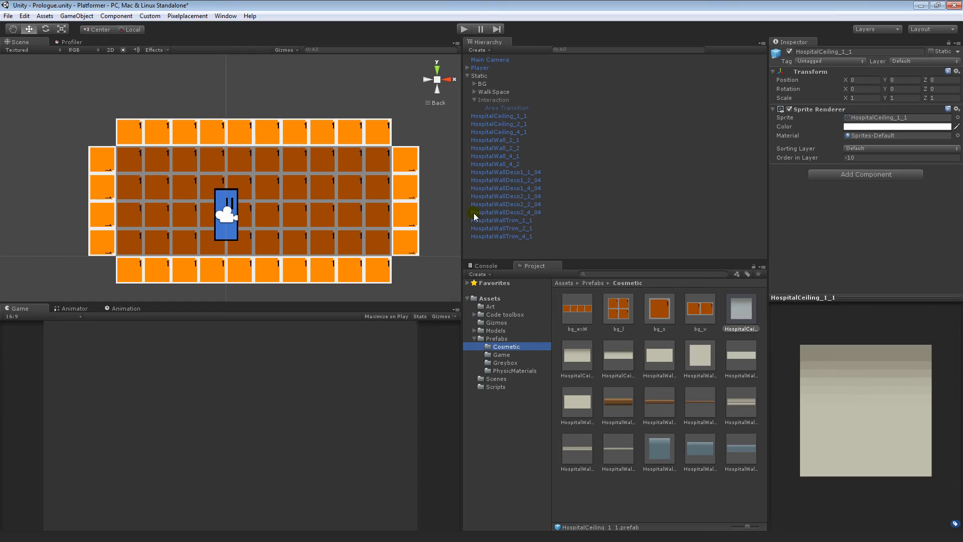
Step: Delete all the hospital ceiling, wall, decoration and trim objects from the scene hierarchy
left_click(479, 118)
key("shift+Down")
key("shift+Down")
key("shift+Down")
key("shift+Down")
key("shift+Down")
key("shift+Down")
key("shift+Down")
key("shift+Down")
key("shift+Down")
key("shift+Down")
key("shift+Down")
key("shift+Down")
key("shift+Down")
key("shift+Down")
key("shift+Down")
key("Delete")
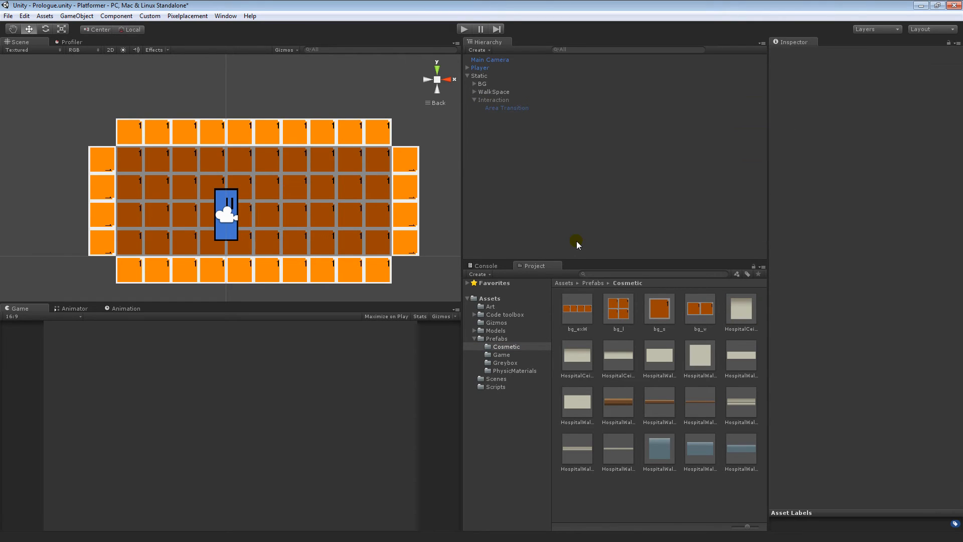
Step: Delete every bg_l greybox background tile from the BG group
left_click(475, 84)
left_click(497, 93)
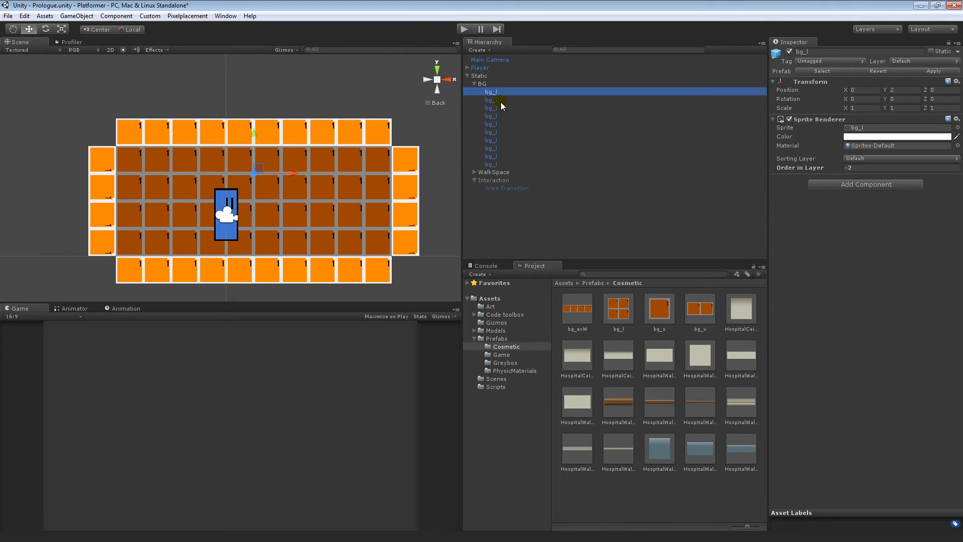
key("Delete")
left_click(496, 92)
key("Delete")
left_click(496, 92)
key("Delete")
left_click(496, 93)
key("Delete")
left_click(496, 90)
key("Delete")
left_click(495, 100)
key("Delete")
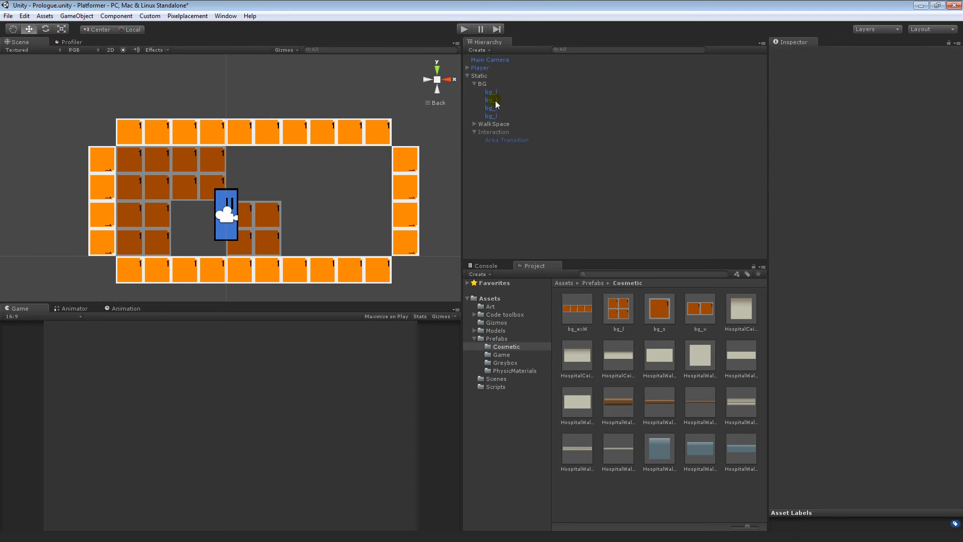
left_click(495, 99)
key("Delete")
key("Delete")
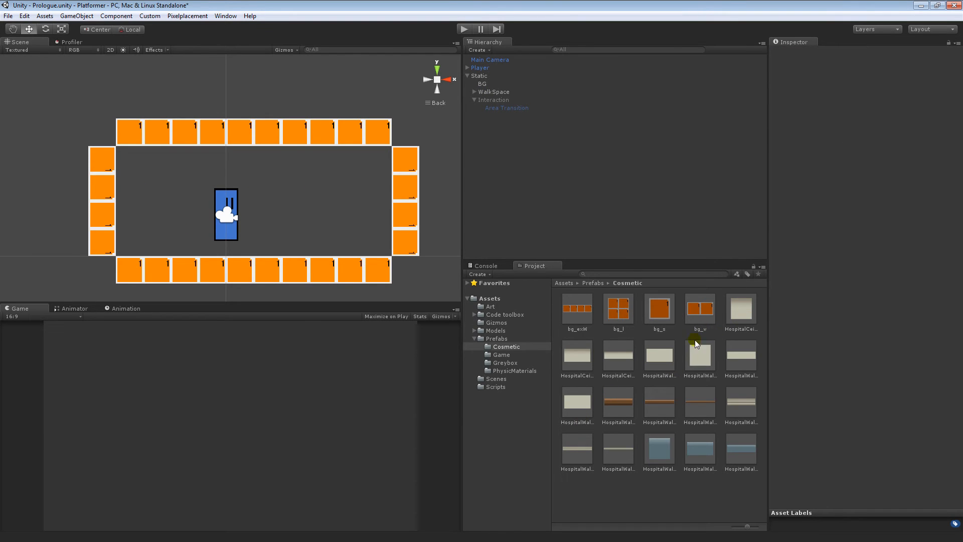
Step: Place the HospitalWall_2_2 prefab in the BG group and duplicate it into a snapped row of five tiles along the room's floor
left_click_drag(697, 349, 483, 84)
left_click(235, 247)
key("v")
left_click_drag(200, 282, 335, 232)
key("ctrl+d")
key("ctrl+d")
key("ctrl+d")
key("ctrl+d")
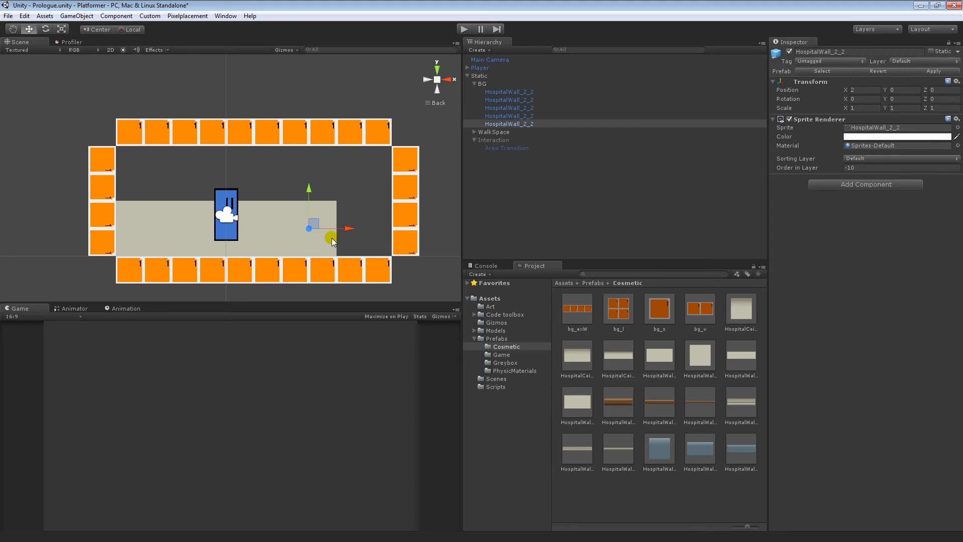
left_click_drag(294, 258, 377, 231)
left_click(284, 50)
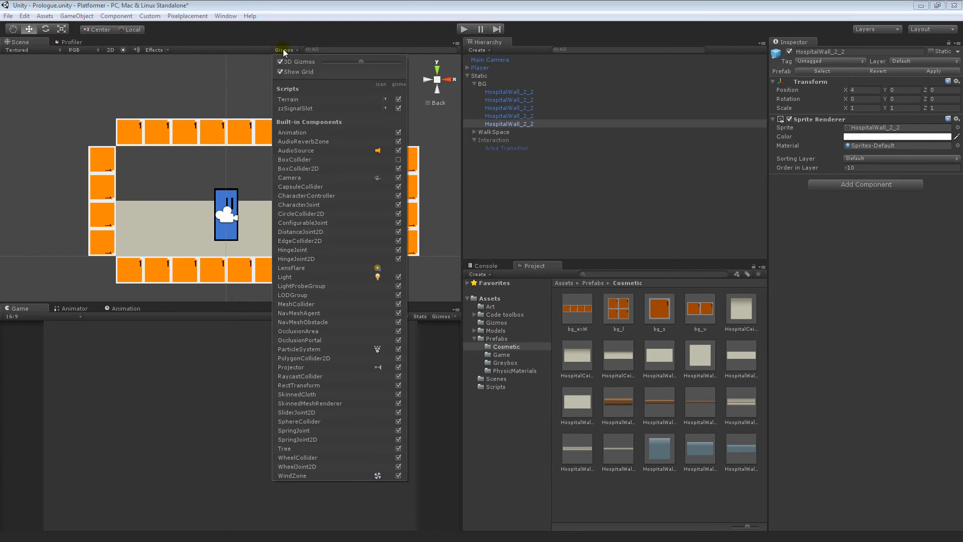
left_click(291, 51)
left_click(291, 51)
left_click(276, 73)
left_click(313, 168)
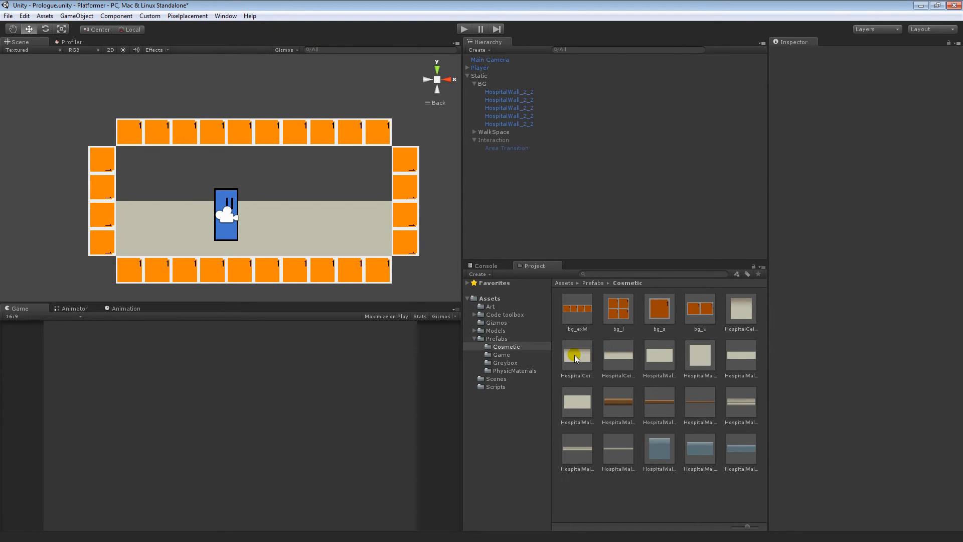
Step: Line the room's upper half with two HospitalCeiling_4_2 tiles and one HospitalCeiling_2_2 tile, snapped edge to edge inside the BG group
left_click(575, 358)
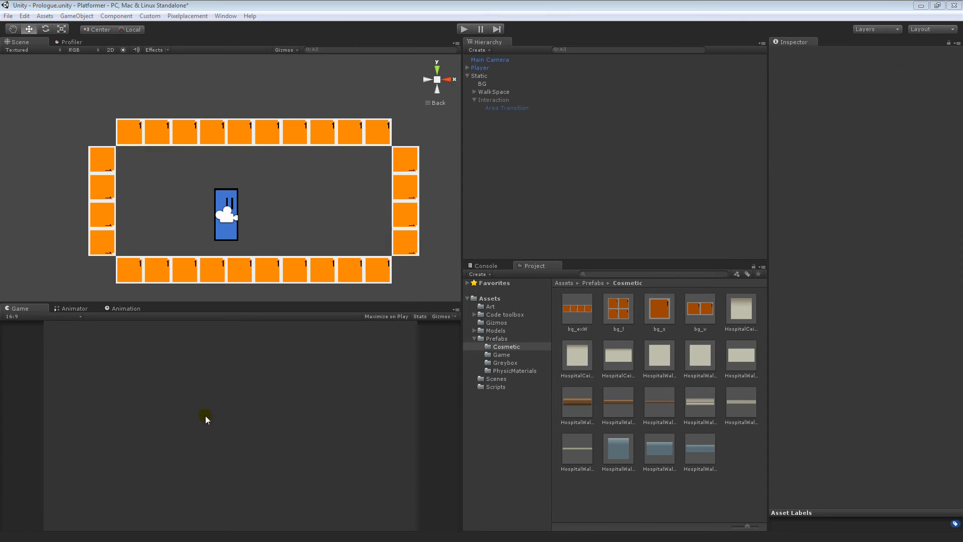
left_click(751, 312)
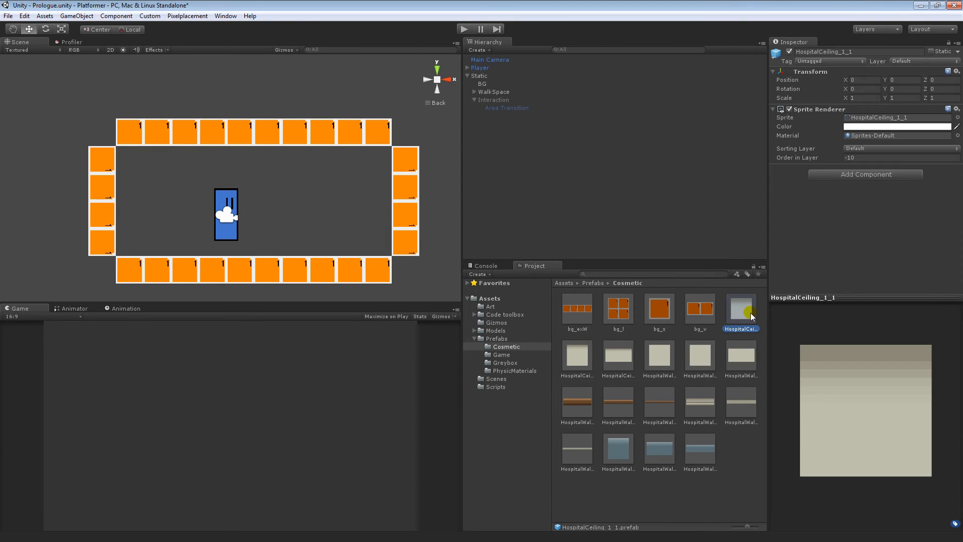
left_click(580, 357)
left_click_drag(619, 356, 496, 84)
left_click_drag(164, 236, 110, 153)
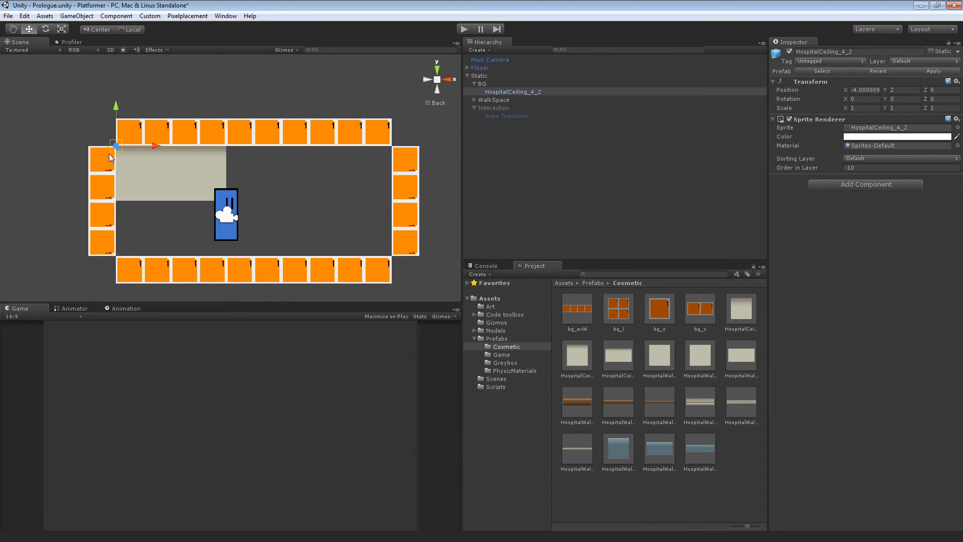
key("ctrl+d")
left_click_drag(209, 176, 235, 151)
left_click(442, 269)
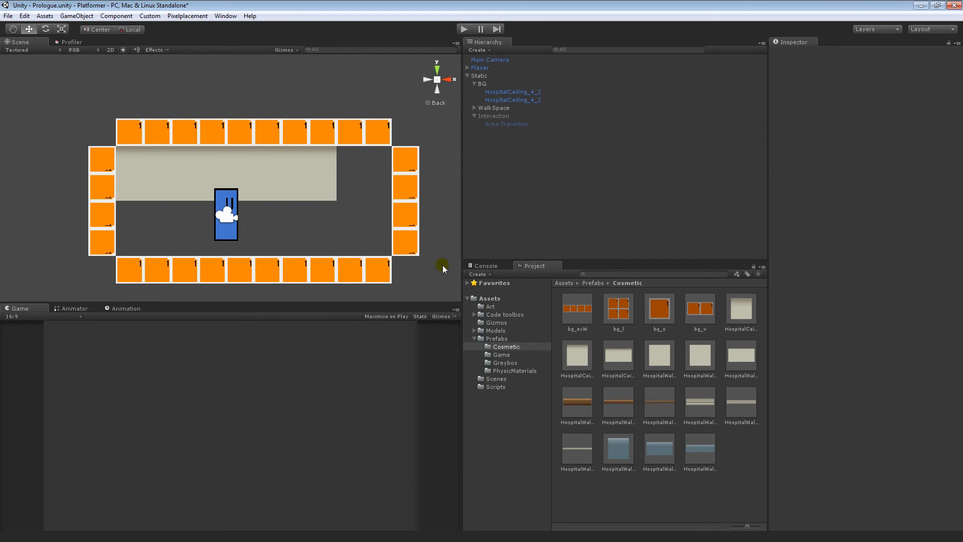
left_click_drag(577, 357, 532, 83)
left_click_drag(204, 234, 342, 151)
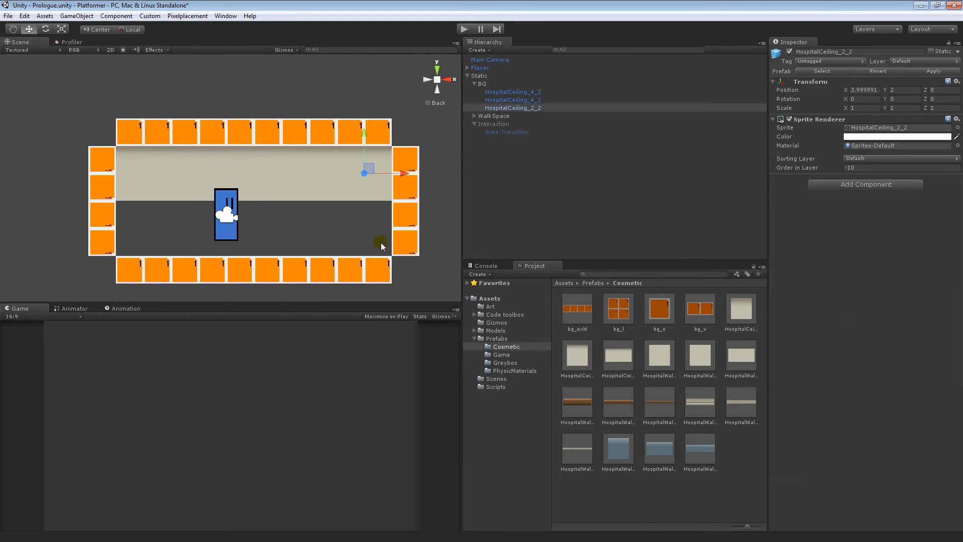
left_click(597, 391)
Step: Fill the room's lower half with two HospitalWall_4_2 tiles and one HospitalWall_2_2 tile, snapped together inside the BG group
left_click(660, 357)
left_click(747, 360)
left_click_drag(748, 364, 143, 208)
key("ctrl+d")
left_click_drag(196, 239, 232, 258)
left_click(701, 354)
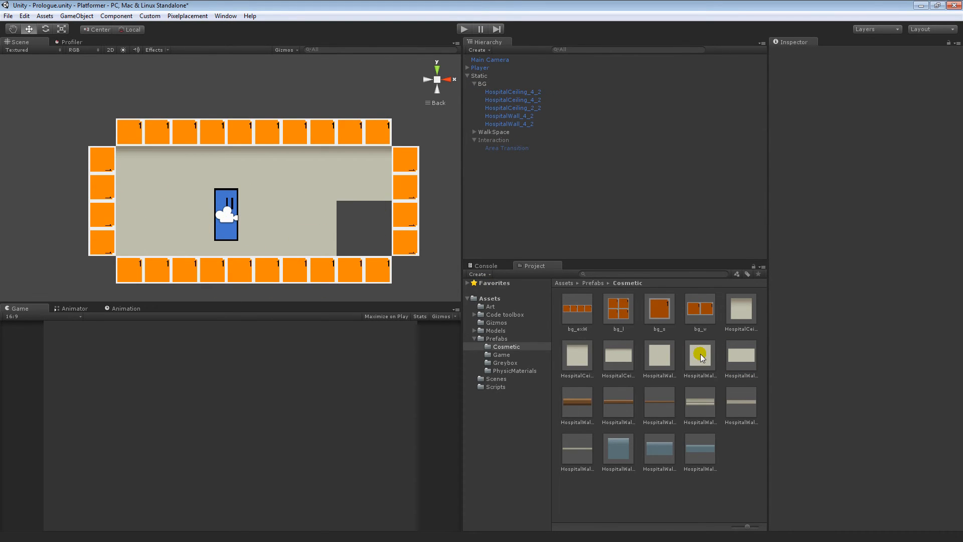
left_click_drag(701, 354, 370, 222)
left_click(508, 132)
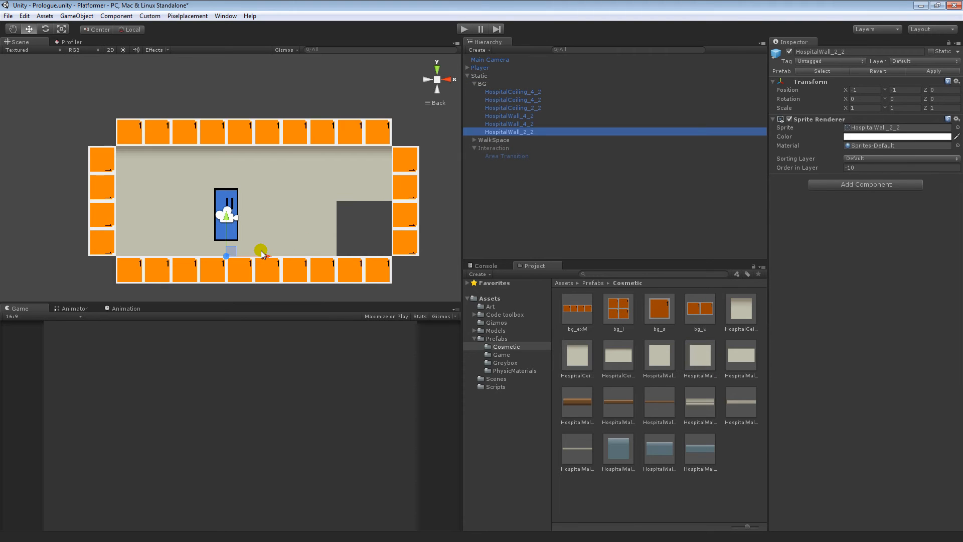
left_click_drag(258, 251, 419, 254)
left_click_drag(366, 234, 344, 209)
Step: Set the Order in Layer of the three HospitalWallTrim prefabs to -9
scroll(336, 154, "up", 4)
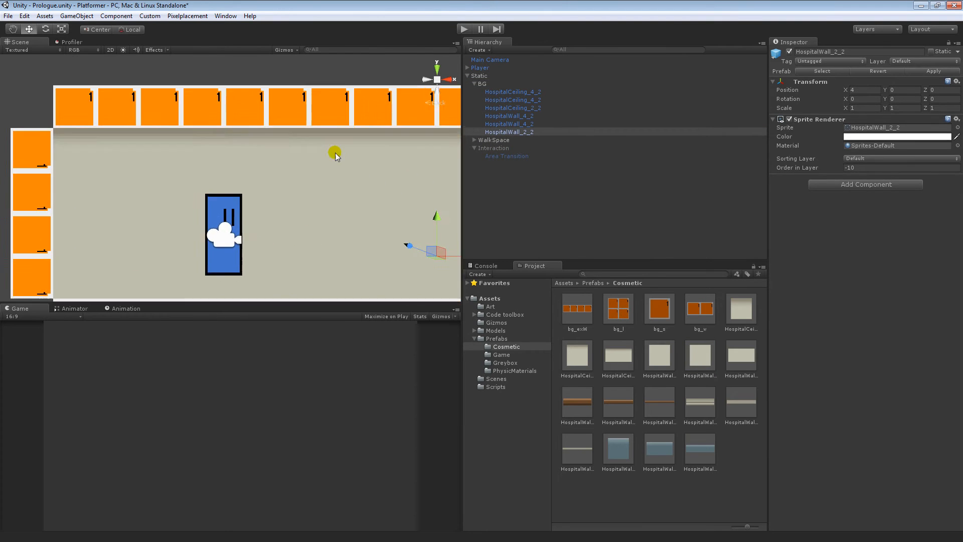
scroll(336, 155, "down", 3)
left_click_drag(335, 155, 304, 163)
scroll(321, 161, "down", 5)
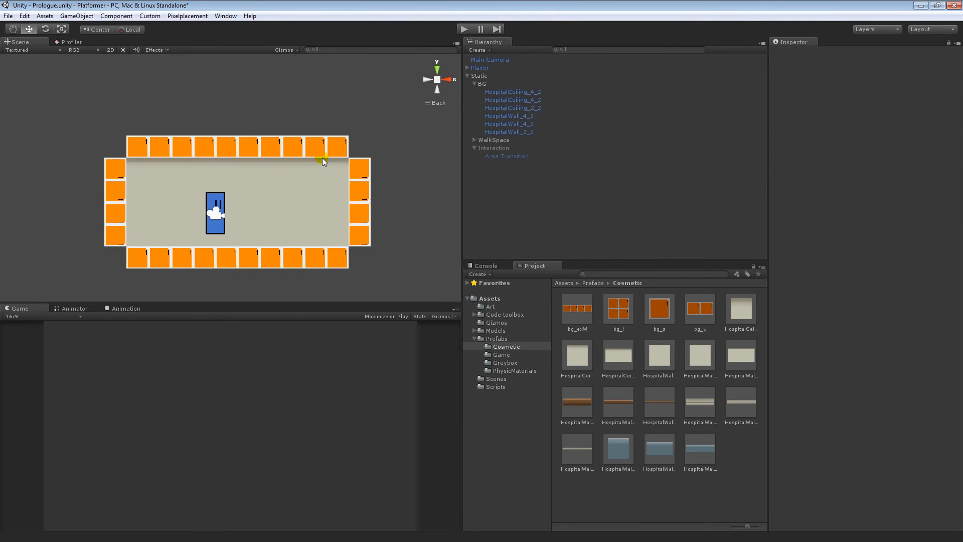
left_click(625, 361)
left_click(618, 450)
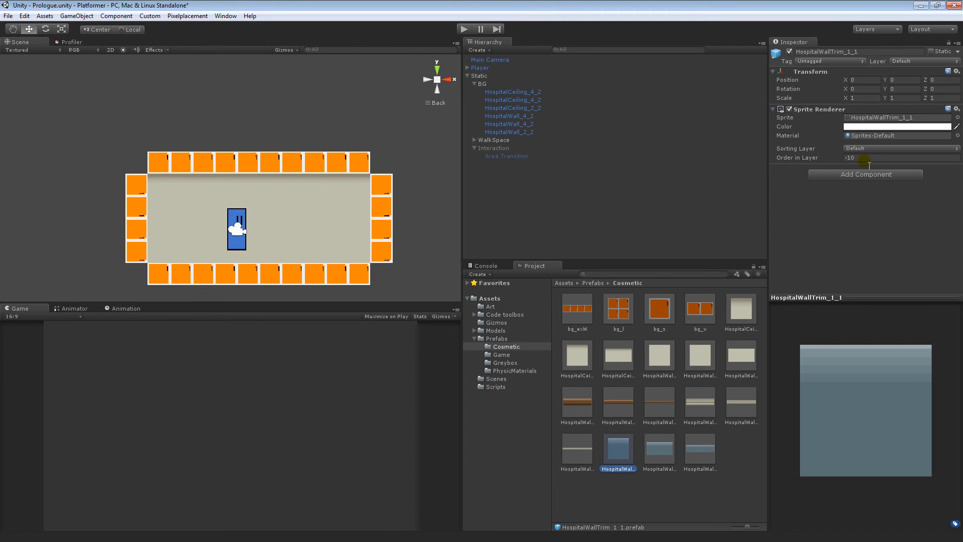
left_click(700, 450, "shift")
left_click(873, 158)
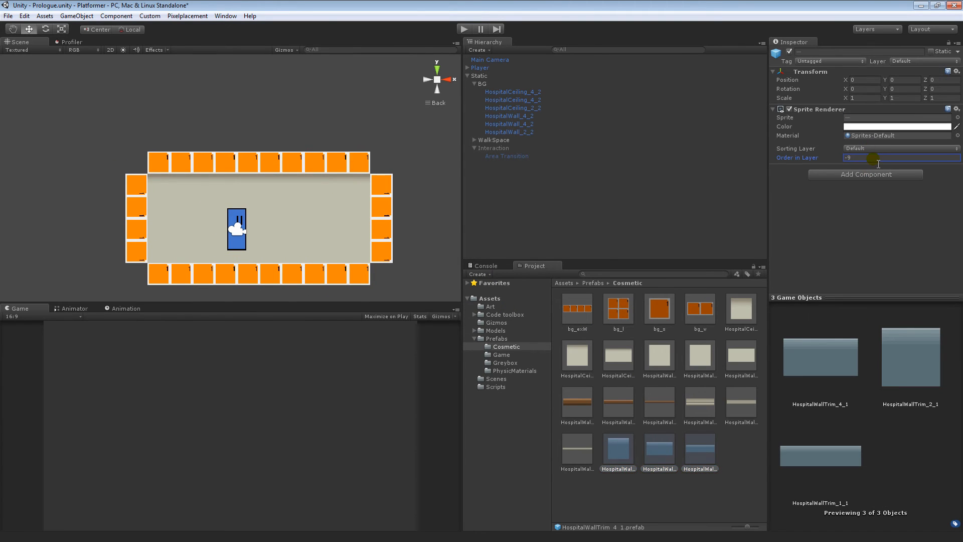
Step: Lay two HospitalWallTrim_4_1 pieces and one HospitalWallTrim_2_1 piece along the base of the room's wall in the BG group
left_click(712, 451)
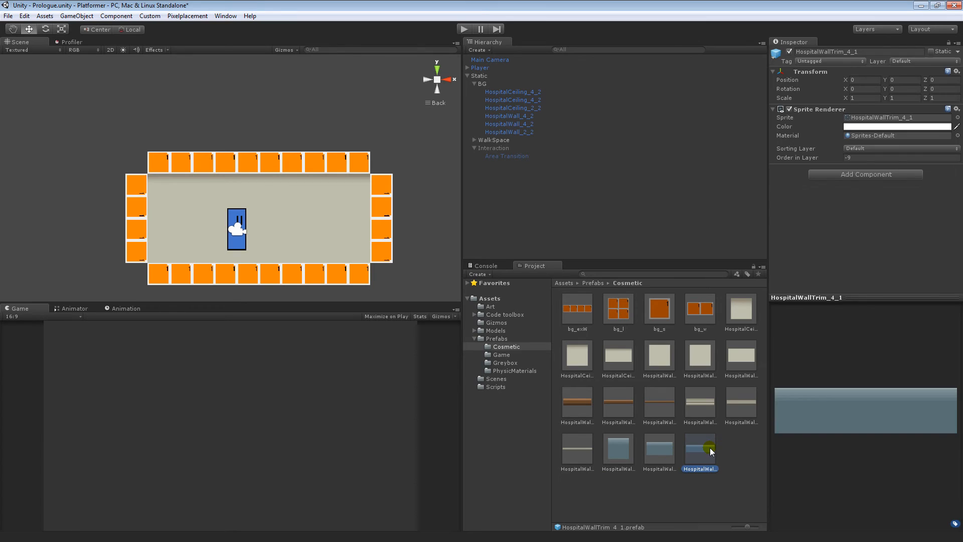
left_click_drag(705, 453, 162, 263)
key("ctrl+d")
left_click_drag(226, 259, 246, 270)
left_click(414, 222)
left_click_drag(660, 451, 326, 243)
left_click(404, 195)
left_click_drag(374, 215, 336, 209)
scroll(306, 204, "up", 1)
left_click_drag(271, 211, 307, 199)
scroll(307, 199, "down", 1)
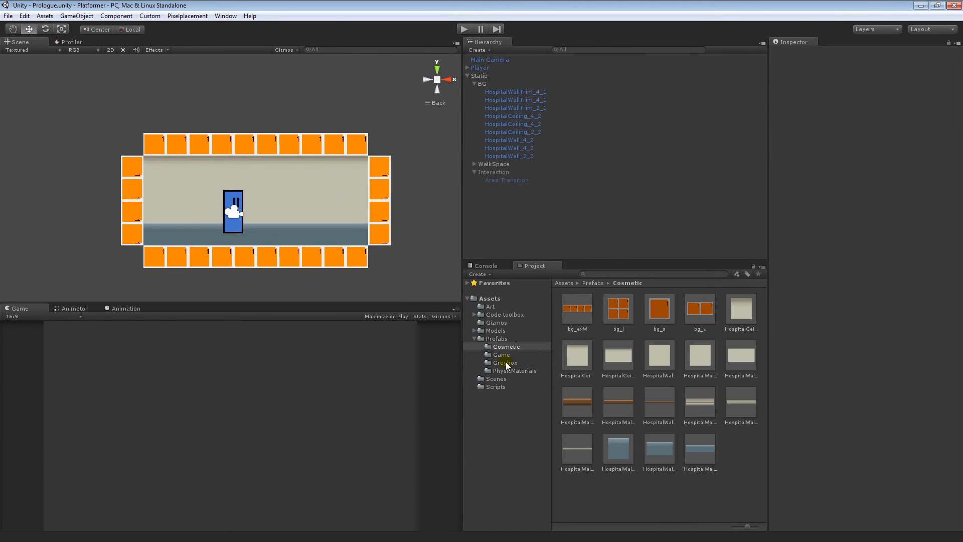
Step: Open the SafeZone_01 scene and expand its Static and BG groups in the hierarchy
left_click(497, 379)
double_click(621, 315)
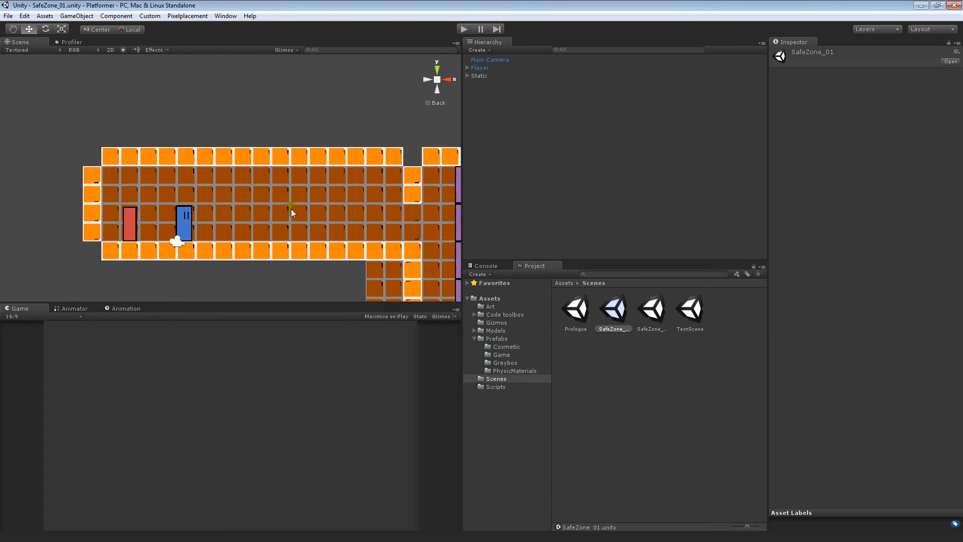
left_click_drag(291, 209, 327, 219)
left_click(467, 75)
left_click(474, 84)
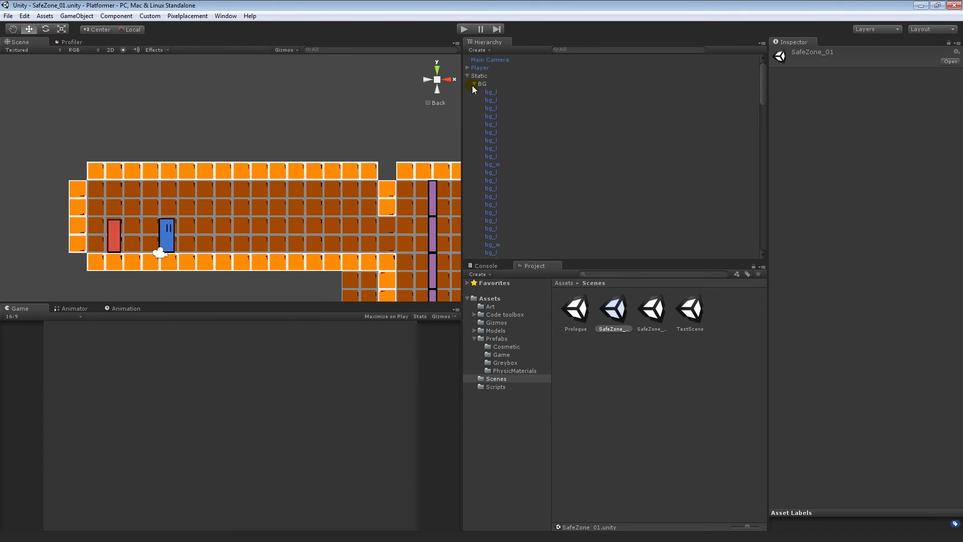
Step: Delete the greybox bg_l background tiles from the upper corridor where the player stands
left_click(372, 198)
key("Delete")
left_click(359, 227)
key("Delete")
left_click(328, 203)
key("Delete")
left_click(324, 227)
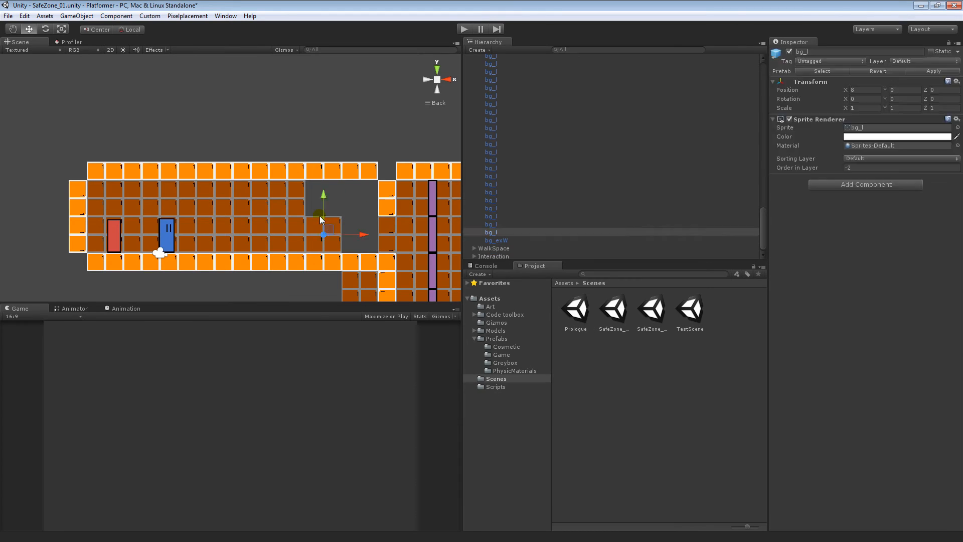
key("Delete")
left_click(217, 189)
key("Delete")
left_click(213, 230)
key("Delete")
left_click(188, 192)
key("Delete")
left_click(183, 232)
key("Delete")
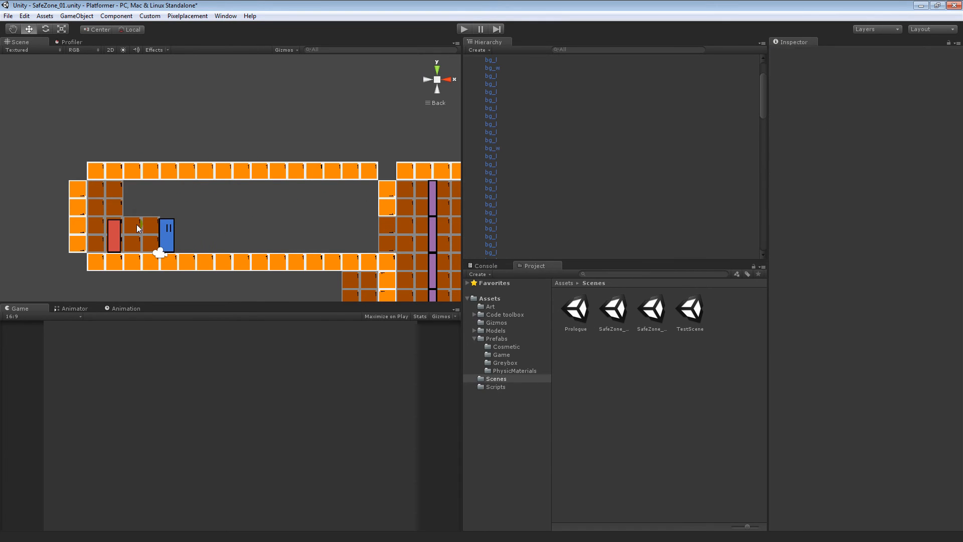
left_click_drag(286, 220, 279, 221)
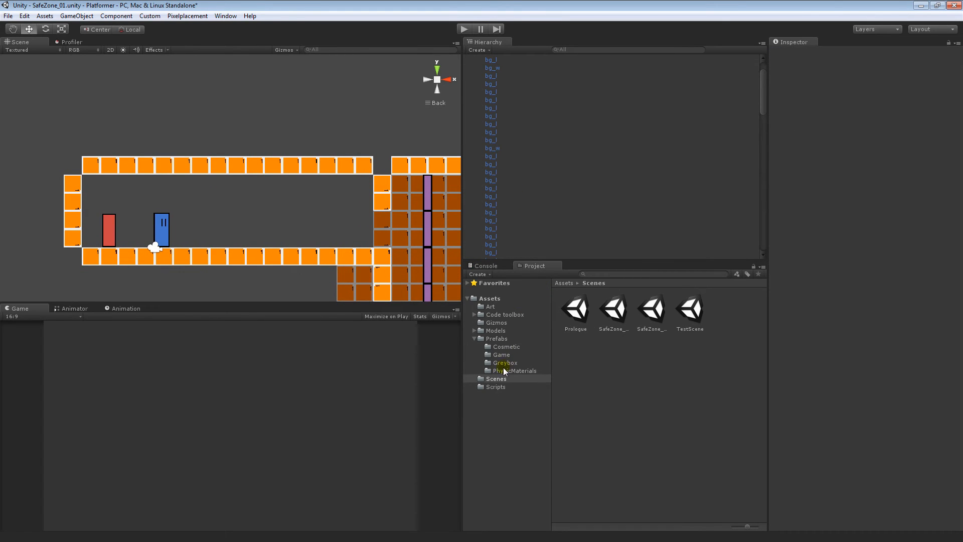
Step: Deactivate the Interaction group in the scene
scroll(533, 204, "down", 20)
left_click(506, 254)
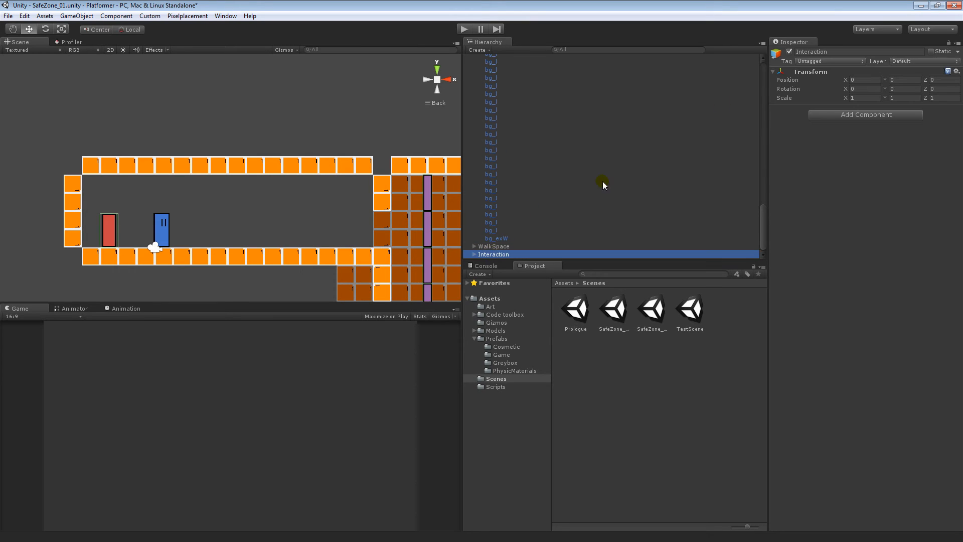
left_click(789, 52)
Step: Create an empty object named Rooms inside the BG group
scroll(501, 185, "up", 20)
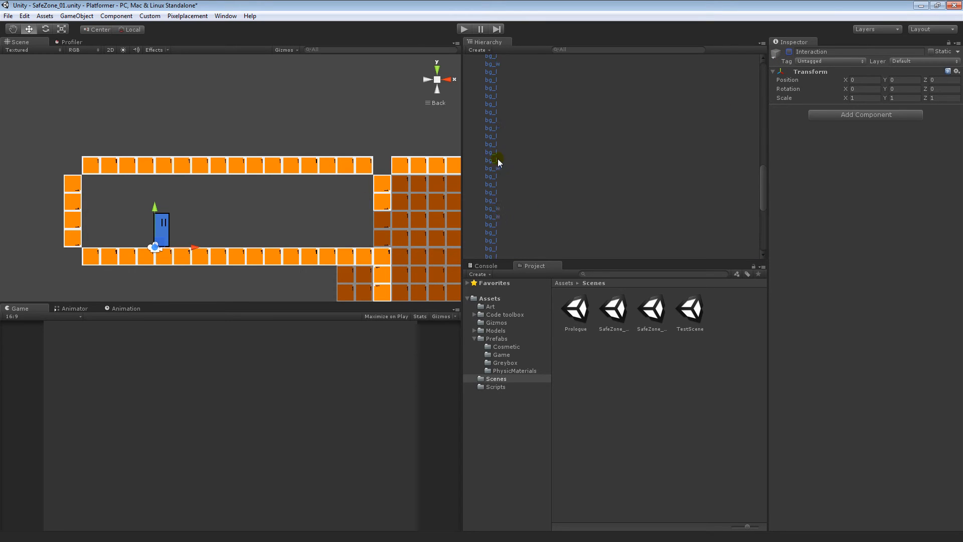
left_click(484, 83)
scroll(537, 151, "down", 10)
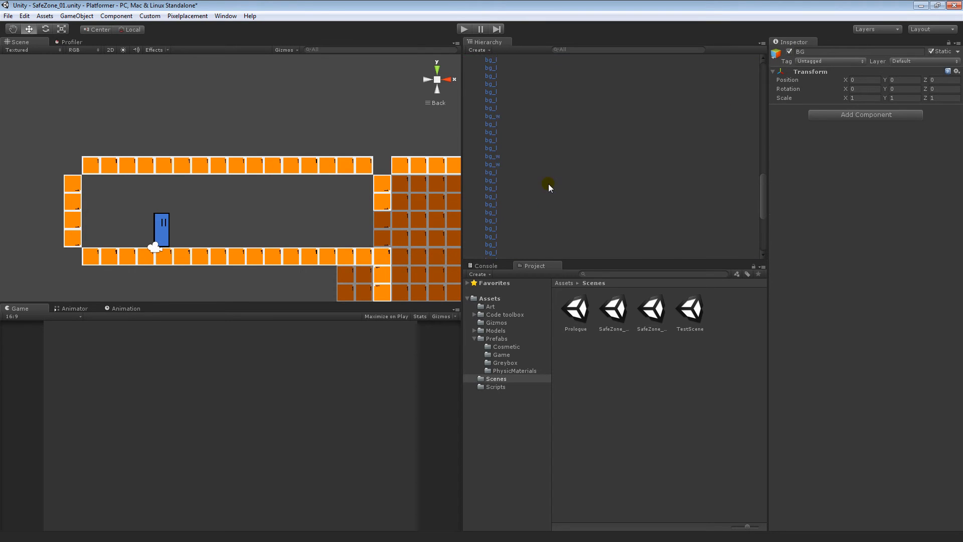
left_click(514, 239)
left_click(517, 240)
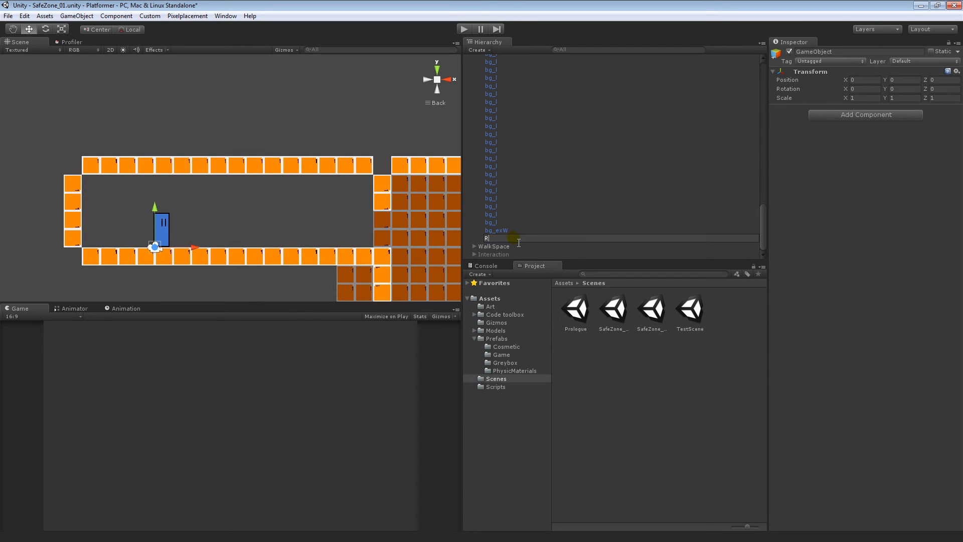
type("Rooms")
key("Return")
key("ctrl+d")
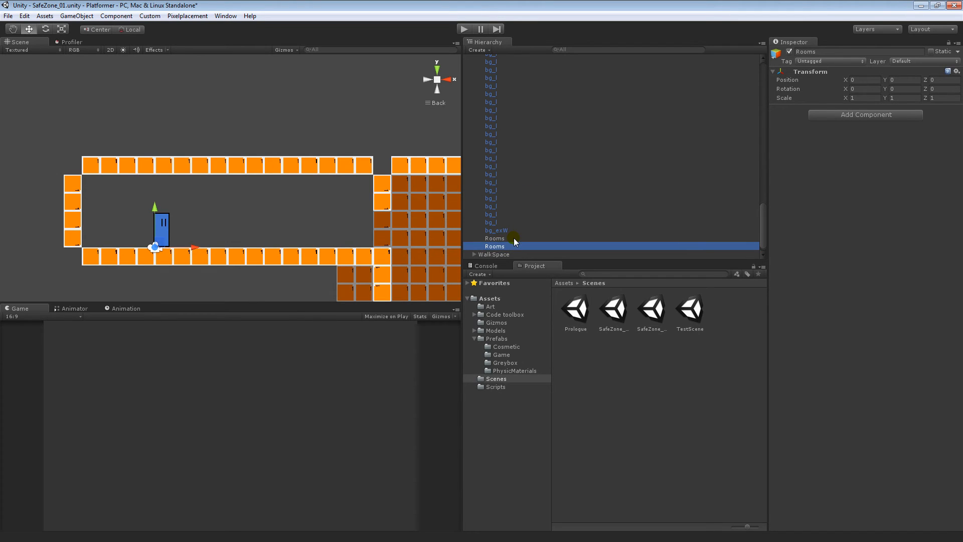
key("Delete")
left_click(514, 238)
Step: Place a HospitalCeiling_4_2 prefab in the Rooms group and duplicate it into a snapped row of four across the upper corridor's ceiling
left_click(503, 346)
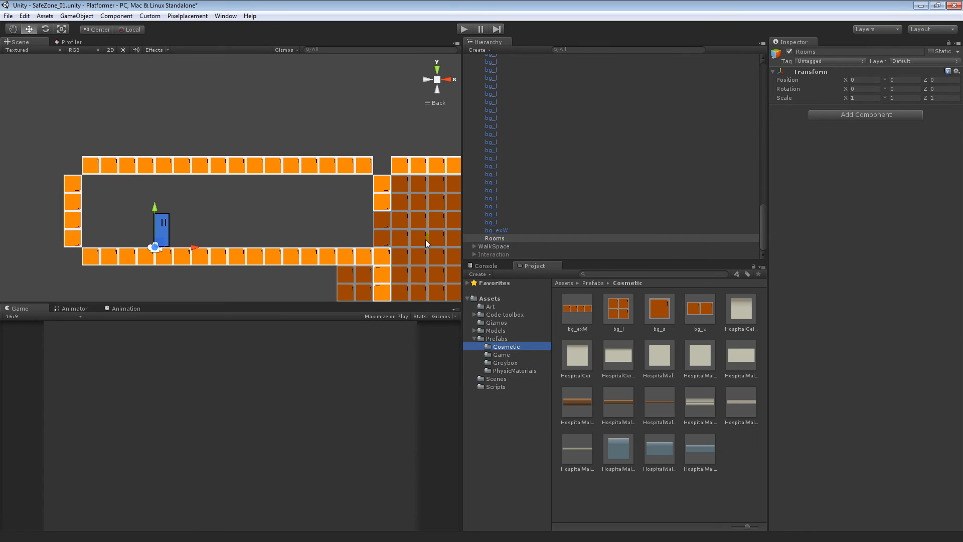
left_click_drag(619, 355, 516, 238)
key("v")
left_click_drag(126, 234, 86, 152)
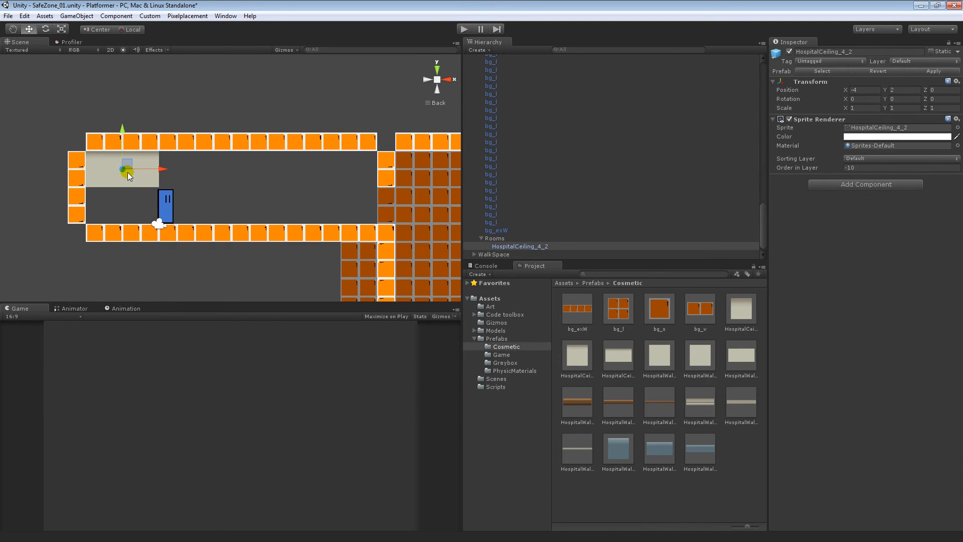
key("ctrl+d")
left_click_drag(161, 169, 242, 169)
key("v")
left_click_drag(168, 186, 232, 187)
key("ctrl+d")
left_click_drag(320, 190, 309, 190)
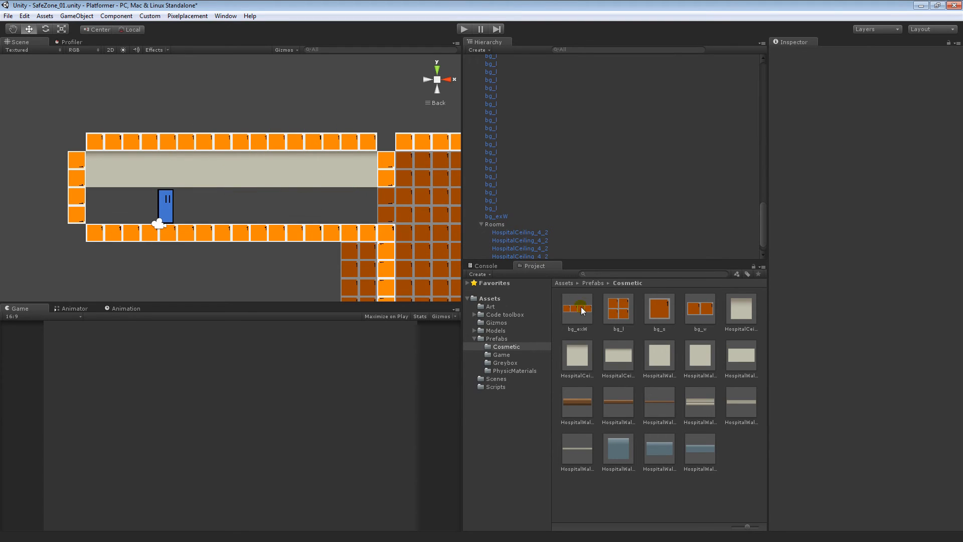
Step: Fill the upper corridor's lower half with a snapped row of four HospitalWall_4_2 tiles in the Rooms group
left_click_drag(742, 355, 568, 226)
left_click_drag(128, 210, 162, 190)
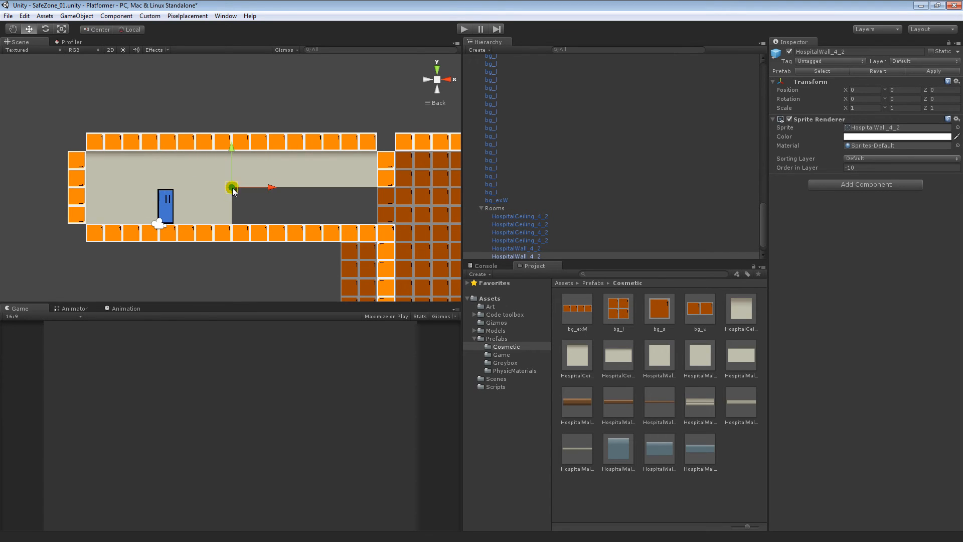
left_click(133, 209, "shift")
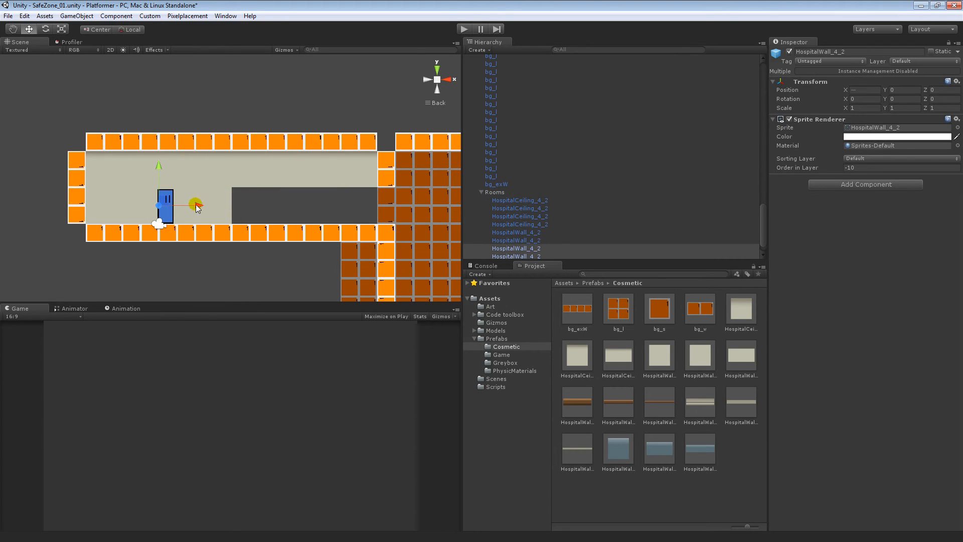
left_click_drag(196, 205, 356, 206)
left_click_drag(247, 188, 232, 187)
left_click(266, 244)
Step: Set the Order in Layer of the three HospitalWallDeco1 prefabs to -9
scroll(266, 241, "down", 5)
mouse_move(291, 184)
left_mouse_down()
mouse_move(267, 172)
mouse_move(308, 190)
left_mouse_up()
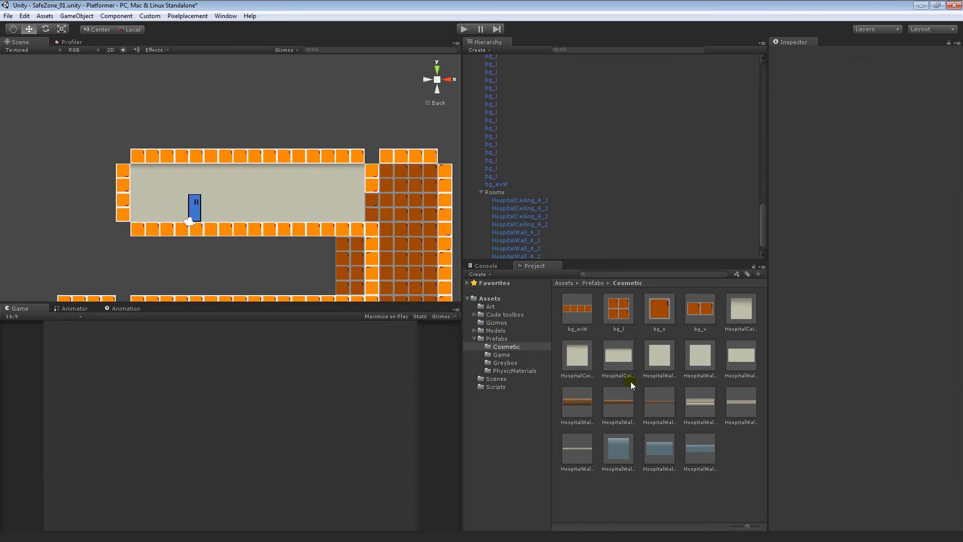
left_click(582, 402)
left_click(613, 404, "ctrl")
left_click(657, 402, "ctrl")
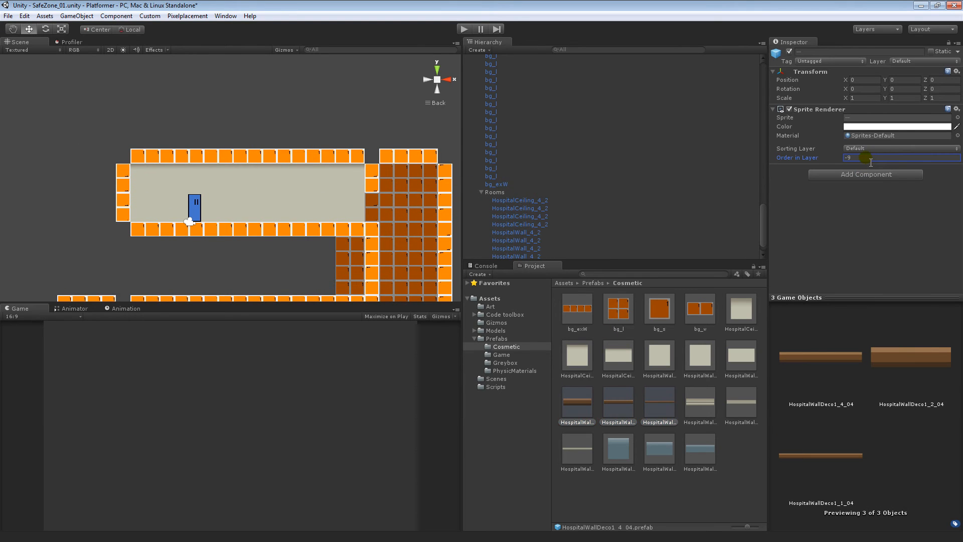
left_click(636, 487)
Step: Delete the small block of greybox bg_l tiles between the upper and lower corridors
left_click(579, 404)
left_click(324, 241)
left_click_drag(324, 240, 255, 154)
left_click(281, 173)
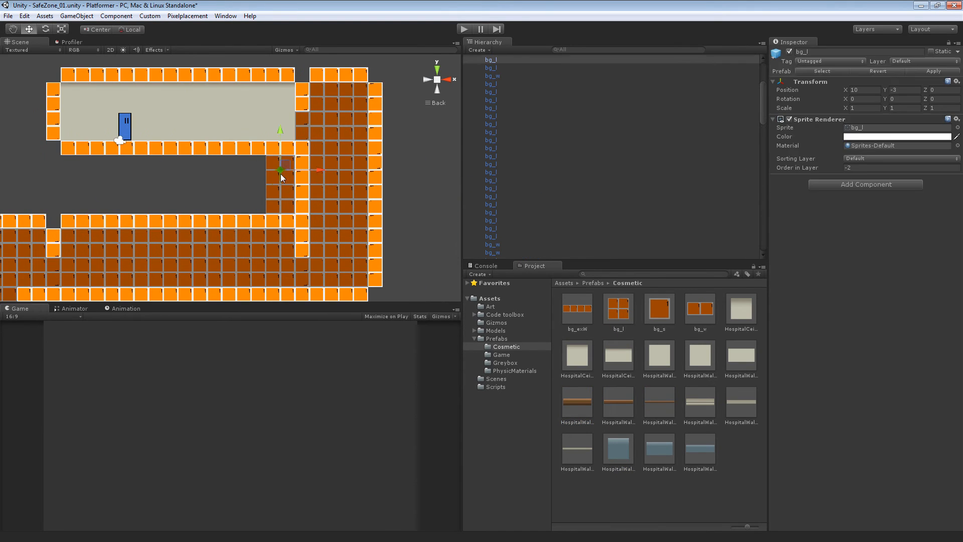
left_click(284, 187, "shift")
key("Delete")
Step: Delete the greybox background tiles from the long corridor below the player's corridor
left_click_drag(284, 187, 377, 158)
left_click(373, 216)
left_click(373, 240, "shift")
key("Delete")
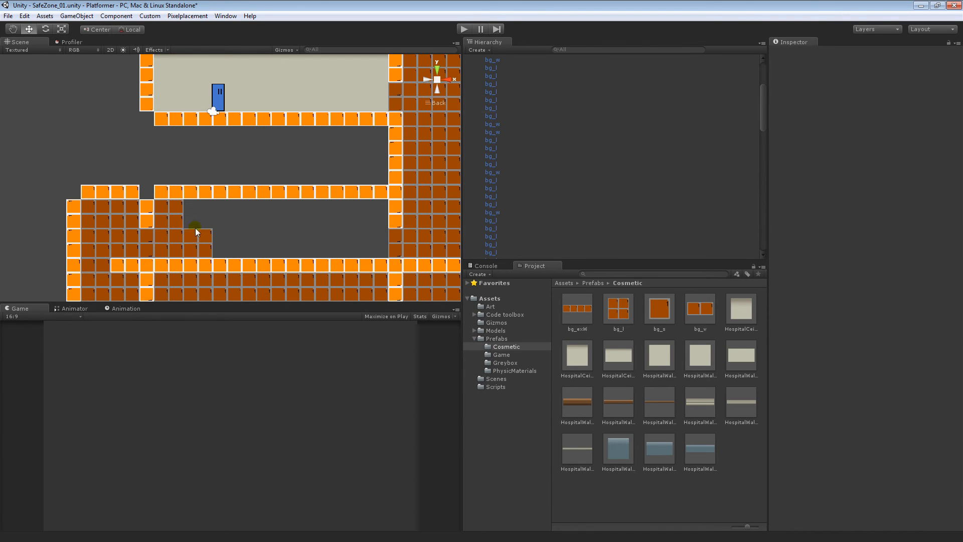
left_click(175, 241)
key("Delete")
Step: Fill the upper half of the emptied lower corridor with a row of four HospitalCeiling_4_2 tiles in the Rooms group
left_click_drag(312, 157, 268, 171)
scroll(547, 195, "down", 15)
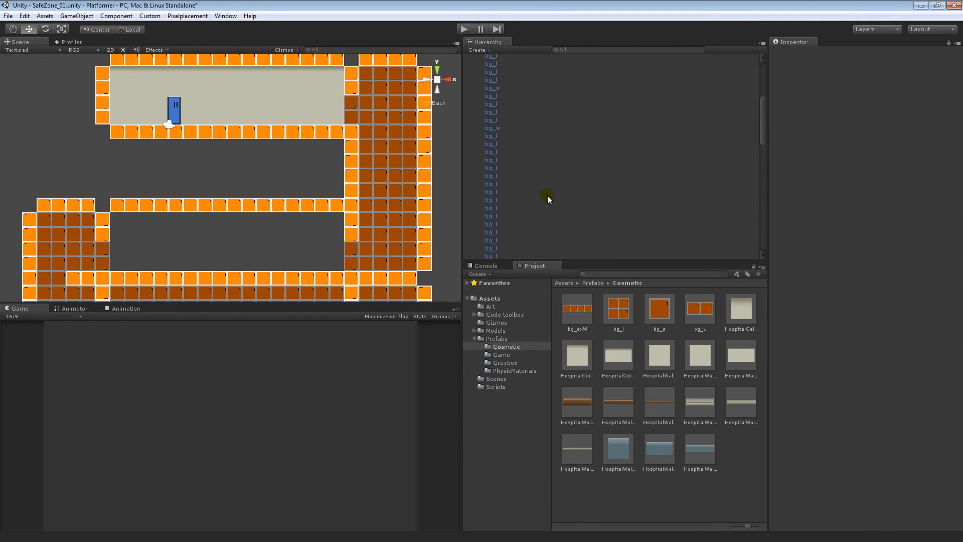
scroll(559, 193, "down", 2)
left_click(620, 358)
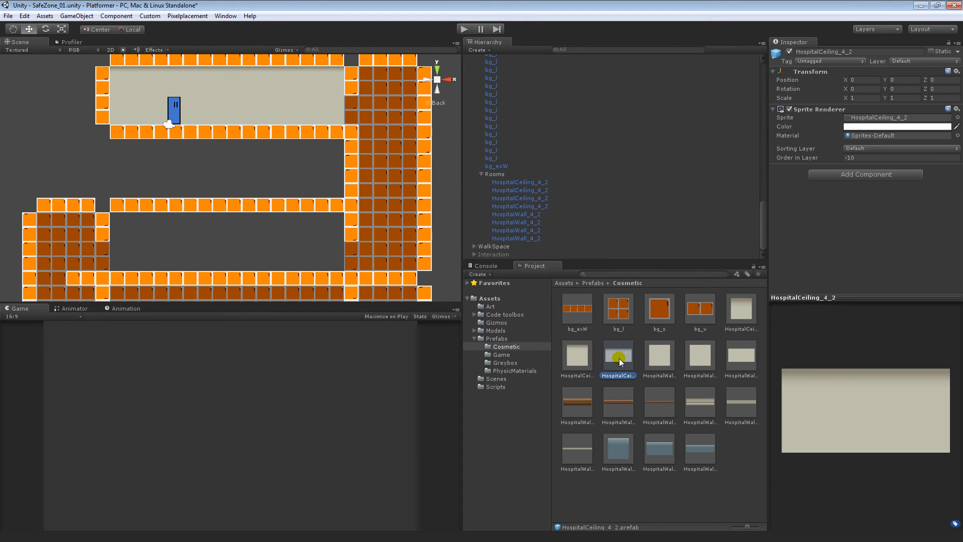
left_click_drag(621, 357, 253, 182)
key("ctrl+z")
left_click(619, 356)
left_click(517, 190)
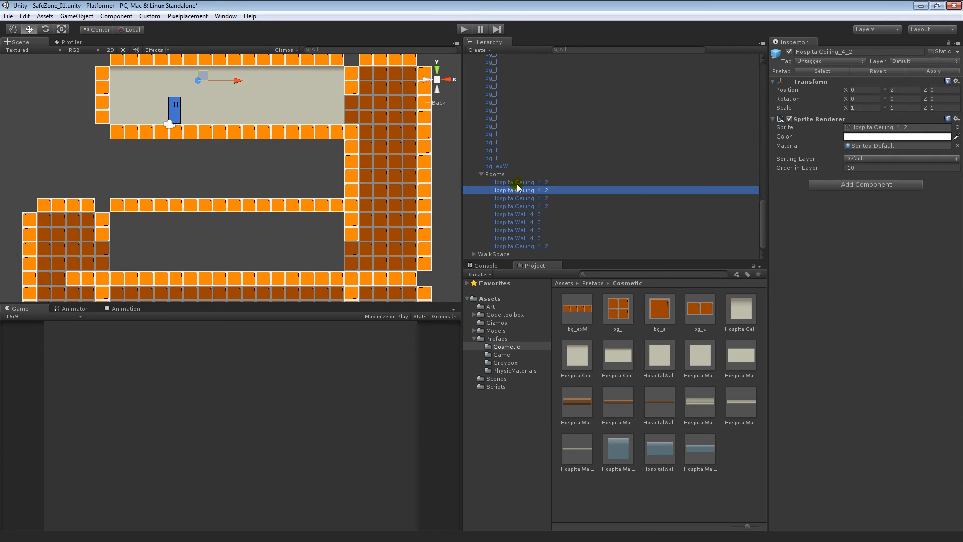
key("Down")
key("Down")
key("Down")
key("Down")
key("Down")
key("Down")
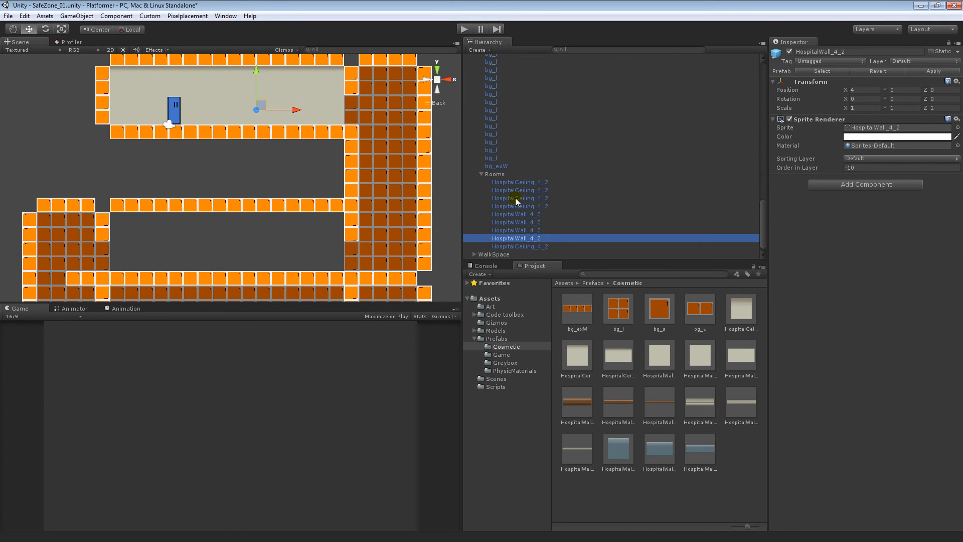
key("Down")
left_click_drag(163, 86, 216, 236)
key("ctrl+d")
left_click(320, 226, "shift")
key("ctrl+d")
Step: Duplicate the upper corridor's four HospitalWall_4_2 tiles and move the copies down into the lower half of the lower corridor
left_click(318, 178)
left_click(323, 116)
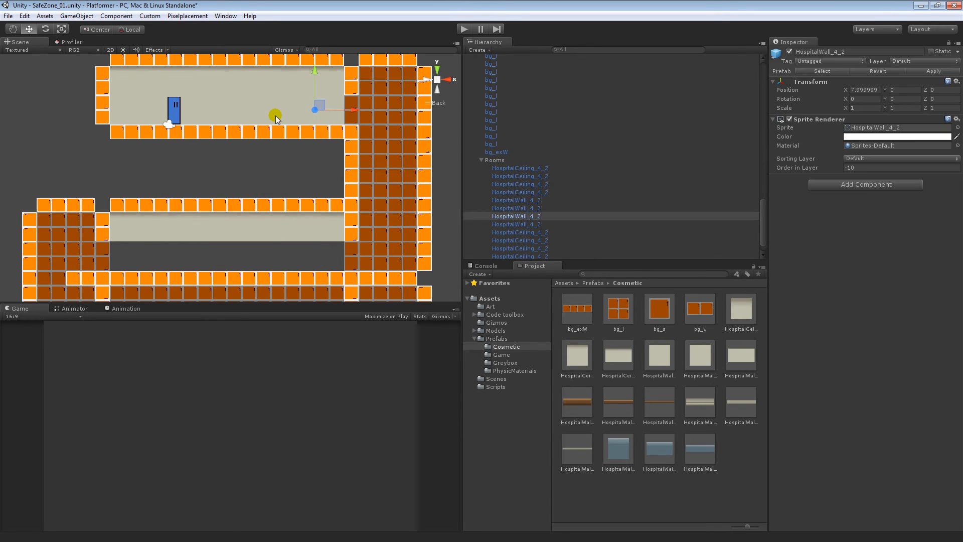
left_click(253, 110, "shift")
left_click(517, 199, "shift")
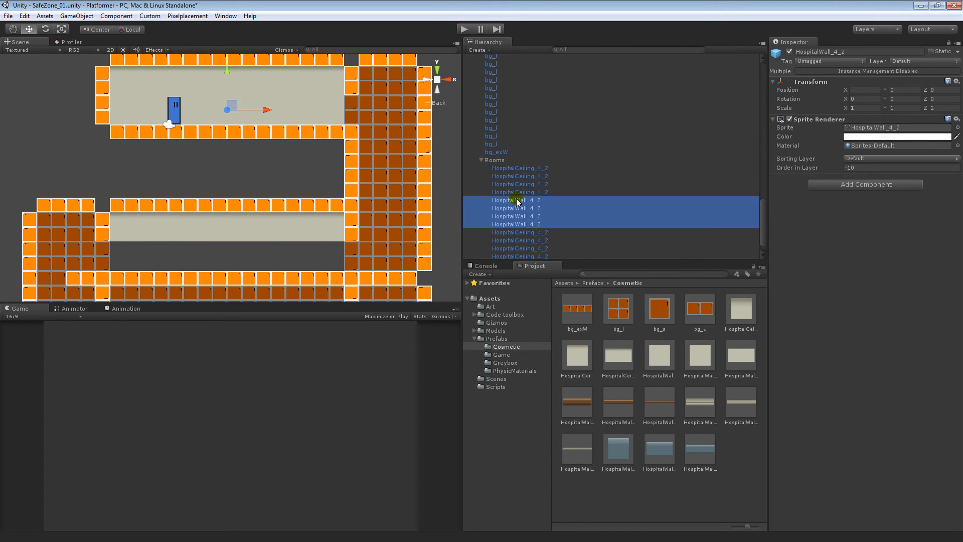
key("ctrl+d")
left_click_drag(229, 72, 233, 242)
left_click(322, 226)
left_click(256, 174)
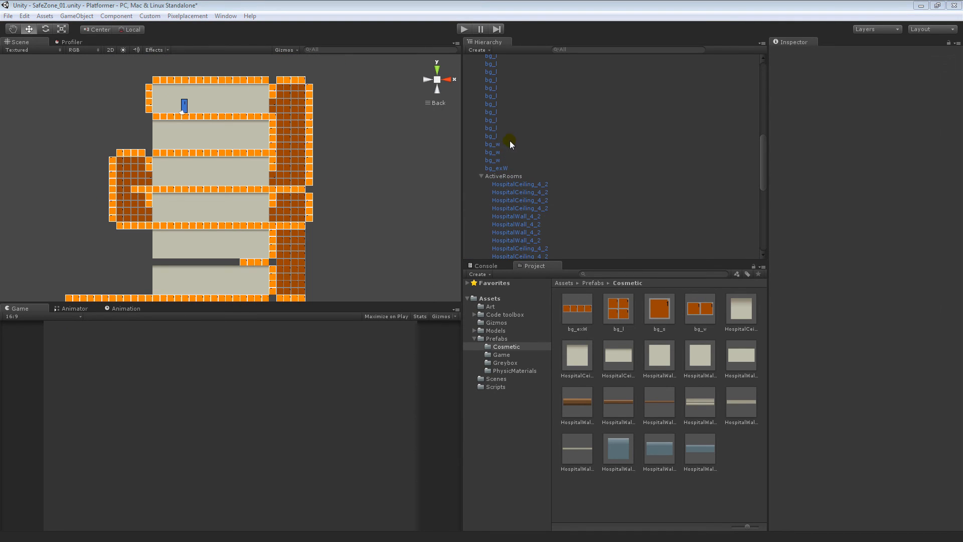
Step: Name the empty object below the CosmeticRooms group OrangeBox
left_click(504, 176)
scroll(549, 179, "down", 5)
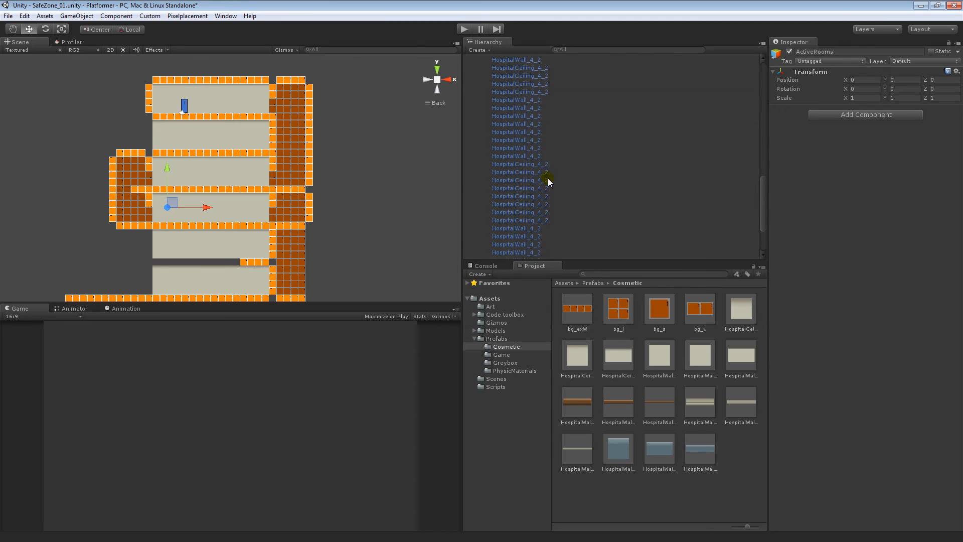
left_click(512, 239)
left_click(513, 240)
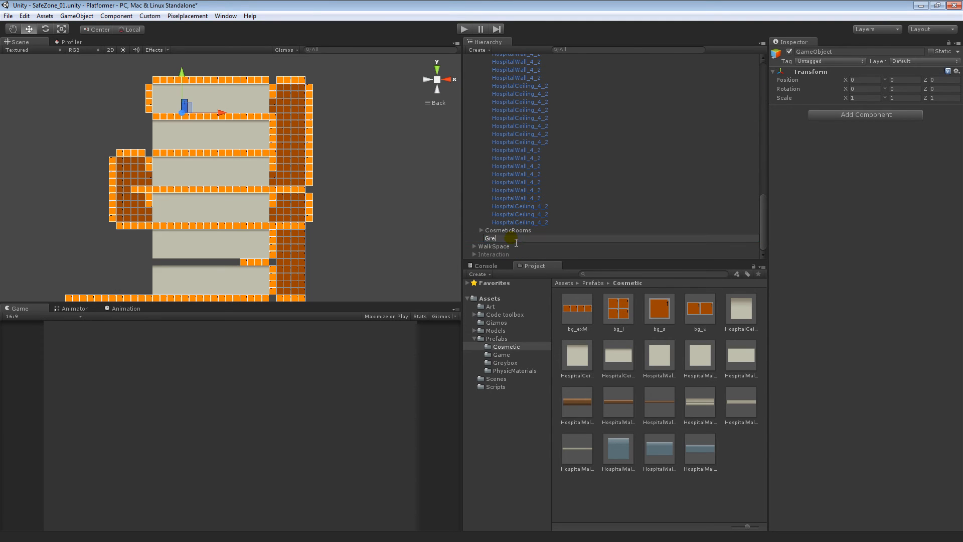
key("Return")
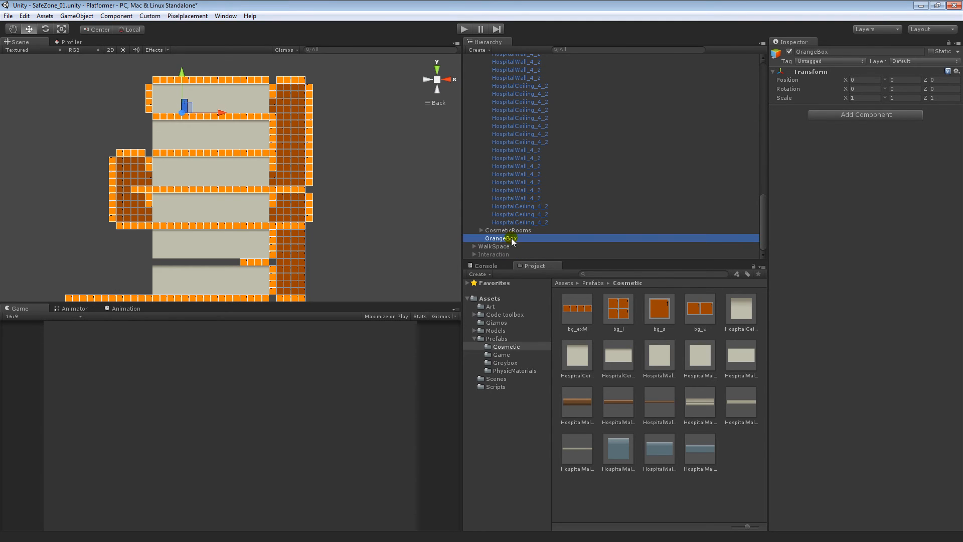
Step: Move all remaining loose greybox bg tiles above the ActiveRooms group into the OrangeBox group and collapse it
scroll(502, 185, "up", 10)
left_click(496, 180)
key("shift+Up")
key("shift+Up")
key("shift+Up")
key("shift+Up")
key("shift+Up")
key("shift+Up")
key("shift+Up")
key("shift+Up")
key("shift+Up")
key("shift+Up")
key("shift+Up")
key("shift+Up")
key("shift+Up")
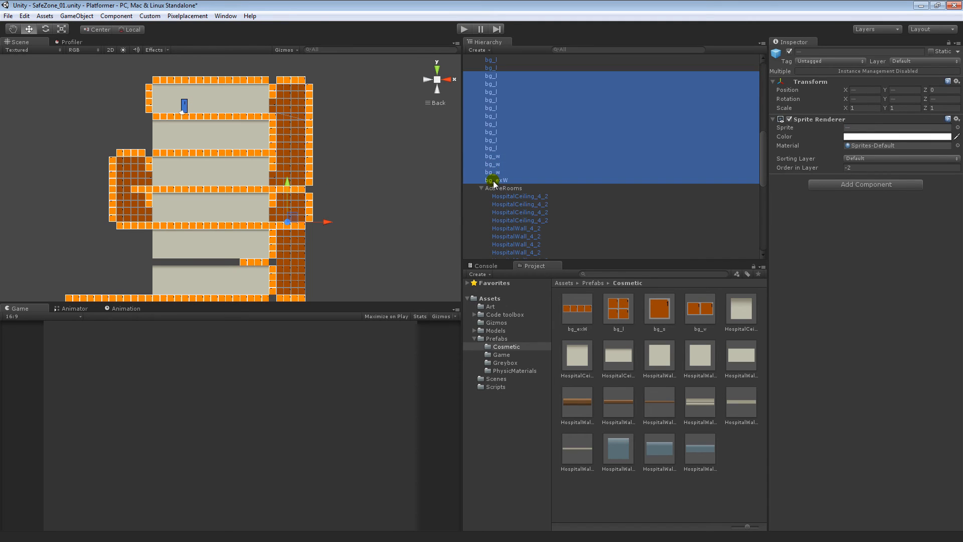
scroll(592, 131, "up", 6)
key("shift+Up")
key("shift+Up")
key("shift+Up")
key("shift+Up")
key("shift+Up")
key("shift+Up")
key("shift+Up")
key("shift+Up")
key("shift+Up")
key("shift+Up")
key("shift+Up")
key("shift+Up")
key("shift+Up")
key("shift+Up")
key("shift+Up")
key("shift+Up")
key("shift+Up")
key("shift+Up")
key("shift+Up")
key("shift+Up")
key("shift+Up")
key("shift+Up")
key("shift+Up")
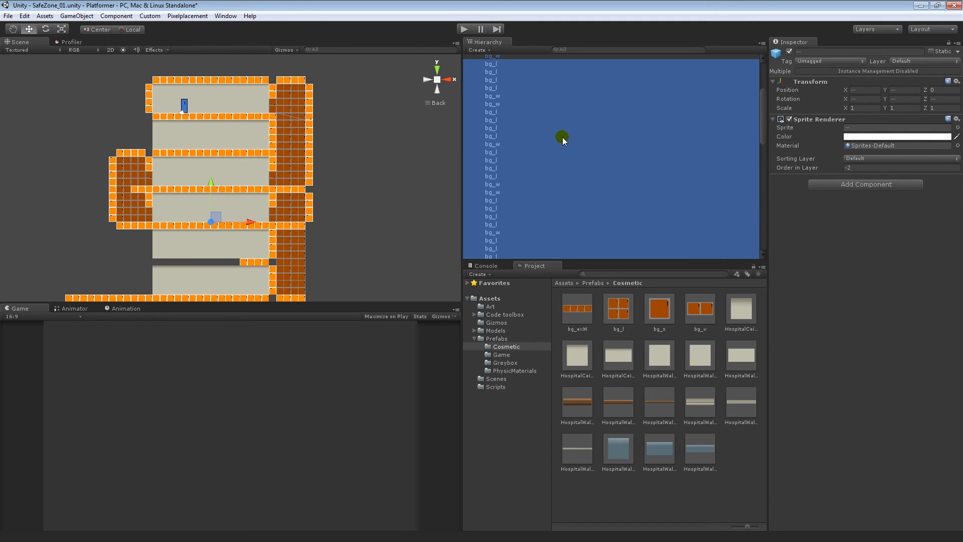
scroll(560, 137, "up", 3)
key("shift+Up")
key("shift+Up")
key("shift+Up")
key("shift+Up")
key("shift+Up")
key("shift+Up")
key("shift+Up")
key("shift+Up")
key("shift+Up")
scroll(617, 162, "down", 12)
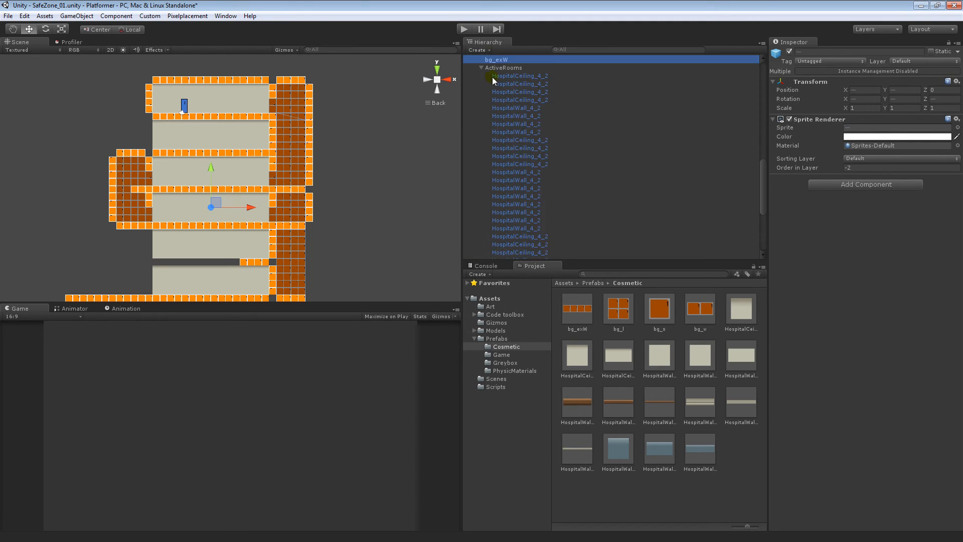
left_click_drag(495, 59, 555, 239)
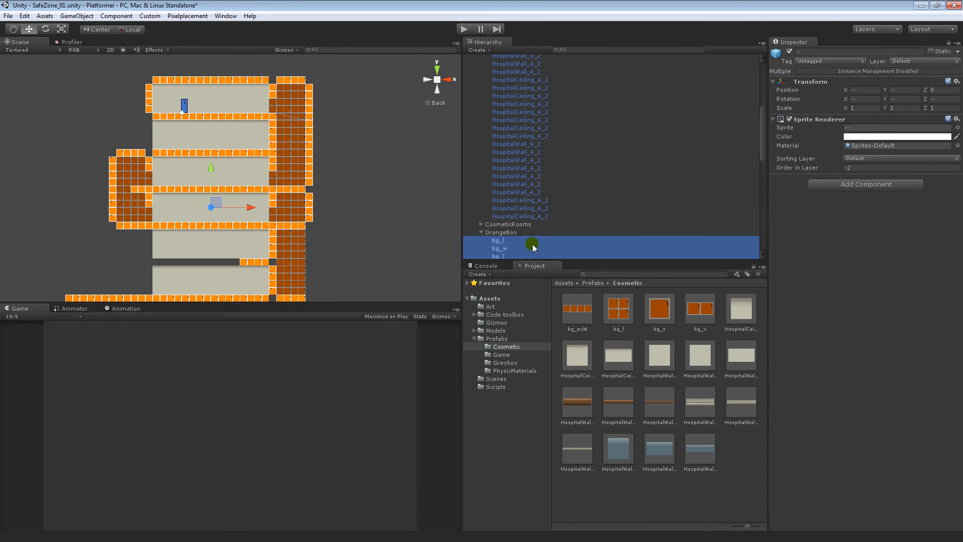
left_click(502, 233)
left_click(482, 232)
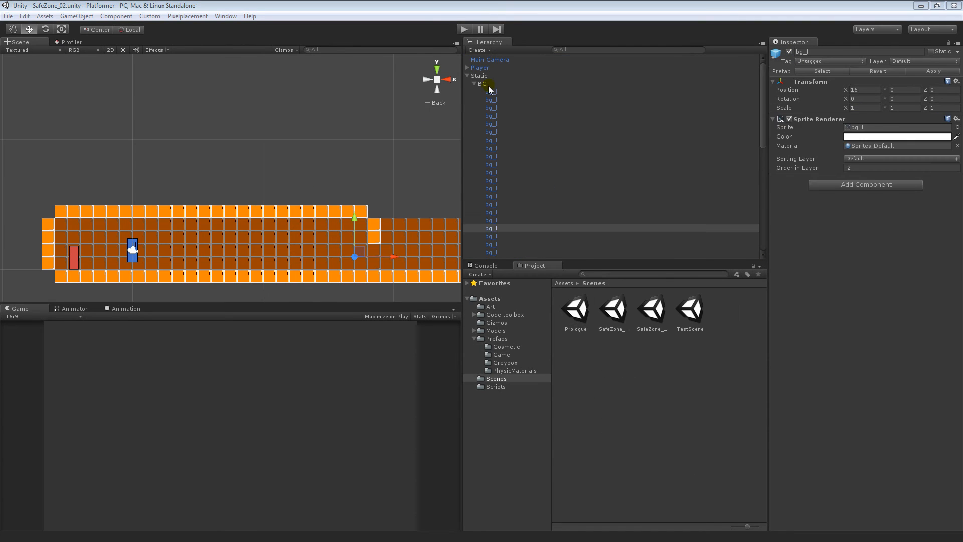
left_click(489, 86)
key("ctrl+d")
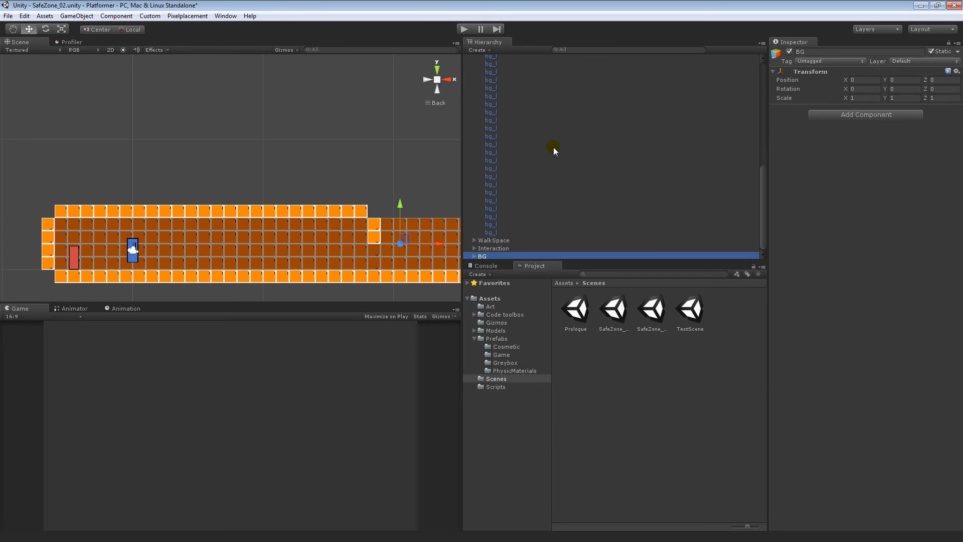
key("ctrl+z")
Step: Name the two empty objects in SafeZone_02's BG group OrageBox and Wall
scroll(534, 161, "down", 5)
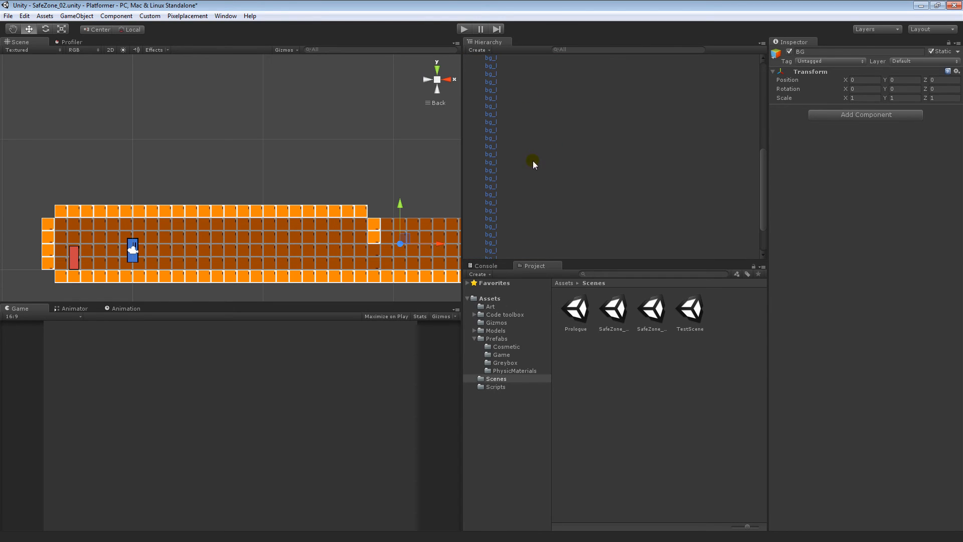
left_click(510, 231)
key("F2")
type("OrageBo")
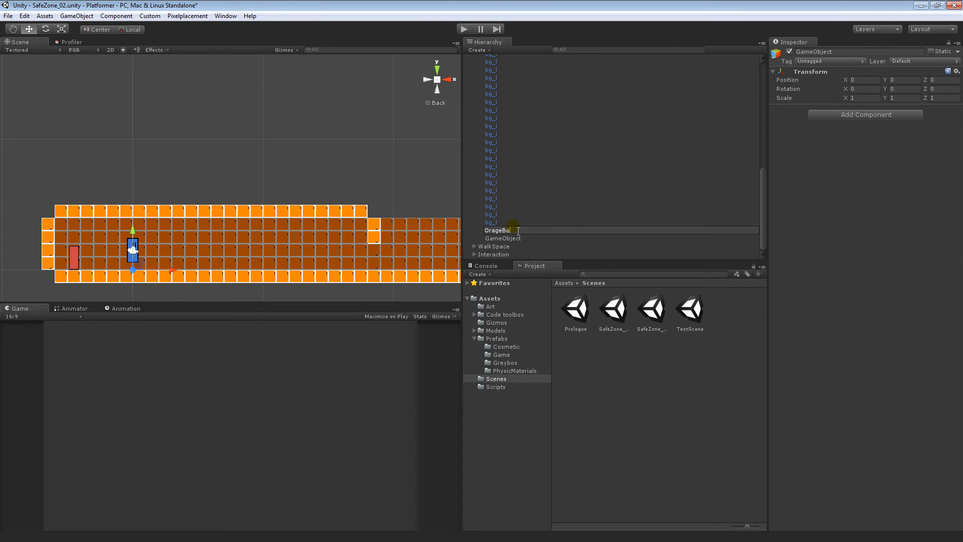
type("x")
key("Return")
left_click(506, 238)
key("F2")
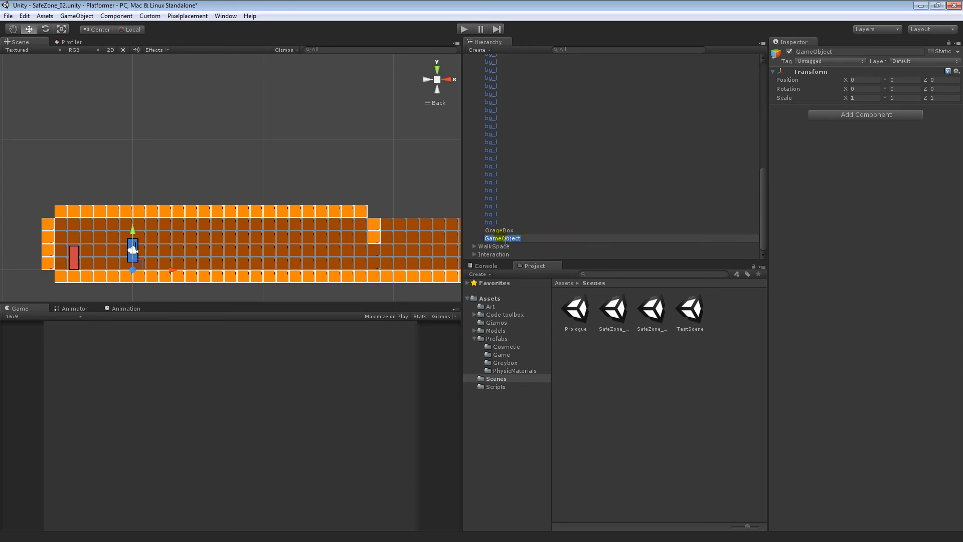
type("Wall")
key("Return")
Step: Select the upper row of bg_l tiles in the player's corridor and move them into the OrageBox group
left_click(504, 222)
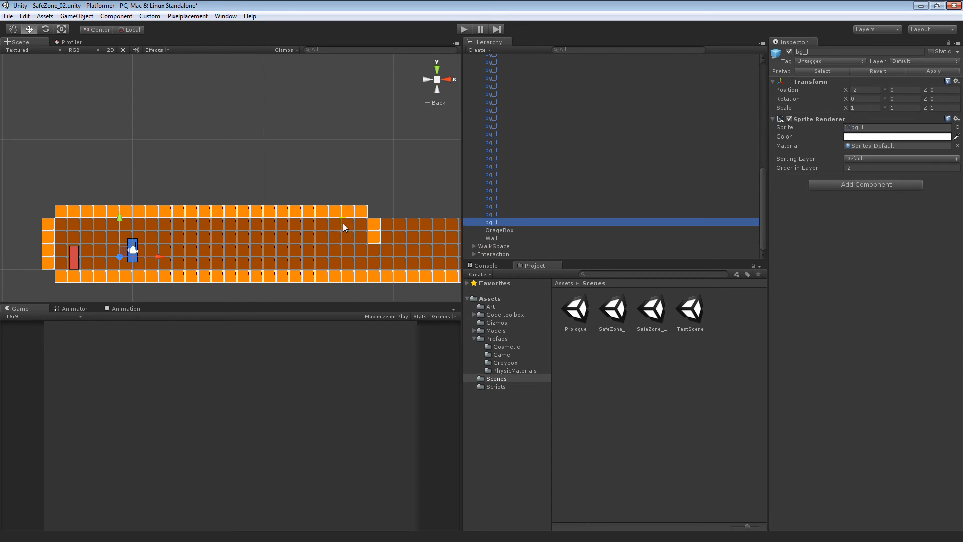
left_click_drag(343, 224, 249, 228)
left_click(316, 166)
left_click(345, 227)
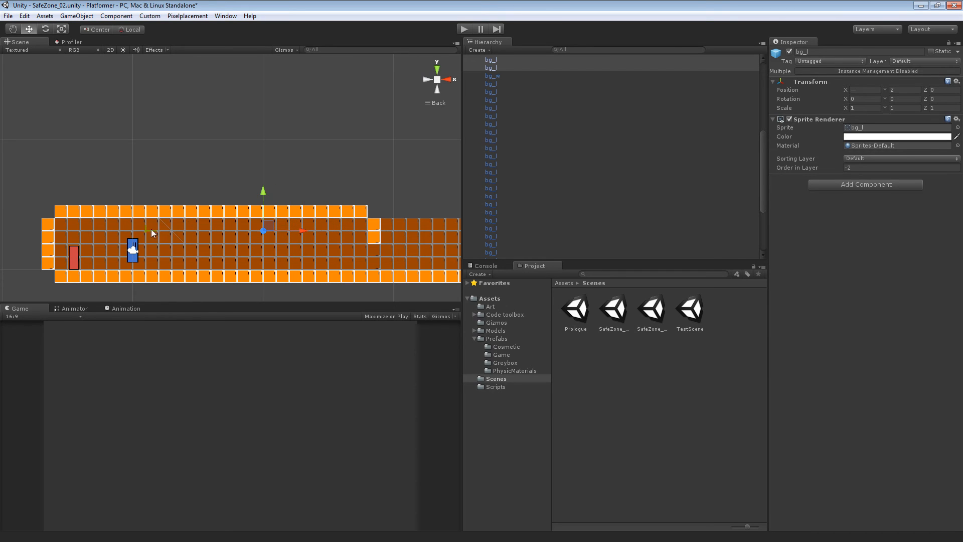
scroll(547, 195, "up", 6)
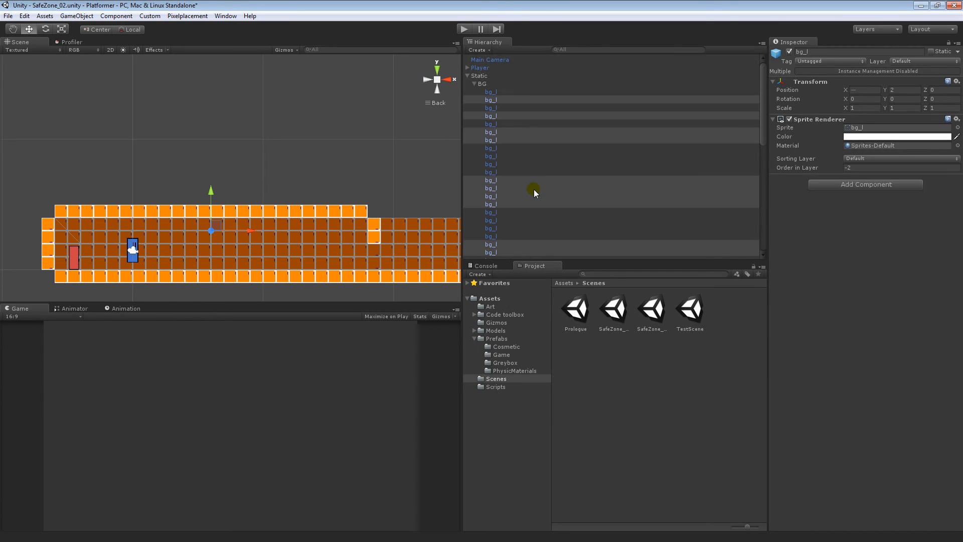
scroll(536, 178, "down", 2)
left_click_drag(492, 186, 505, 231)
Step: Delete the lower row of greybox bg_l tiles along the whole player's corridor
left_click(352, 258)
key("Delete")
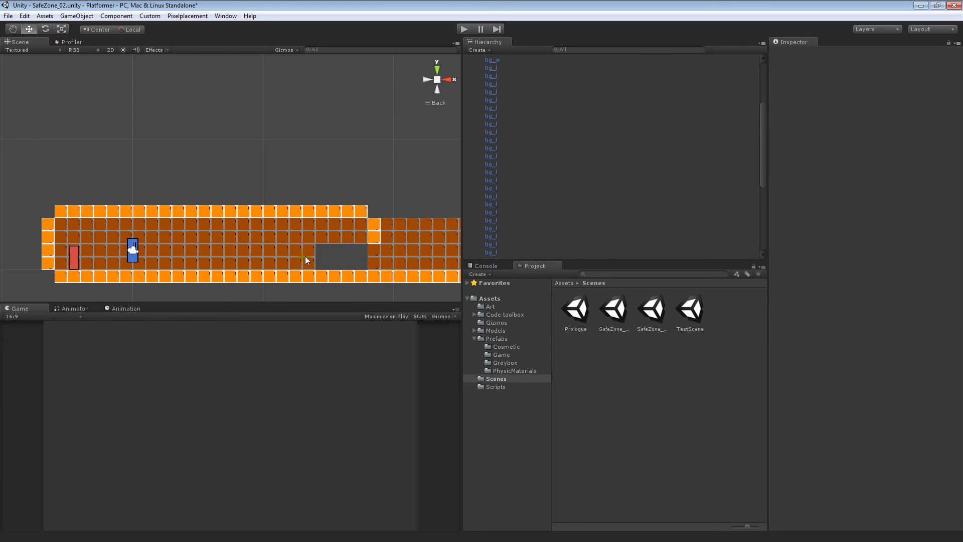
left_click(251, 257)
key("Delete")
left_click(225, 257)
key("Delete")
left_click(202, 255)
key("Delete")
left_click(175, 256)
key("Delete")
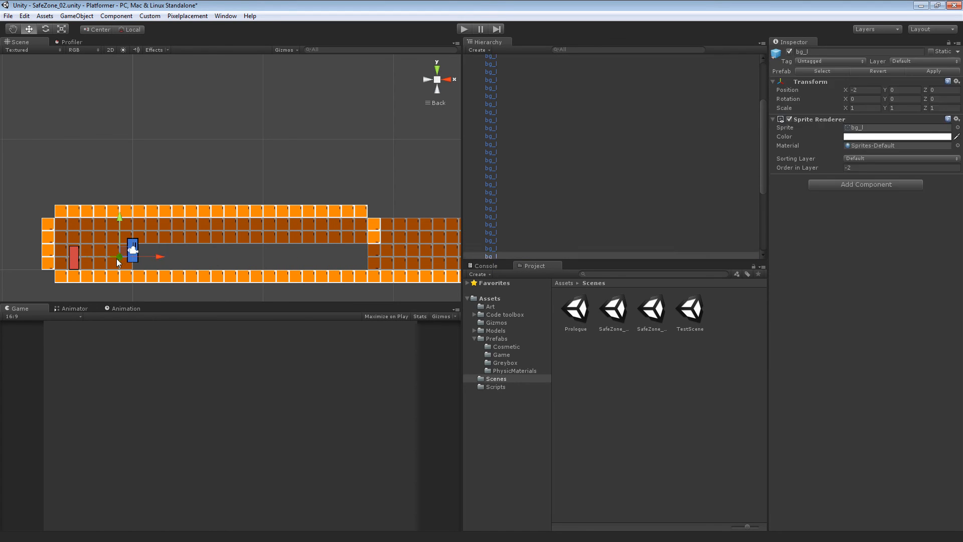
left_click(64, 261)
key("Delete")
Step: Move all remaining loose bg tiles of the BG group into the OrageBox group and collapse it
left_click(501, 93)
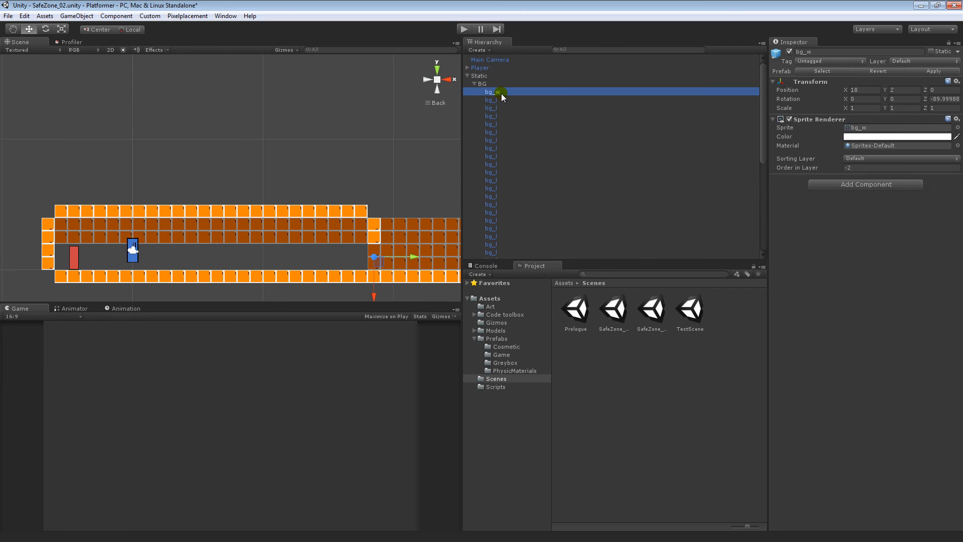
key("shift+Down")
key("shift+Down")
key("shift+Down")
key("shift+Down")
key("shift+Down")
key("shift+Down")
key("shift+Down")
key("shift+Down")
key("shift+Down")
key("shift+Down")
key("shift+Down")
key("shift+Down")
key("shift+Down")
key("shift+Down")
key("shift+Down")
key("shift+Down")
key("shift+Down")
key("shift+Down")
key("shift+Down")
key("shift+Down")
scroll(594, 143, "down", 5)
key("shift+Down")
key("shift+Down")
key("shift+Down")
key("shift+Down")
key("shift+Down")
key("shift+Down")
key("shift+Down")
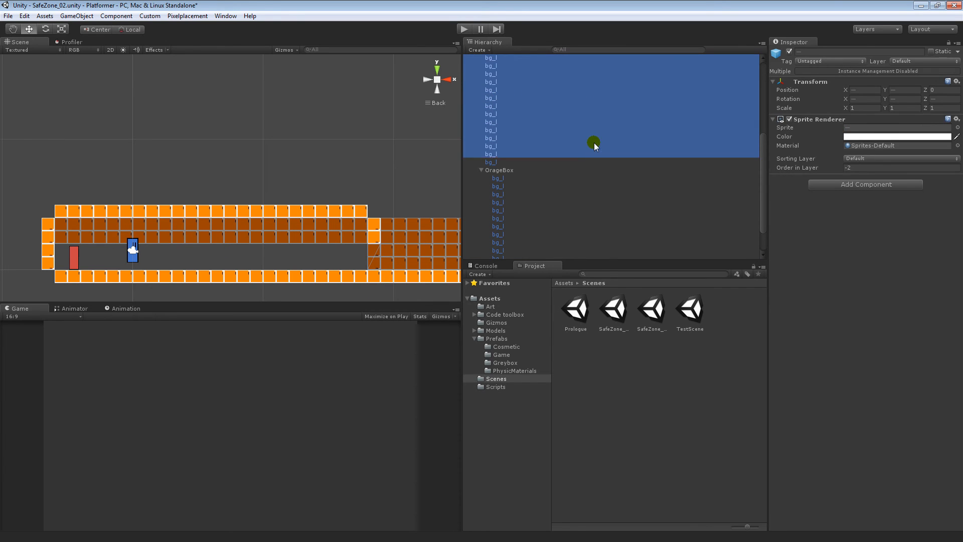
scroll(503, 164, "up", 9)
left_click(482, 92)
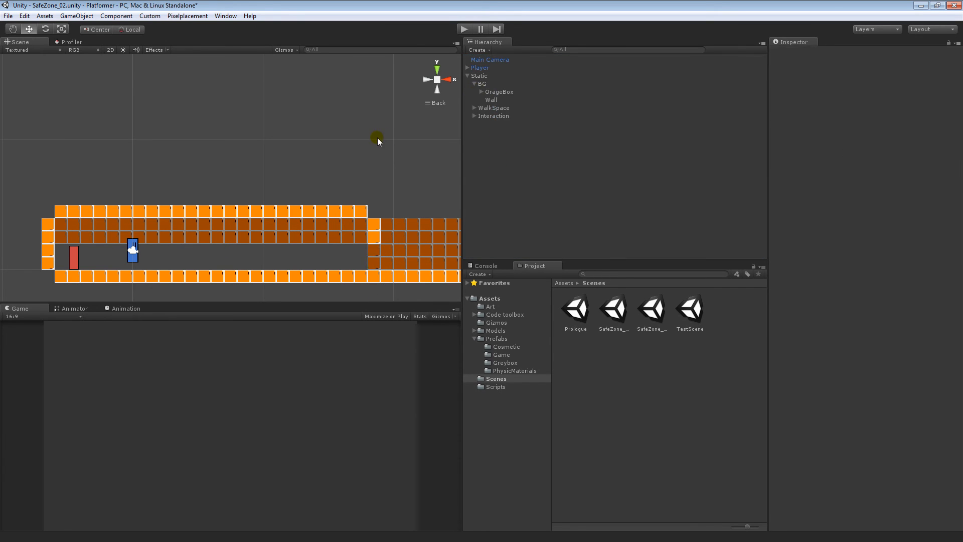
Step: Look through the hospital ceiling and wall prefabs in the Cosmetic folder to identify the piece sizes for the corridor
scroll(341, 200, "up", 4)
left_click_drag(326, 234, 394, 193)
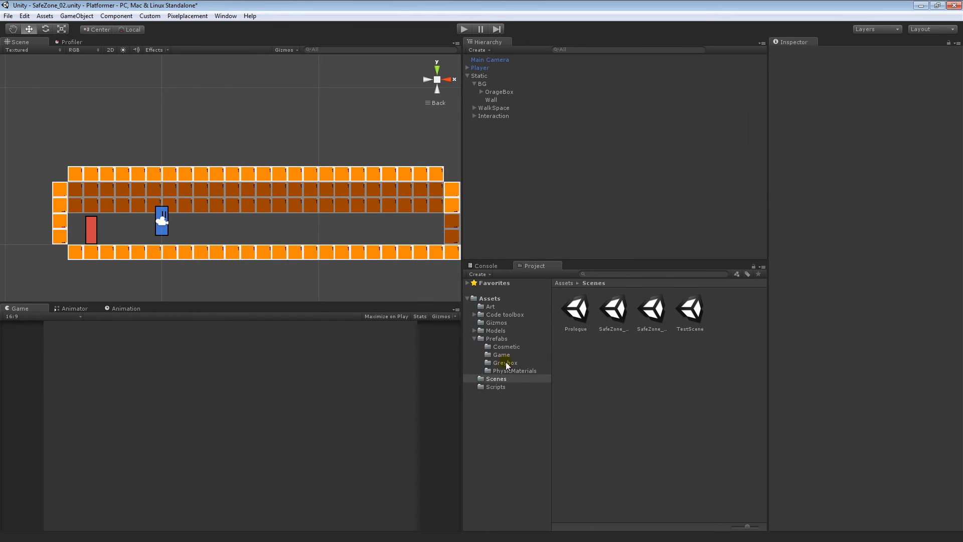
left_click(502, 355)
left_click(534, 347)
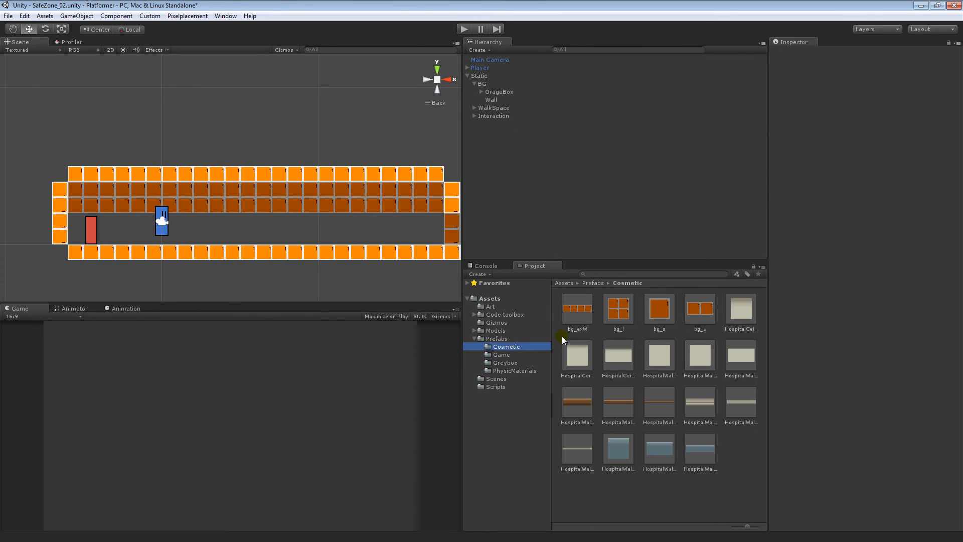
scroll(309, 222, "up", 2)
left_click(610, 361)
left_click(578, 358)
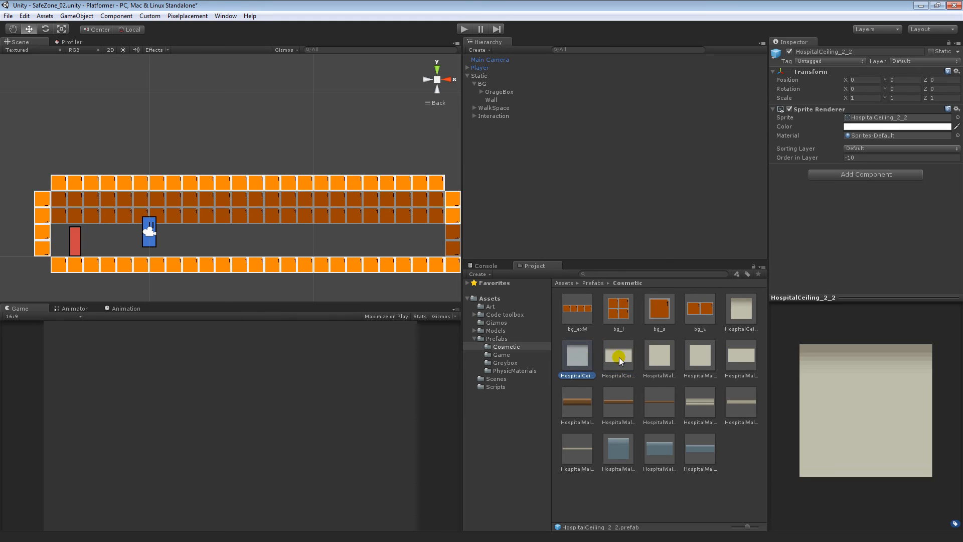
left_click(620, 358)
left_click(661, 358)
left_click(704, 354)
left_click(740, 356)
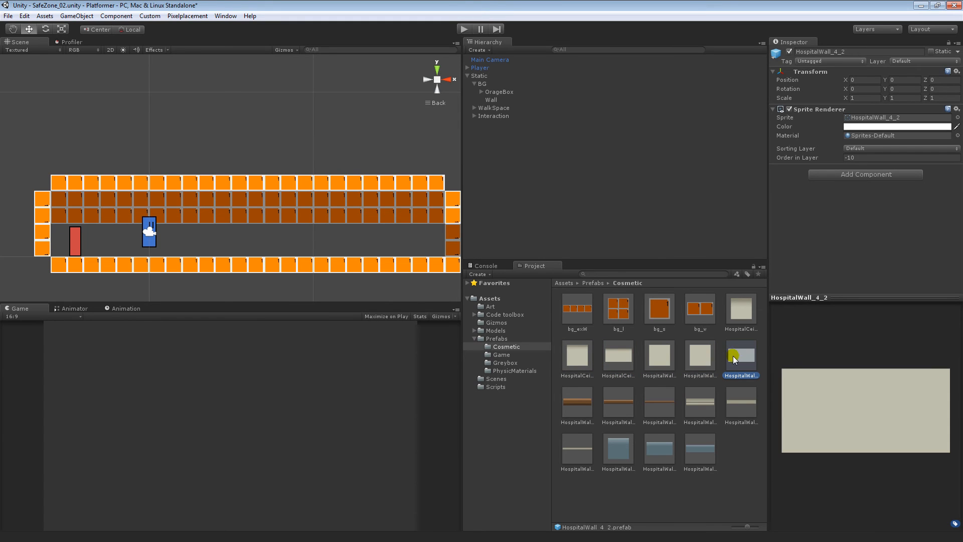
left_click(700, 355)
left_click(742, 357)
left_click(702, 359)
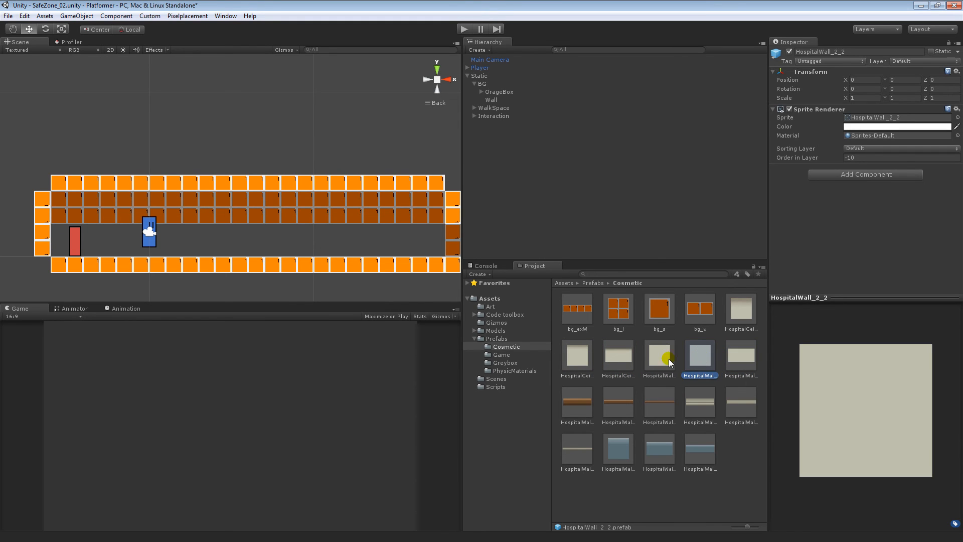
left_click(670, 360)
left_click(699, 355)
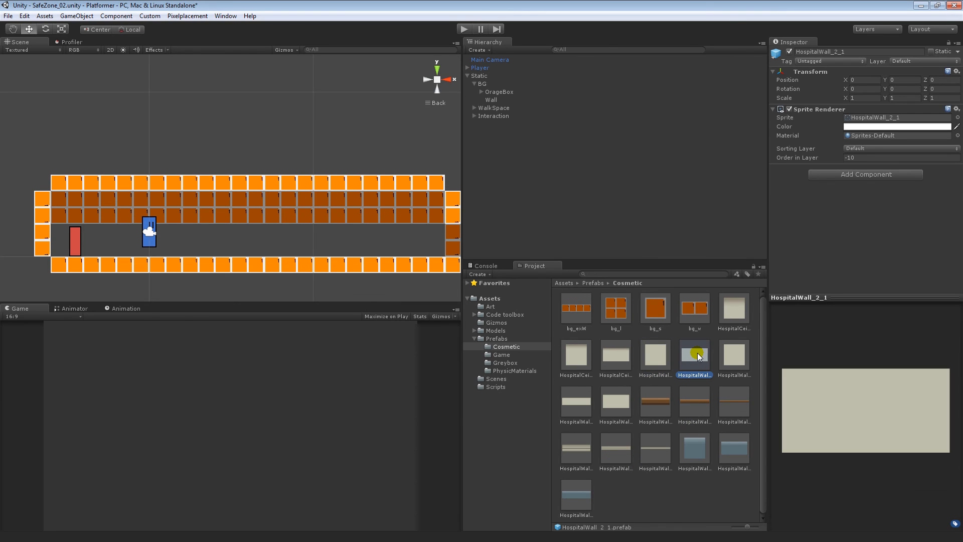
left_click(734, 355)
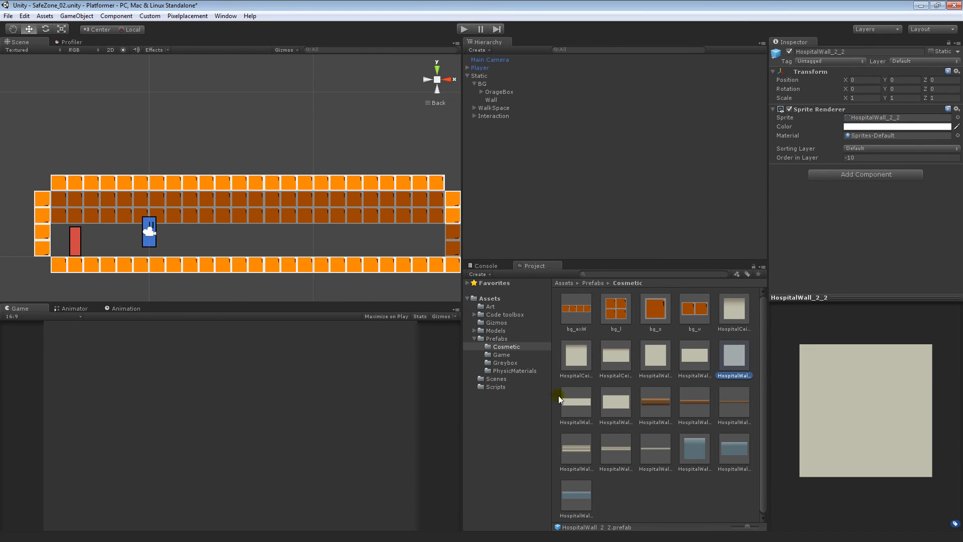
Step: Add a HospitalWall_4_1 prefab to the Wall group and snap it onto the floor at the corridor's left end
left_click(580, 411)
left_click_drag(580, 410, 491, 101)
left_click(173, 253)
left_click_drag(173, 253, 268, 251)
scroll(268, 251, "up", 1)
key("v")
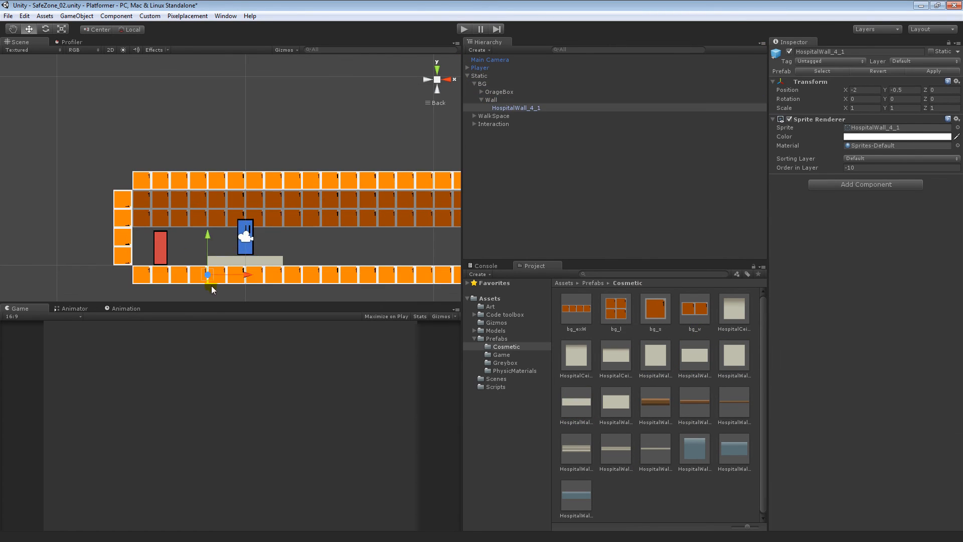
left_click_drag(210, 280, 139, 264)
Step: Duplicate the HospitalWall_4_1 pieces and snap the copies end to end along the whole corridor floor
key("ctrl+d")
left_click_drag(196, 274, 406, 257)
left_click(197, 256, "shift")
key("ctrl+d")
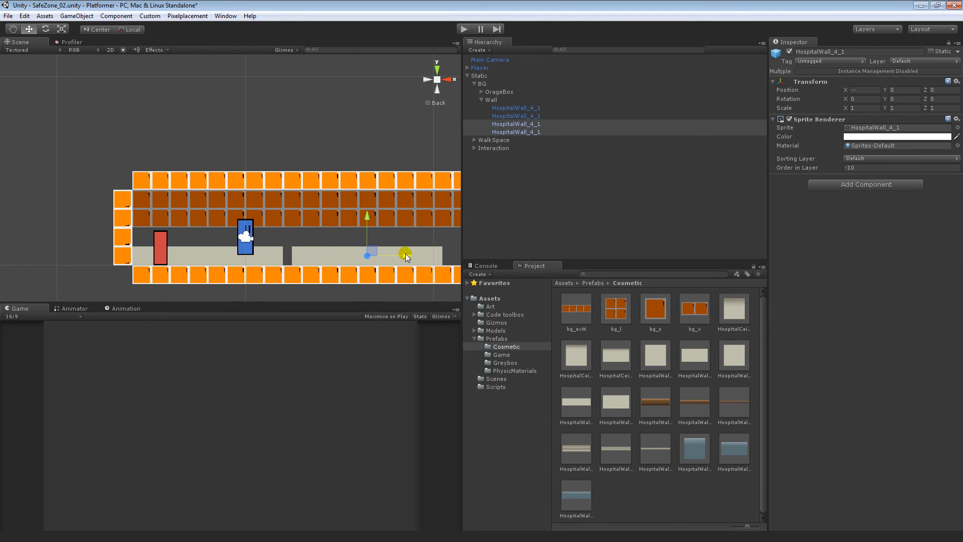
left_click_drag(297, 250, 286, 249)
left_click_drag(411, 210, 291, 203)
key("ctrl+d")
left_click_drag(278, 242, 442, 243)
key("v")
left_click_drag(328, 243, 314, 243)
left_click_drag(385, 226, 232, 217)
left_click_drag(150, 244, 362, 226)
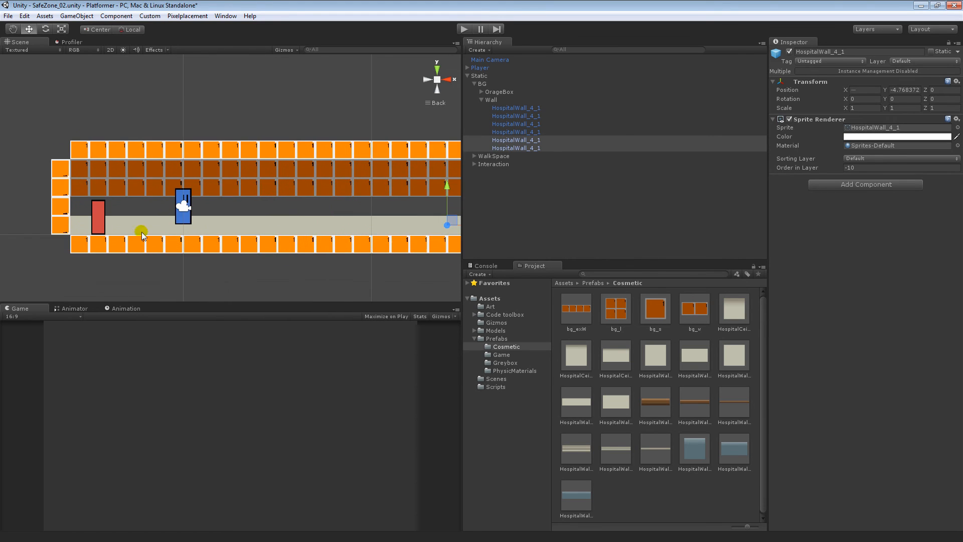
Step: Delete the remaining greybox bg_l tiles along the upper half of the player's corridor
left_click(123, 206)
left_click_drag(103, 186, 184, 232)
left_click(185, 231)
key("Delete")
left_click(222, 225)
key("Delete")
left_click(253, 224)
key("Delete")
left_click(295, 224)
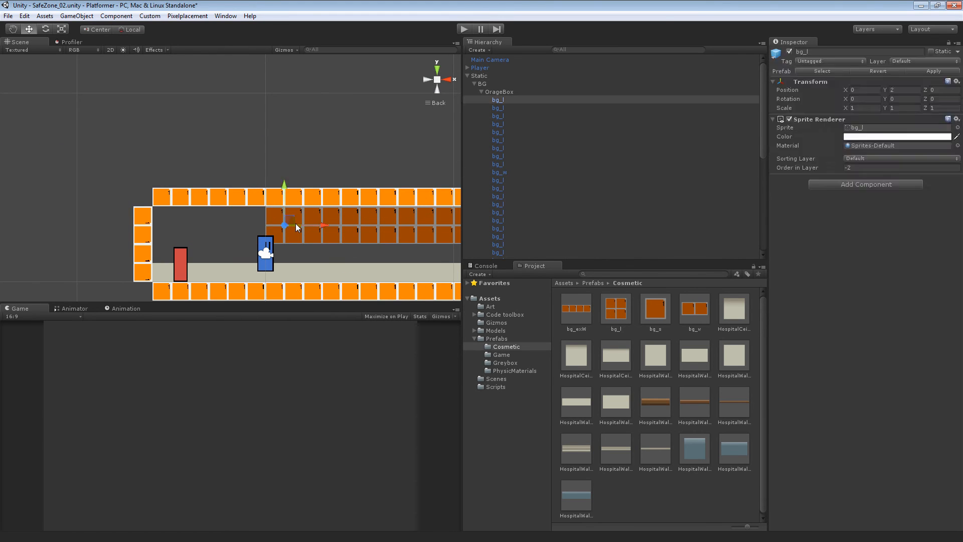
key("Delete")
left_click(324, 225)
left_click(235, 229)
key("Delete")
left_click(311, 229)
key("Delete")
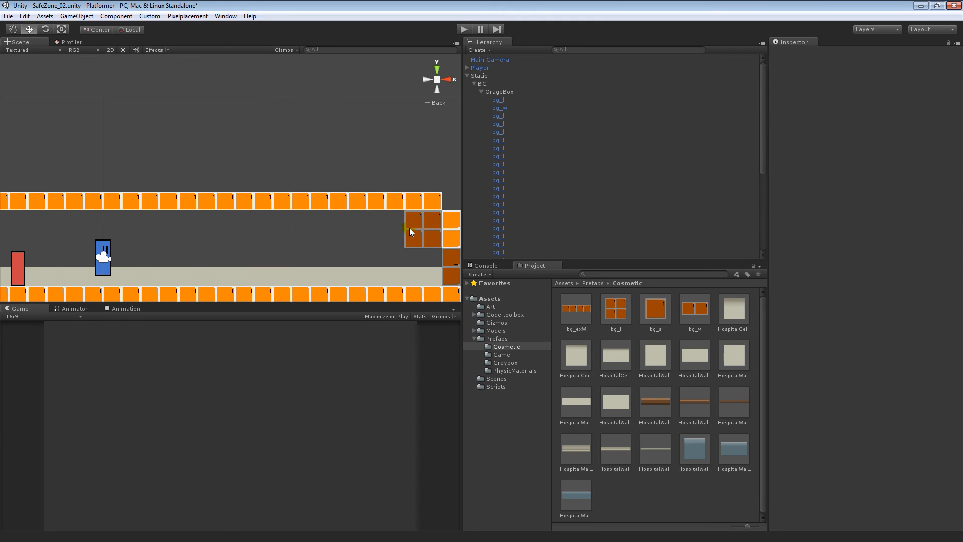
left_click(410, 228)
key("Delete")
Step: Delete the leftmost HospitalWall_4_1 piece behind the red door
left_click_drag(274, 294, 382, 253)
left_click(153, 241)
key("Delete")
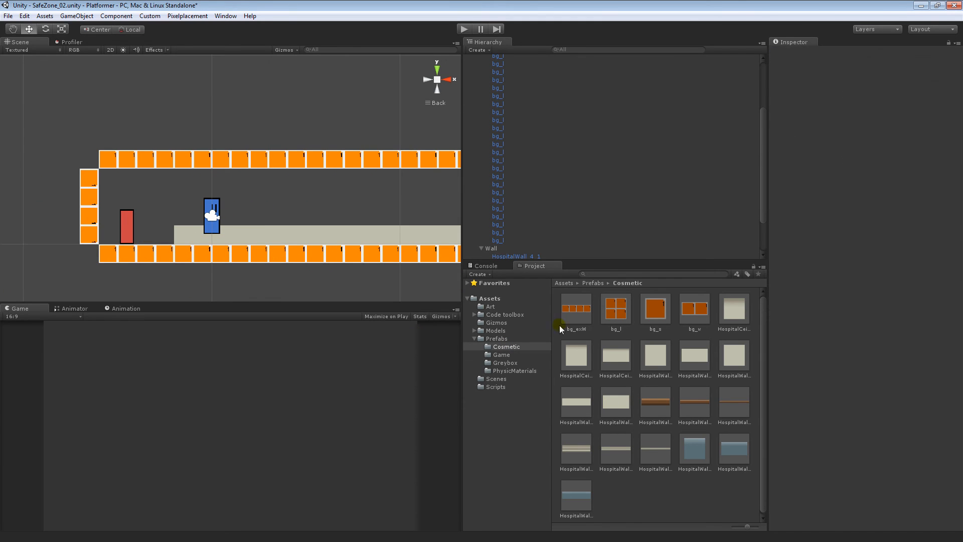
Step: Add a HospitalCeiling_4_2 prefab to the Wall group, placed in the corridor's upper left corner
left_click(577, 360)
left_click(611, 357)
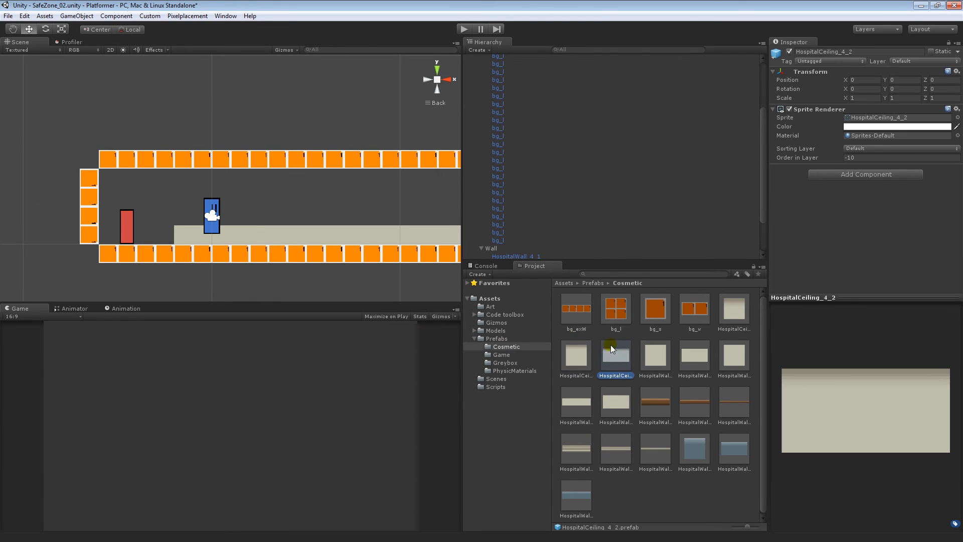
left_click(615, 358)
left_click_drag(617, 362, 106, 173)
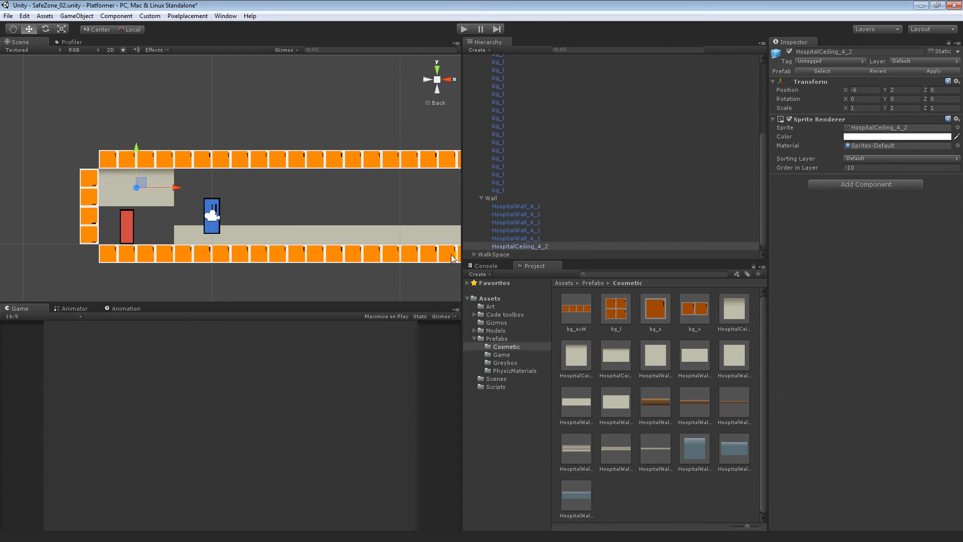
Step: Add a HospitalWall_4_2 prefab to the Wall group and snap it directly below the ceiling piece, behind the red door
left_click(621, 358)
left_click(702, 358)
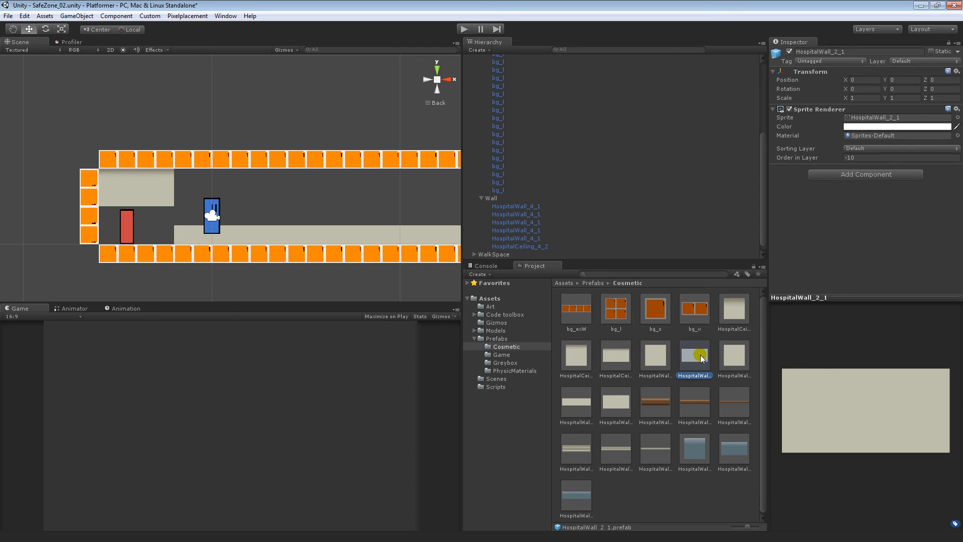
left_click_drag(617, 402, 527, 195)
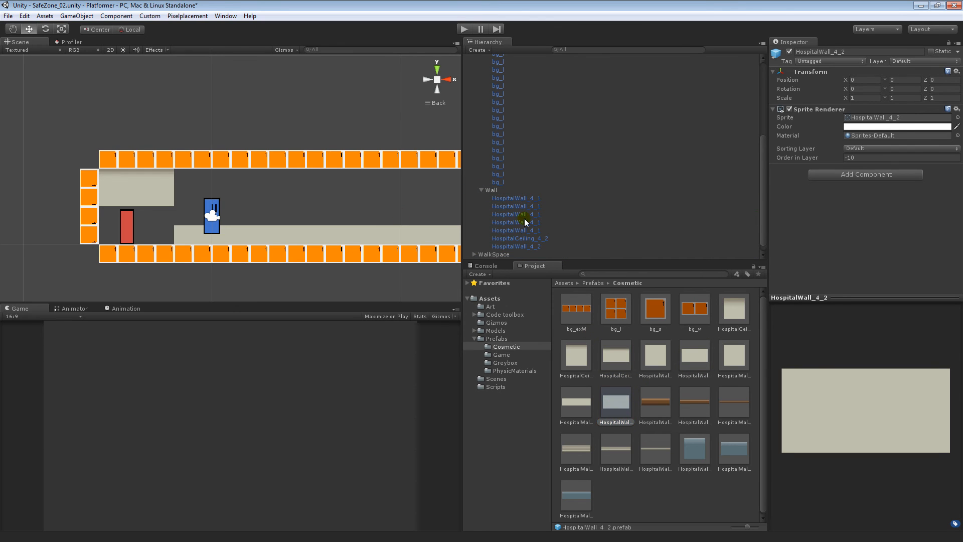
left_click(157, 189)
left_click(522, 253)
left_click(526, 247)
left_click_drag(213, 205, 227, 154)
key("v")
left_click_drag(246, 171, 178, 207)
Step: Save the SafeZone_02 scene and collapse its Wall, OrageBox and Static groups
left_click(326, 212)
left_click_drag(329, 214, 274, 221)
scroll(274, 221, "down", 5)
left_click_drag(435, 191, 335, 208)
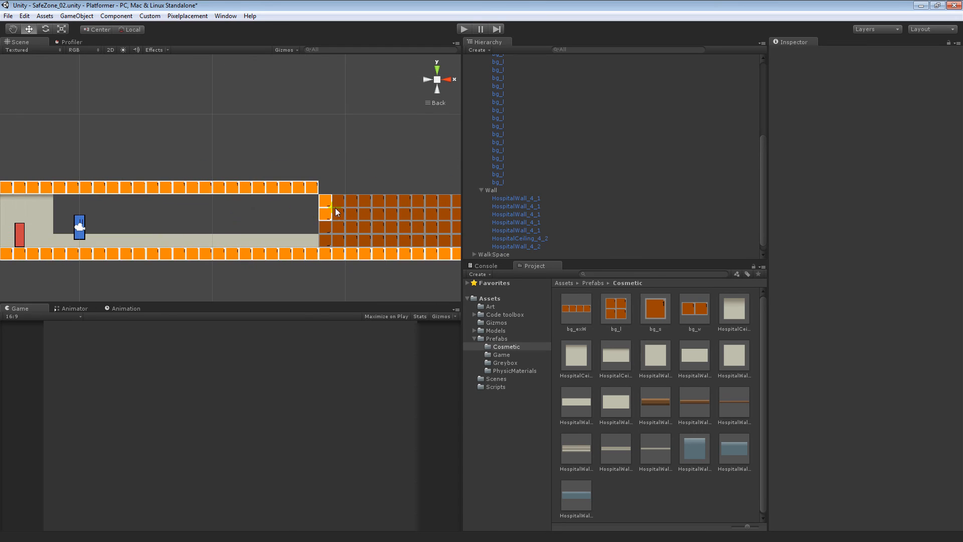
left_click(479, 190)
key("ctrl+s")
scroll(302, 212, "down", 2)
left_click(481, 91)
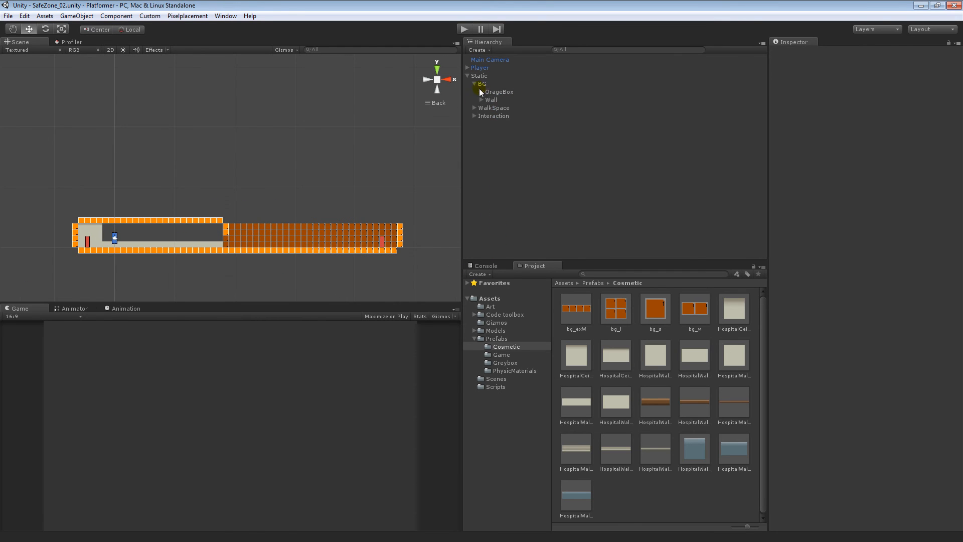
left_click(467, 76)
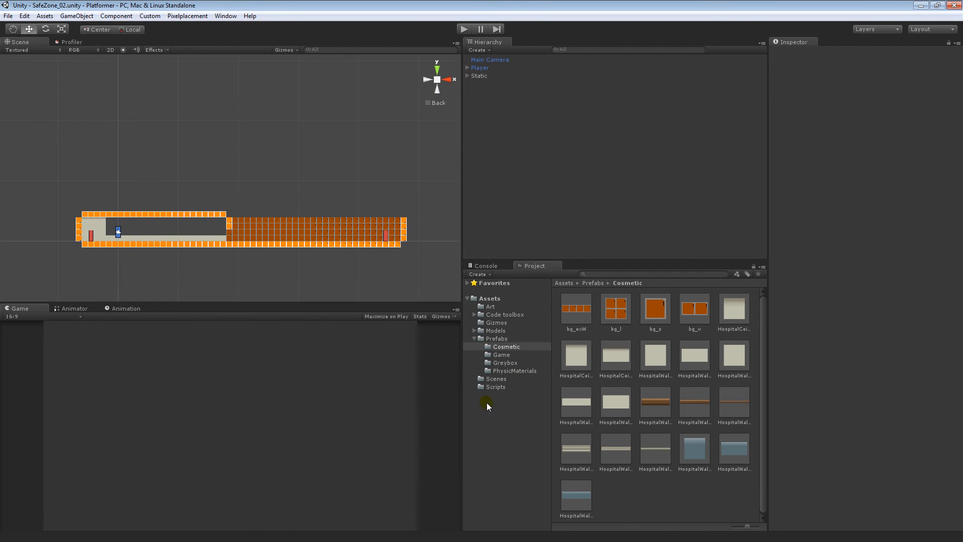
Step: Open the SafeZone_01 scene and the Prologue scene in turn to review their hospital wall backgrounds
left_click(496, 379)
double_click(613, 308)
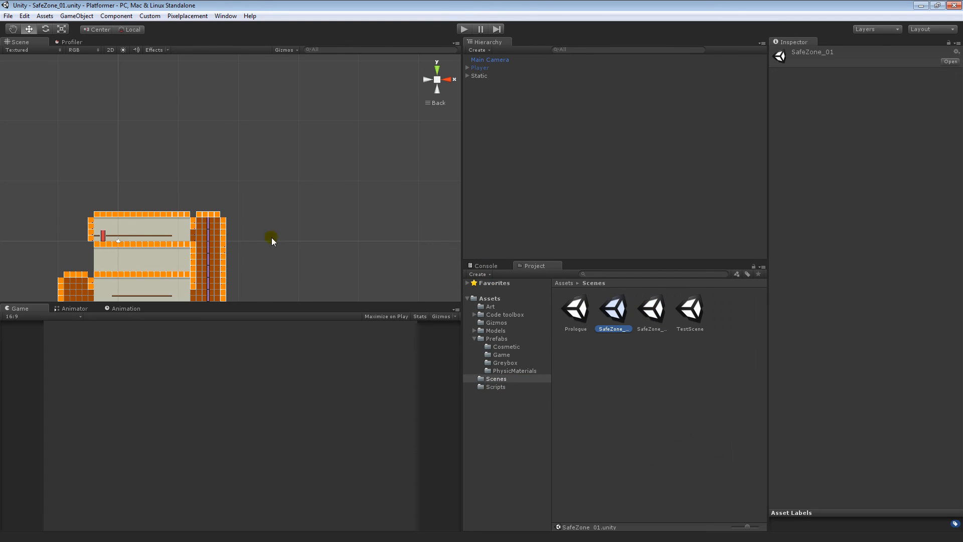
left_click_drag(352, 183, 361, 181)
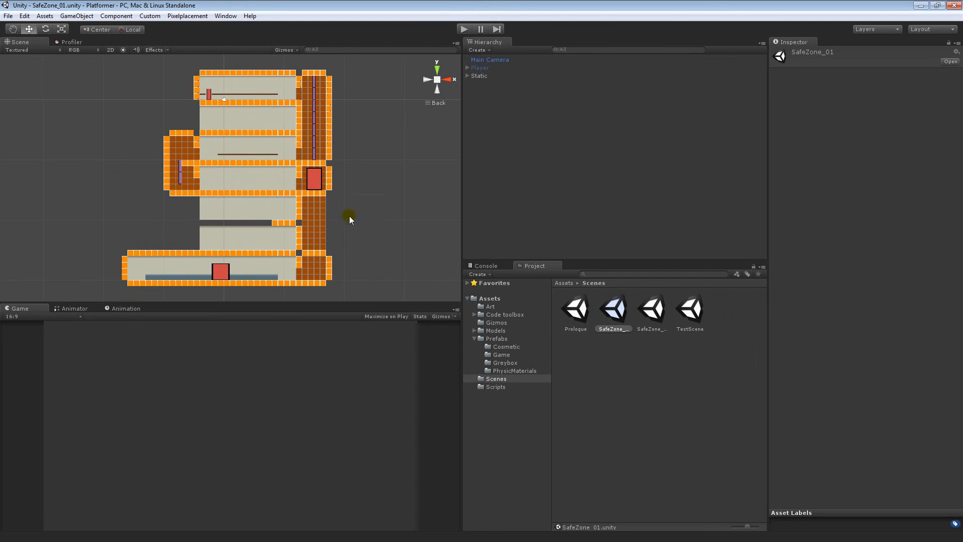
double_click(563, 311)
scroll(303, 208, "up", 5)
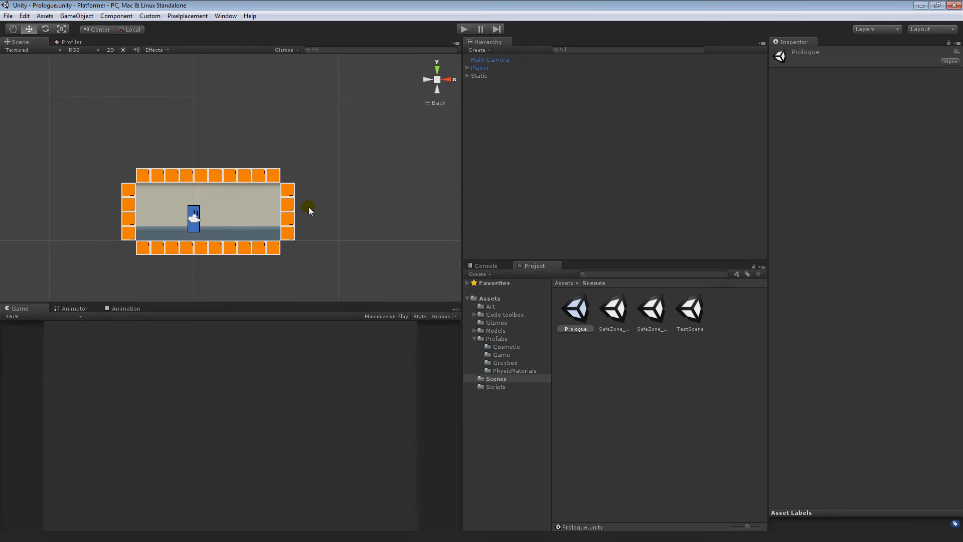